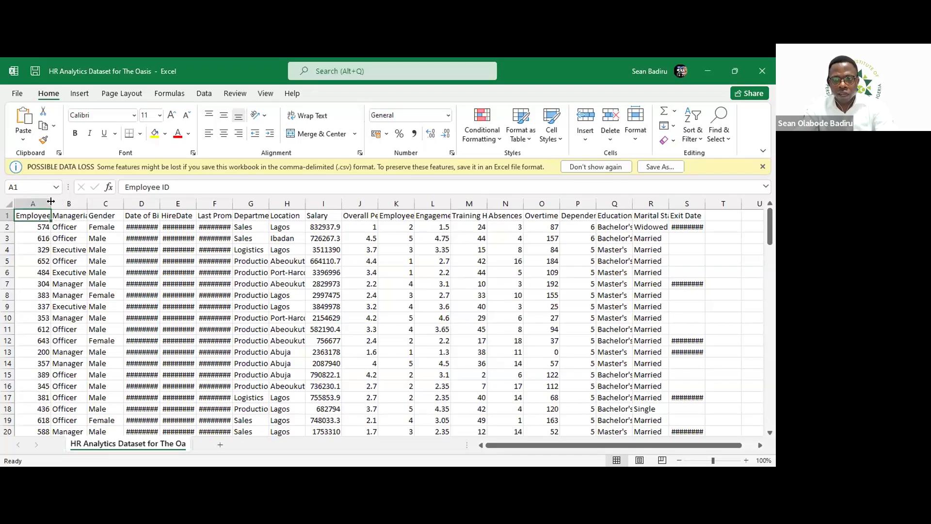
# Widen the Employee ID column to fit its full header and enlarge the worksheet view to 134%.
pyautogui.moveTo(50, 201); pyautogui.dragTo(75, 201)
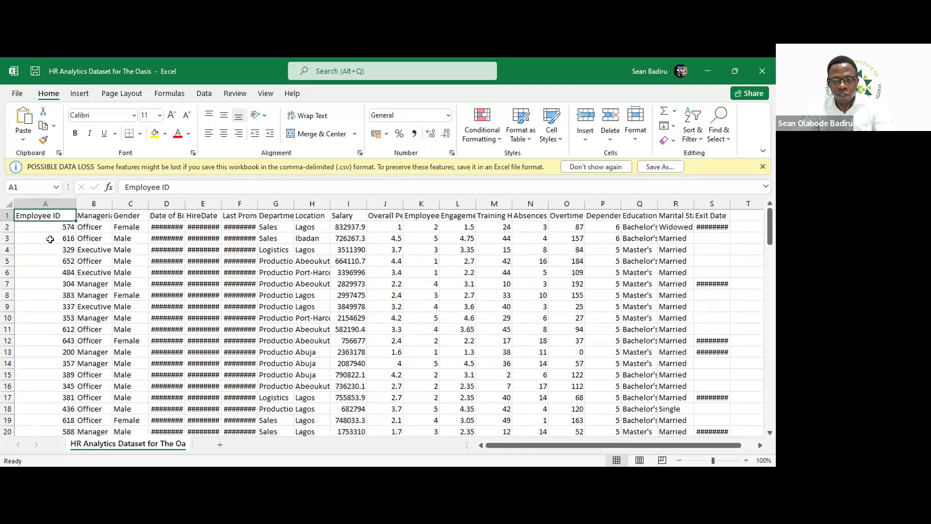
pyautogui.keyDown('ctrl'); pyautogui.scroll(2, 50, 239); pyautogui.keyUp('ctrl')
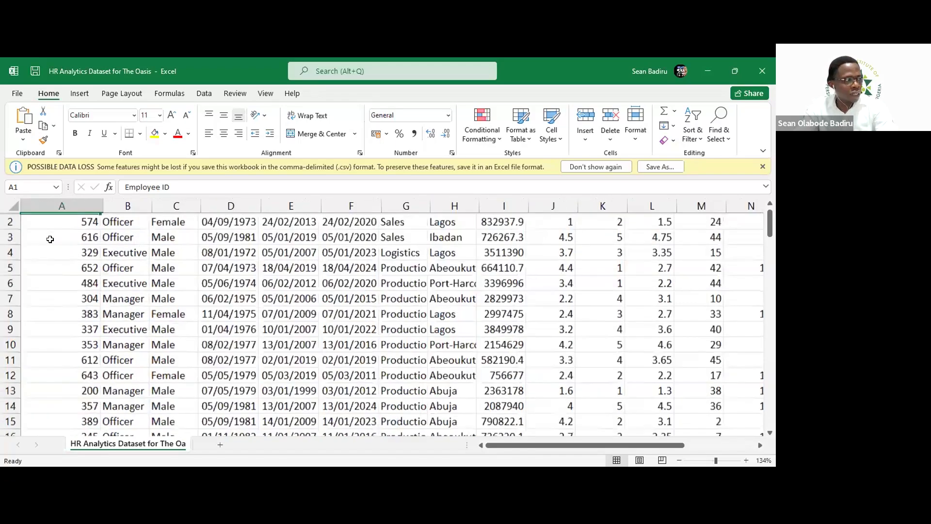
pyautogui.keyDown('ctrl'); pyautogui.scroll(1, 92, 262); pyautogui.keyUp('ctrl')
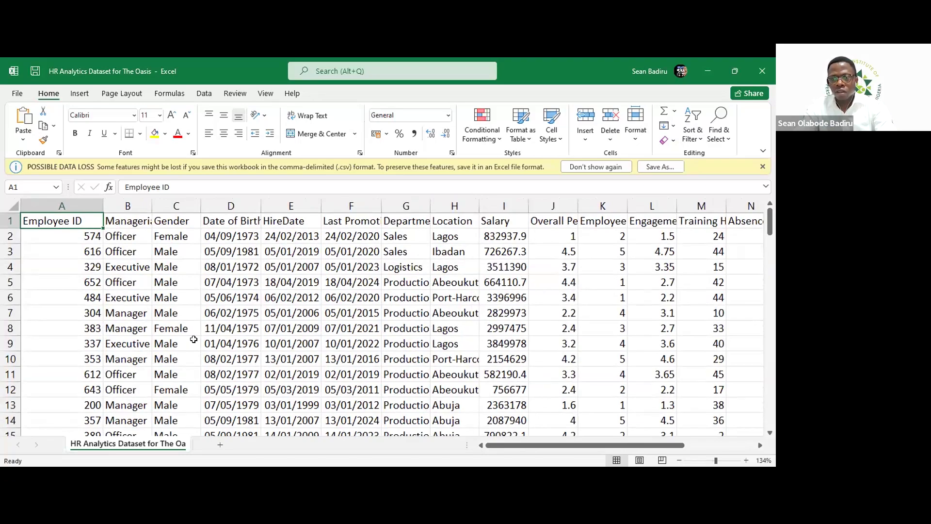
pyautogui.hotkey('alt', 'Tab')
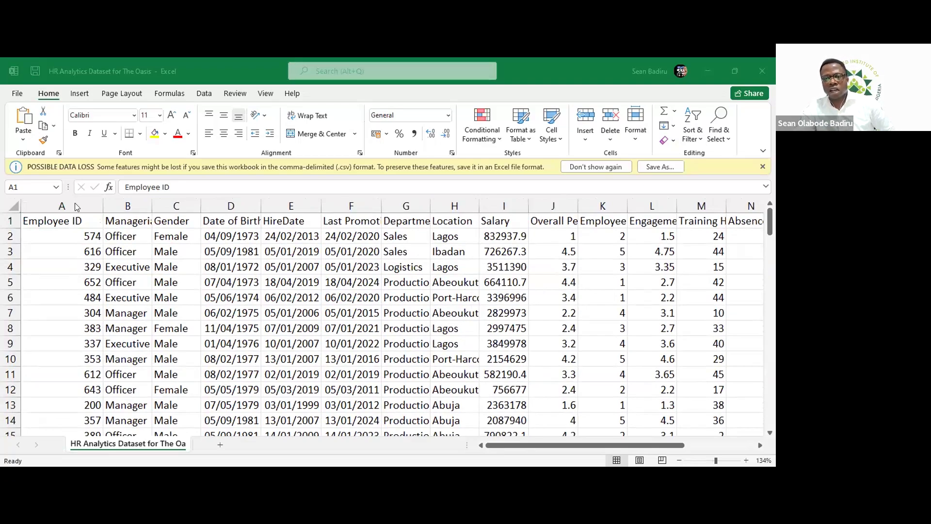
pyautogui.hotkey('alt', 'Tab')
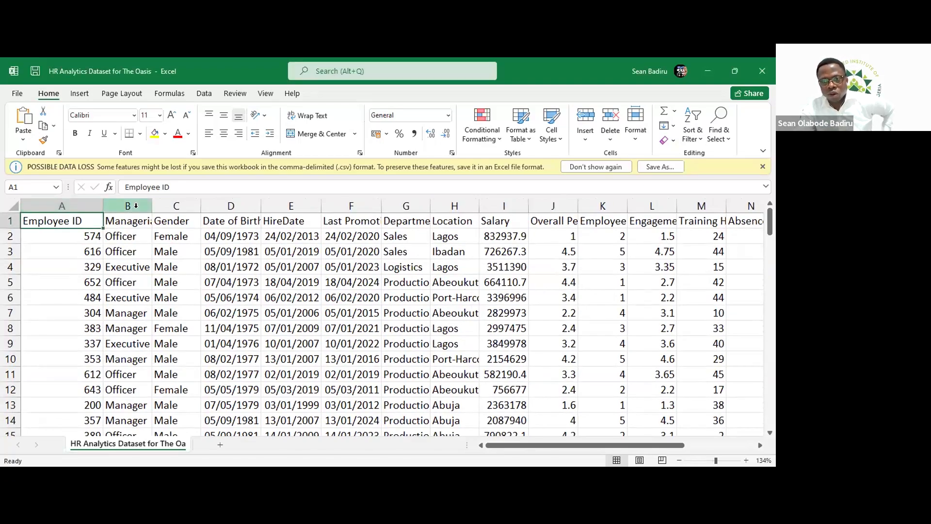
# Widen the Managerial Level column to fit its full header, as well as the Date of Birth column.
pyautogui.click(135, 205)
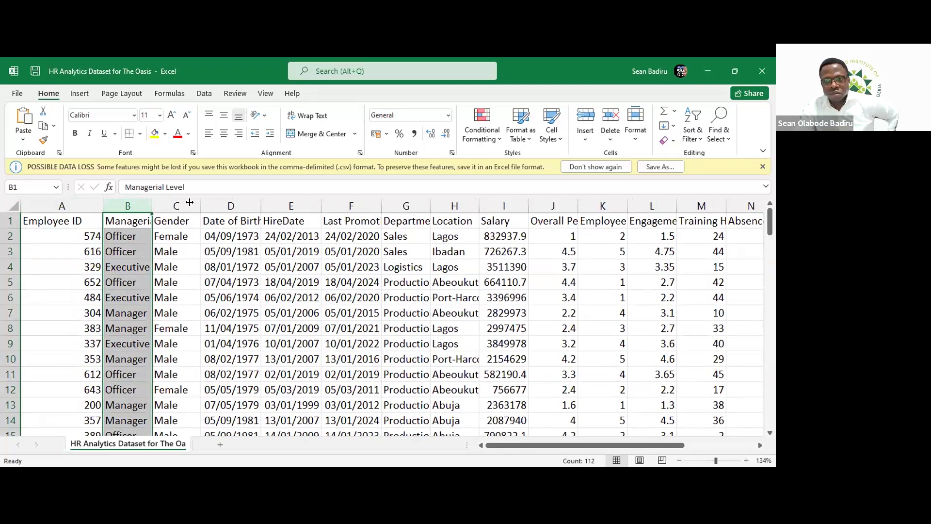
pyautogui.moveTo(152, 206); pyautogui.dragTo(189, 202)
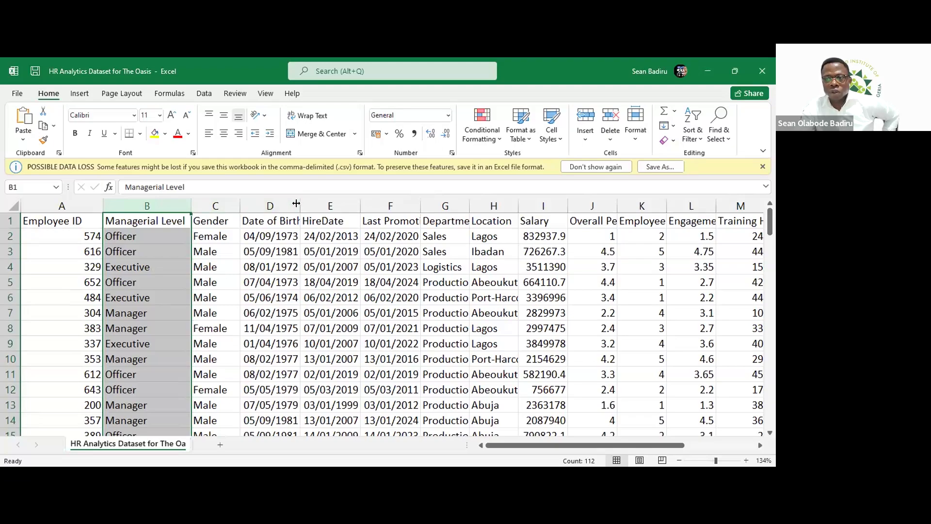
pyautogui.moveTo(319, 204); pyautogui.dragTo(343, 204)
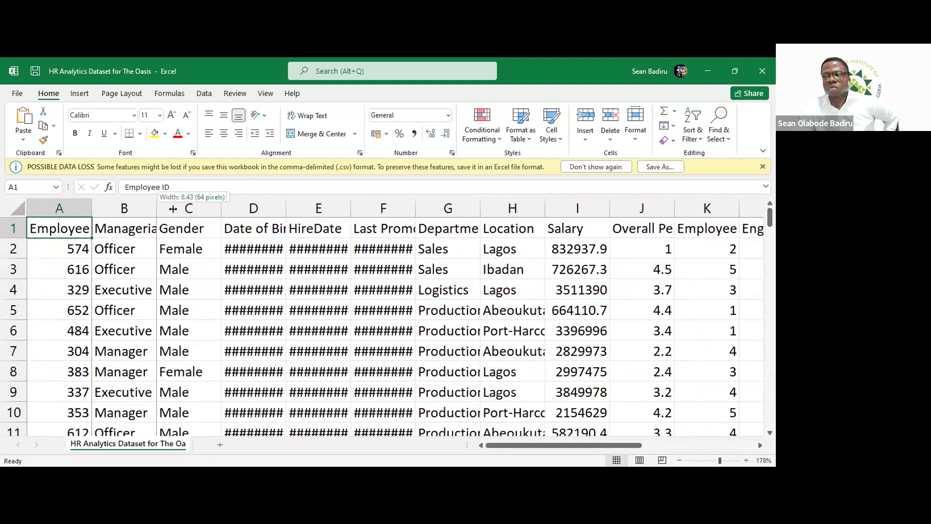
# Widen the Managerial Level and Employee ID columns until both full headers fit.
pyautogui.moveTo(173, 209); pyautogui.dragTo(176, 208)
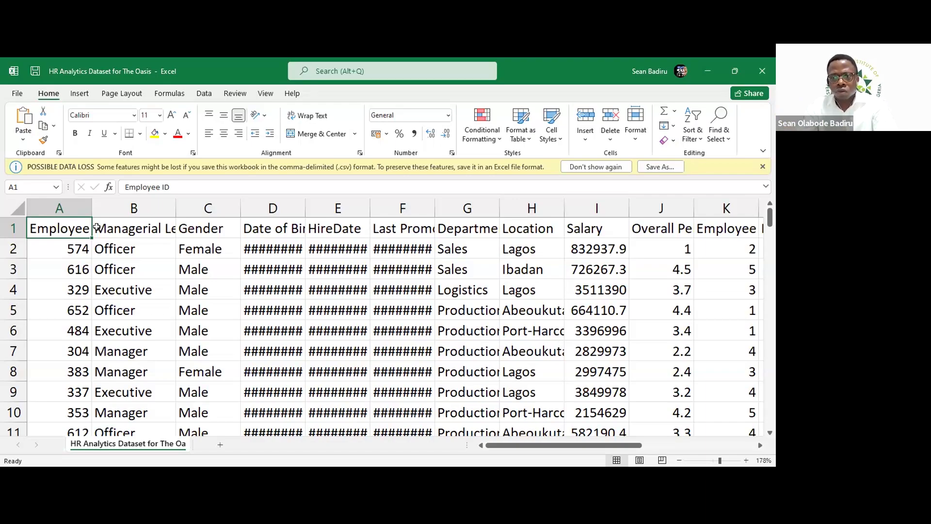
pyautogui.moveTo(92, 208); pyautogui.dragTo(123, 208)
pyautogui.click(106, 211)
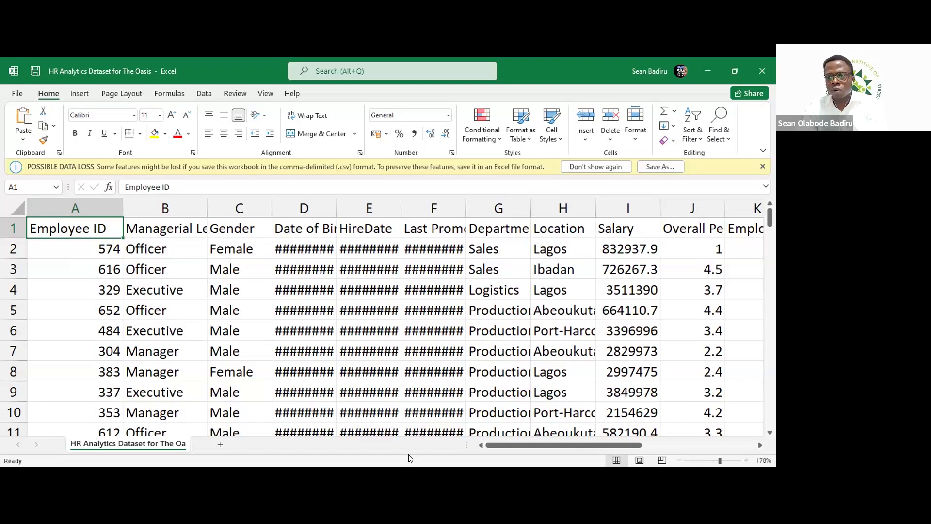
pyautogui.hotkey('alt', 'Tab')
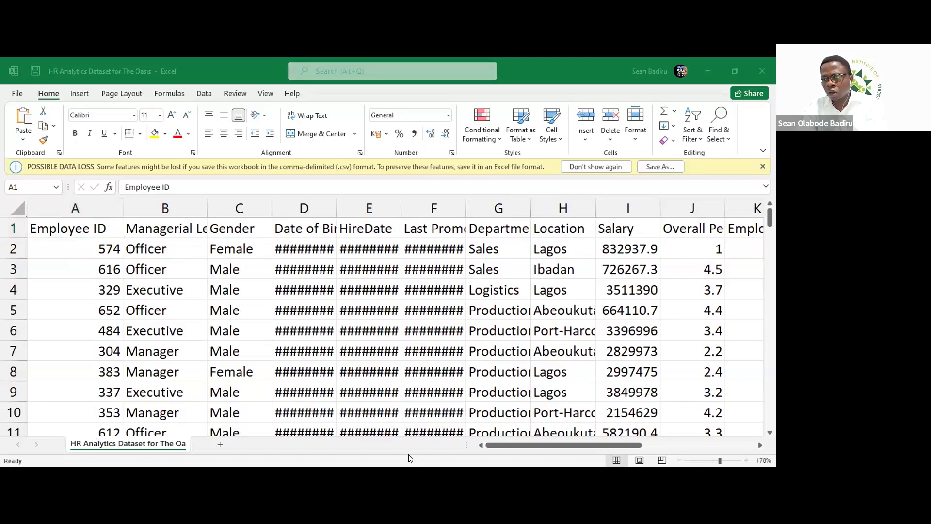
pyautogui.hotkey('alt', 'Tab')
pyautogui.click(95, 252)
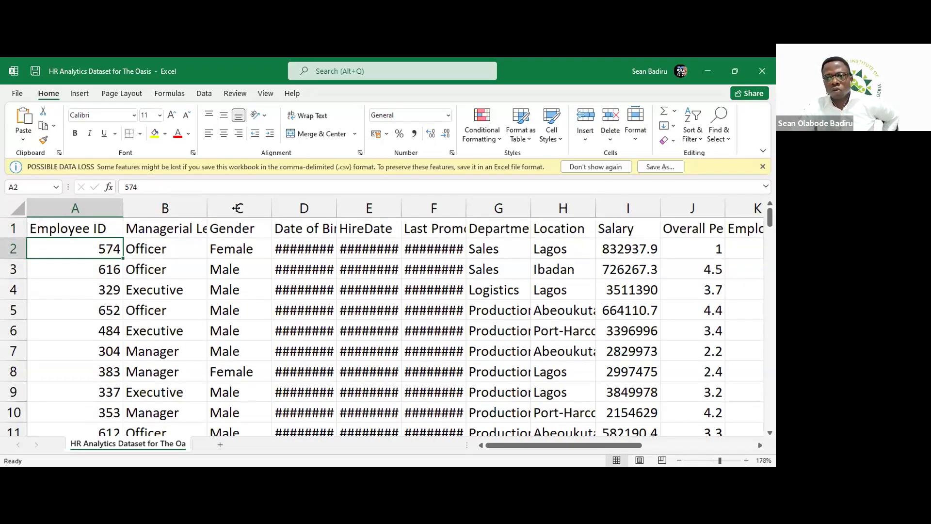
pyautogui.moveTo(237, 208); pyautogui.dragTo(237, 208)
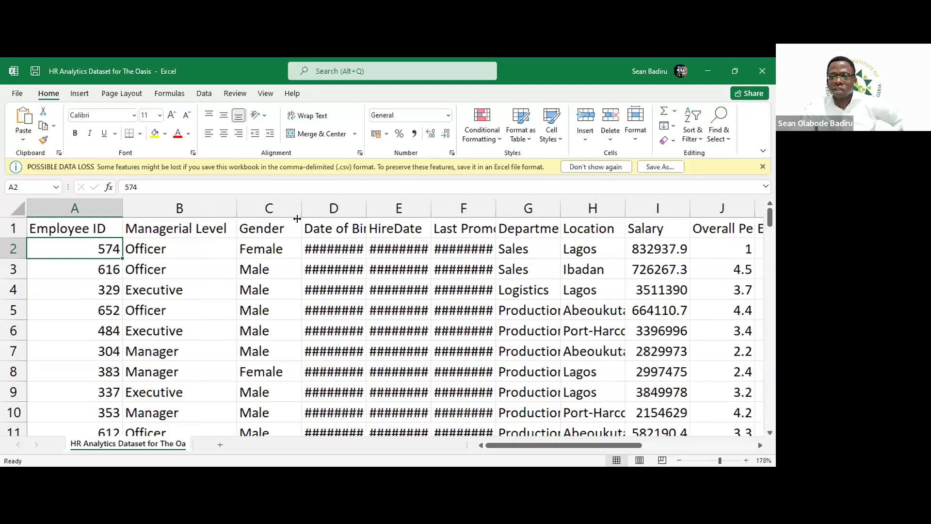
# Widen the Date of Birth, HireDate and Last Promotion columns so their dates display in full.
pyautogui.hscroll(2, 289, 214)
pyautogui.hscroll(2, 280, 208)
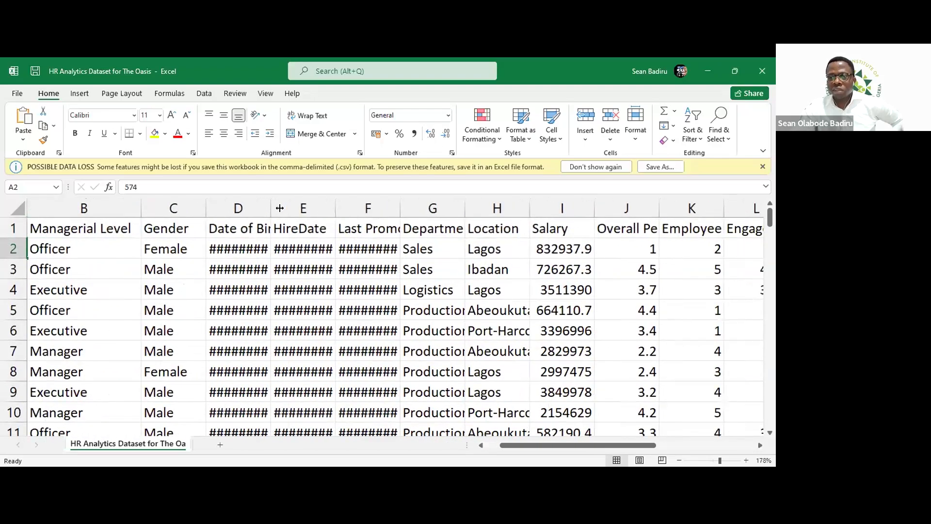
pyautogui.doubleClick(279, 208)
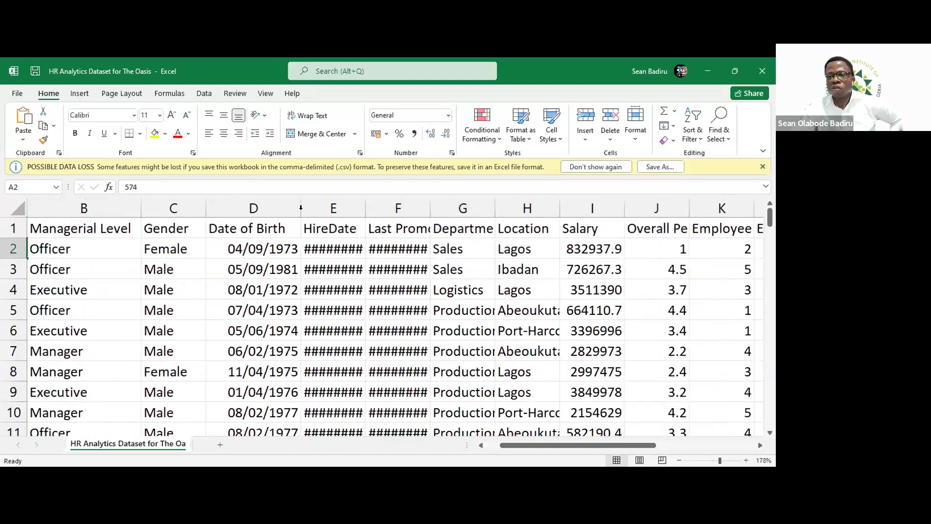
pyautogui.doubleClick(357, 204)
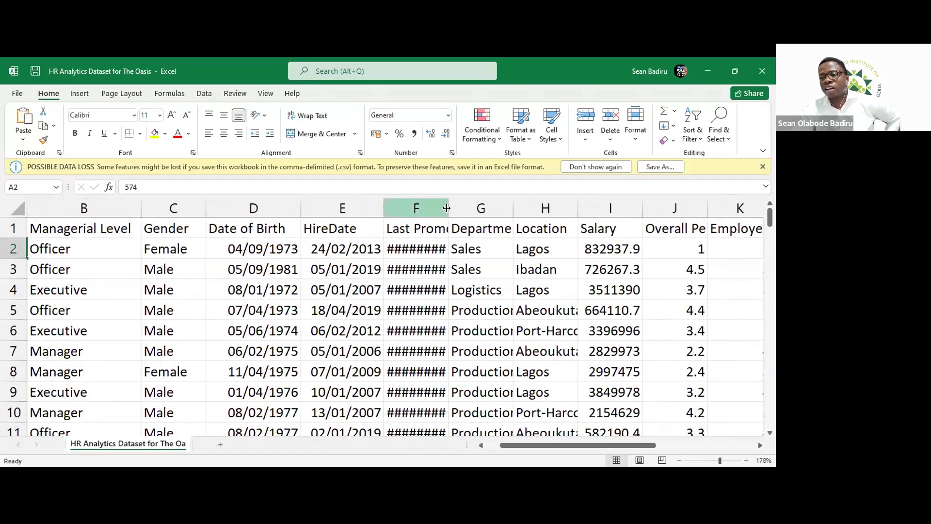
pyautogui.moveTo(449, 208); pyautogui.dragTo(471, 208)
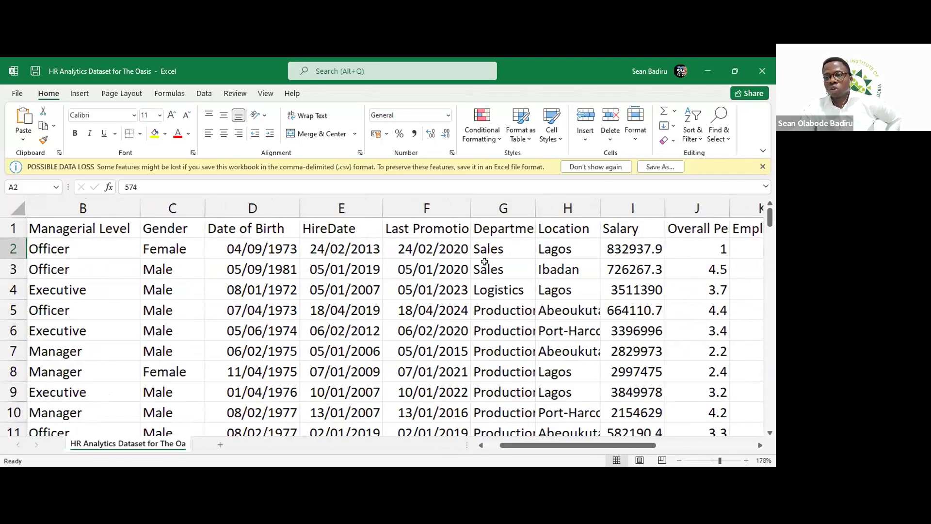
# Fit the Department column to its contents and widen the Overall Performance column to show more of its header.
pyautogui.hscroll(2, 484, 262)
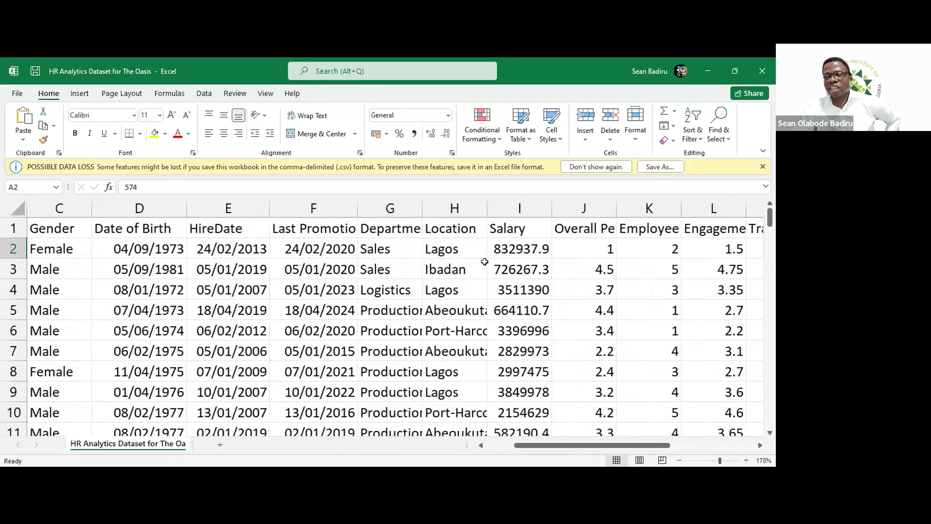
pyautogui.hscroll(2, 484, 262)
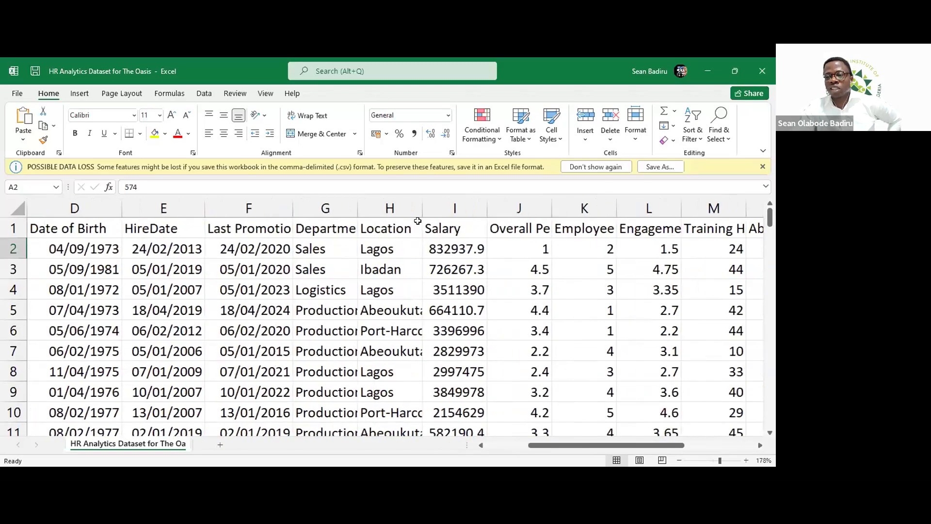
pyautogui.doubleClick(354, 205)
pyautogui.hscroll(2, 423, 240)
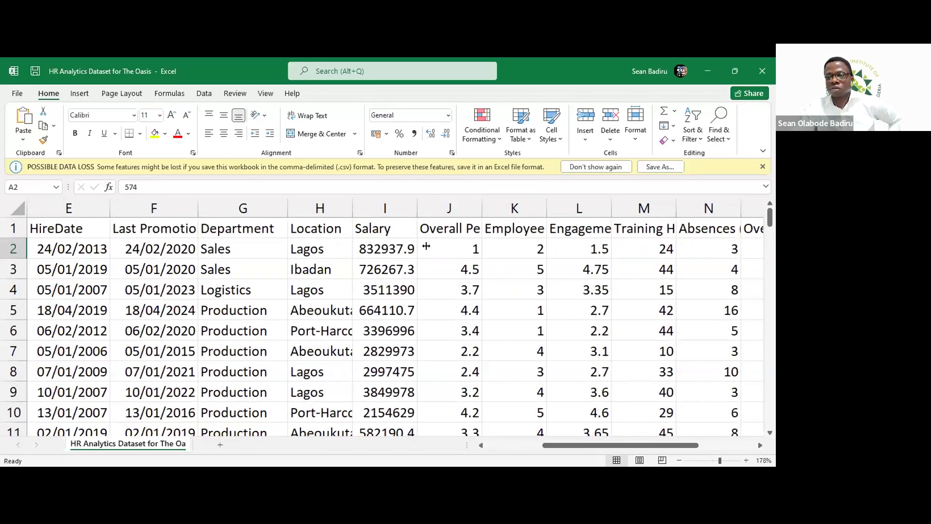
pyautogui.hscroll(2, 426, 247)
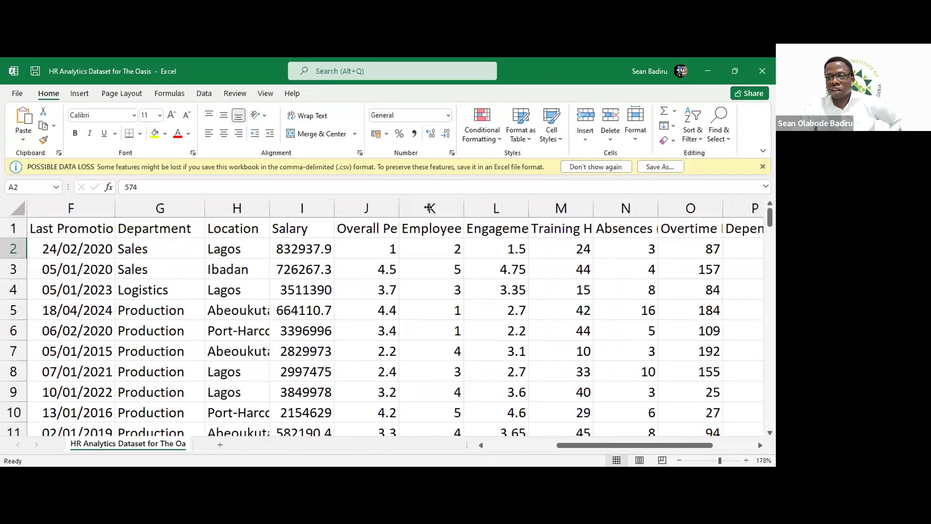
pyautogui.moveTo(399, 208); pyautogui.dragTo(428, 207)
pyautogui.hscroll(2, 428, 207)
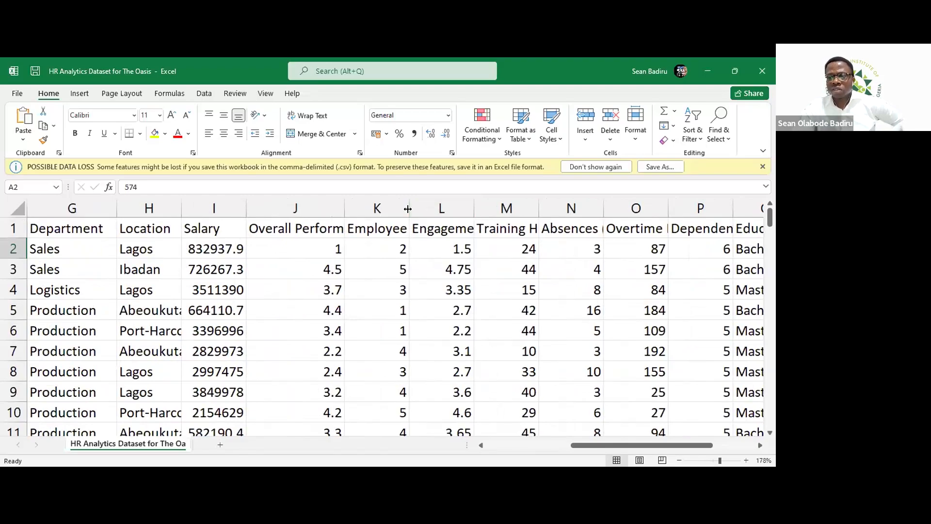
# Widen the Employee Satisfaction Score 2024 column to show more of its header.
pyautogui.moveTo(408, 208); pyautogui.dragTo(436, 208)
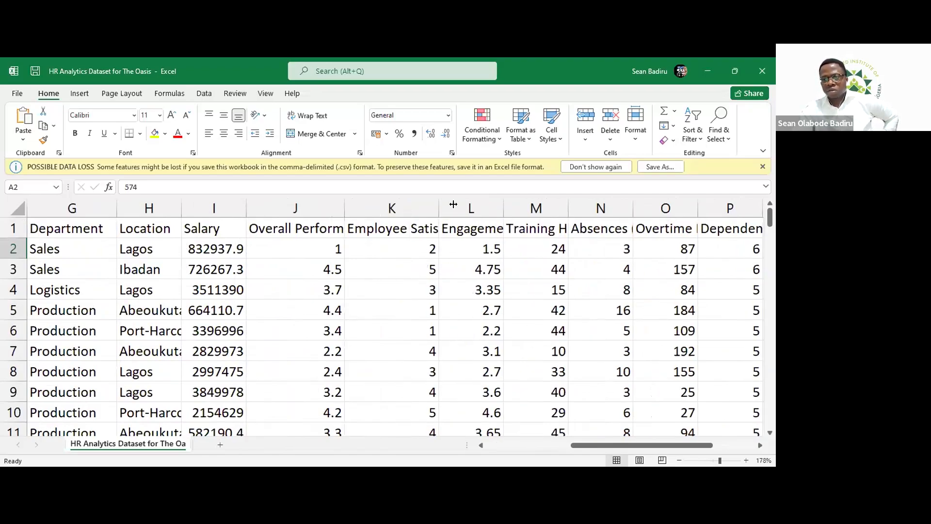
pyautogui.moveTo(435, 208); pyautogui.dragTo(453, 204)
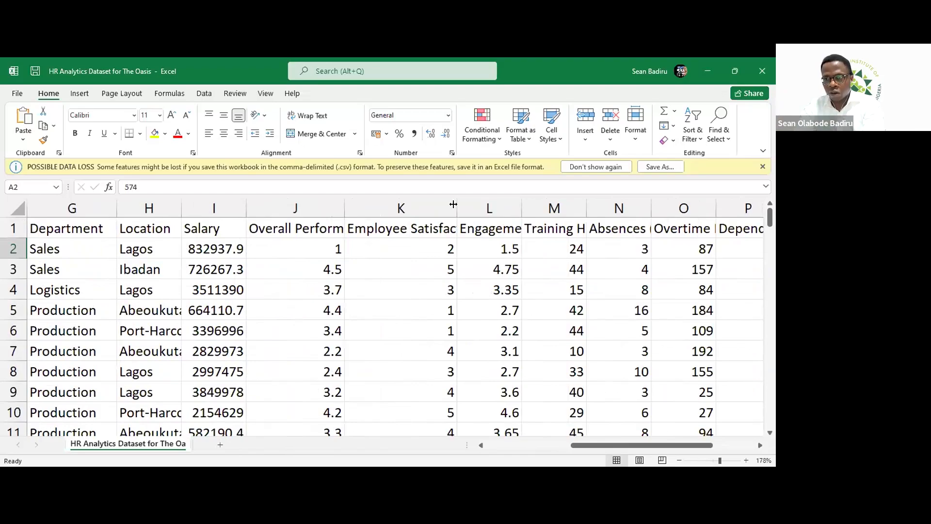
pyautogui.hotkey('alt', 'Tab')
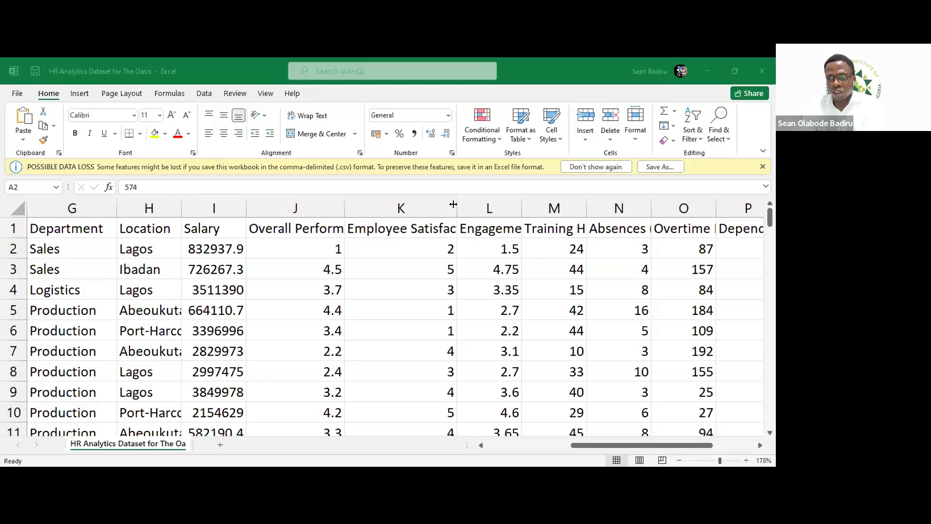
pyautogui.click(453, 204)
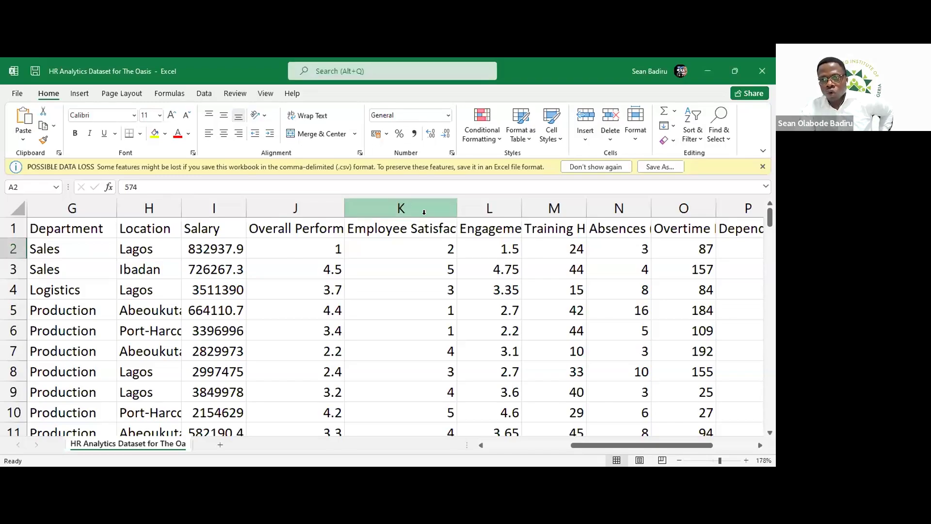
pyautogui.click(429, 235)
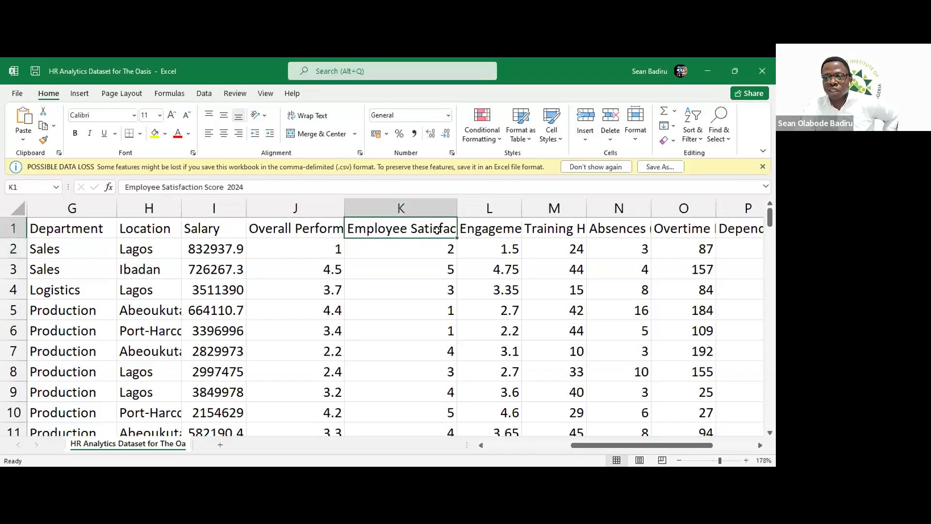
pyautogui.moveTo(459, 207); pyautogui.dragTo(466, 204)
# Read the full headers of the Engagement Score 2024, Training Hours (2023) and Absences (Days) 2024 columns.
pyautogui.hscroll(2, 451, 254)
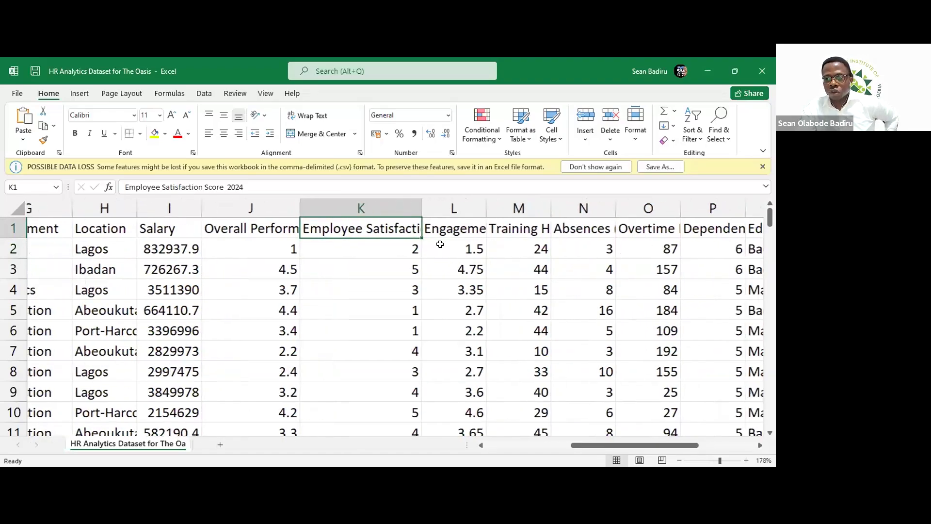
pyautogui.hscroll(-2, 438, 242)
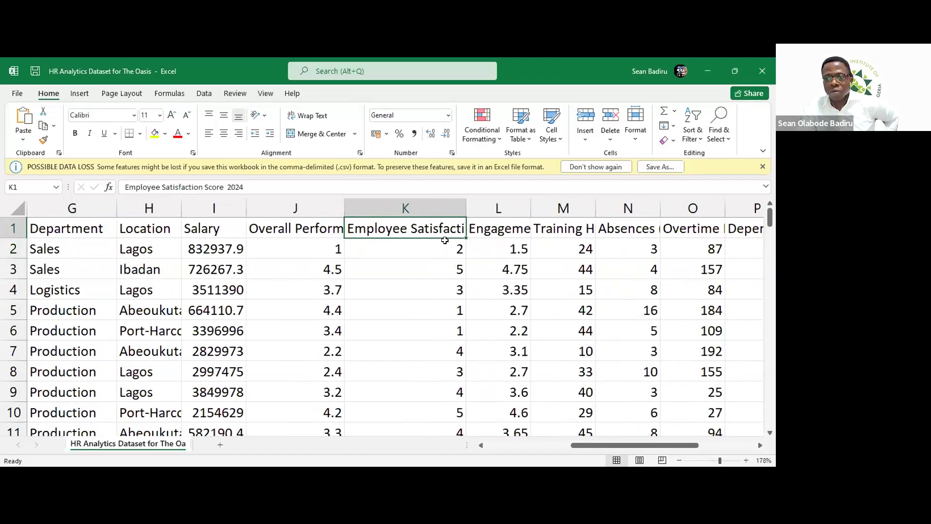
pyautogui.hscroll(3, 481, 252)
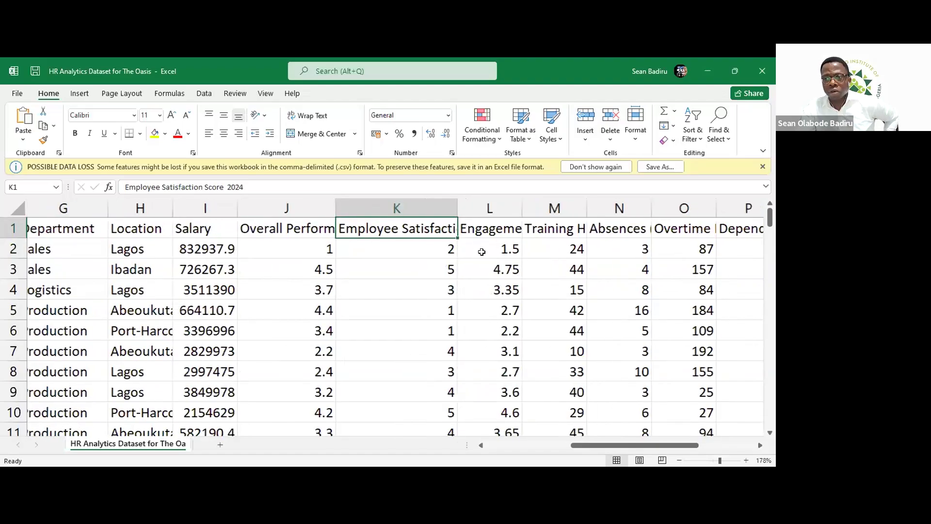
pyautogui.click(427, 225)
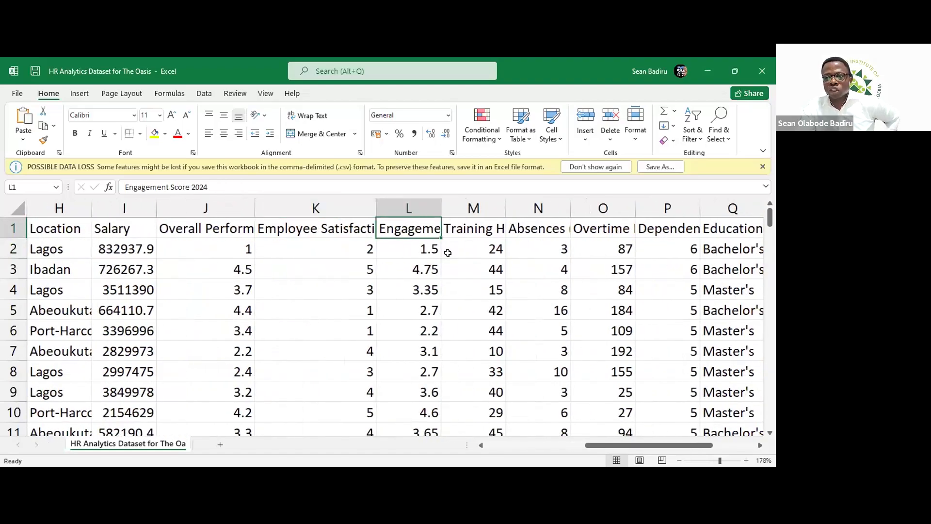
pyautogui.hscroll(1, 447, 252)
pyautogui.click(410, 229)
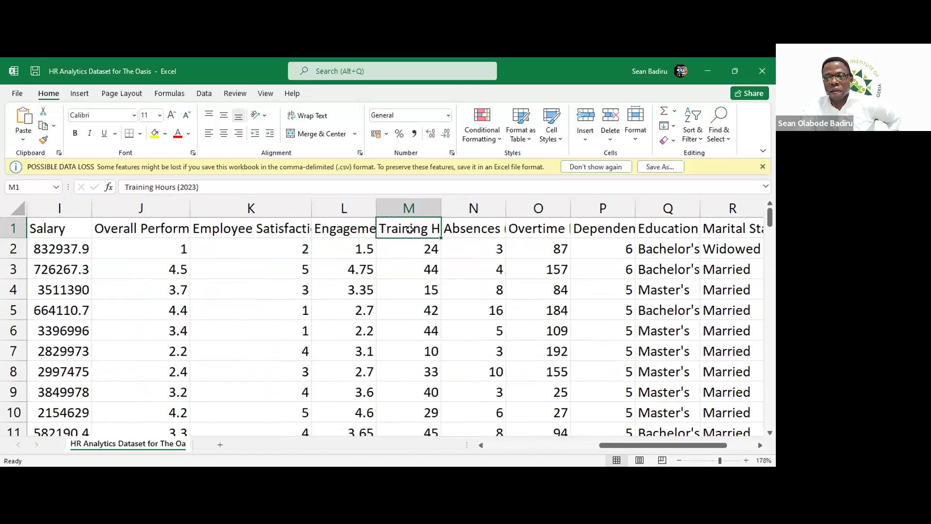
pyautogui.hscroll(1, 410, 229)
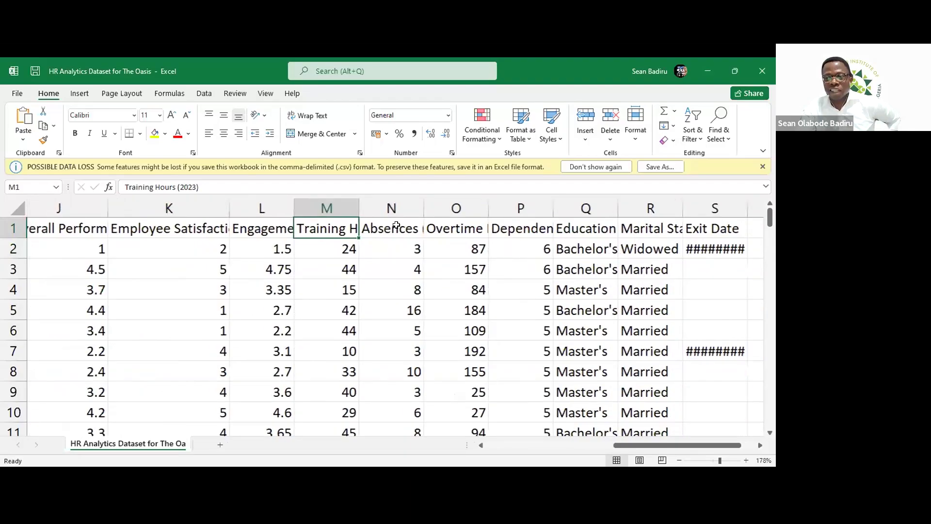
pyautogui.click(409, 228)
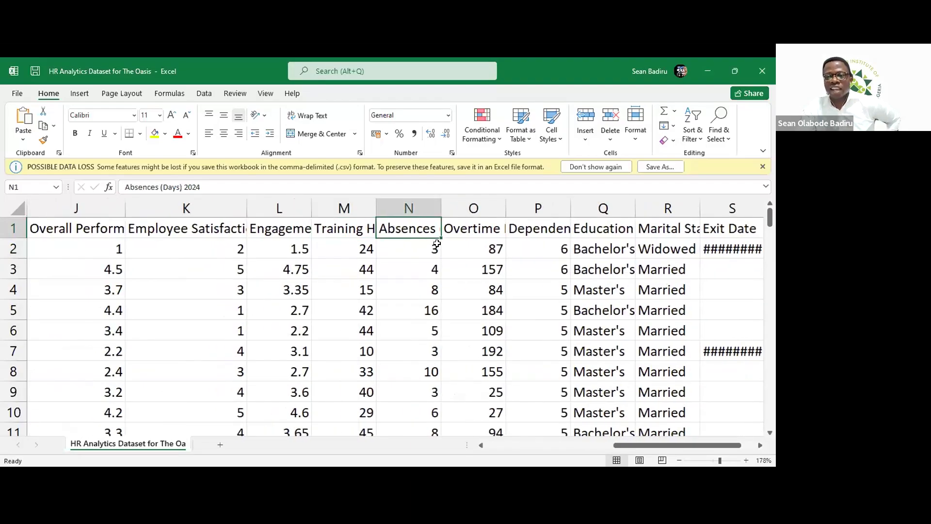
# Read the full headers of the Overtime Hours 2024, Dependents, Education Level and Marital Status columns.
pyautogui.hscroll(2, 437, 243)
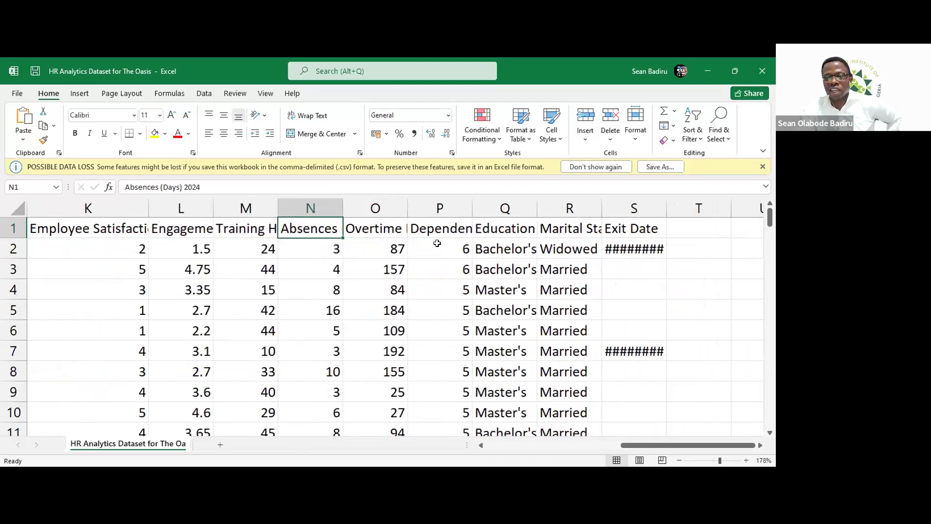
pyautogui.click(388, 226)
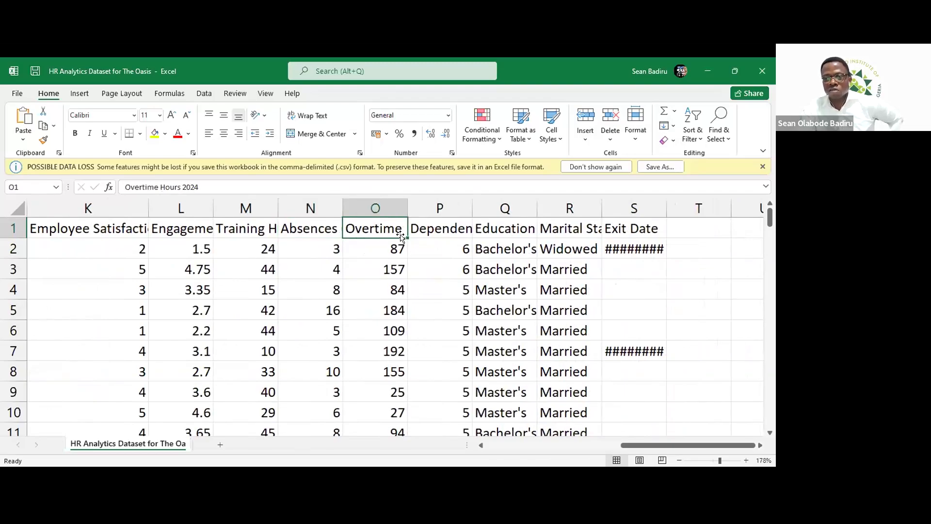
pyautogui.hscroll(3, 400, 236)
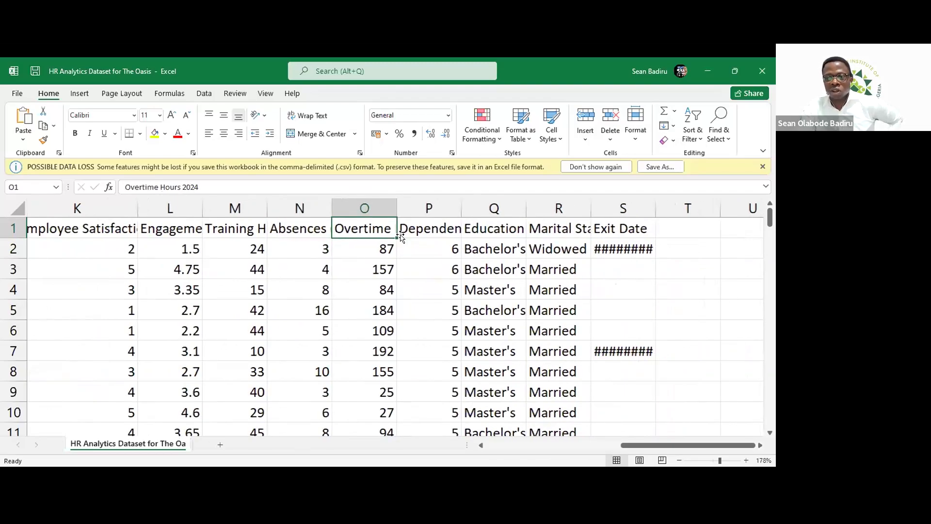
pyautogui.hscroll(2, 400, 234)
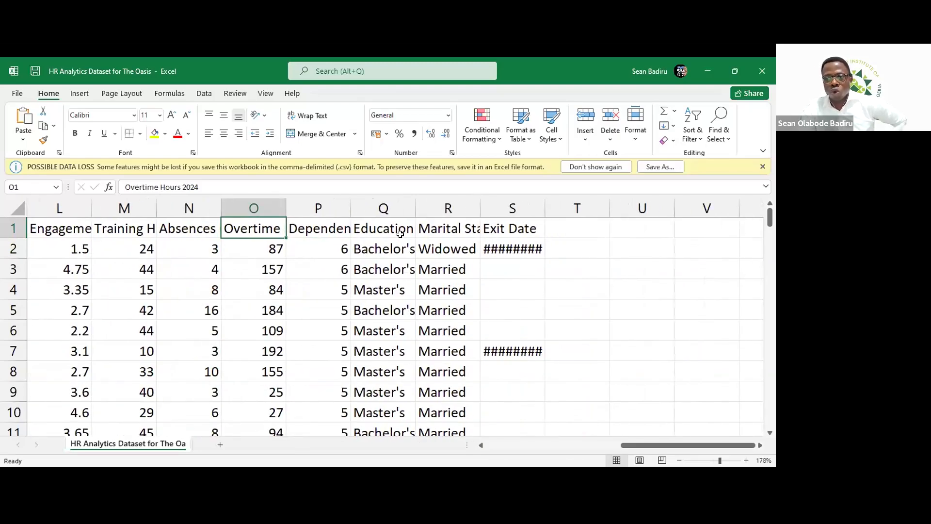
pyautogui.click(316, 226)
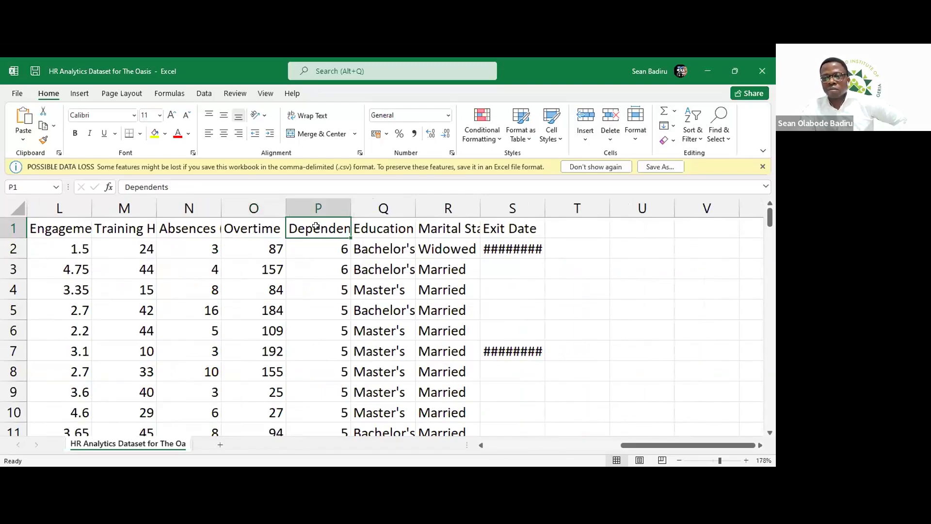
pyautogui.click(399, 228)
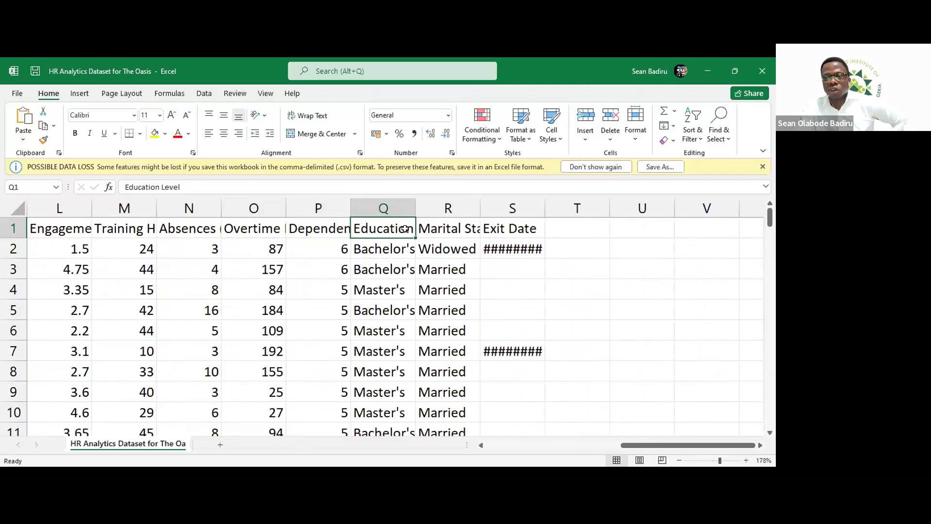
pyautogui.click(439, 228)
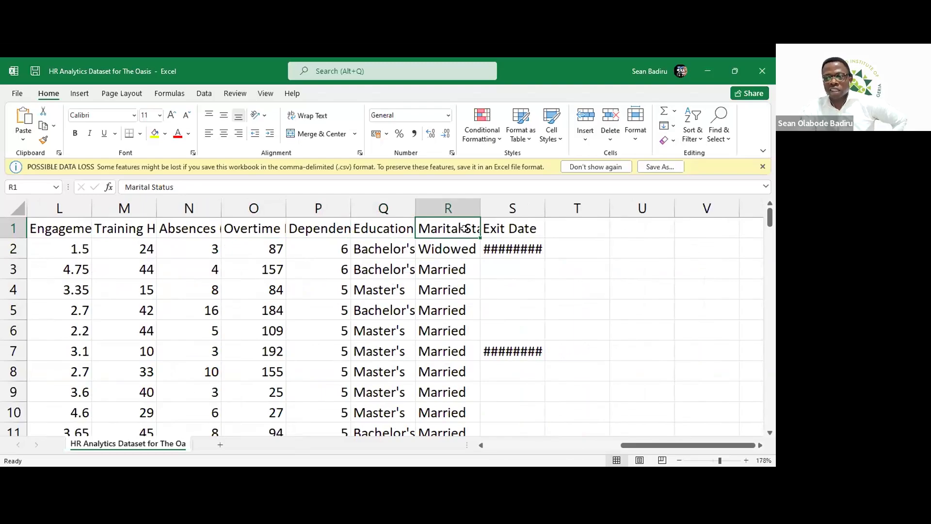
# Fit the Exit Date column to its contents so the dates display in full.
pyautogui.click(504, 229)
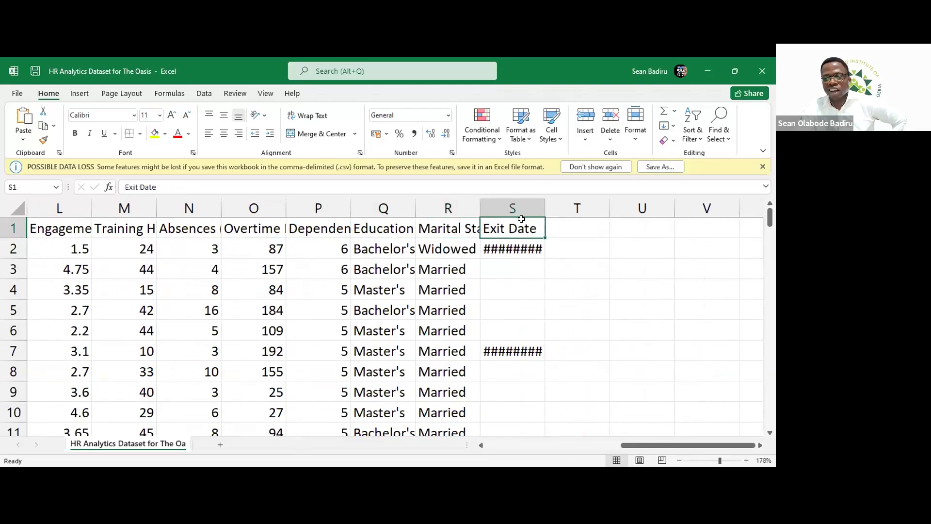
pyautogui.doubleClick(559, 204)
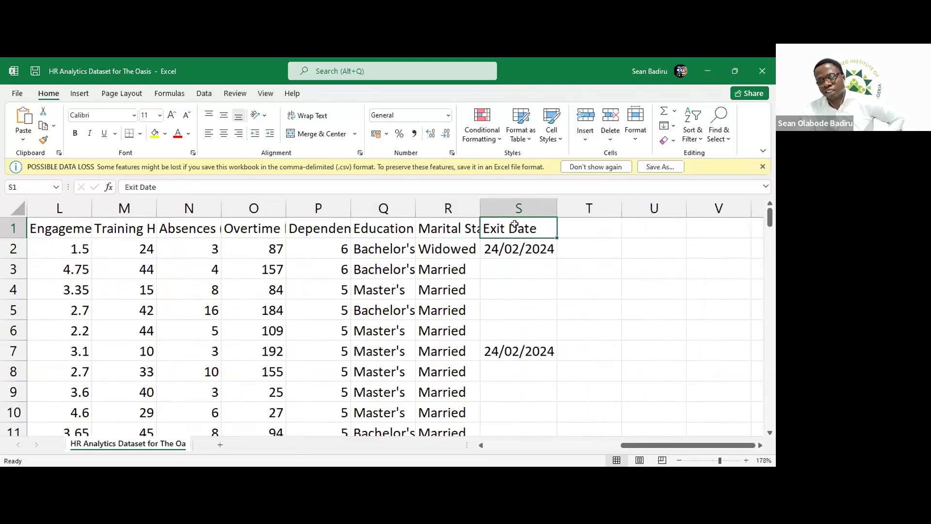
# Look over the dataset's columns again, from Employee ID across to Exit Date.
pyautogui.hscroll(-2, 407, 252)
pyautogui.hscroll(-4, 408, 252)
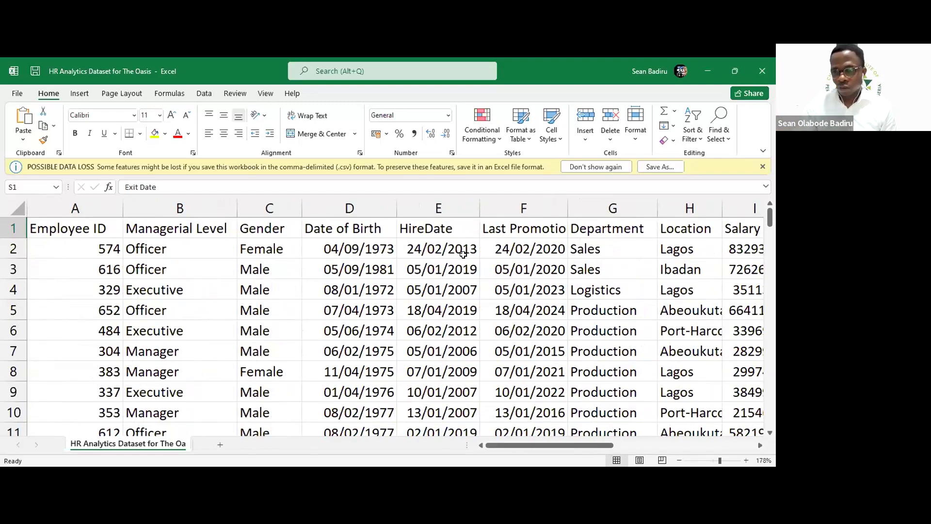
pyautogui.hscroll(5, 440, 290)
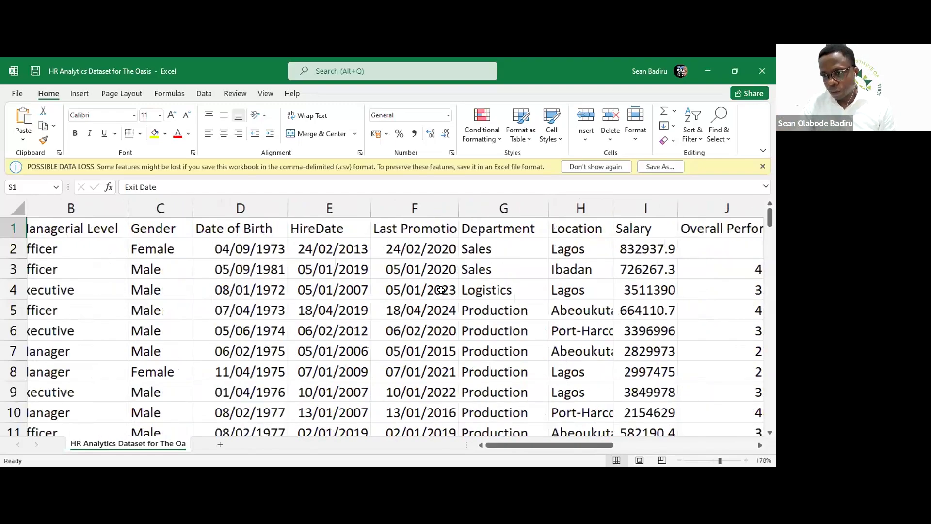
pyautogui.hscroll(2, 440, 290)
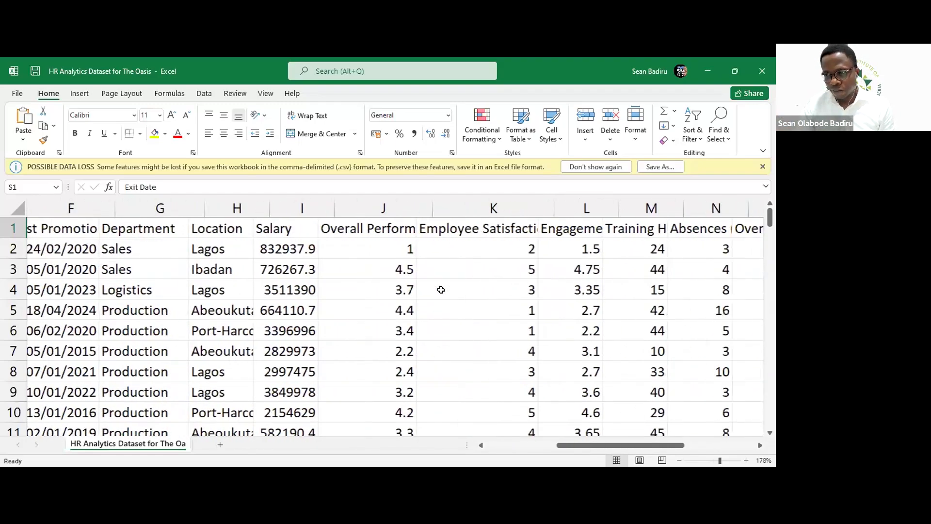
pyautogui.hscroll(3, 440, 289)
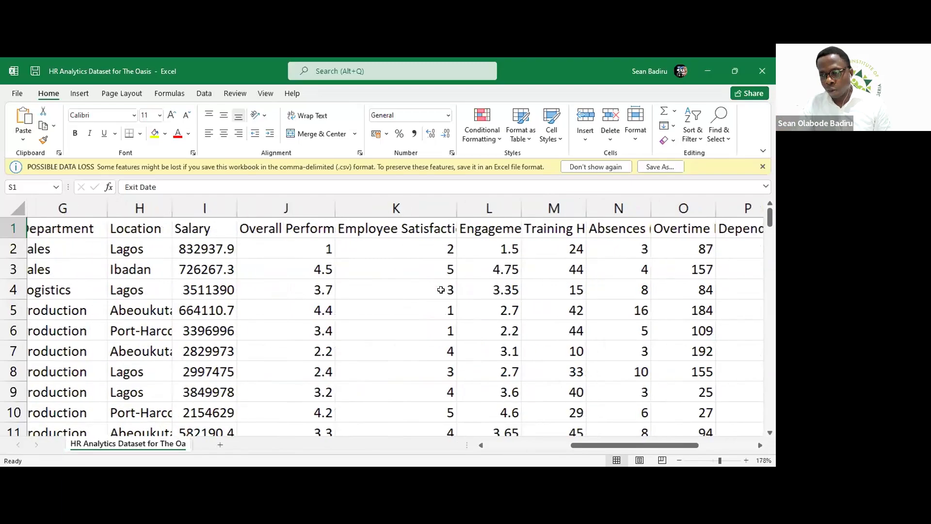
pyautogui.hscroll(3, 440, 289)
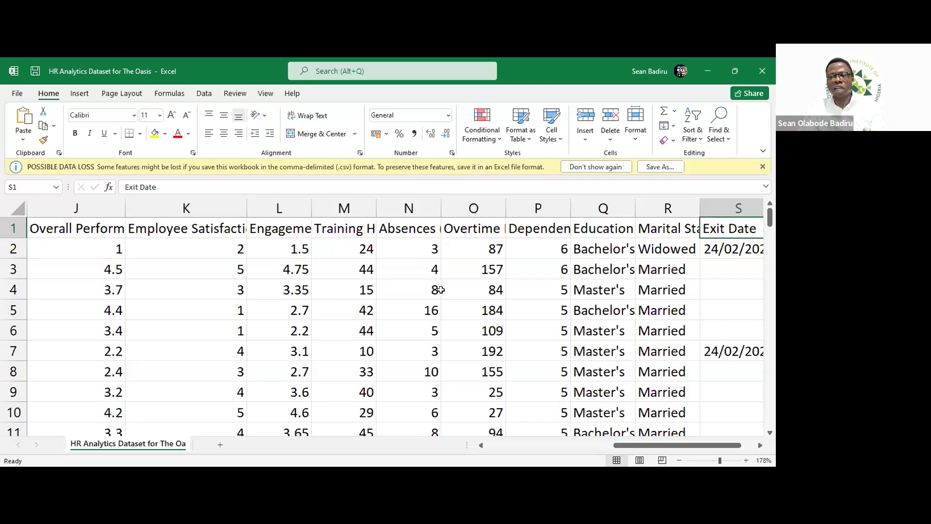
pyautogui.scroll(-6, 403, 290)
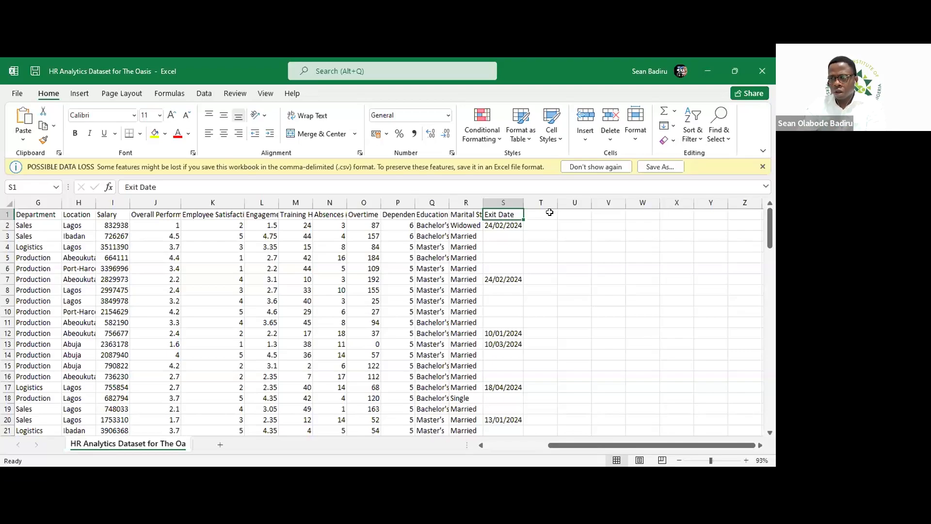
# Enter the header "Employee Age" in cell U1, beyond the Exit Date column.
pyautogui.click(568, 213)
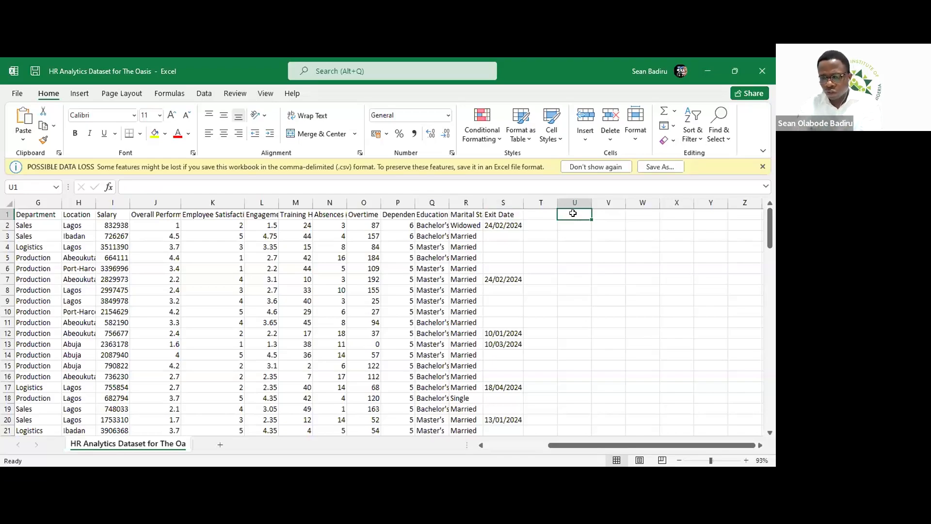
pyautogui.write('=')
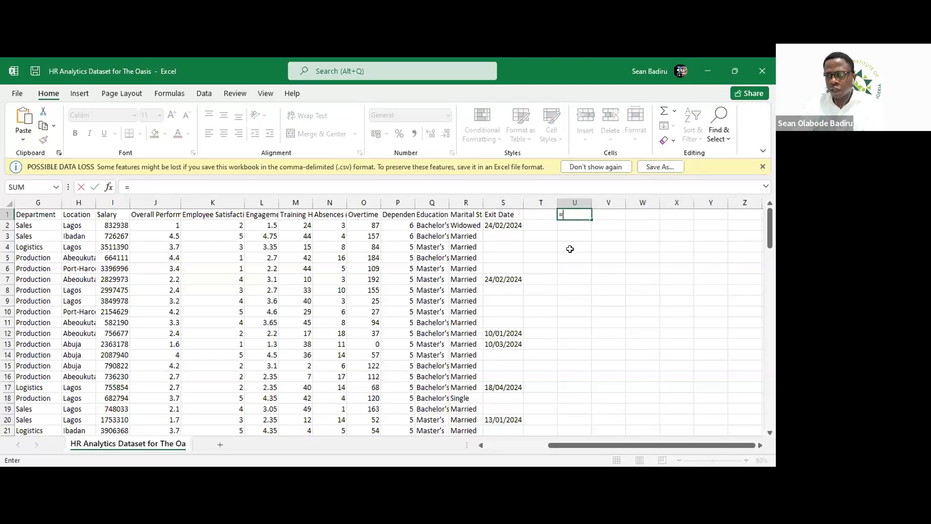
pyautogui.press('Escape')
pyautogui.scroll(5, 569, 249)
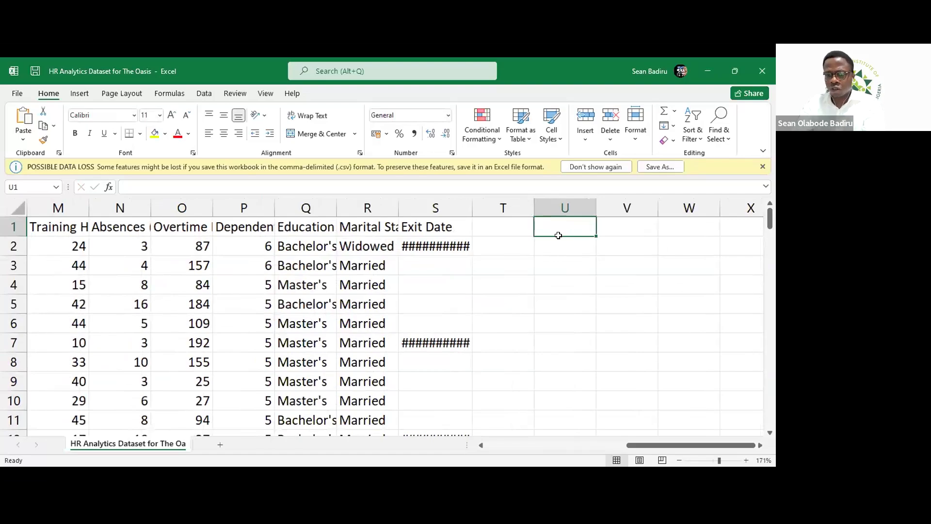
pyautogui.write('Age')
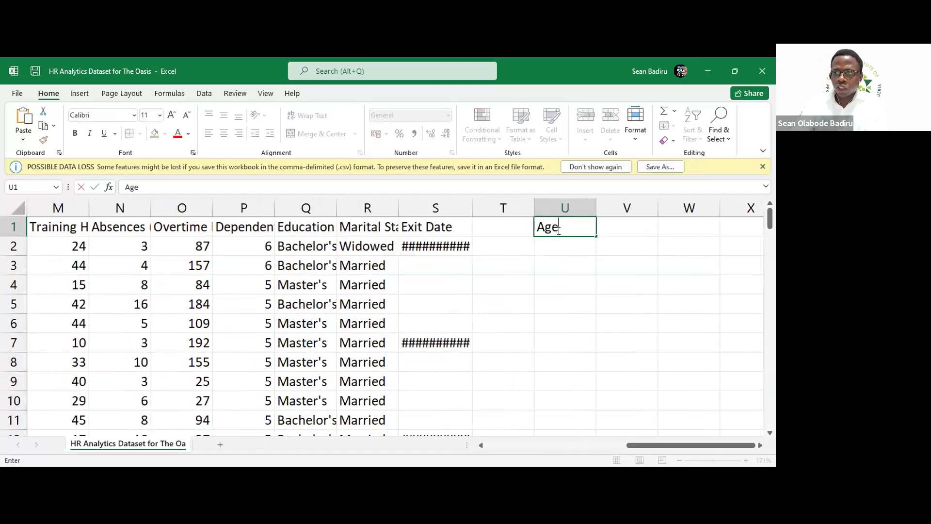
pyautogui.press('BackSpace')
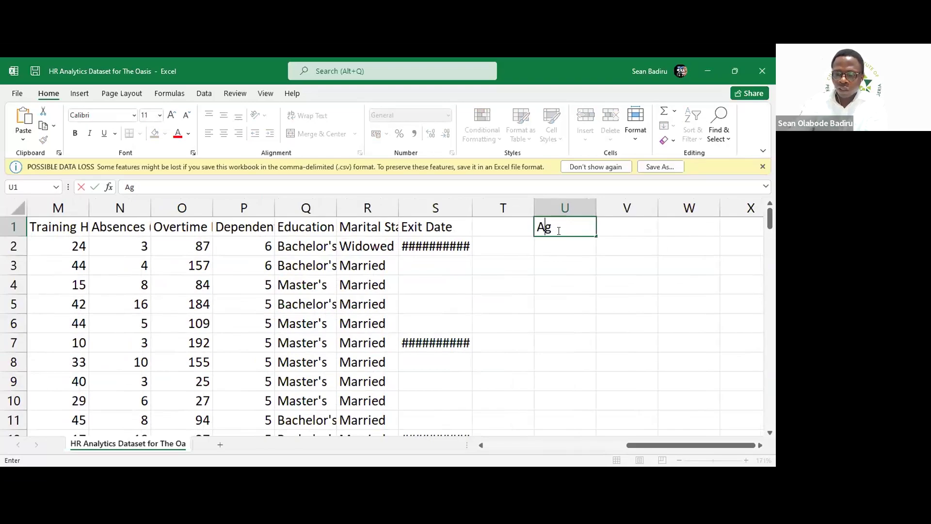
pyautogui.press('BackSpace')
pyautogui.press('BackSpace')
pyautogui.write('Employee Age')
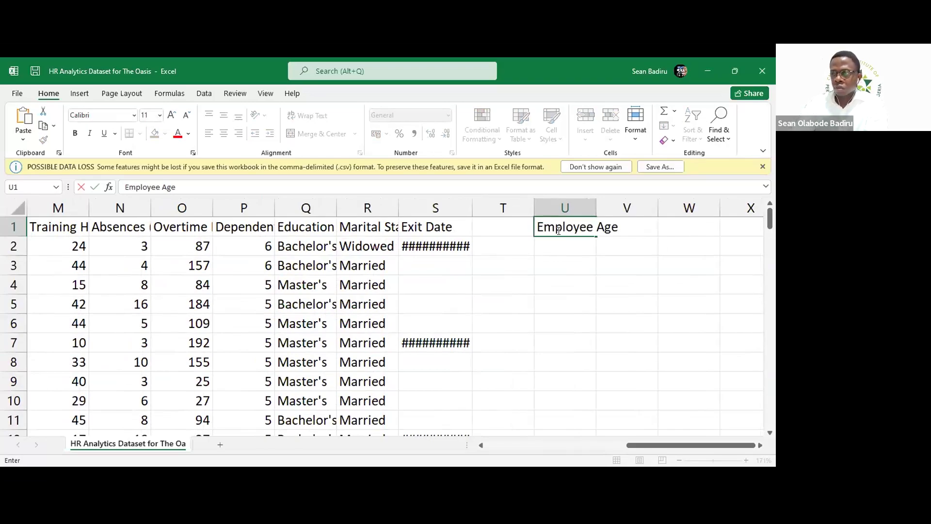
pyautogui.press('Return')
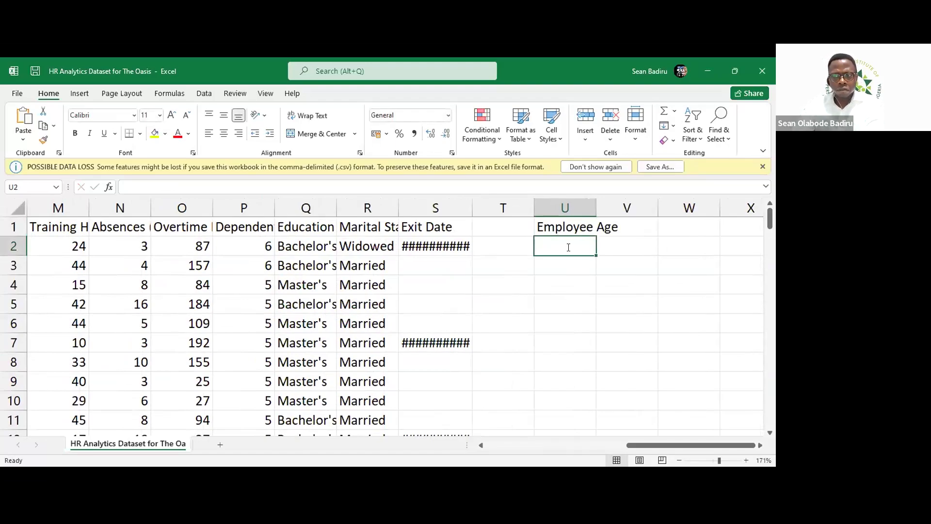
# Calculate the first employee's age in U2 from the Date of Birth column with the formula =INT((TODAY()-D2)/365).
pyautogui.hscroll(-5, 323, 255)
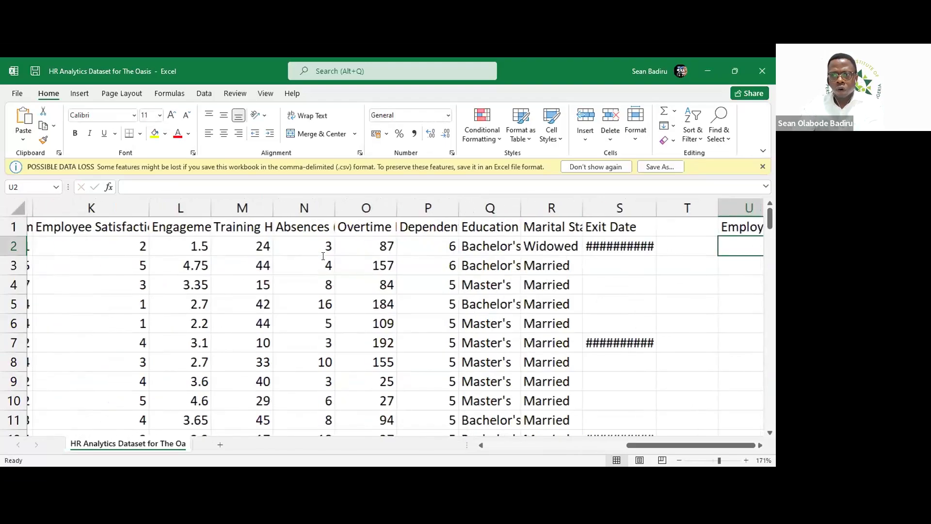
pyautogui.hscroll(-2, 316, 257)
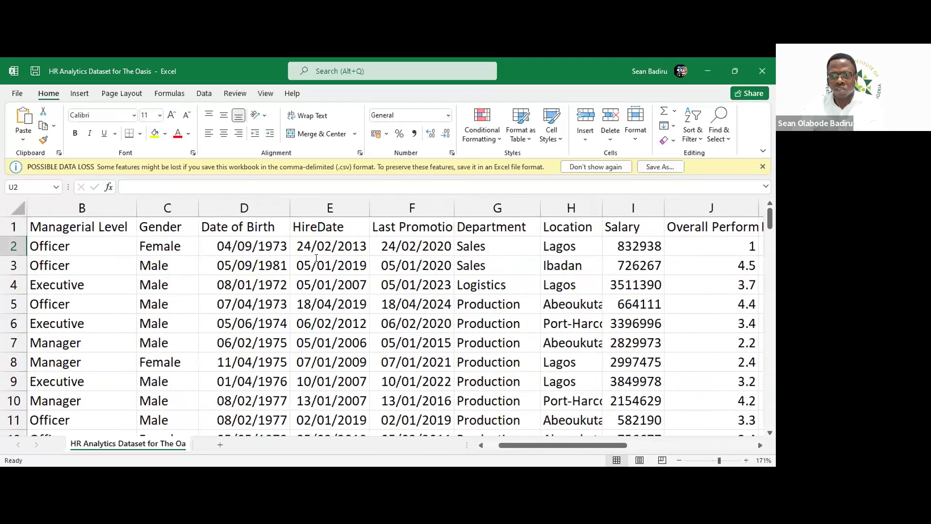
pyautogui.hscroll(7, 316, 257)
pyautogui.click(468, 264)
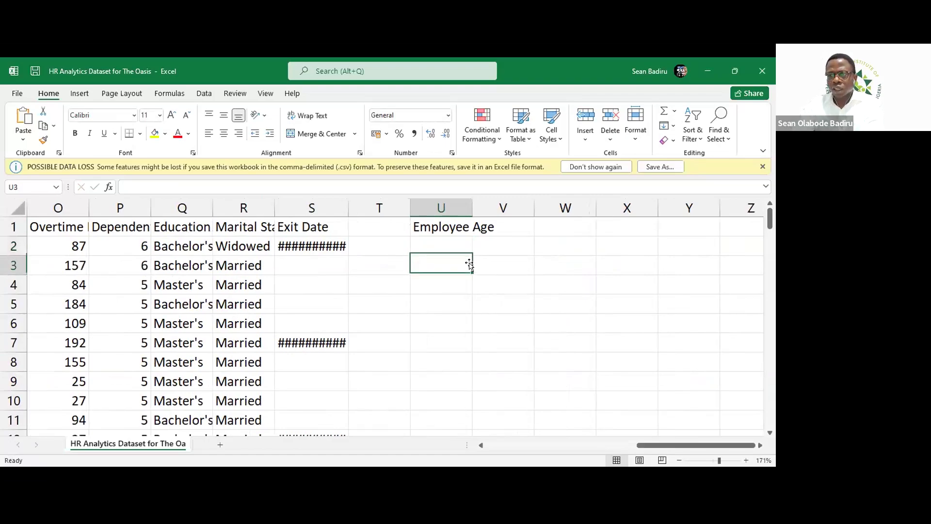
pyautogui.click(445, 245)
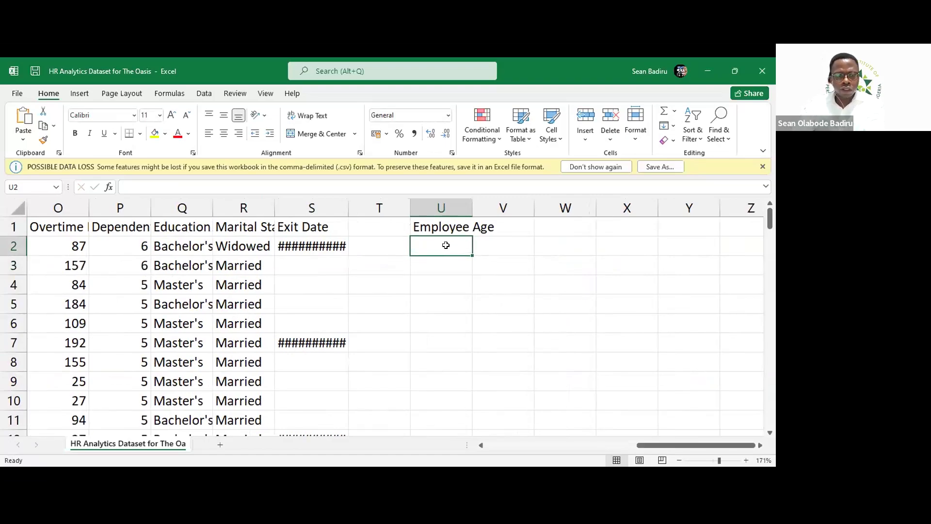
pyautogui.write('=')
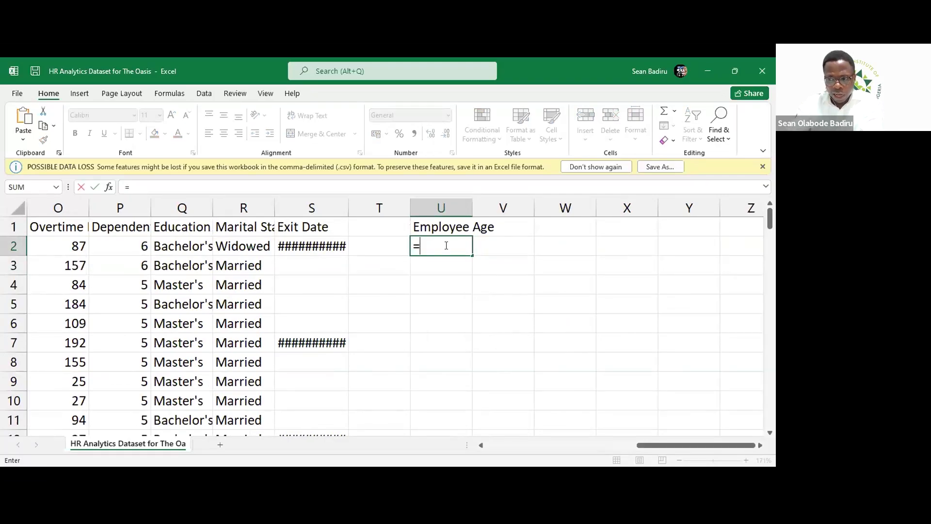
pyautogui.write('INT')
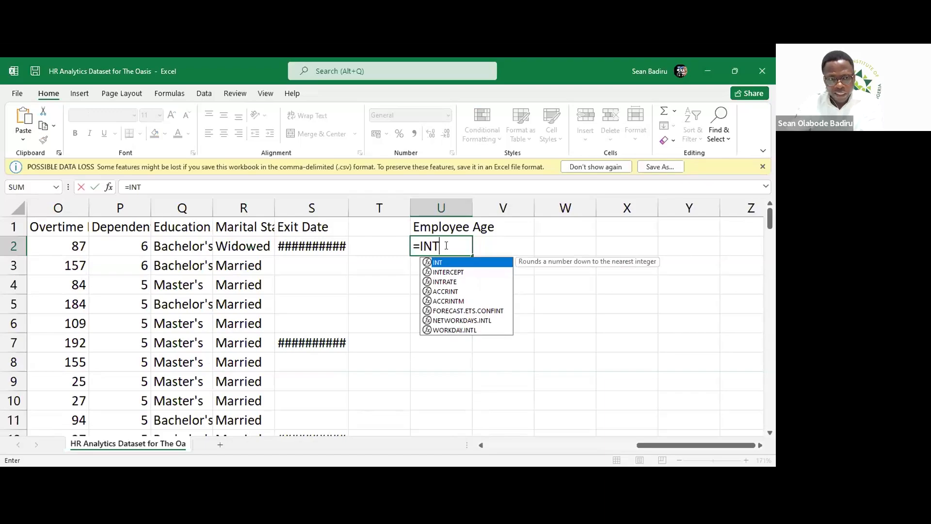
pyautogui.write('(')
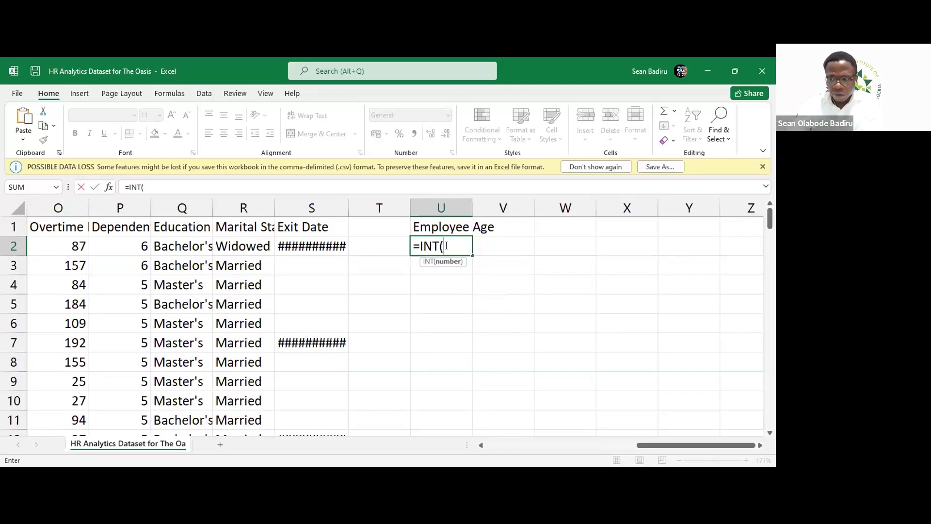
pyautogui.write('(')
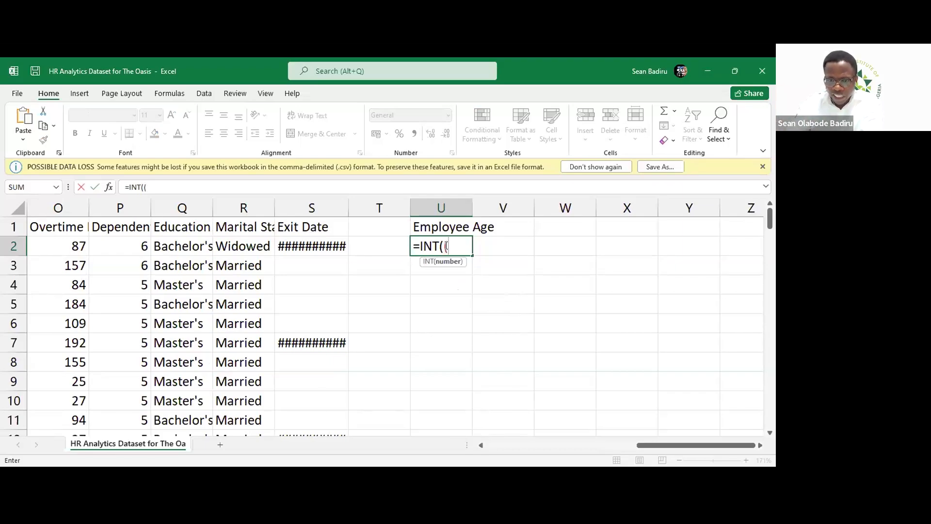
pyautogui.write('TODAYU')
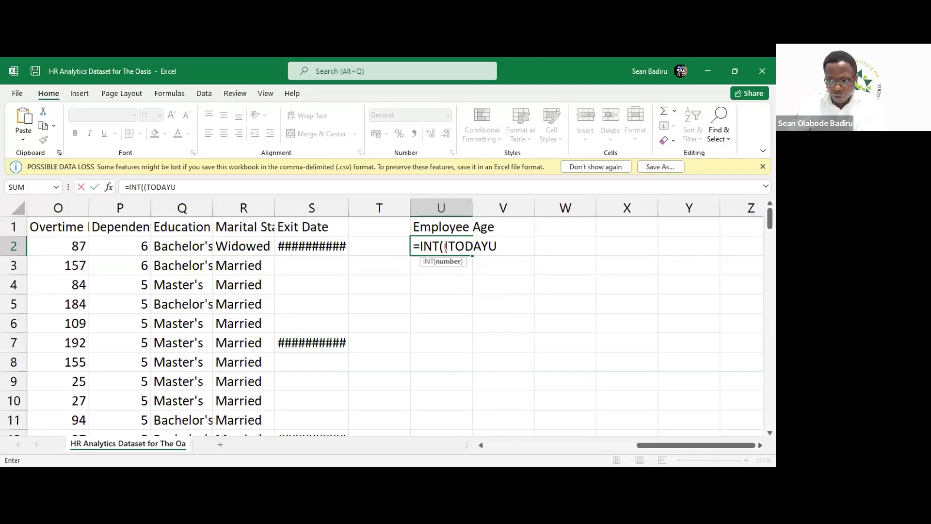
pyautogui.press('BackSpace')
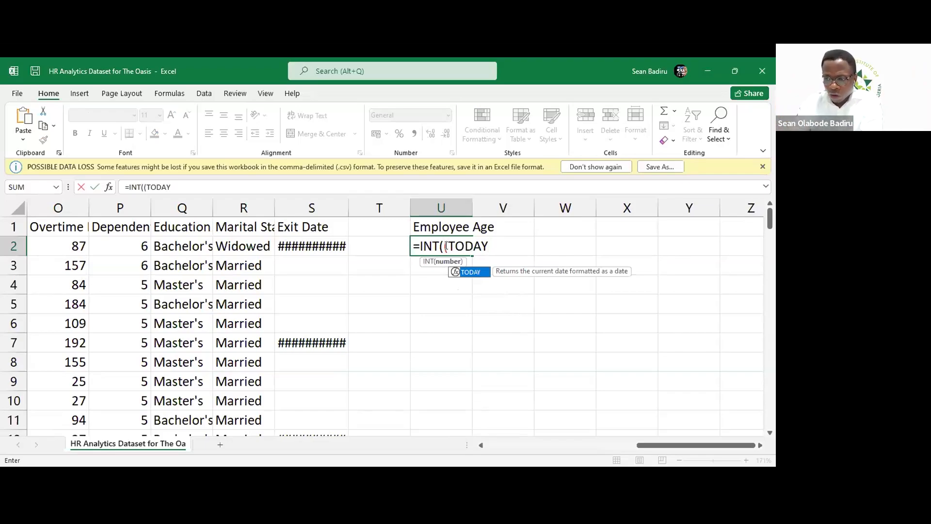
pyautogui.write('()')
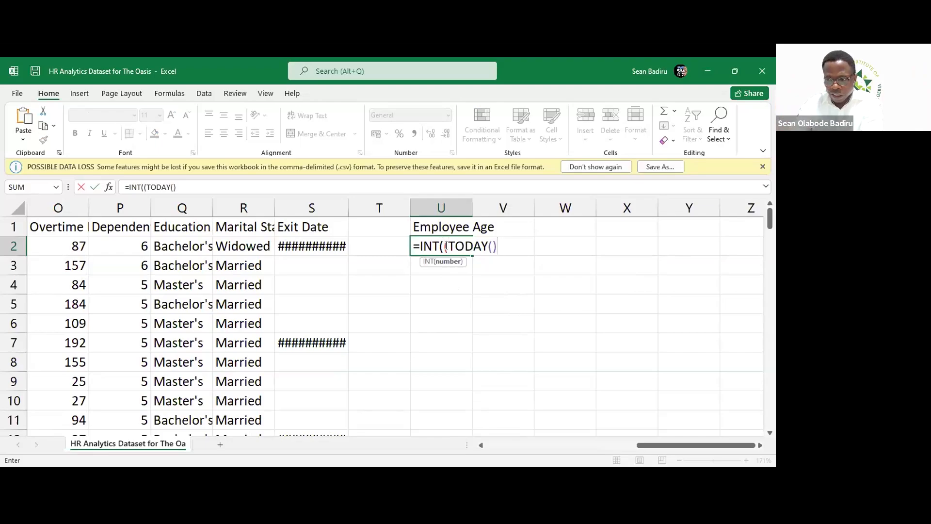
pyautogui.write('-')
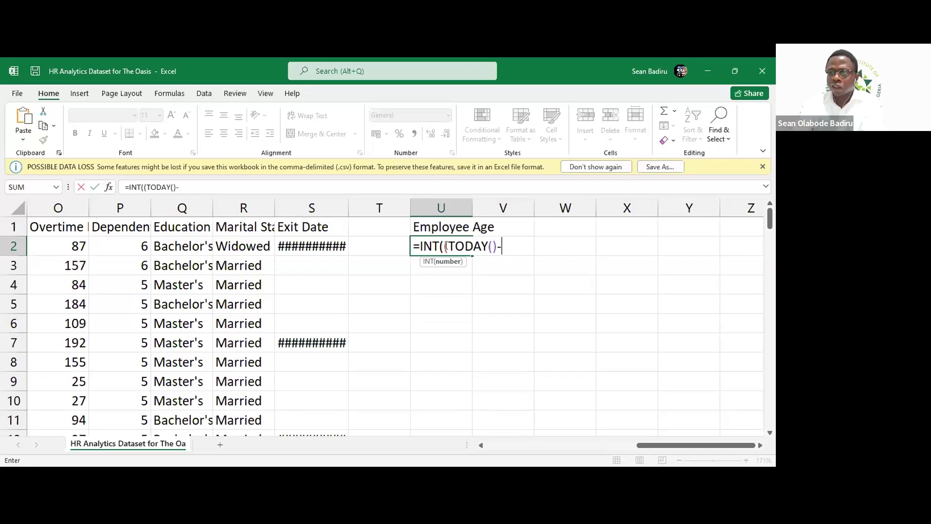
pyautogui.write('D')
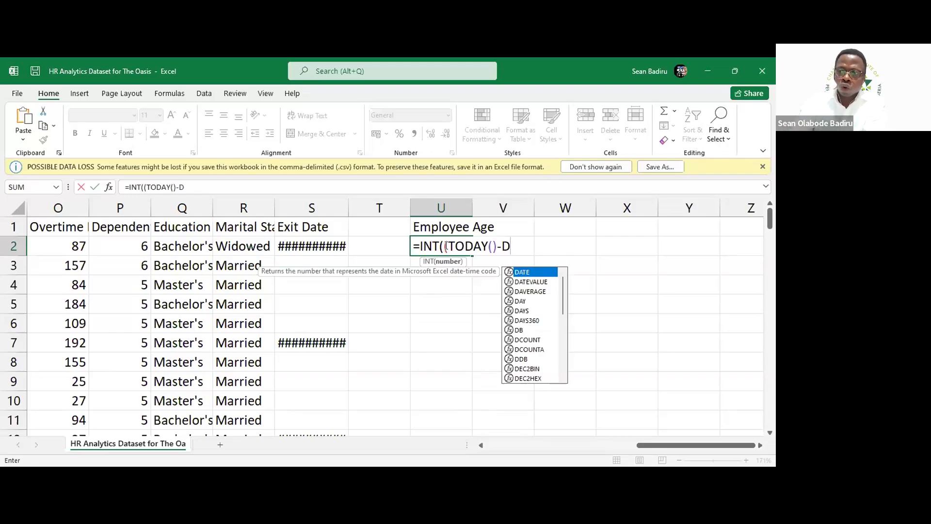
pyautogui.write('2')
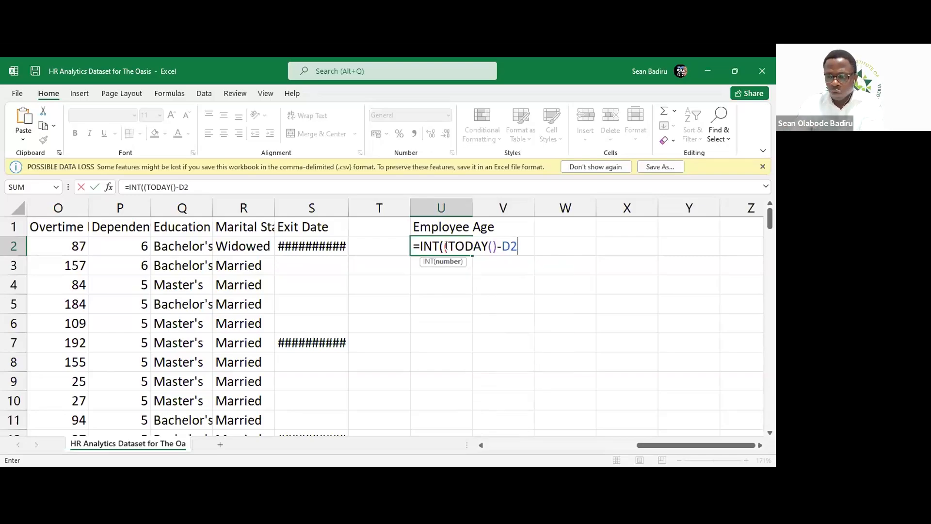
pyautogui.write(')')
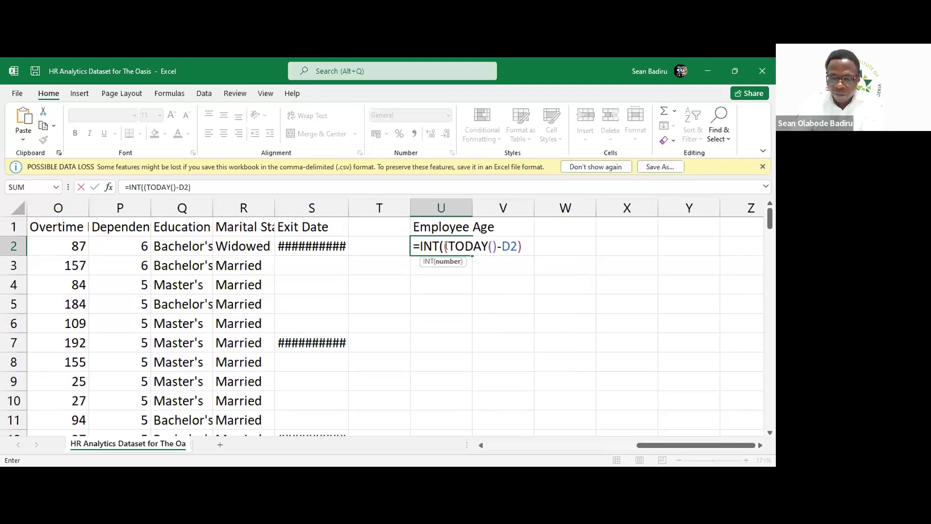
pyautogui.write('/')
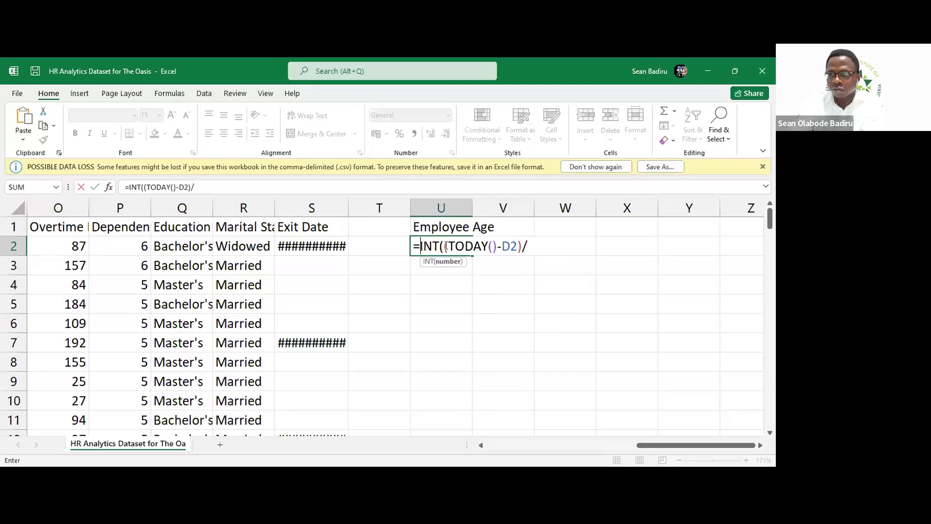
pyautogui.write('365')
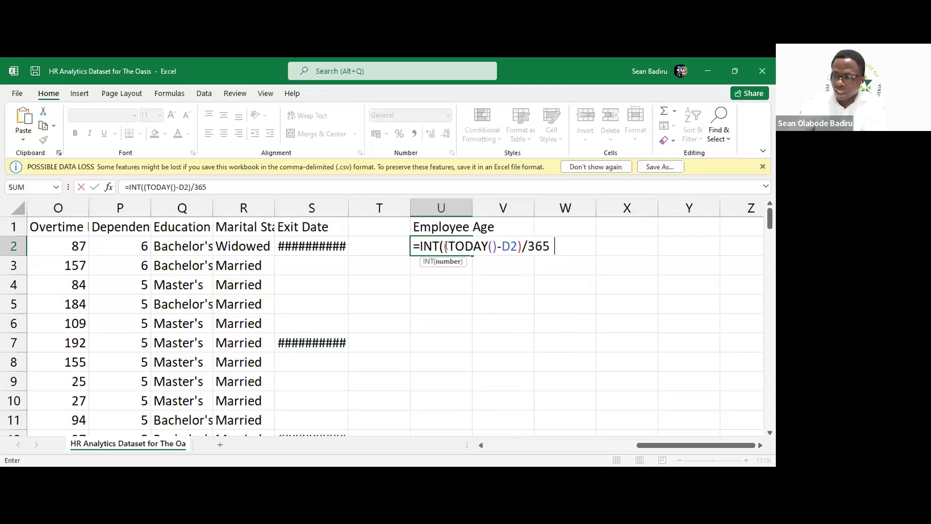
pyautogui.press('Return')
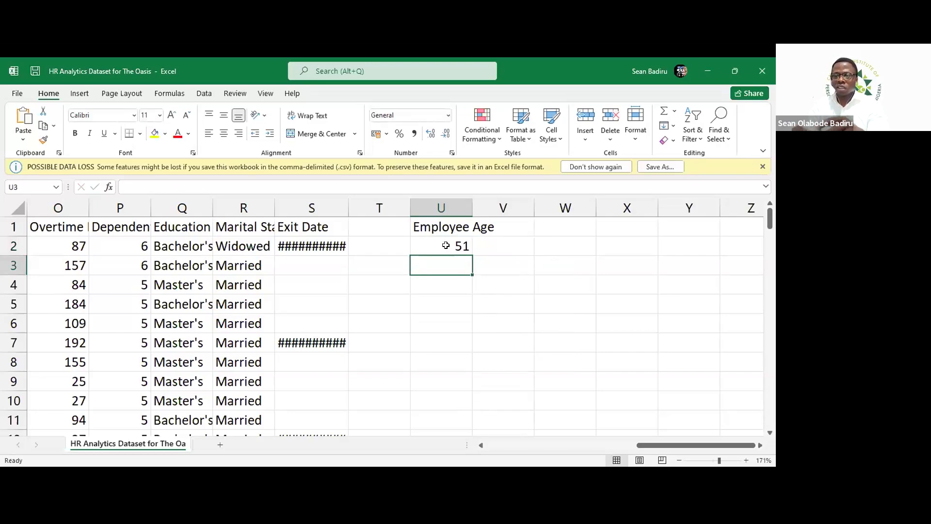
# Fill the Employee Age formula from U2 down to U10.
pyautogui.click(450, 245)
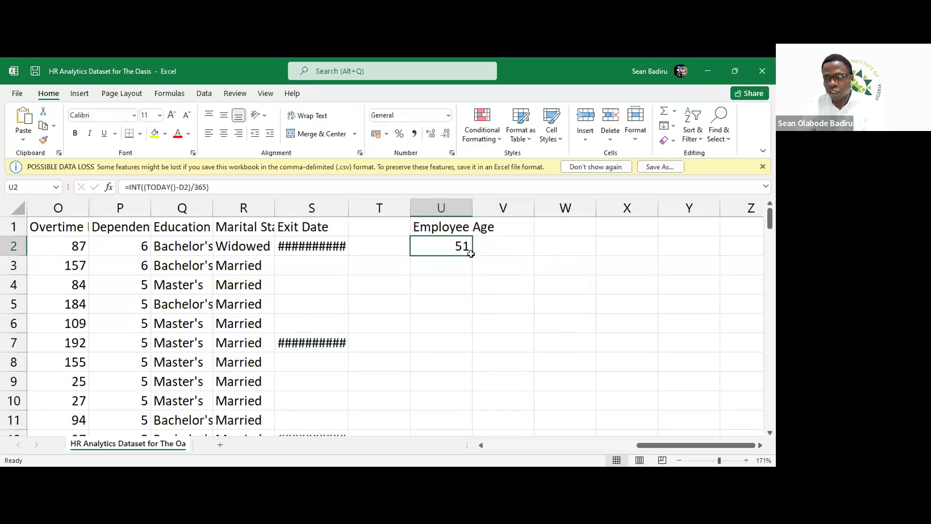
pyautogui.moveTo(471, 254); pyautogui.dragTo(470, 404)
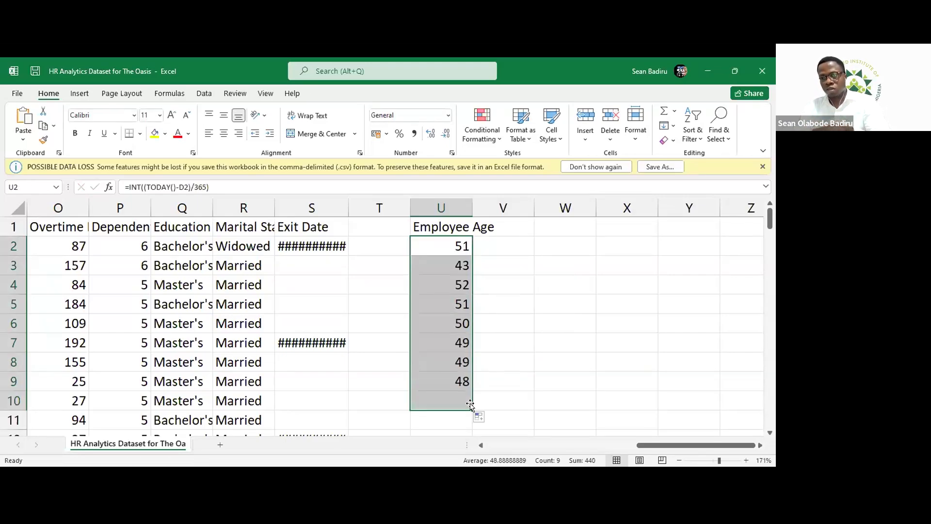
pyautogui.click(495, 247)
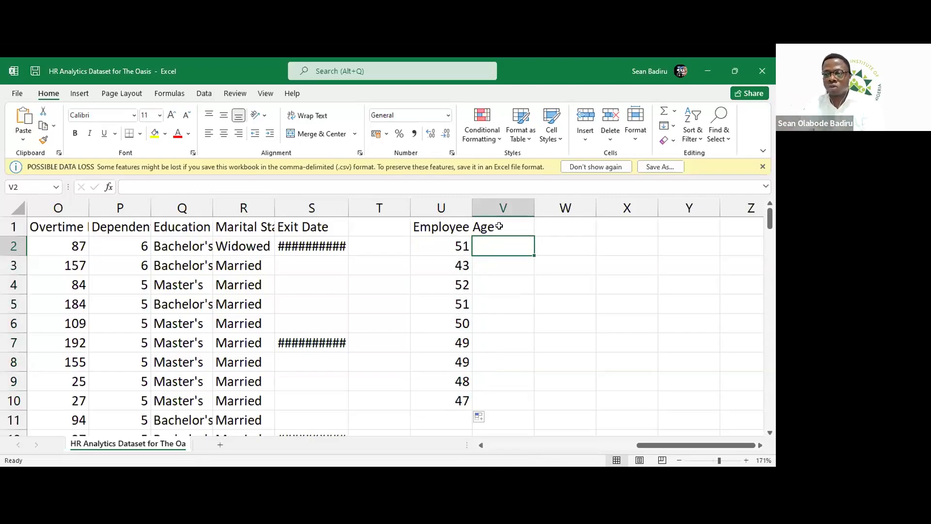
# Enter the header "Today's Date" in cell V1, beside the Employee Age column.
pyautogui.click(499, 226)
pyautogui.write('TOD')
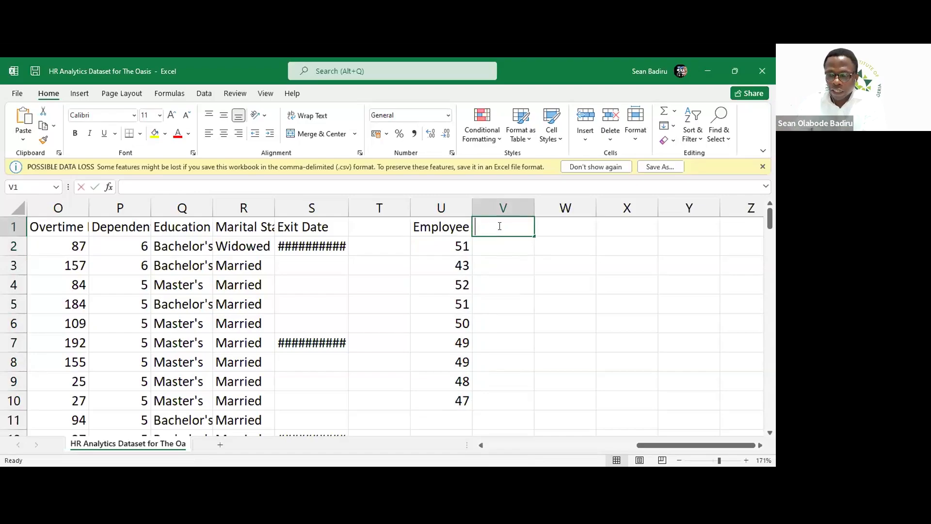
pyautogui.write('A')
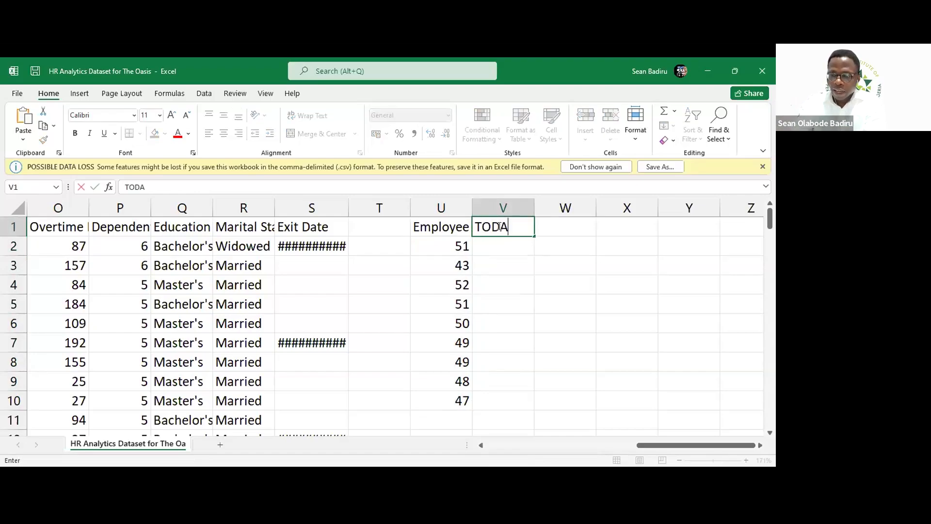
pyautogui.write('Y')
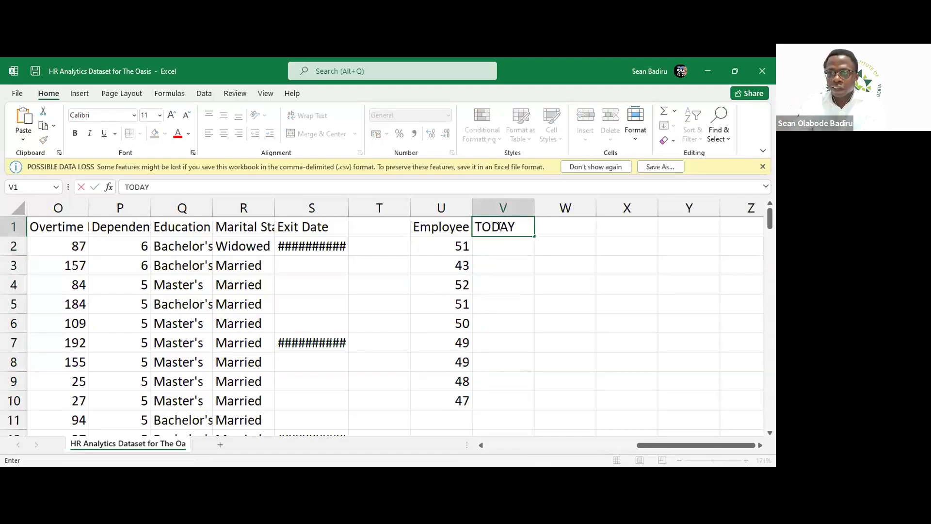
pyautogui.press('BackSpace')
pyautogui.press('BackSpace')
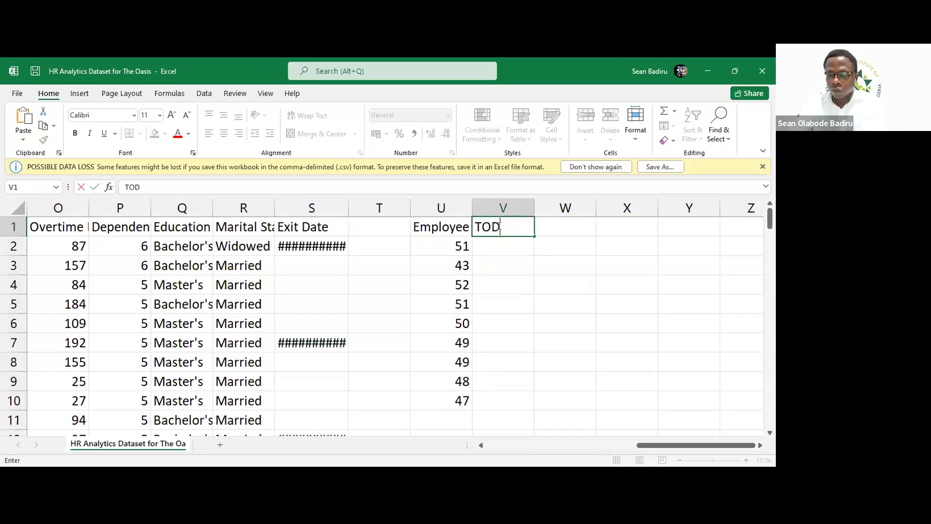
pyautogui.press('BackSpace')
pyautogui.press('BackSpace')
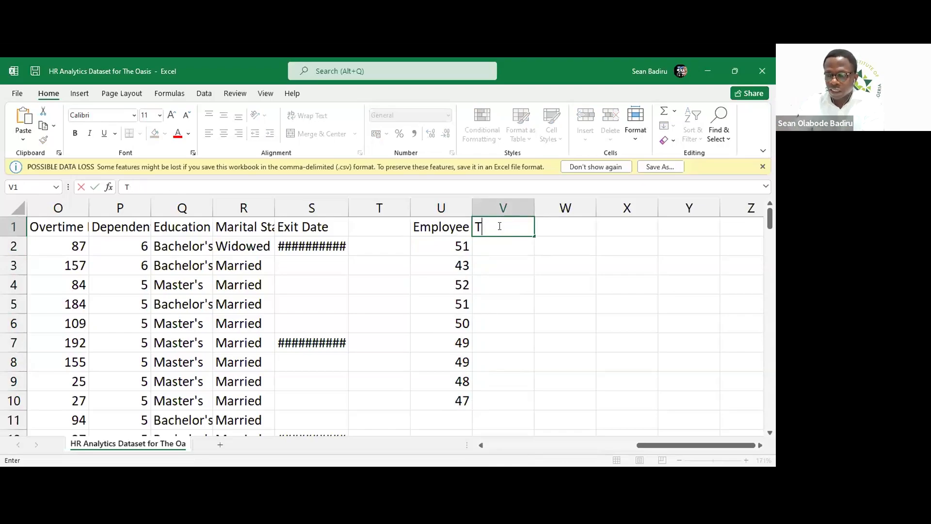
pyautogui.write("oday's Dat")
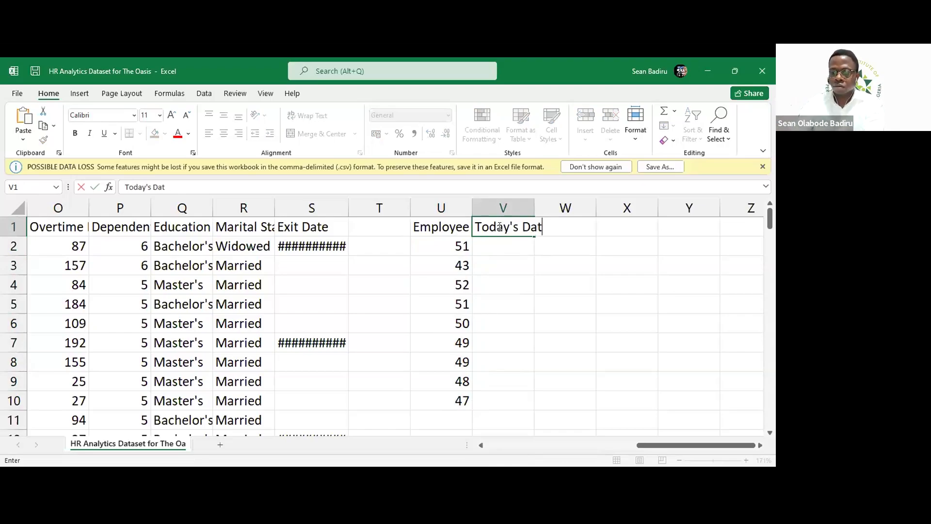
pyautogui.write('e')
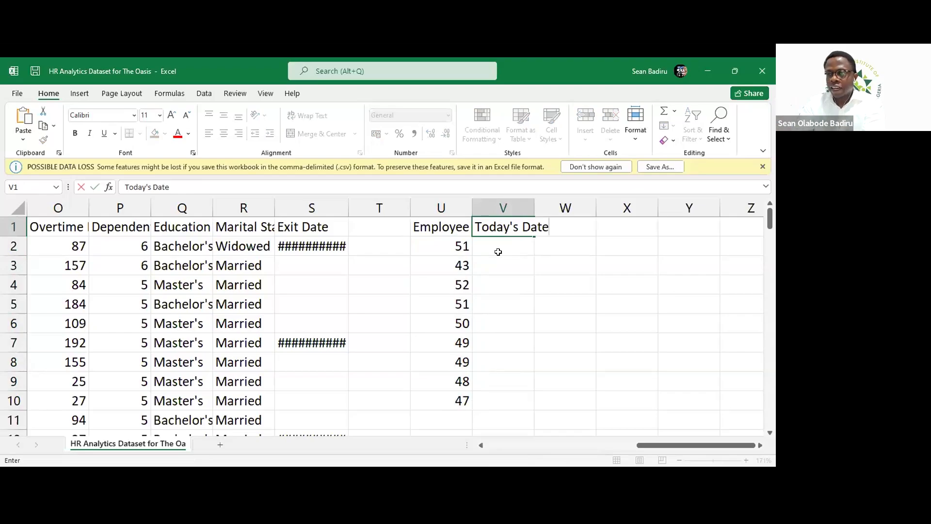
pyautogui.press('Return')
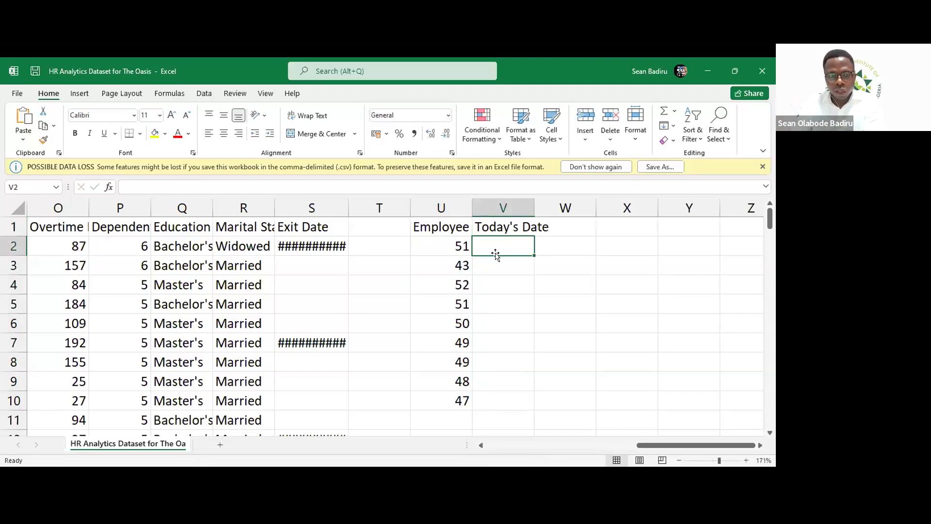
# Enter the formula =TODAY() in V2, under the Today's Date header.
pyautogui.write('=')
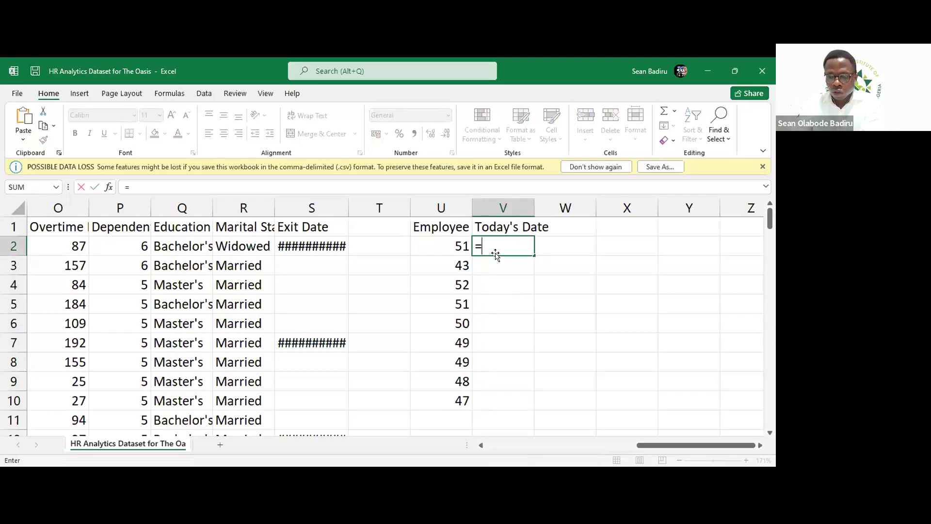
pyautogui.write('TODAY')
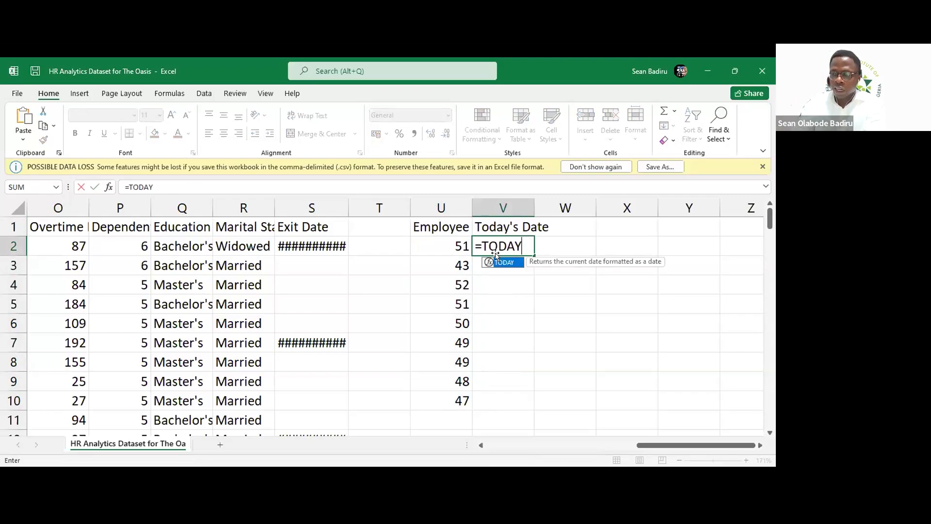
pyautogui.write('()')
pyautogui.press('Return')
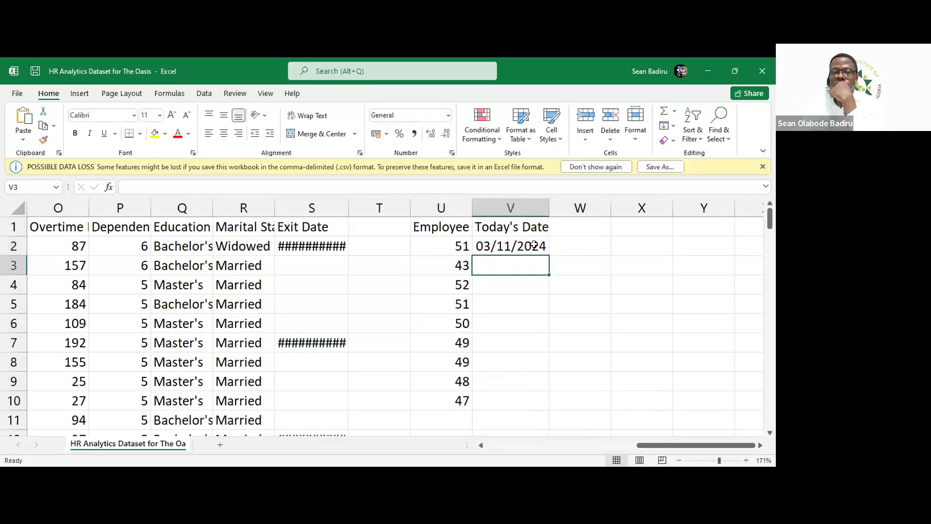
# Fill the Today's Date formula from V2 down to V10, alongside the calculated ages.
pyautogui.click(534, 245)
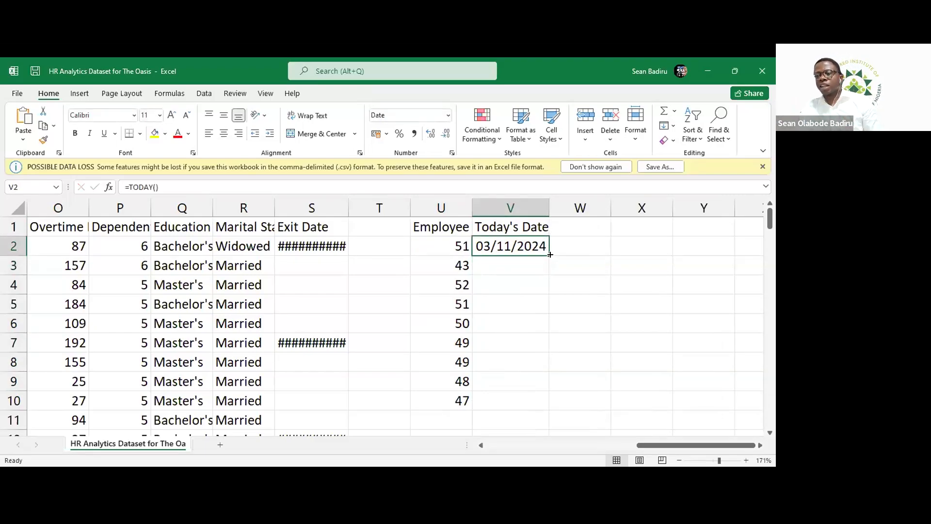
pyautogui.doubleClick(549, 254)
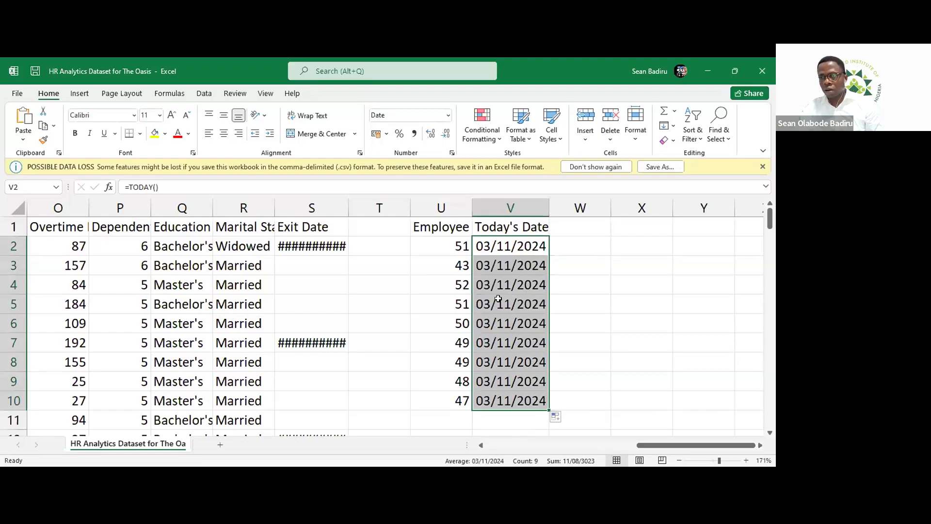
pyautogui.hscroll(3, 498, 298)
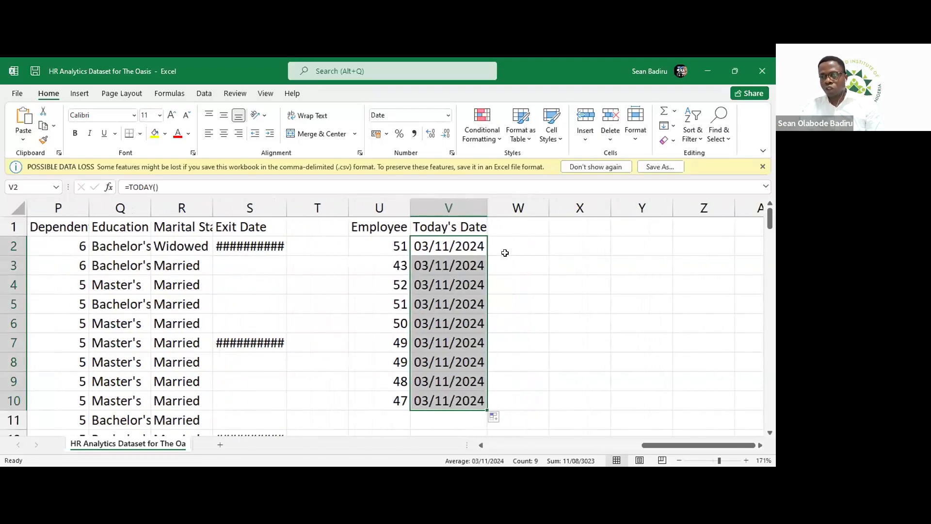
# Enter the formula =INT((V2-D2)/365) in W2, beside Today's Date, to calculate the employee's age in whole years.
pyautogui.click(502, 244)
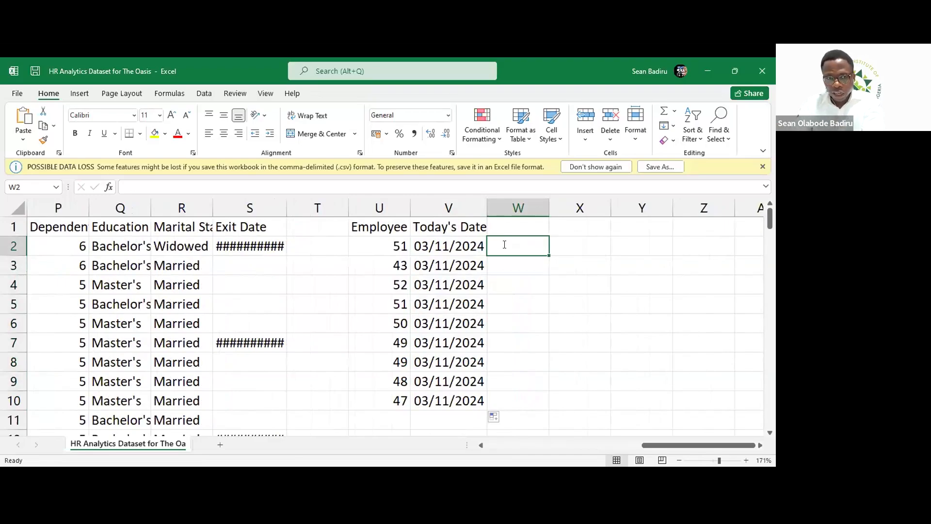
pyautogui.write('=')
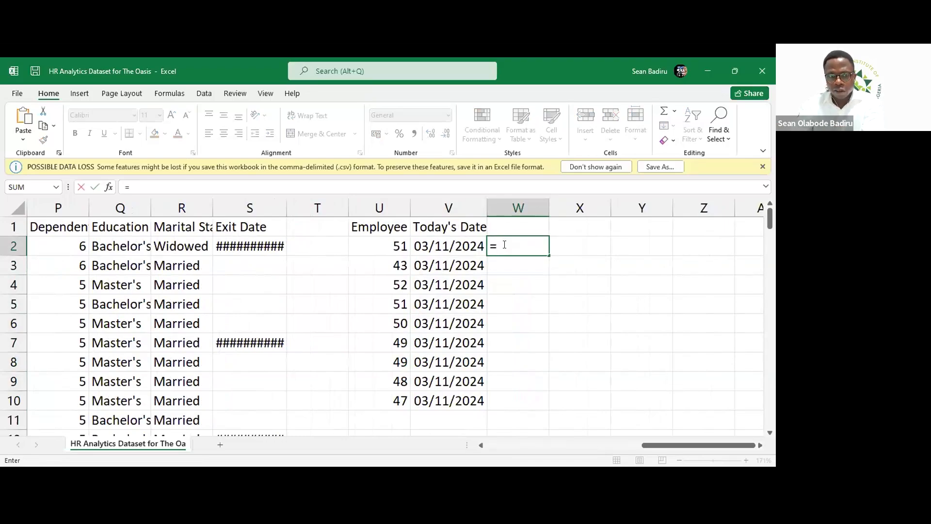
pyautogui.write('INT')
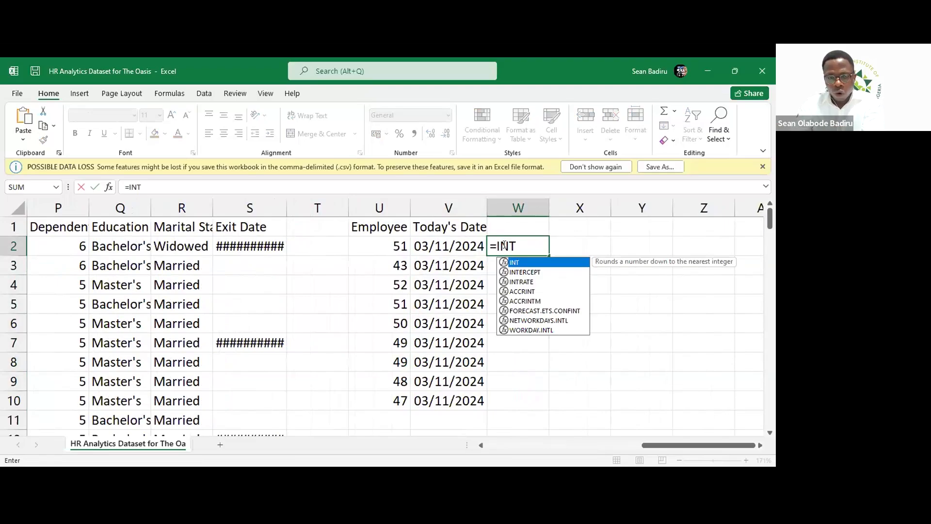
pyautogui.write('(')
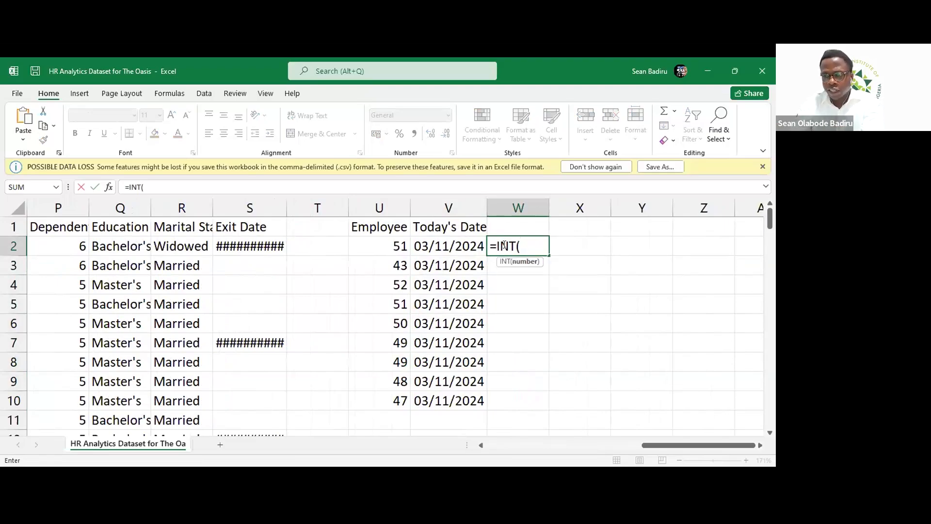
pyautogui.write('(')
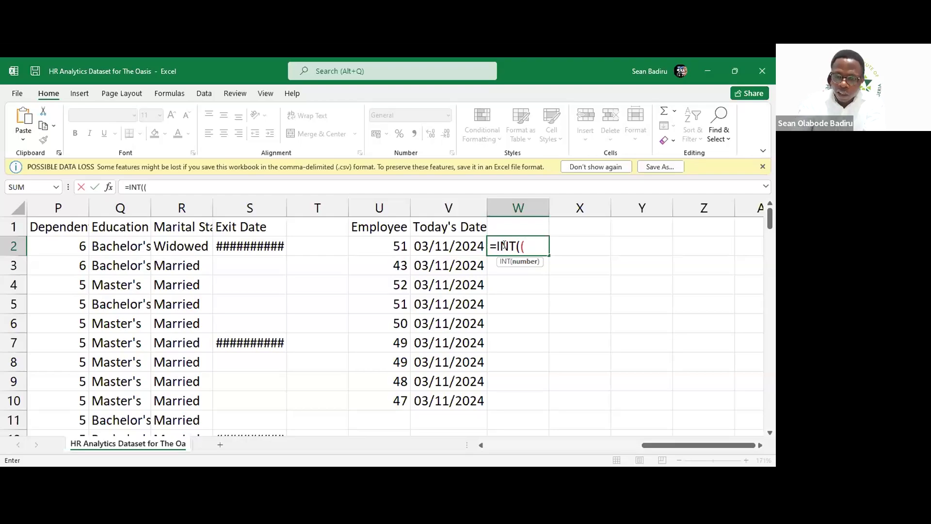
pyautogui.write('V2')
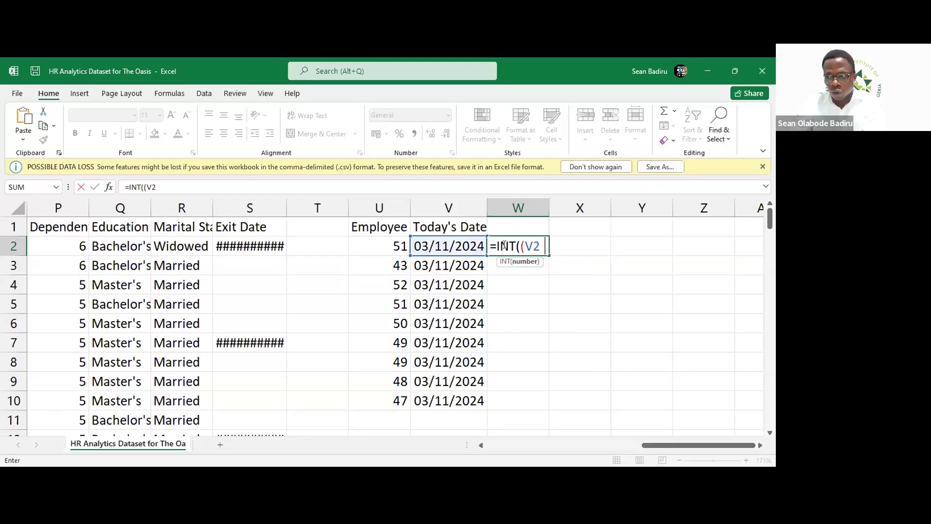
pyautogui.press('Left')
pyautogui.press('Left')
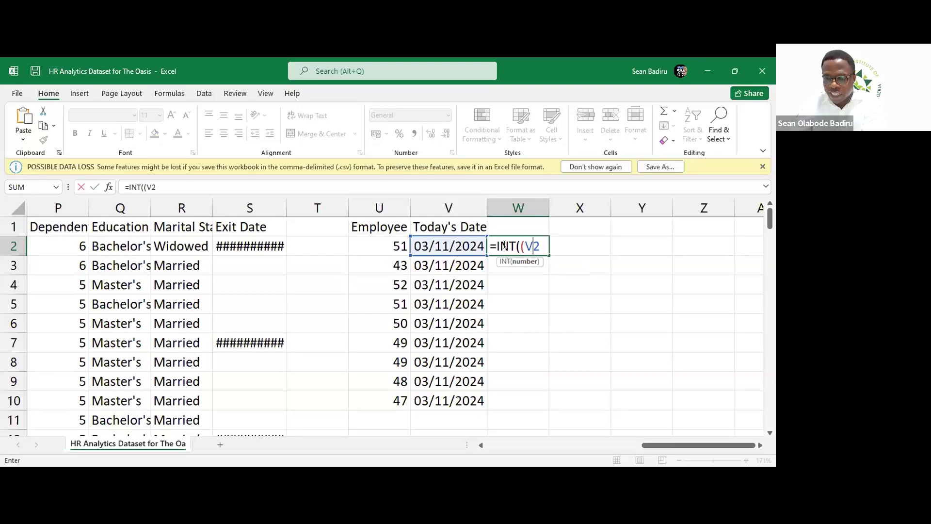
pyautogui.press('BackSpace')
pyautogui.press('BackSpace')
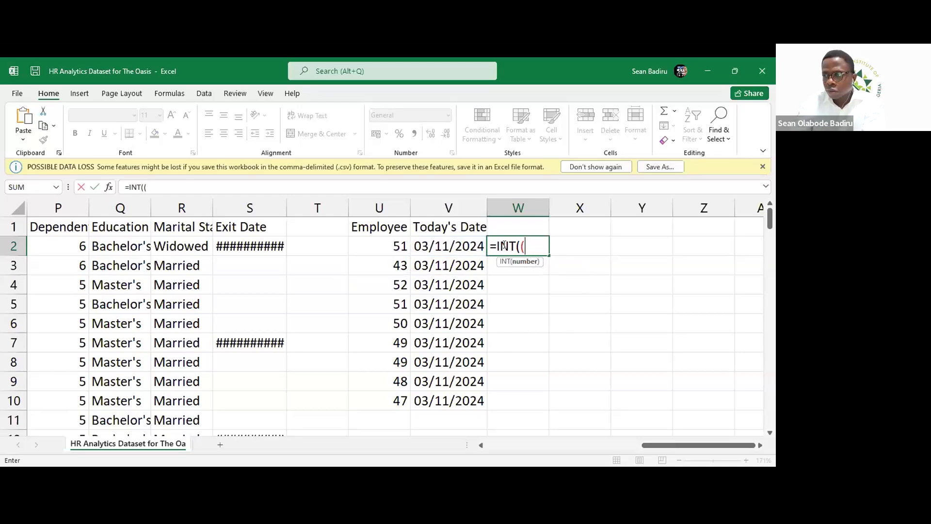
pyautogui.write('V')
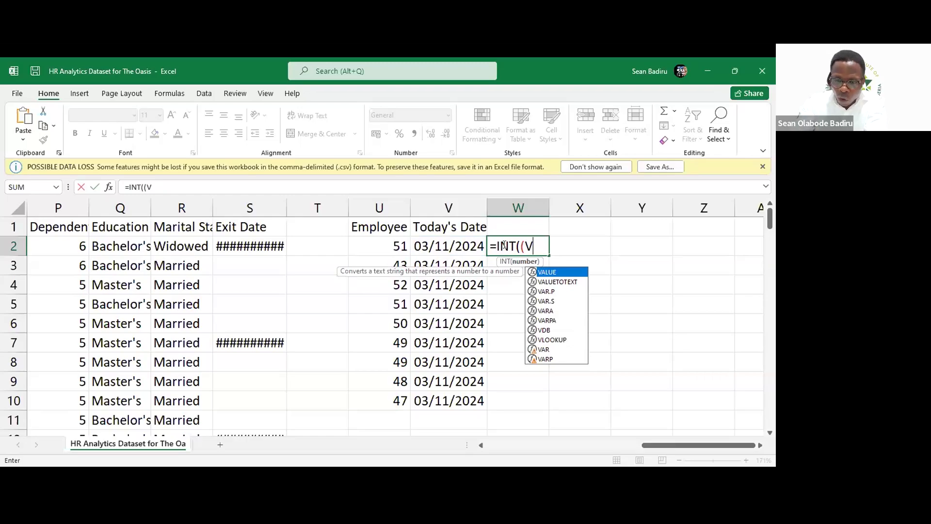
pyautogui.write('2')
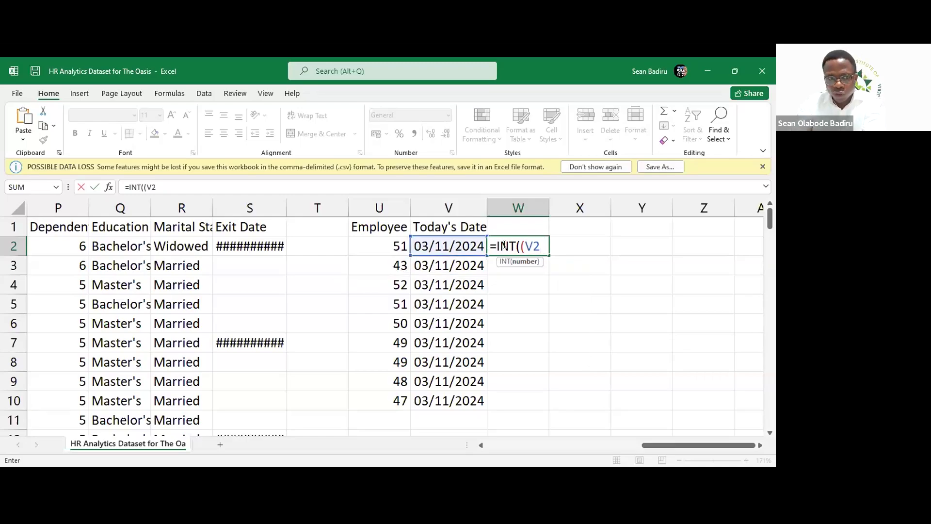
pyautogui.write('-')
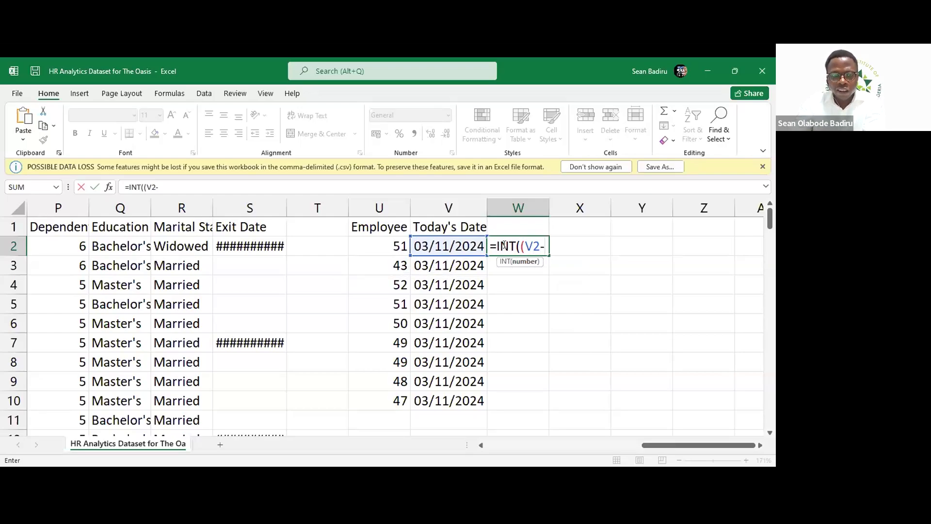
pyautogui.click(505, 246)
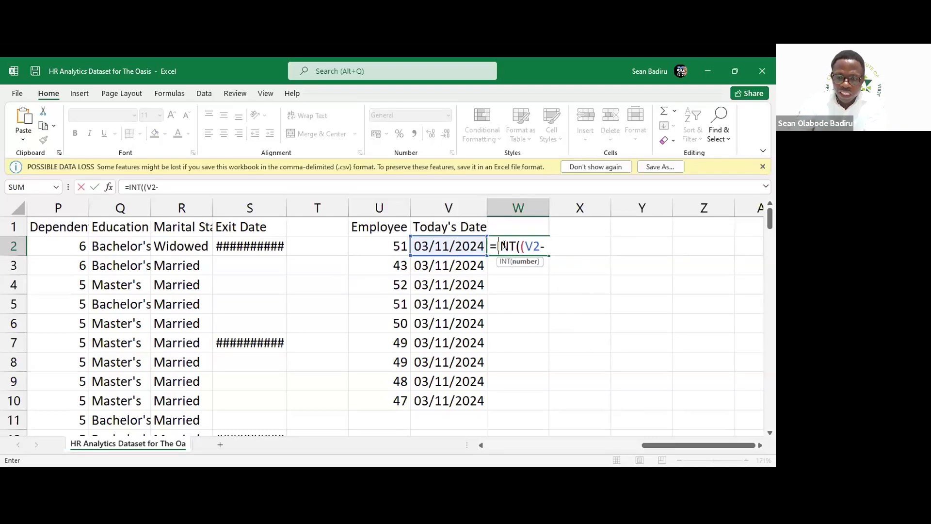
pyautogui.write('D2 ')
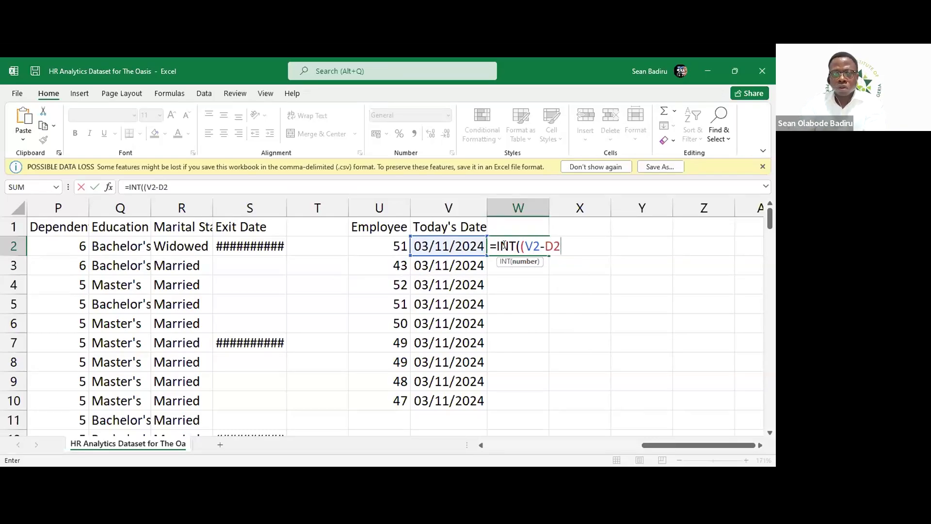
pyautogui.write(')')
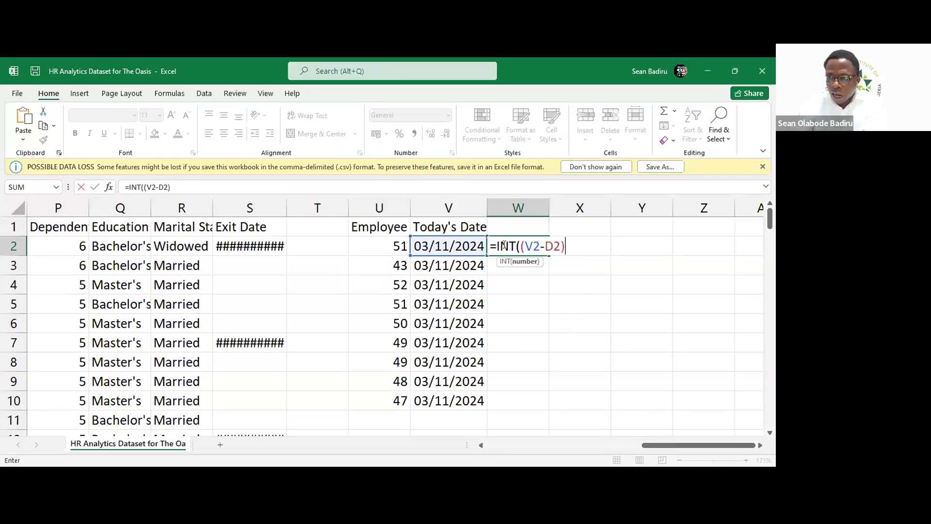
pyautogui.write('/')
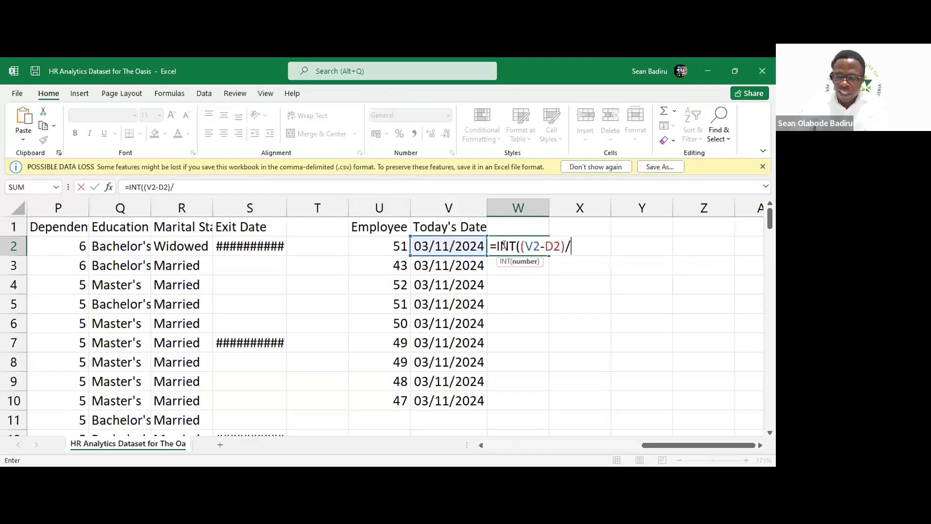
pyautogui.write('36')
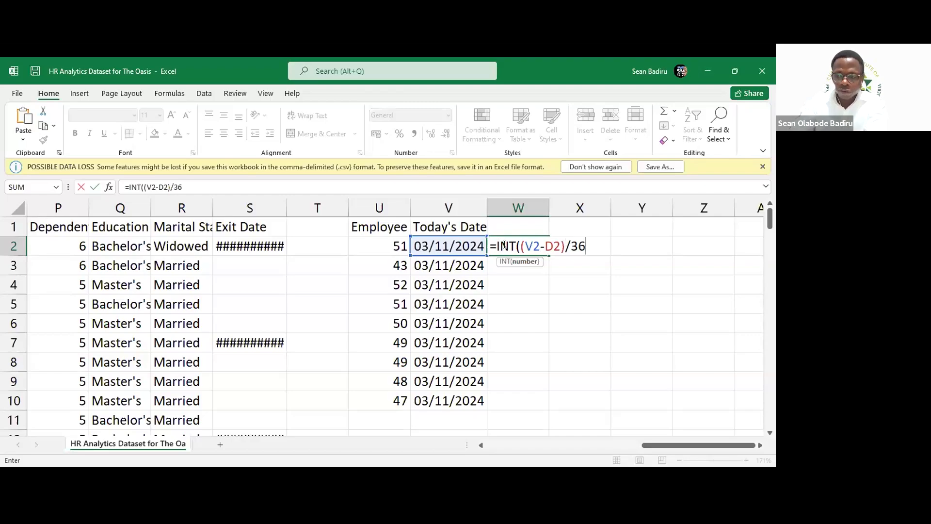
pyautogui.write('5')
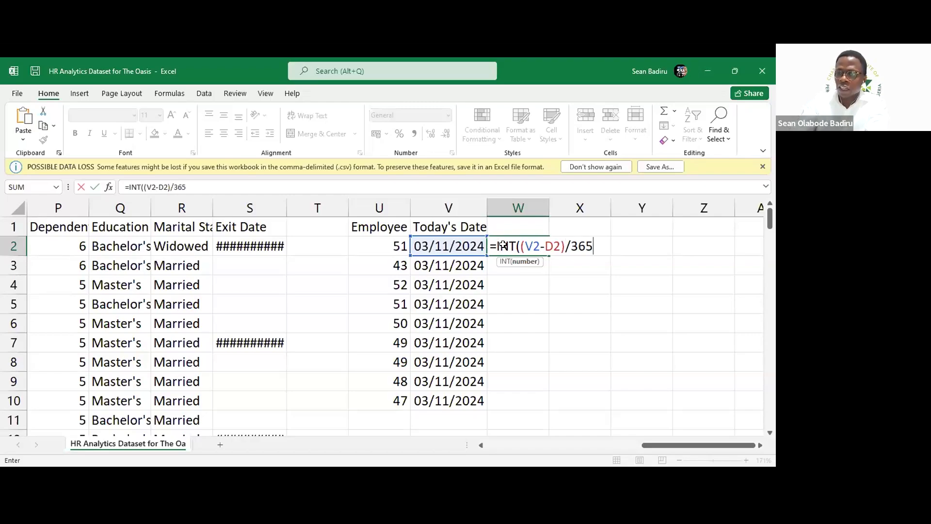
pyautogui.press('Return')
# Fill the age formula from W2 down to W10, alongside the Today's Date values.
pyautogui.click(536, 247)
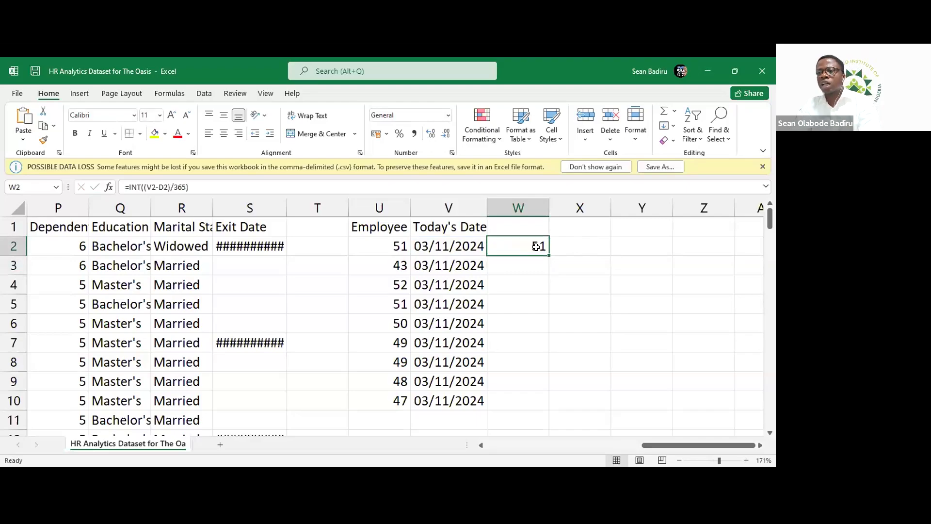
pyautogui.doubleClick(548, 255)
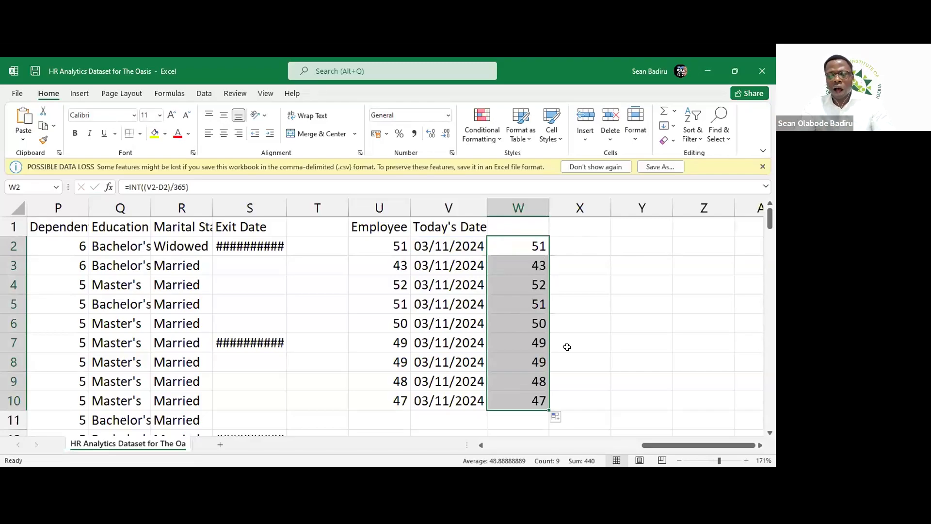
pyautogui.click(571, 290)
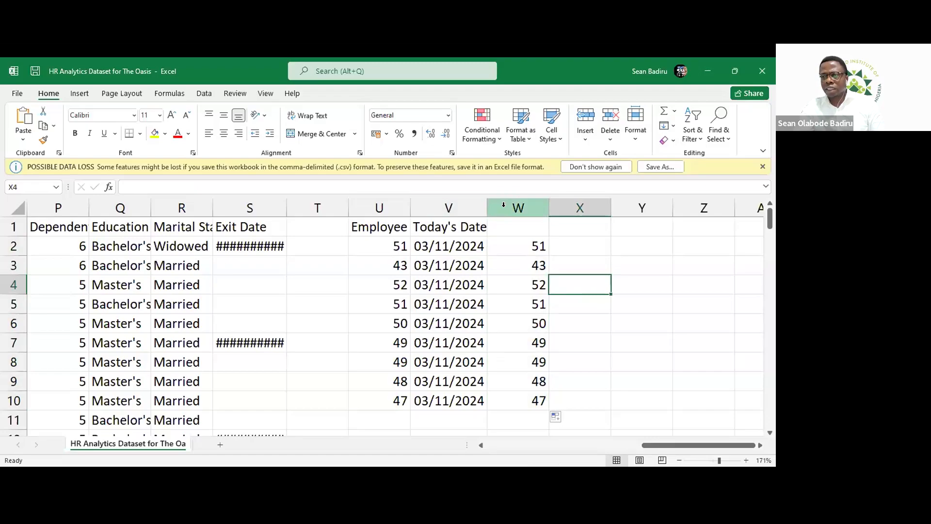
# Delete the original Employee Age column, column U, from the sheet.
pyautogui.click(504, 205)
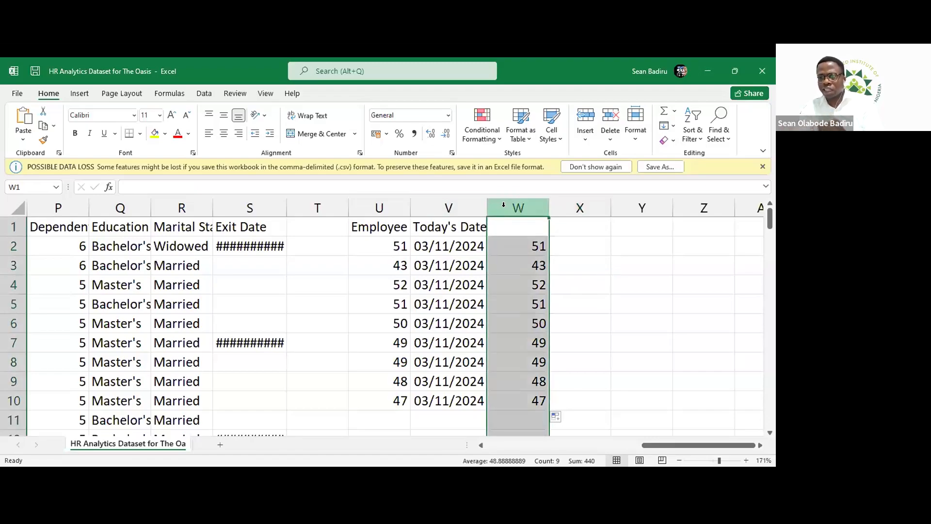
pyautogui.rightClick(508, 211)
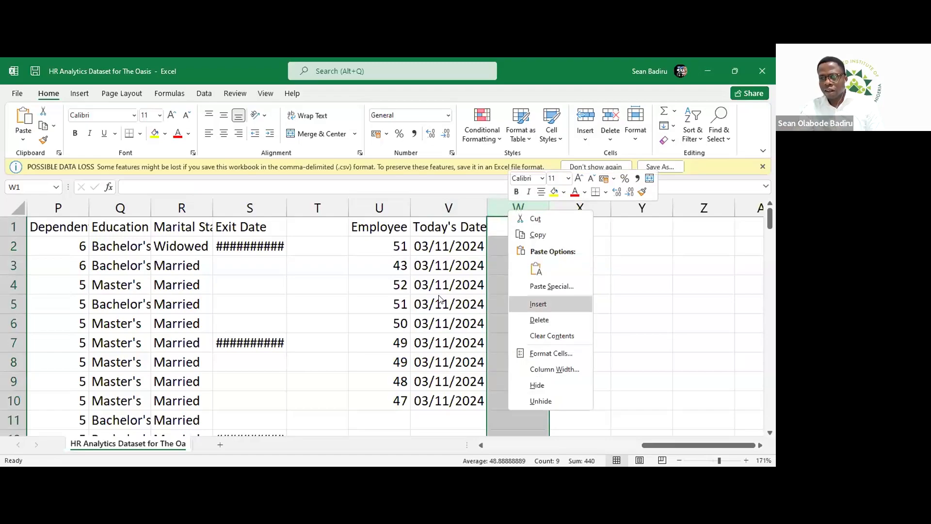
pyautogui.click(388, 205)
pyautogui.click(391, 204)
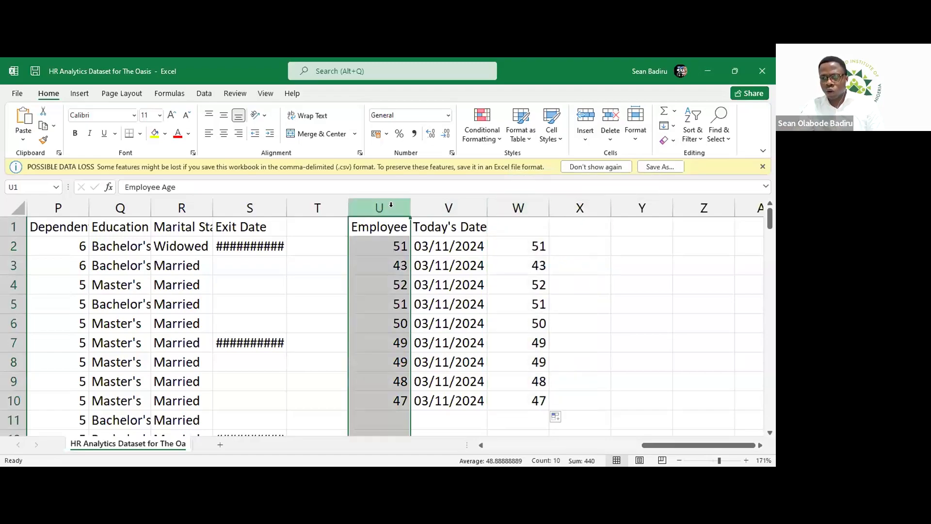
pyautogui.rightClick(394, 208)
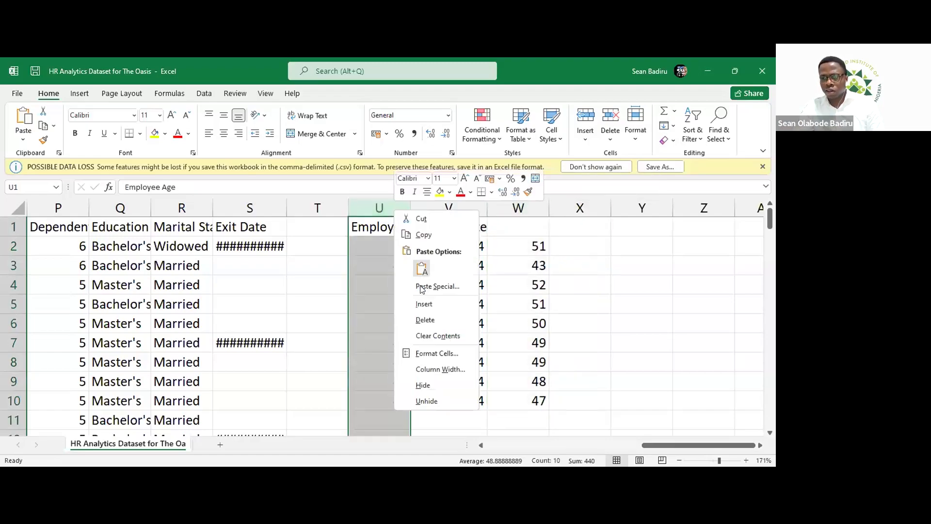
pyautogui.click(430, 320)
# Enter the header "Employee's Age" in V1, above the calculated ages.
pyautogui.click(457, 227)
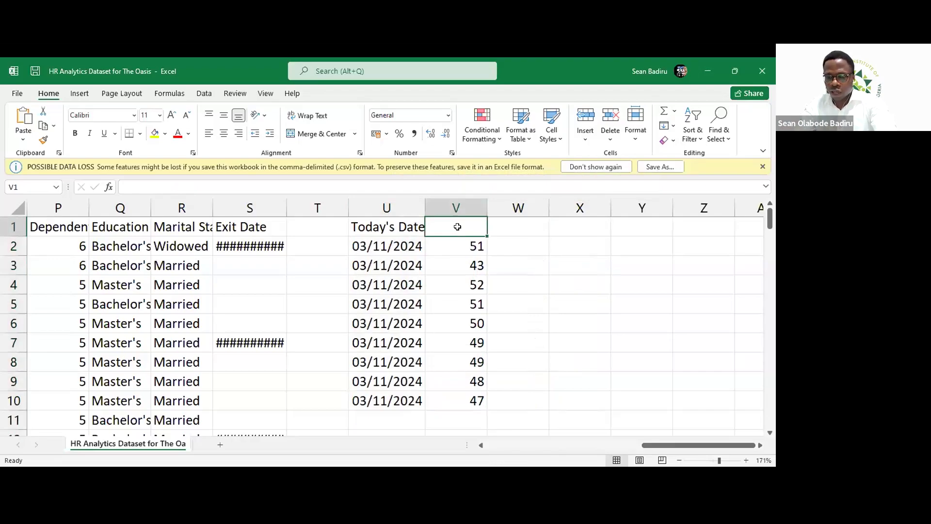
pyautogui.write('Emplo')
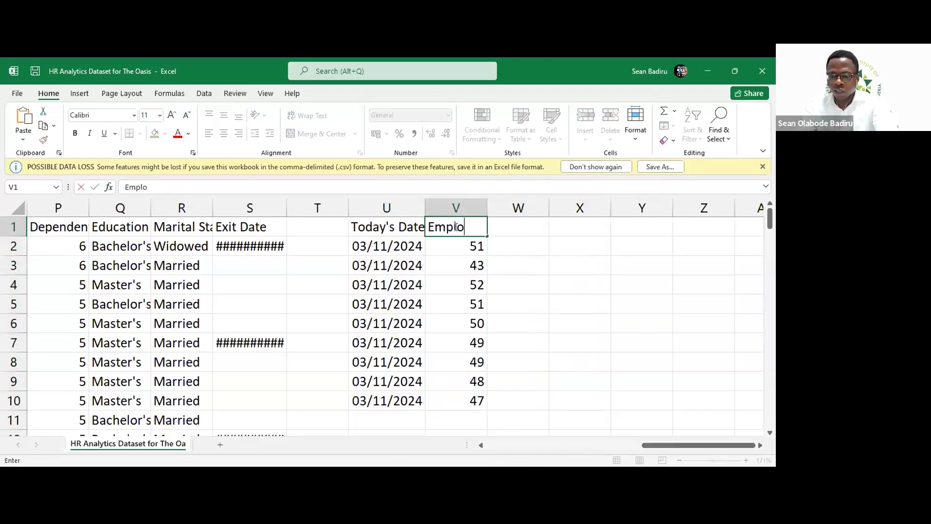
pyautogui.write('yee')
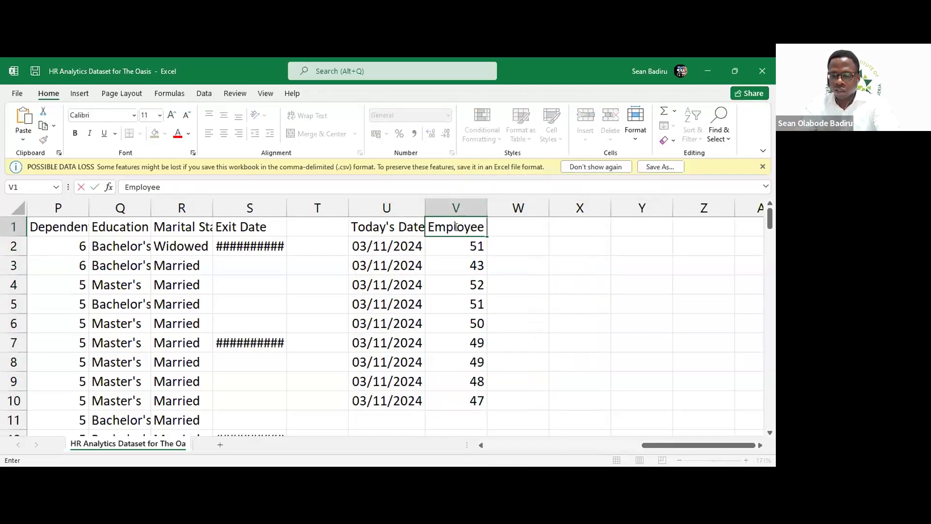
pyautogui.write("'s Age")
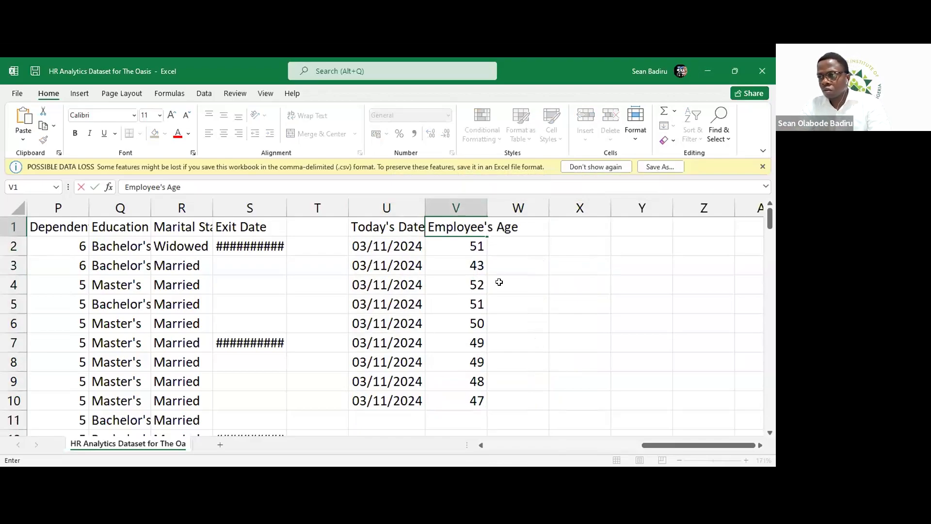
pyautogui.hotkey('ctrl', 'Return')
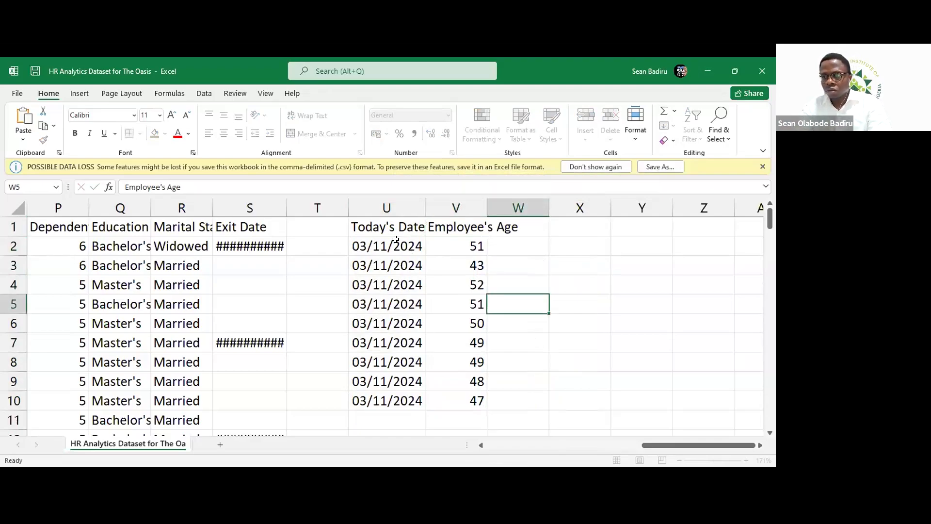
# Fill the =TODAY() formula again from U2 down the Today's Date column to U10.
pyautogui.click(407, 249)
pyautogui.moveTo(423, 254); pyautogui.dragTo(426, 410)
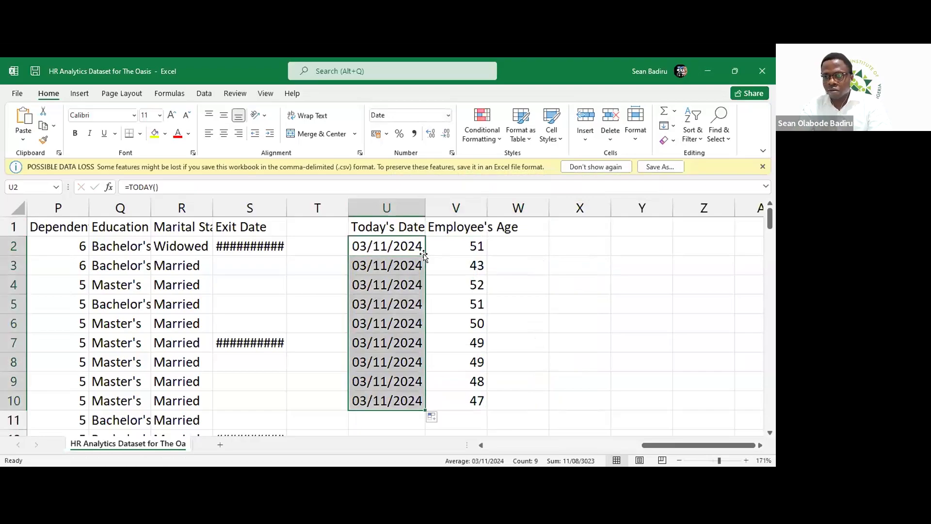
pyautogui.click(428, 265)
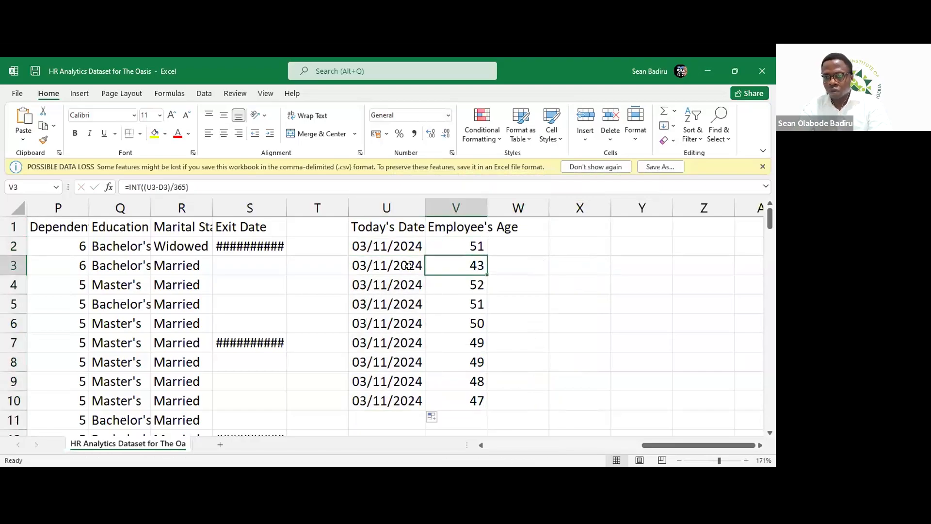
# Clear the dates in U3:U10 and refill the column with the =TODAY() formula from U2.
pyautogui.moveTo(412, 266); pyautogui.dragTo(412, 399)
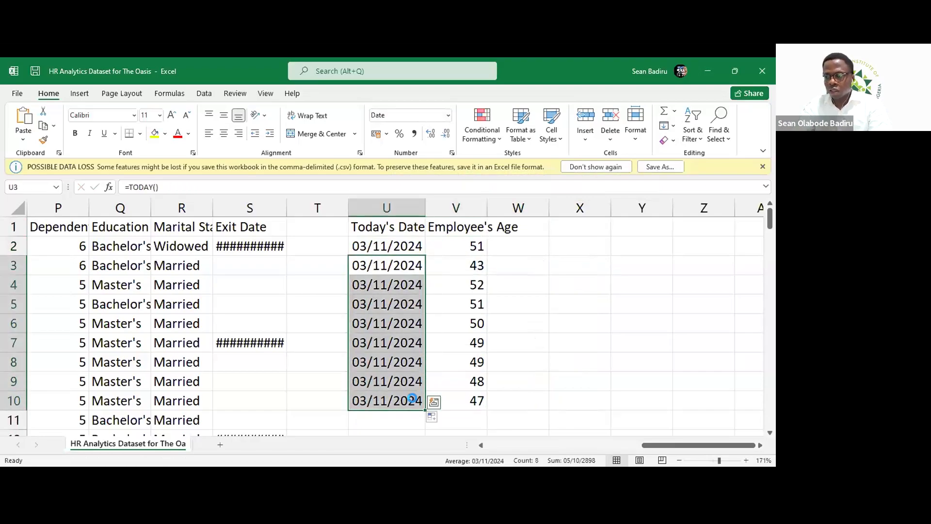
pyautogui.press('Delete')
pyautogui.click(420, 249)
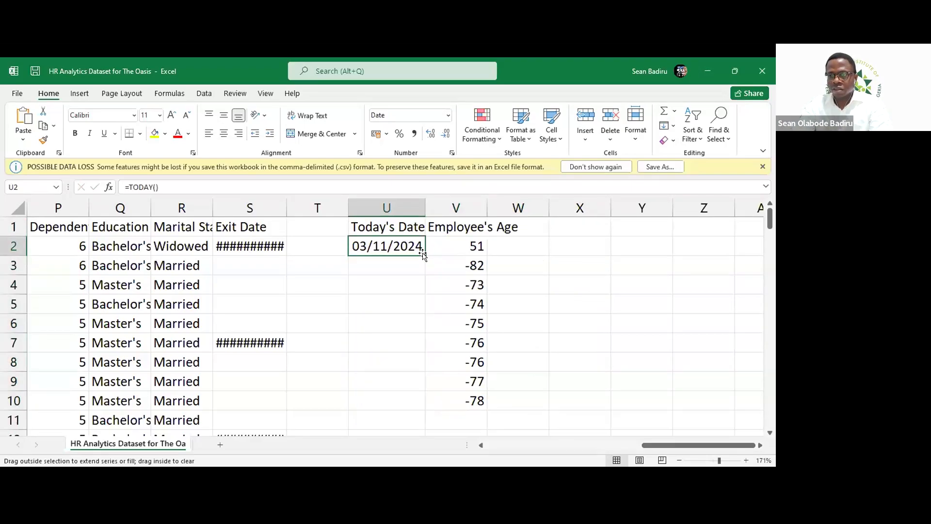
pyautogui.doubleClick(424, 254)
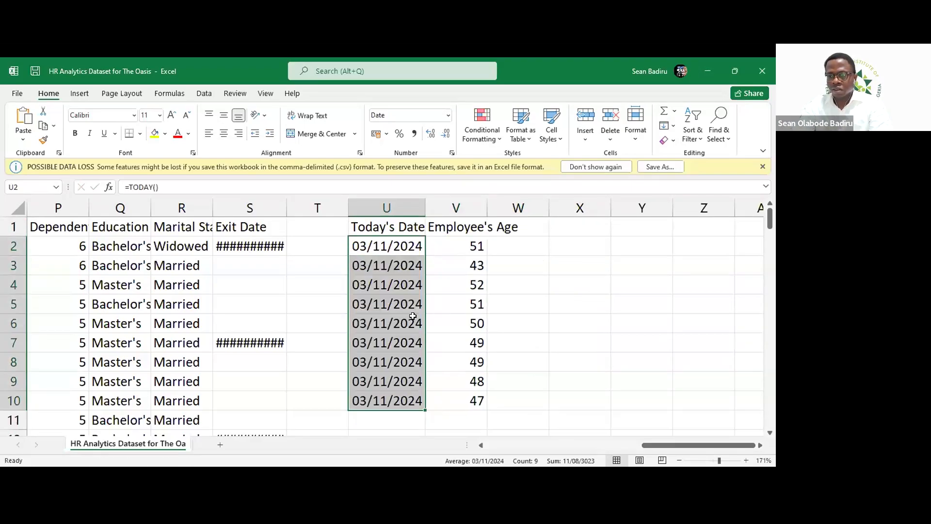
pyautogui.scroll(-1, 414, 318)
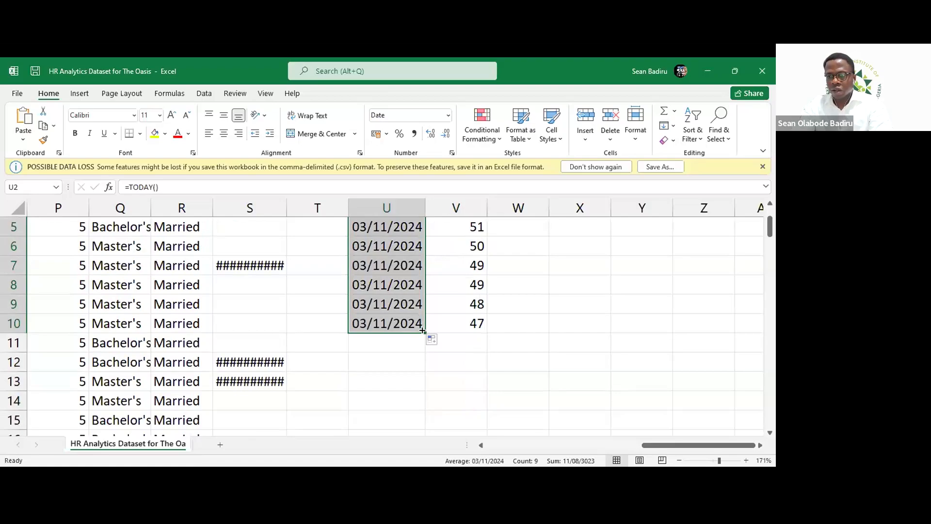
# Extend the =TODAY() fill in the Today's Date column down to the last data row, U112.
pyautogui.moveTo(423, 330); pyautogui.dragTo(379, 313)
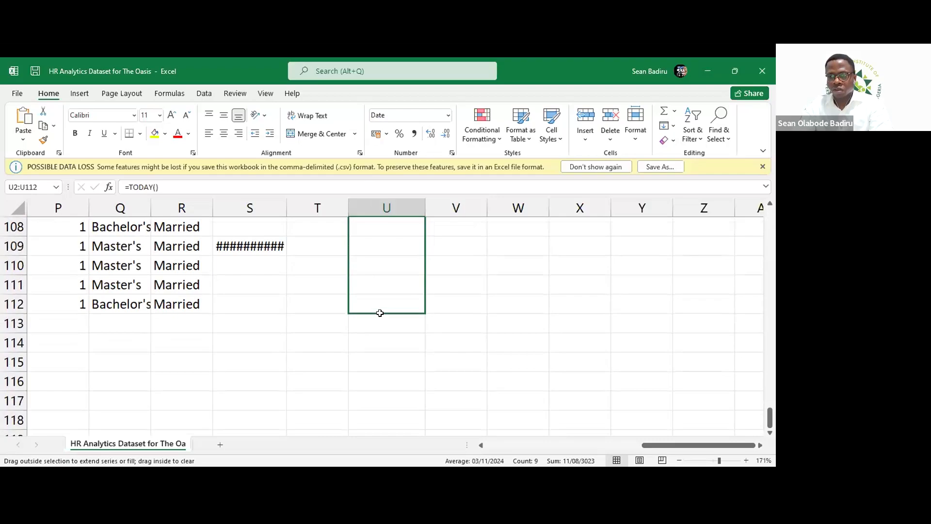
pyautogui.scroll(18, 443, 296)
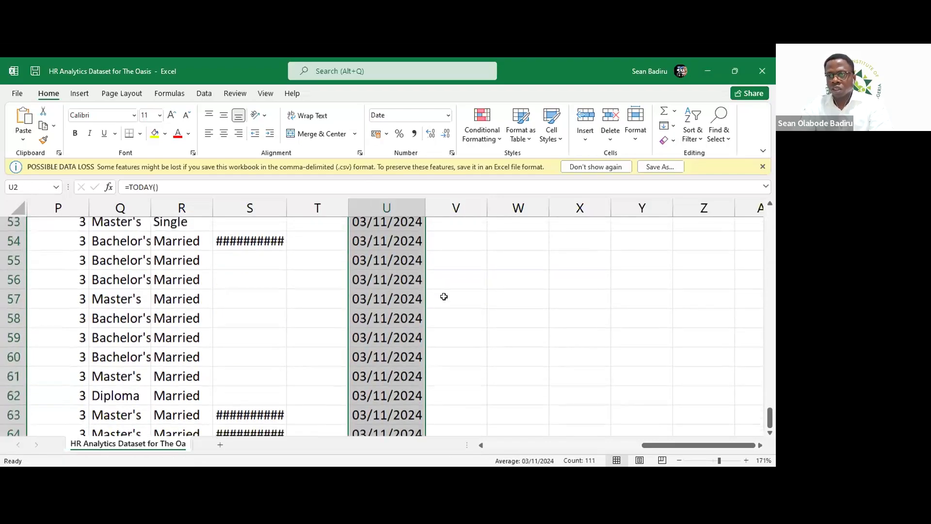
pyautogui.scroll(17, 443, 296)
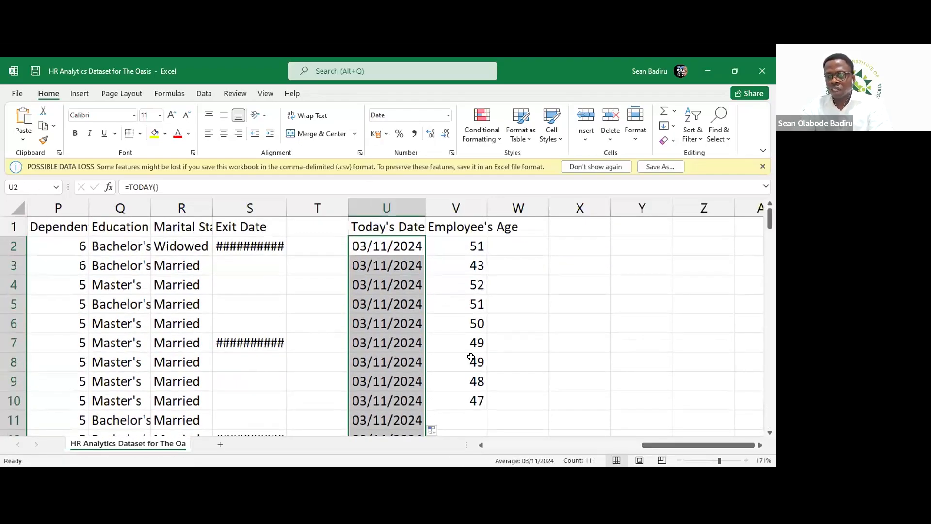
# Clear the ages in V3:V10 and refill the Employee's Age formula from V2 down to the last data row.
pyautogui.moveTo(477, 265); pyautogui.dragTo(476, 401)
pyautogui.press('Delete')
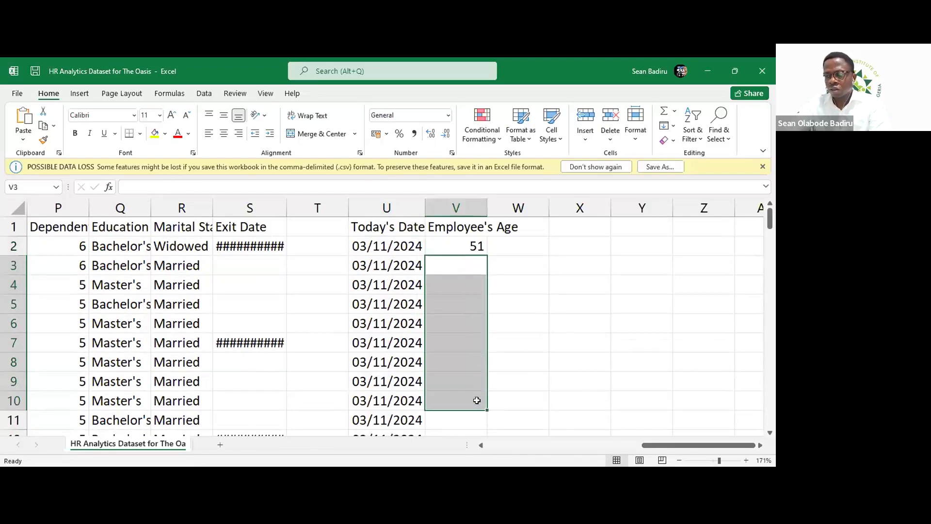
pyautogui.click(468, 247)
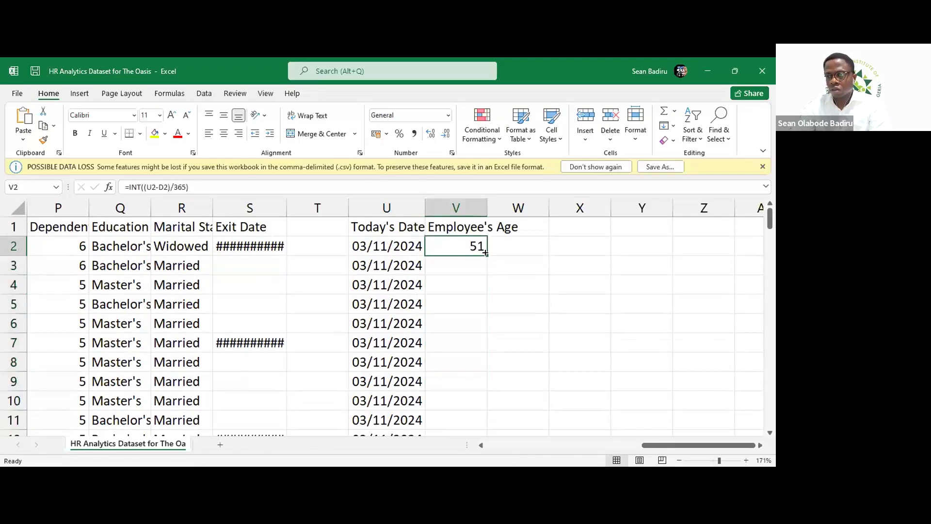
pyautogui.doubleClick(486, 254)
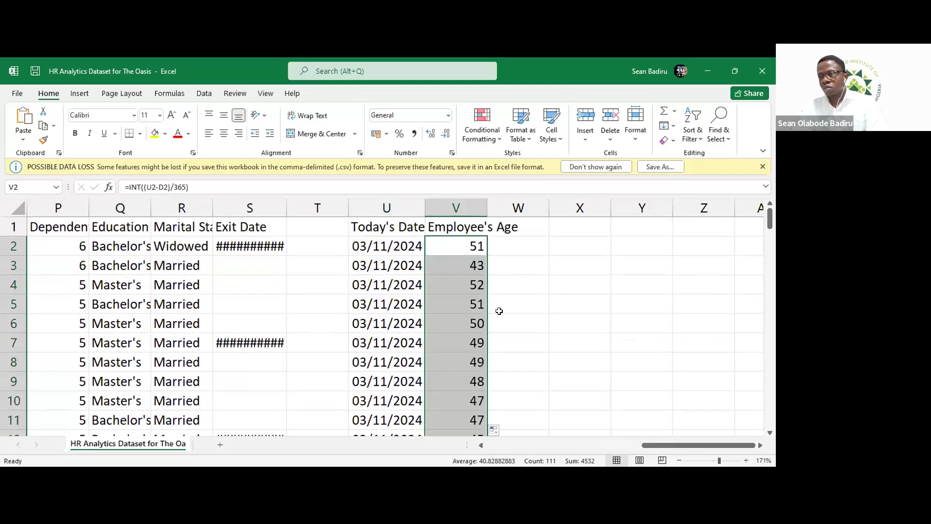
pyautogui.scroll(-2, 499, 311)
pyautogui.scroll(2, 499, 310)
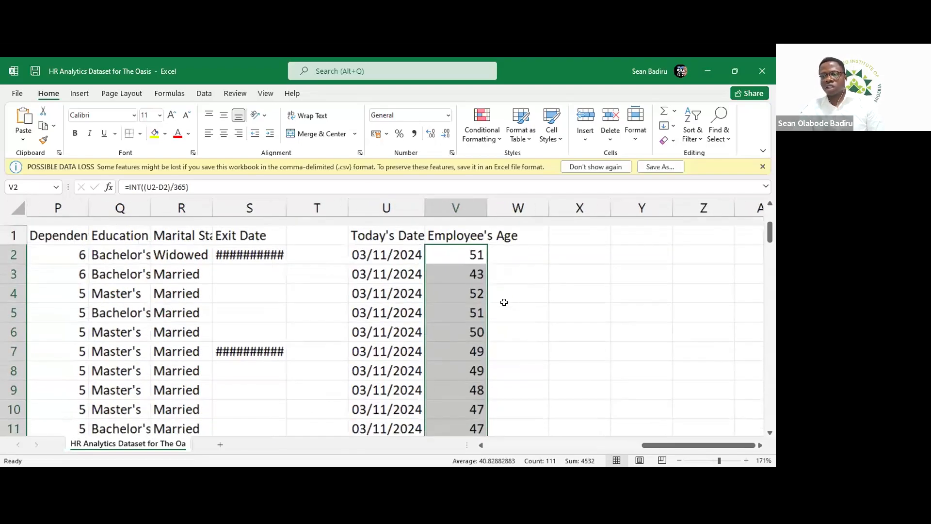
pyautogui.click(516, 276)
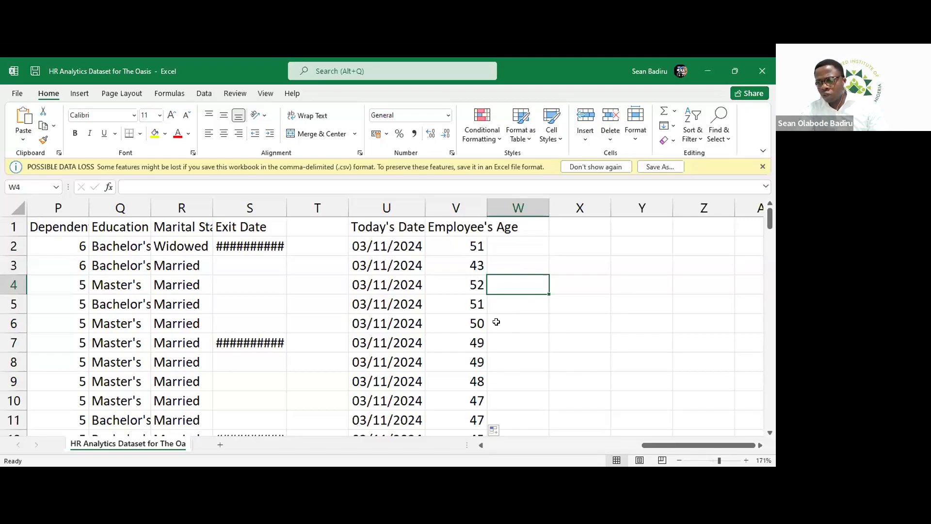
# Enter the header "Tenure" in W1, beside the Employee's Age column.
pyautogui.hotkey('alt', 'Tab')
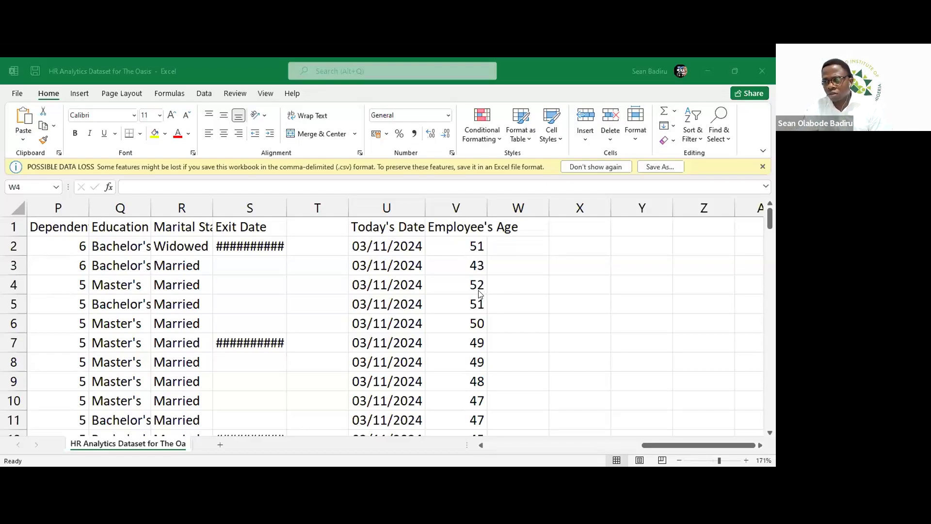
pyautogui.click(514, 227)
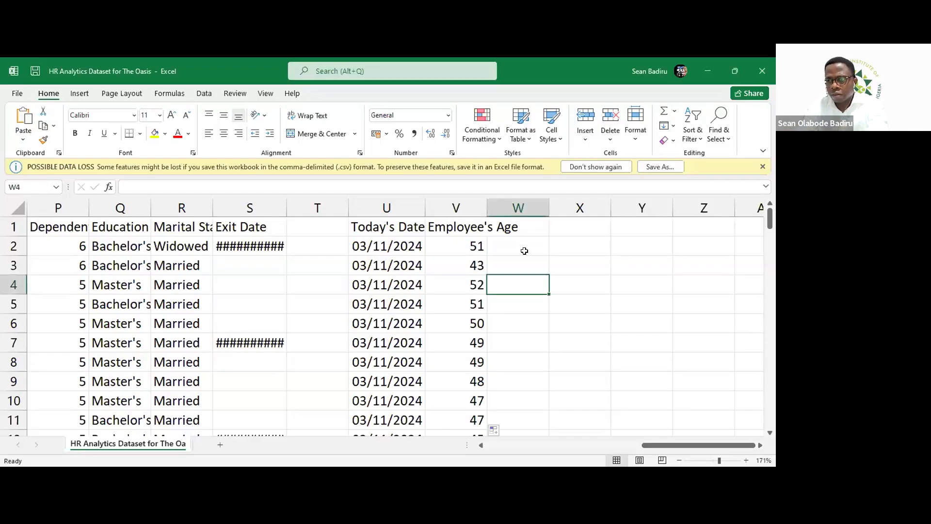
pyautogui.click(515, 225)
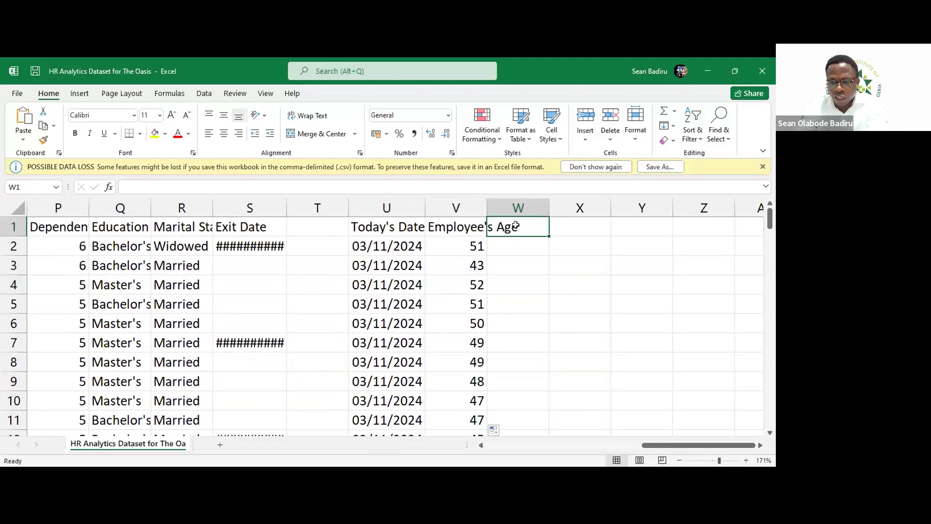
pyautogui.write('Te')
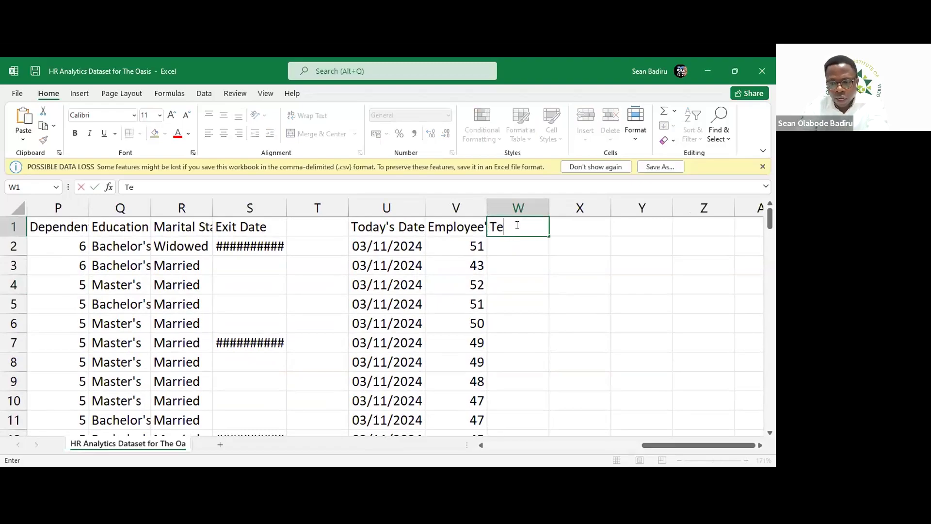
pyautogui.write('nure')
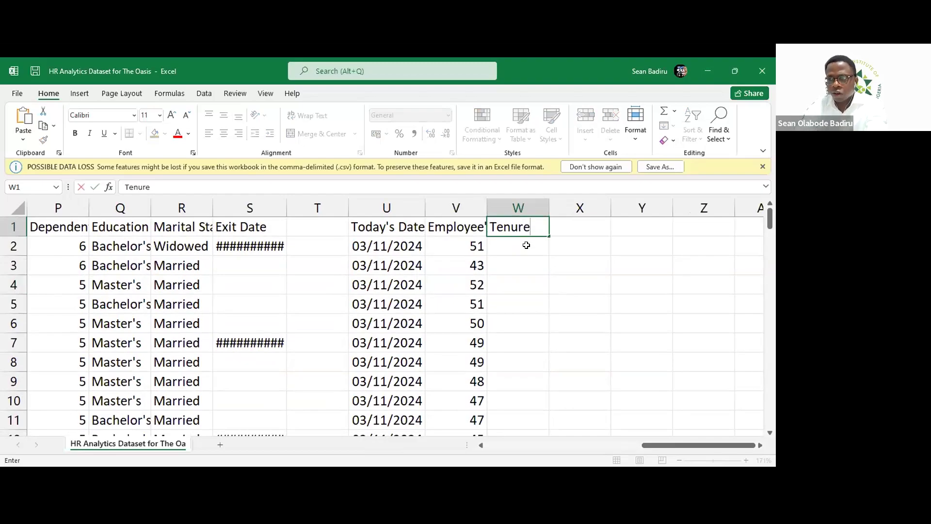
pyautogui.press('Return')
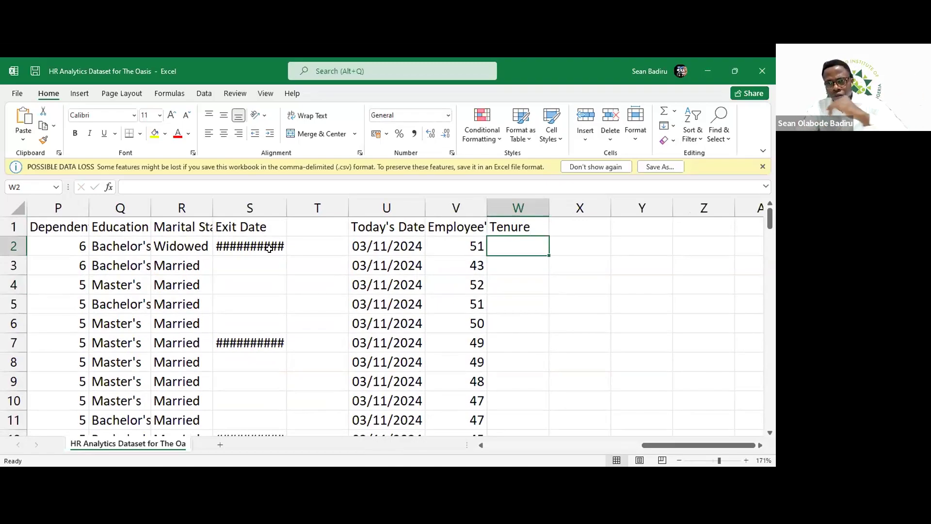
# Look through the dataset's columns for the HireDate column needed to calculate tenure.
pyautogui.hscroll(-2, 269, 249)
pyautogui.hscroll(-6, 269, 248)
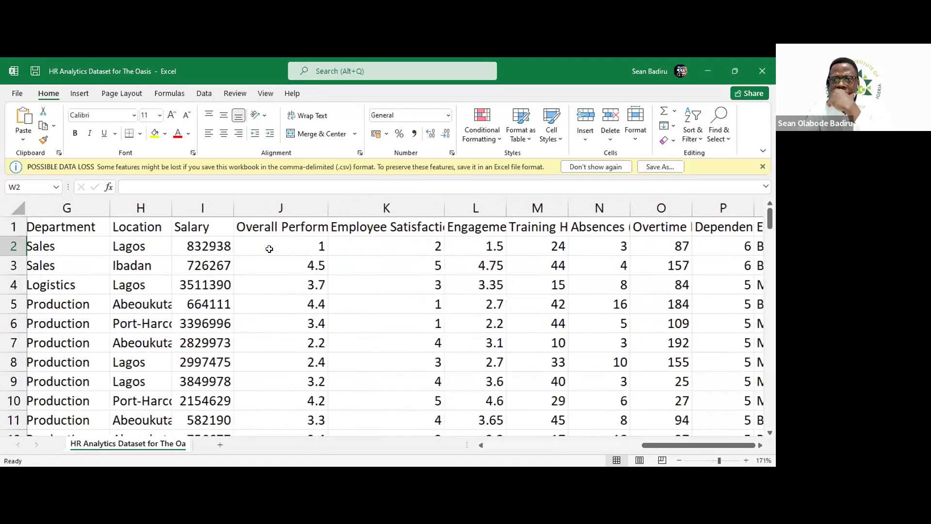
pyautogui.hscroll(-3, 269, 249)
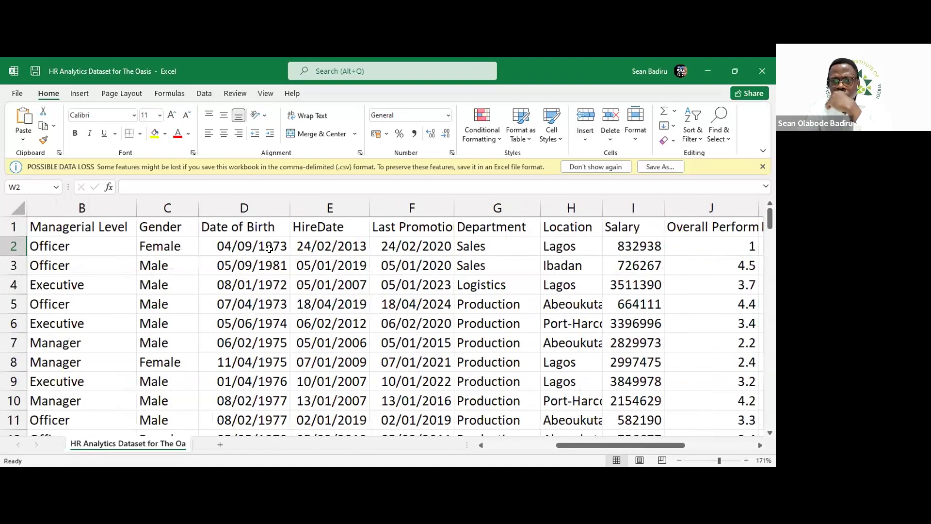
pyautogui.hscroll(-1, 269, 249)
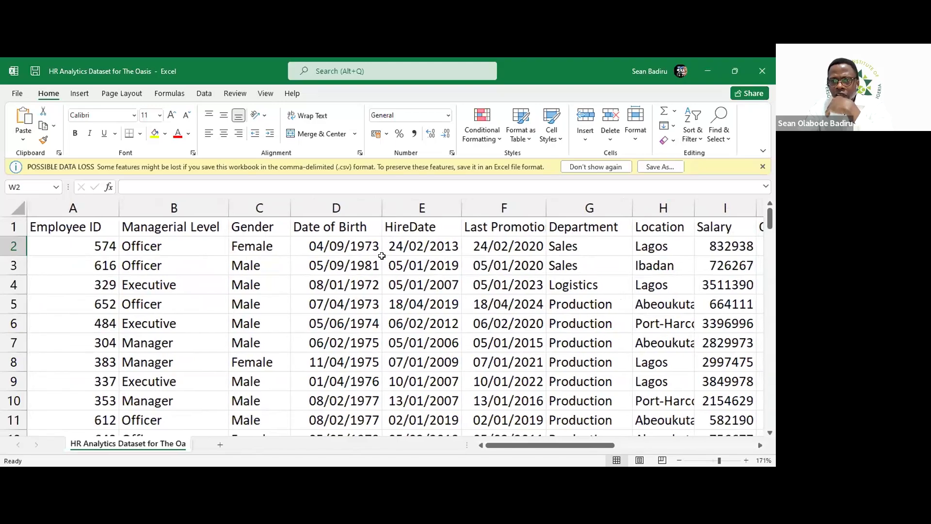
pyautogui.hscroll(2, 382, 256)
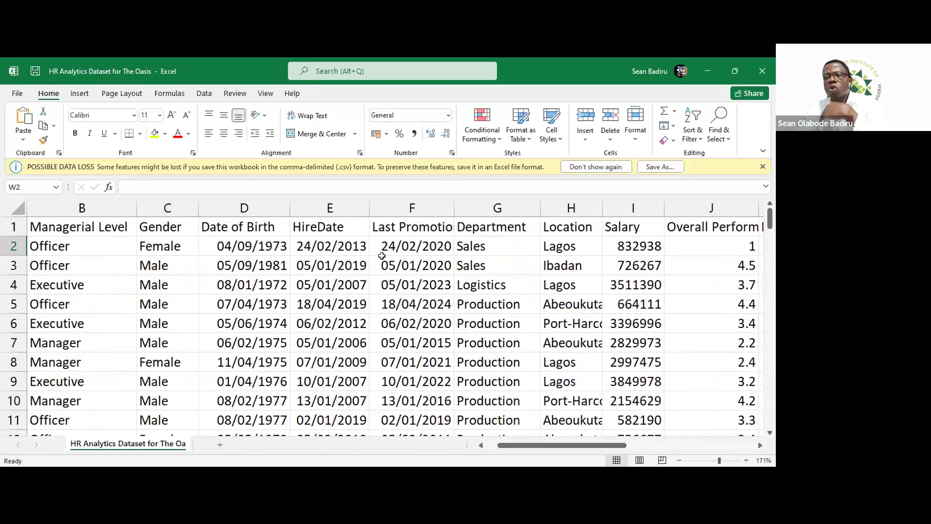
pyautogui.hscroll(3, 382, 256)
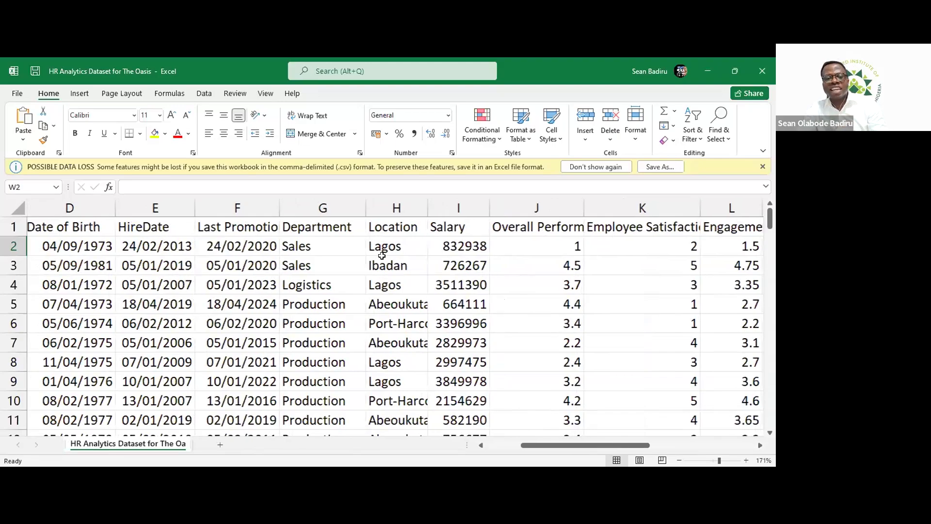
pyautogui.hscroll(4, 382, 256)
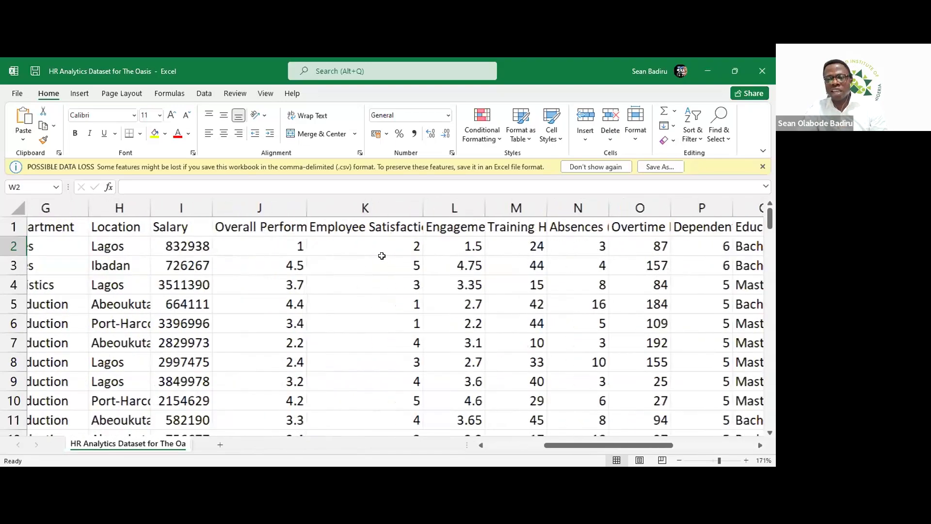
pyautogui.hscroll(5, 382, 256)
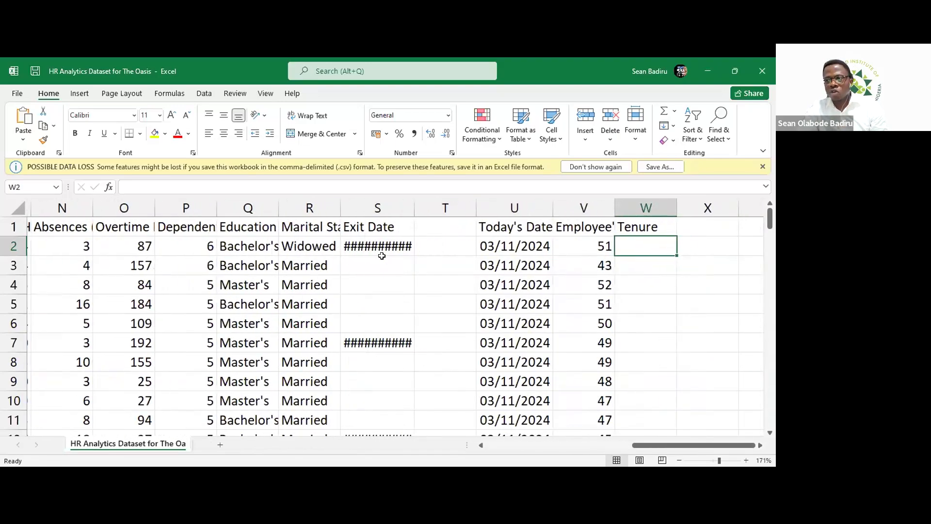
pyautogui.hscroll(1, 382, 256)
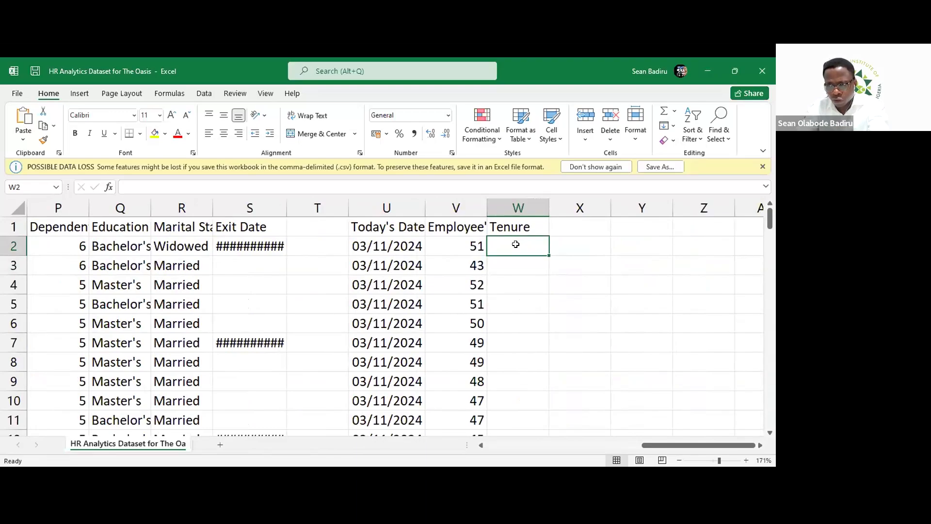
# Enter the formula =DATEDIF(E2,TODAY(),"Y") in W2 to calculate the first employee's tenure in years.
pyautogui.write('=')
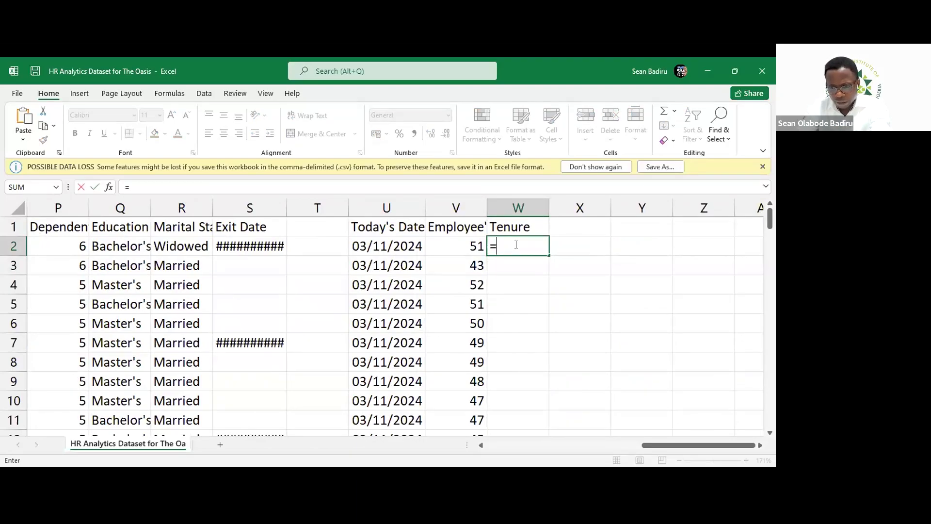
pyautogui.write('D')
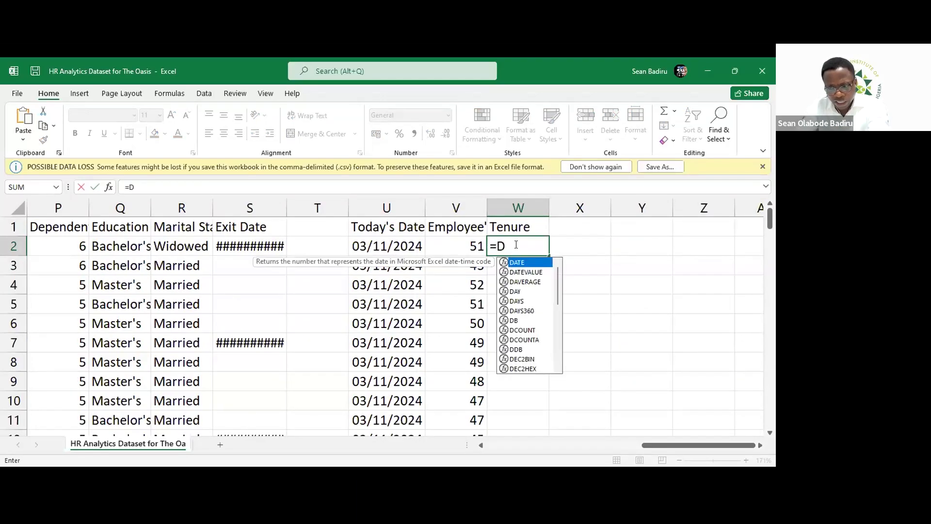
pyautogui.write('ATEDIF')
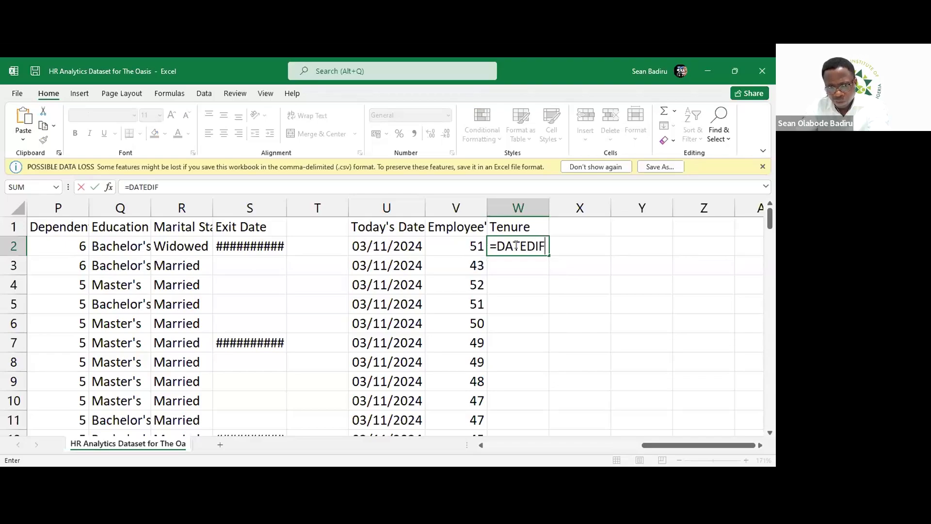
pyautogui.write('(')
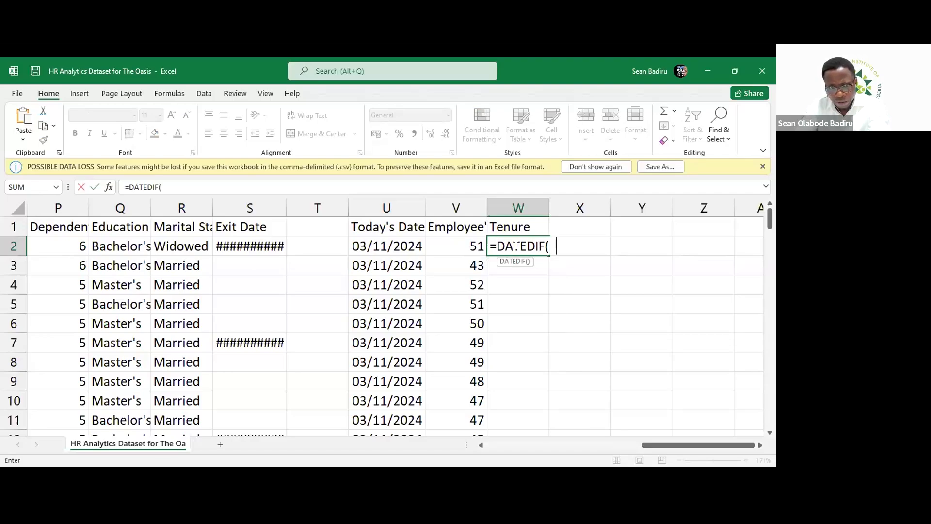
pyautogui.press('BackSpace')
pyautogui.write('E')
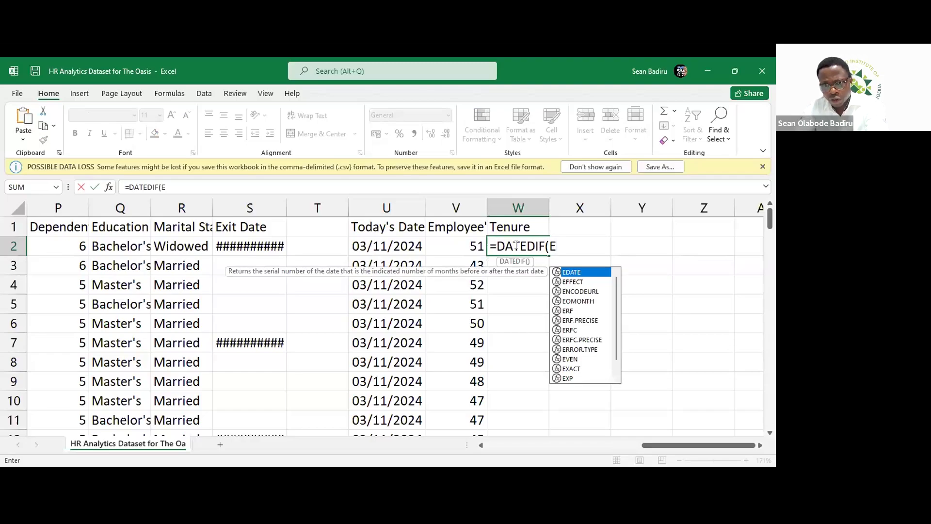
pyautogui.write('2')
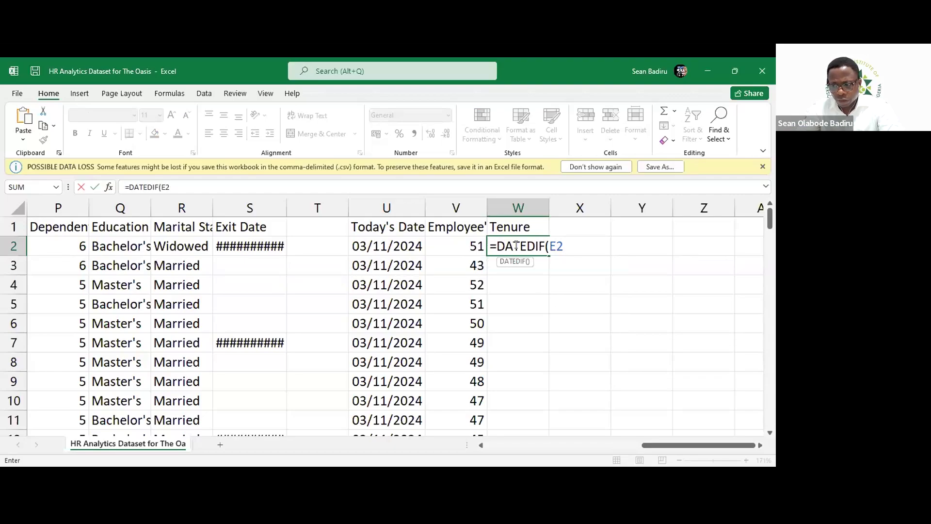
pyautogui.write(',')
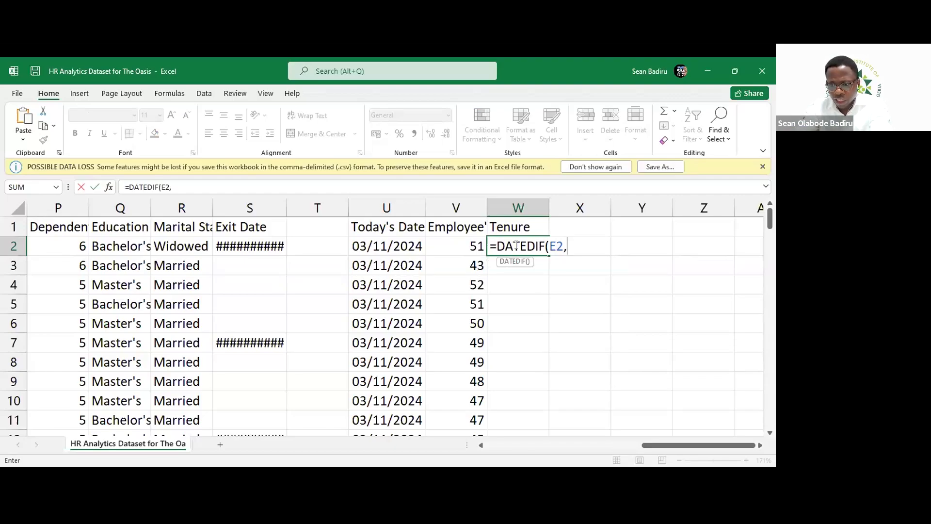
pyautogui.write('TODAY')
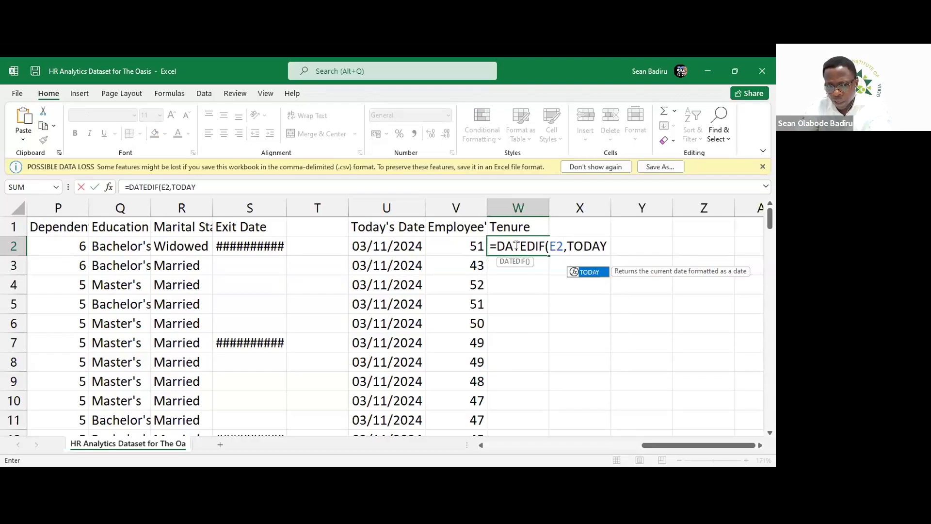
pyautogui.write('()')
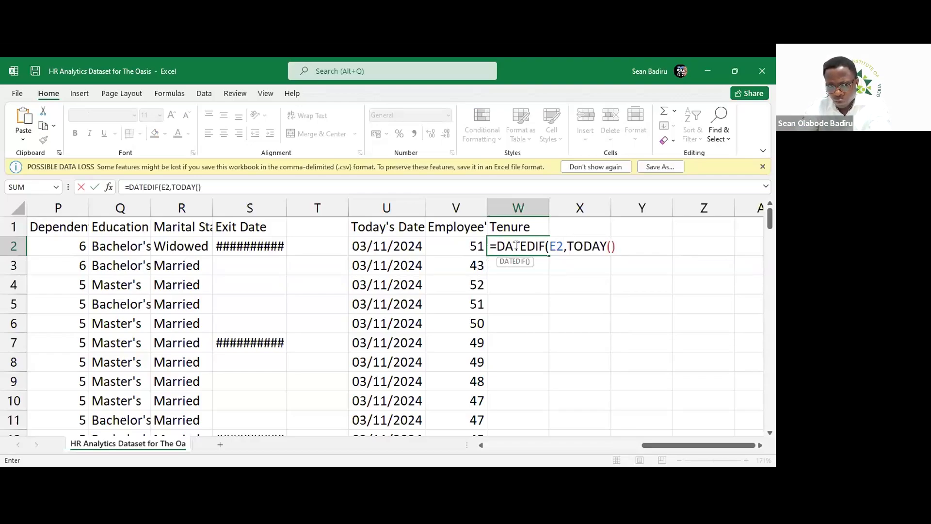
pyautogui.write(',"')
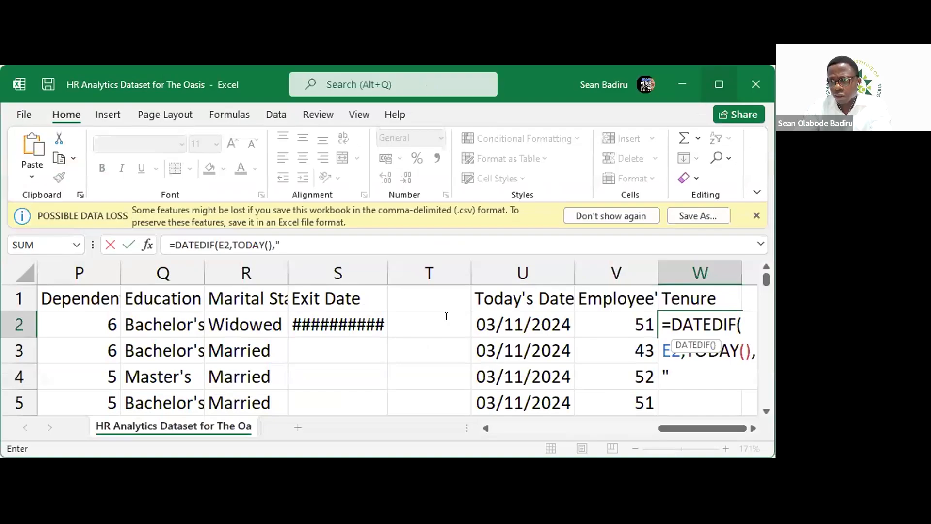
pyautogui.press('super+Up')
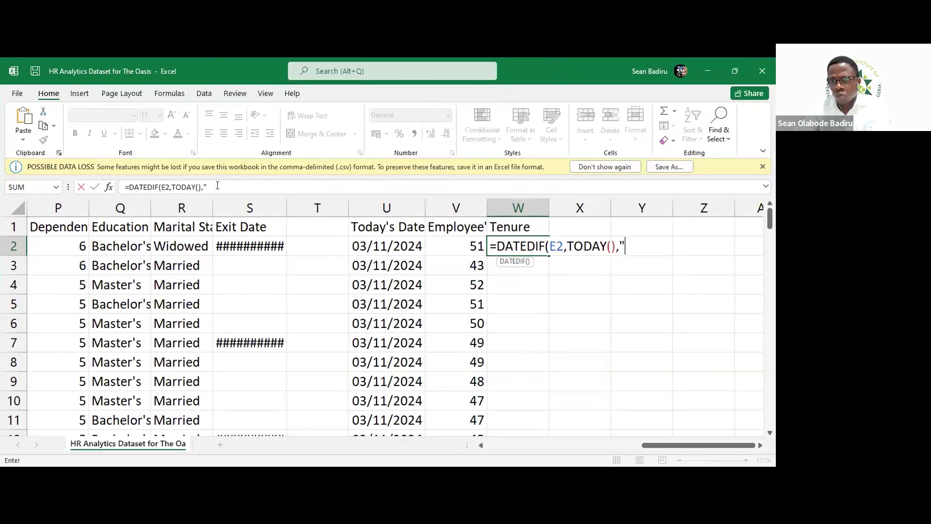
pyautogui.click(217, 186)
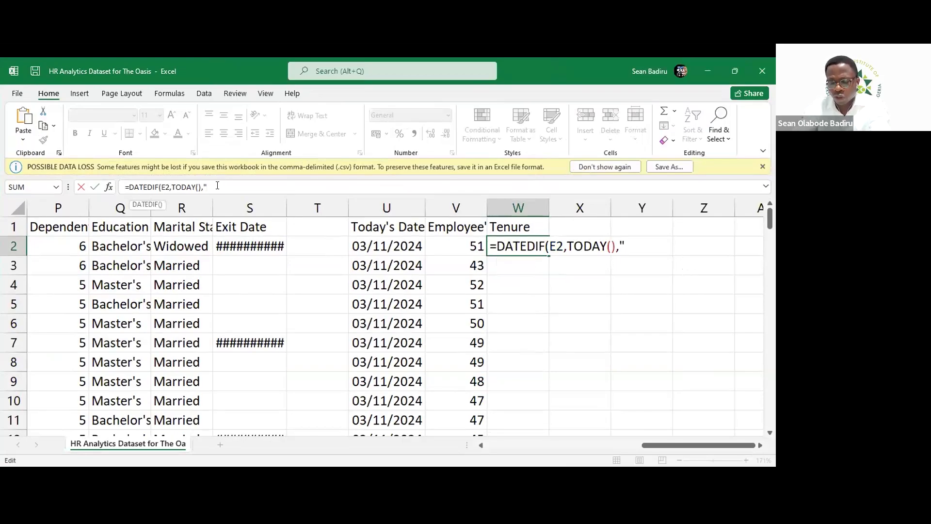
pyautogui.write('Y')
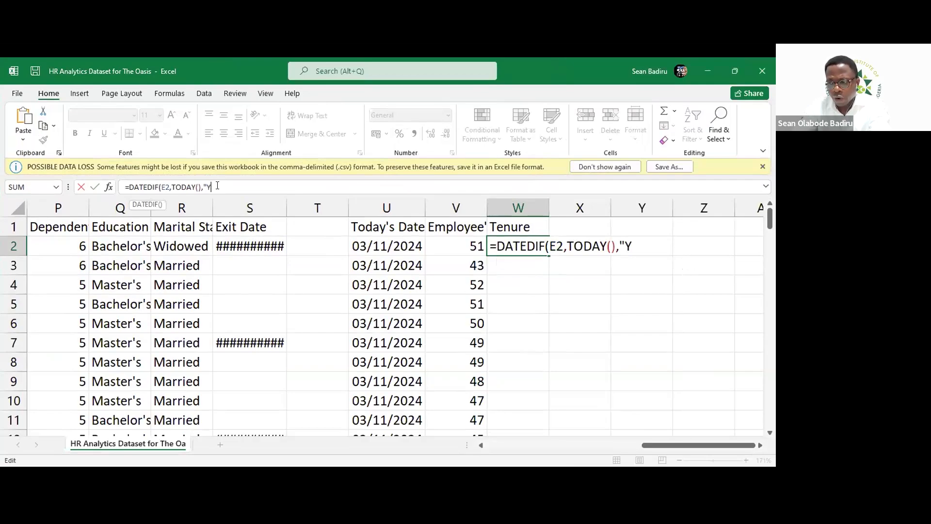
pyautogui.write('"')
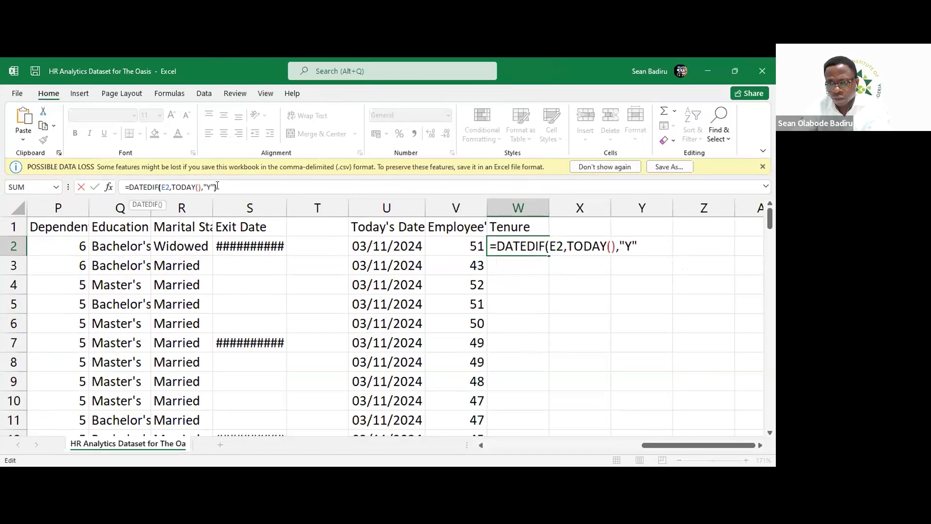
pyautogui.write(')')
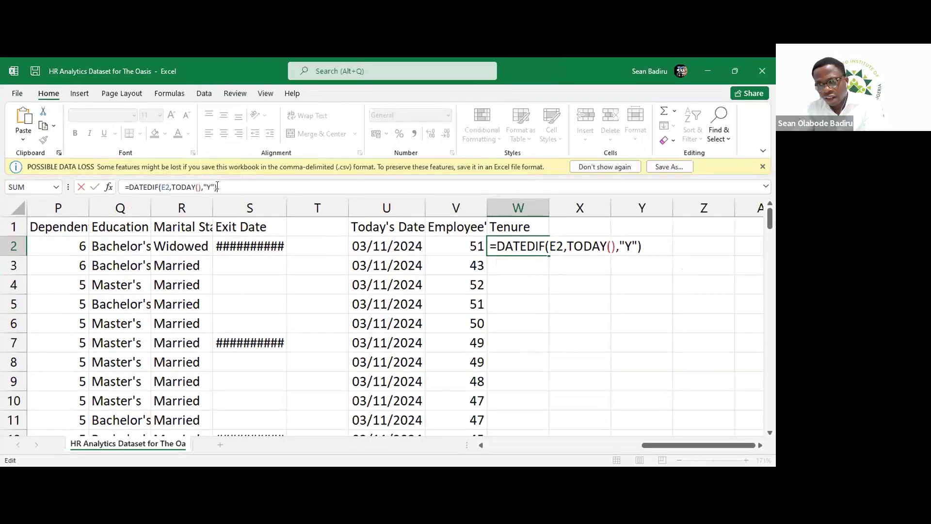
pyautogui.press('Return')
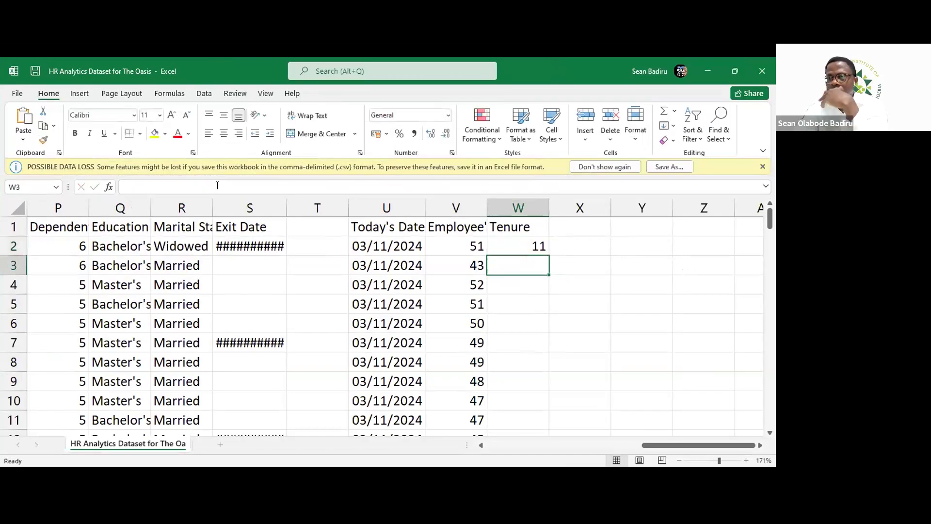
# Check the tenure result in W2 against the first employee's HireDate in E2.
pyautogui.click(518, 243)
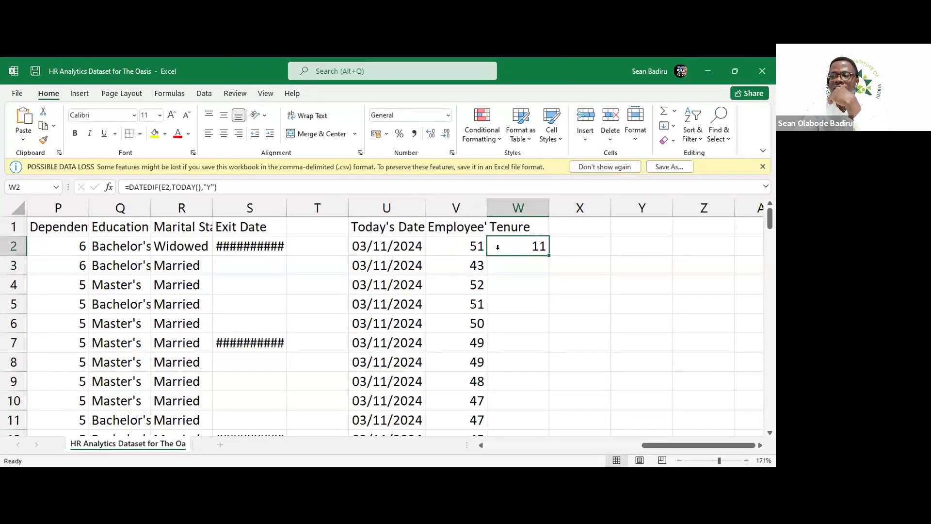
pyautogui.hscroll(-3, 362, 269)
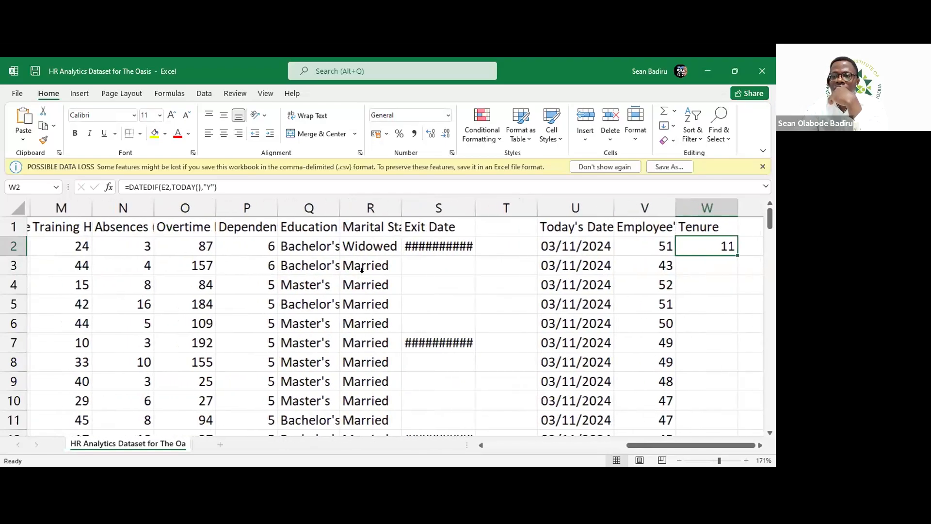
pyautogui.hscroll(-1, 362, 270)
pyautogui.hscroll(-1, 362, 270)
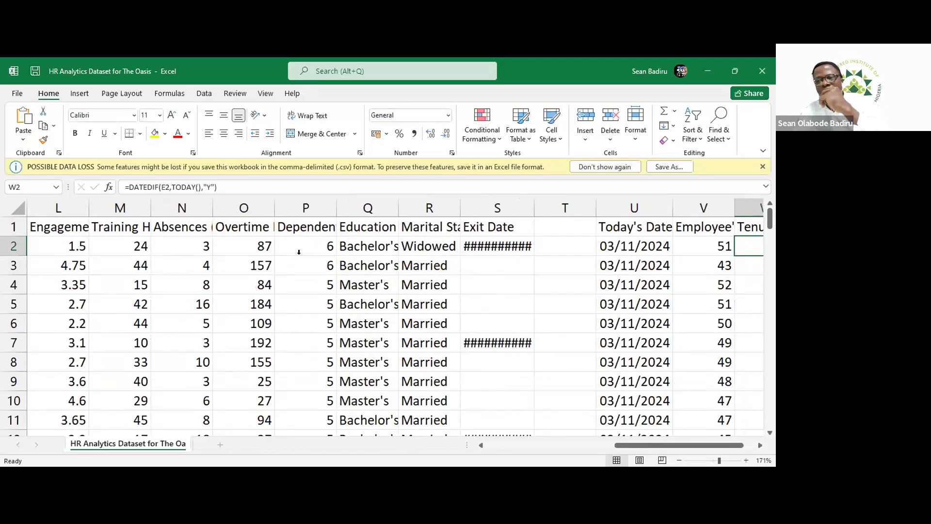
pyautogui.hscroll(-3, 298, 252)
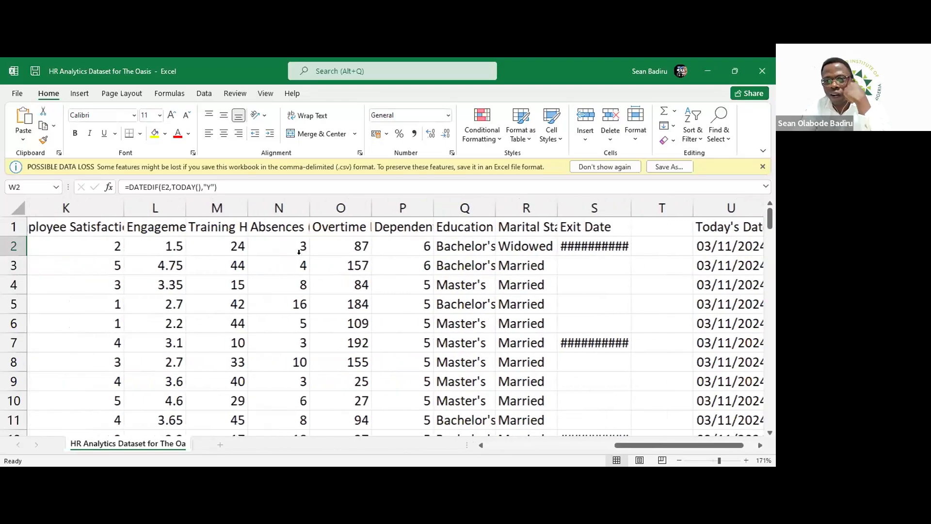
pyautogui.hscroll(-6, 299, 251)
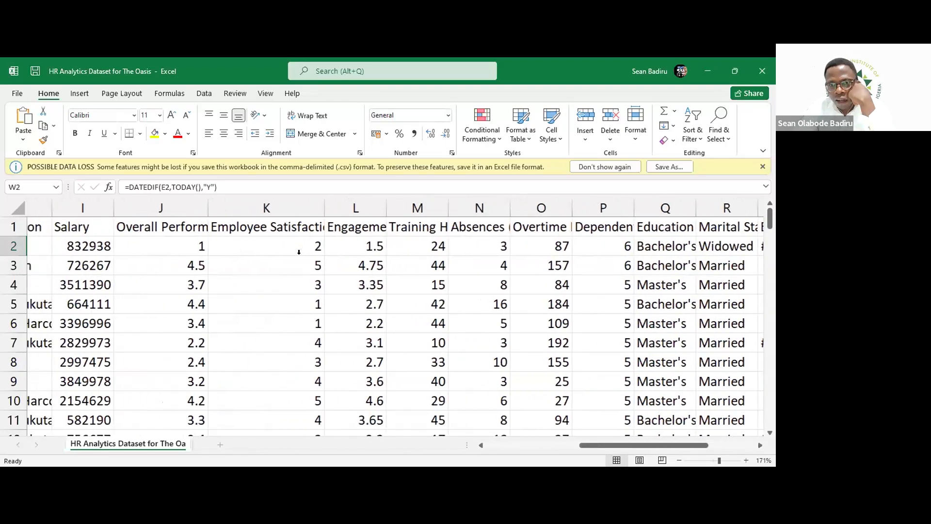
pyautogui.hscroll(-3, 299, 252)
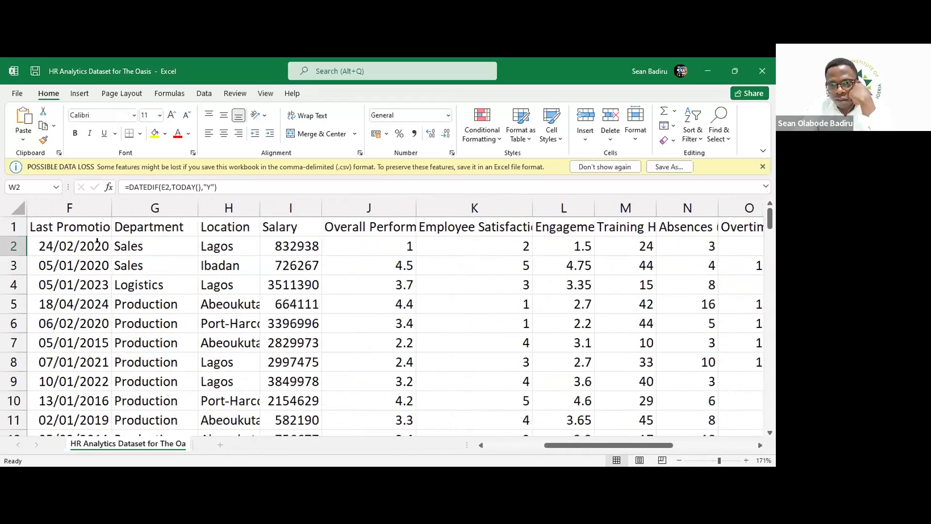
pyautogui.hscroll(-6, 97, 240)
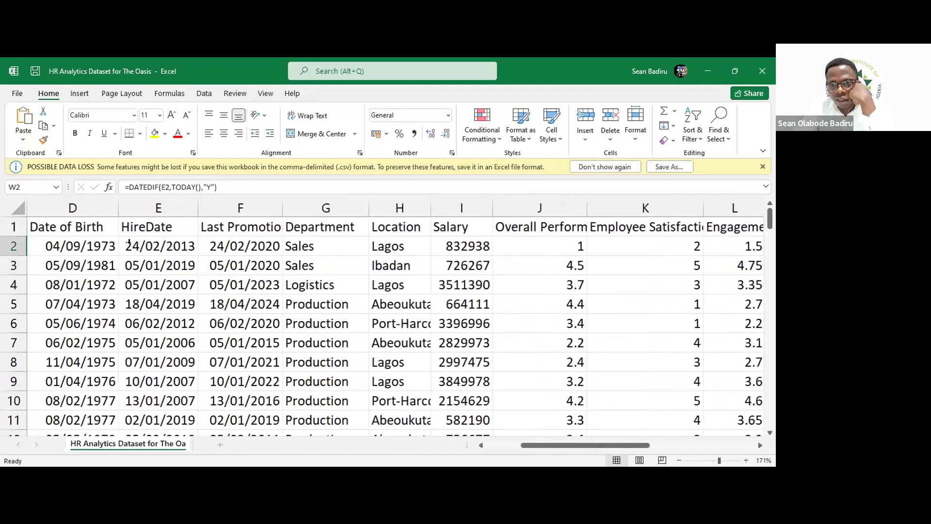
pyautogui.click(165, 245)
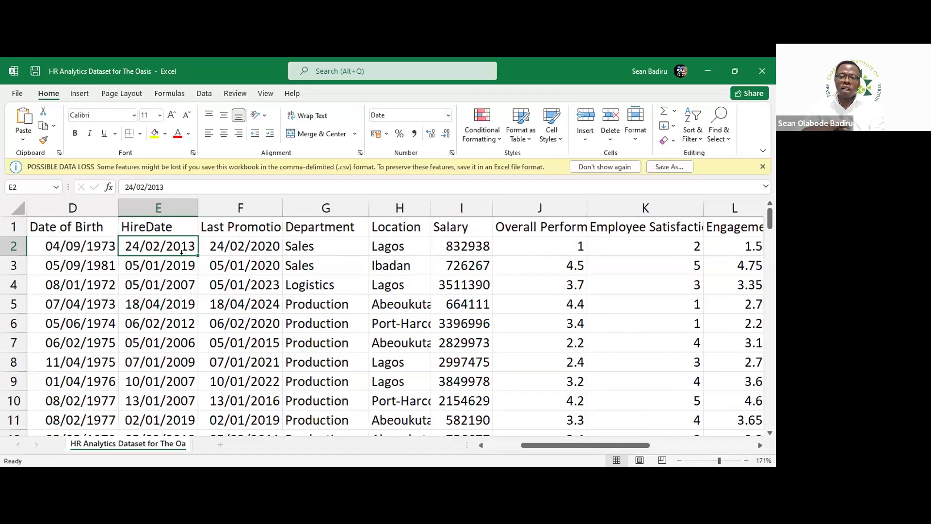
pyautogui.hscroll(9, 311, 246)
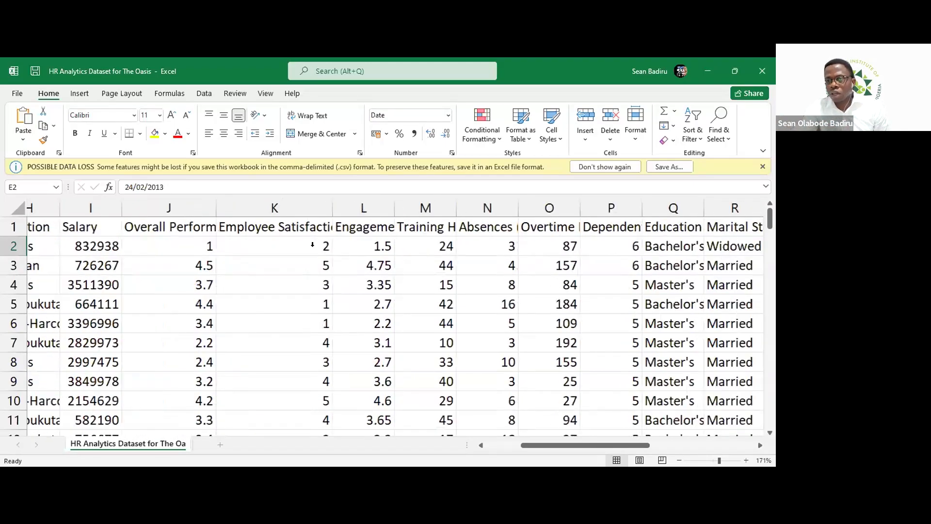
pyautogui.hscroll(3, 311, 246)
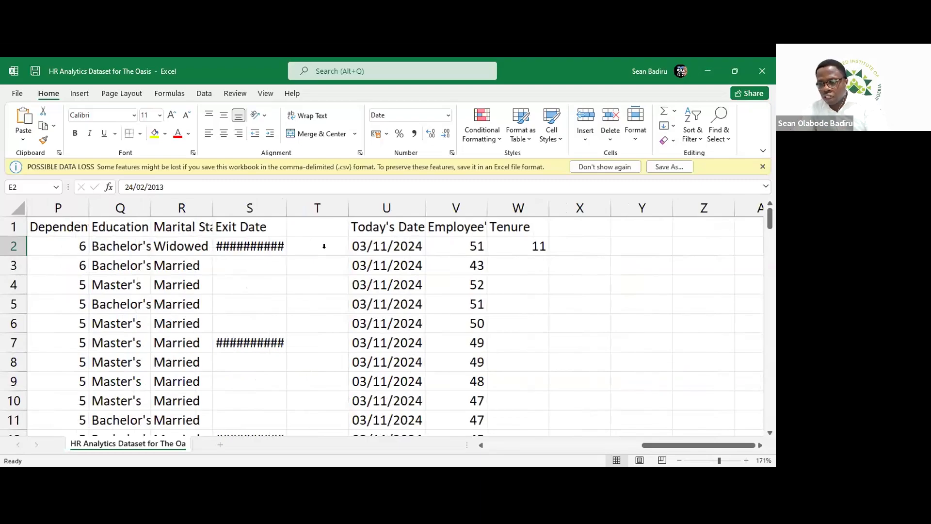
# Fill the Tenure formula from W2 down to the last data row, W112.
pyautogui.hotkey('alt', 'Tab')
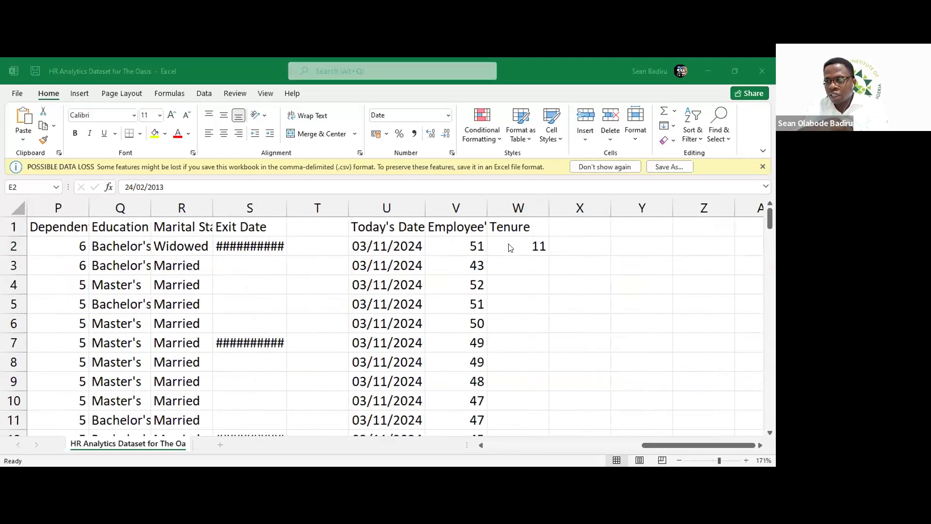
pyautogui.hotkey('alt', 'Tab')
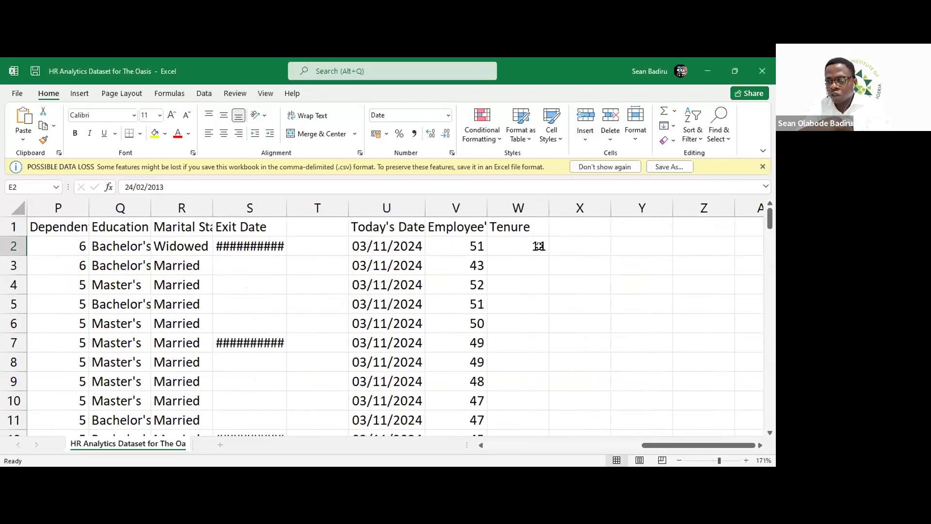
pyautogui.click(538, 246)
pyautogui.doubleClick(548, 255)
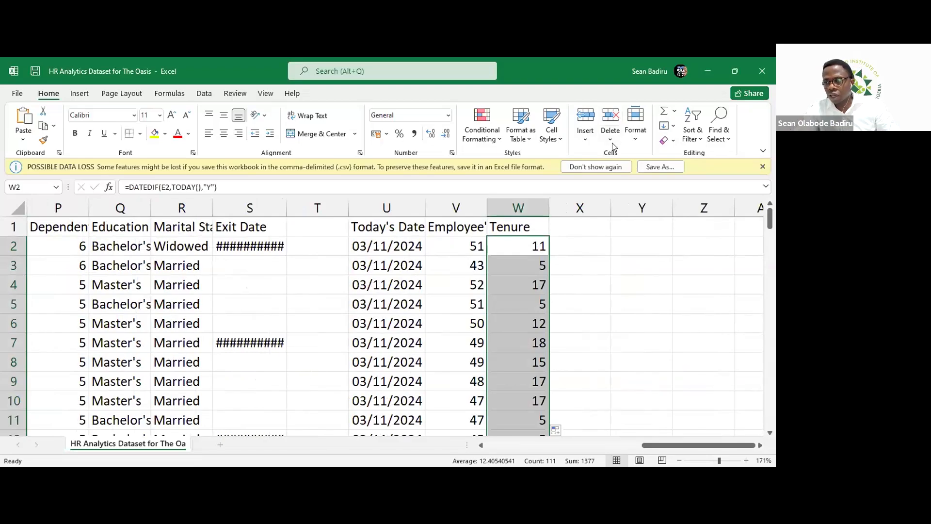
# Look back through the dataset's columns from Tenure to Employee ID.
pyautogui.hotkey('alt', 'Tab')
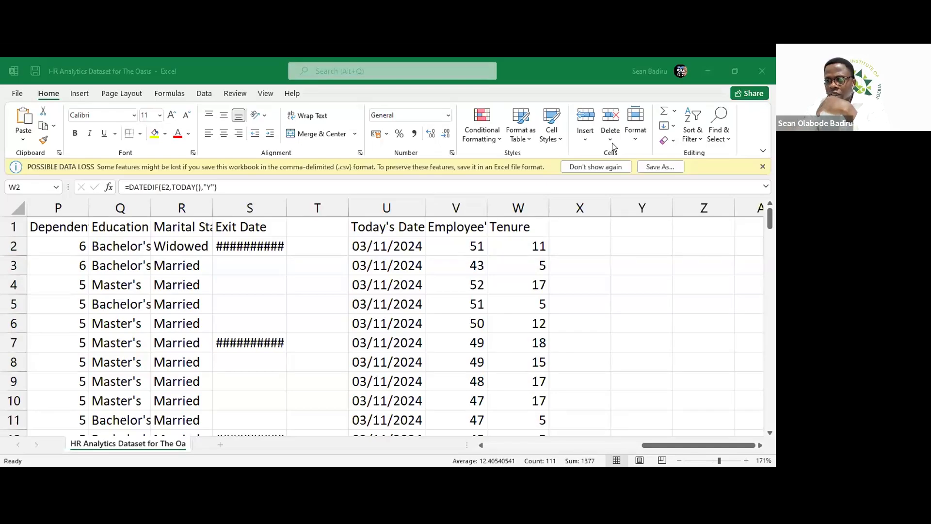
pyautogui.click(468, 320)
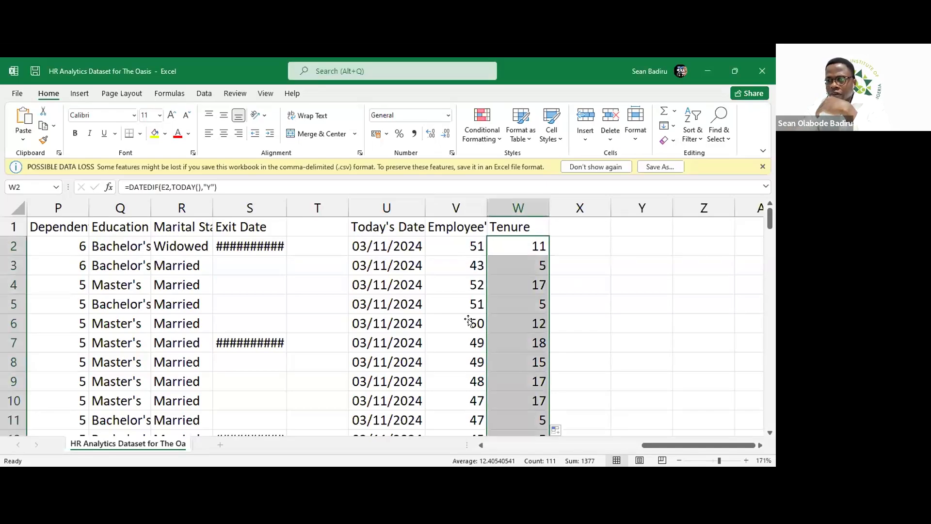
pyautogui.hscroll(1, 468, 320)
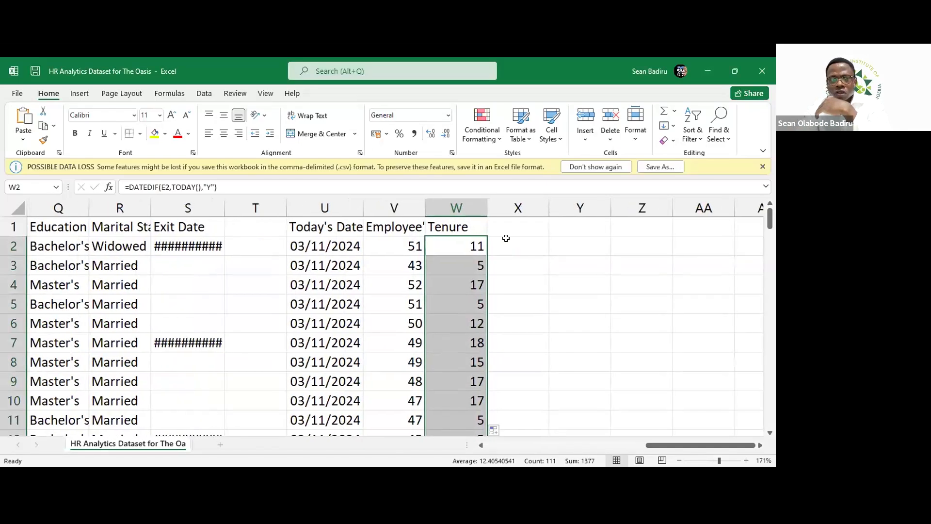
pyautogui.click(505, 238)
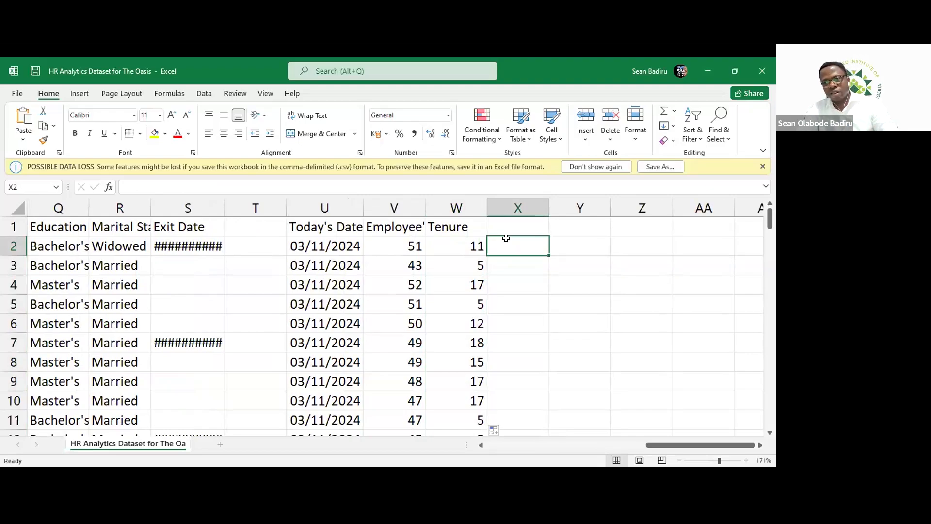
pyautogui.hscroll(-1, 506, 238)
pyautogui.hscroll(-6, 506, 238)
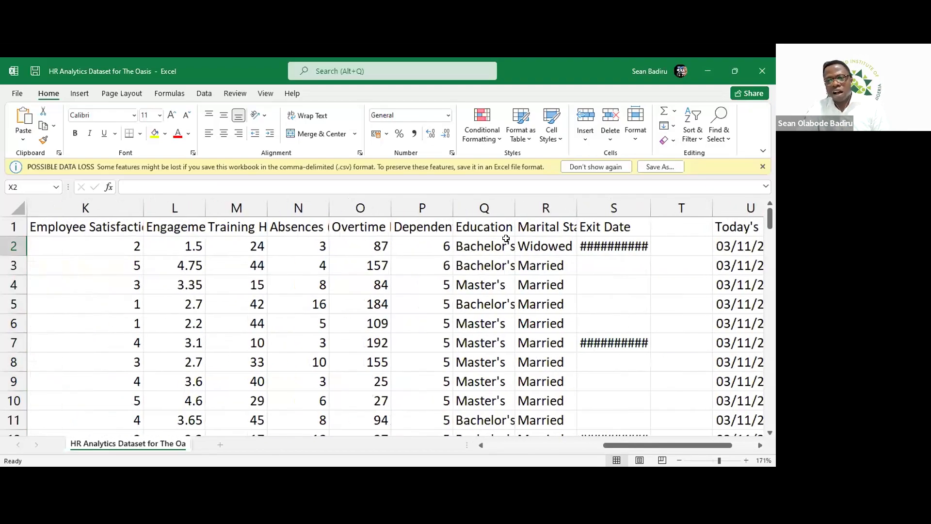
pyautogui.hscroll(-10, 505, 238)
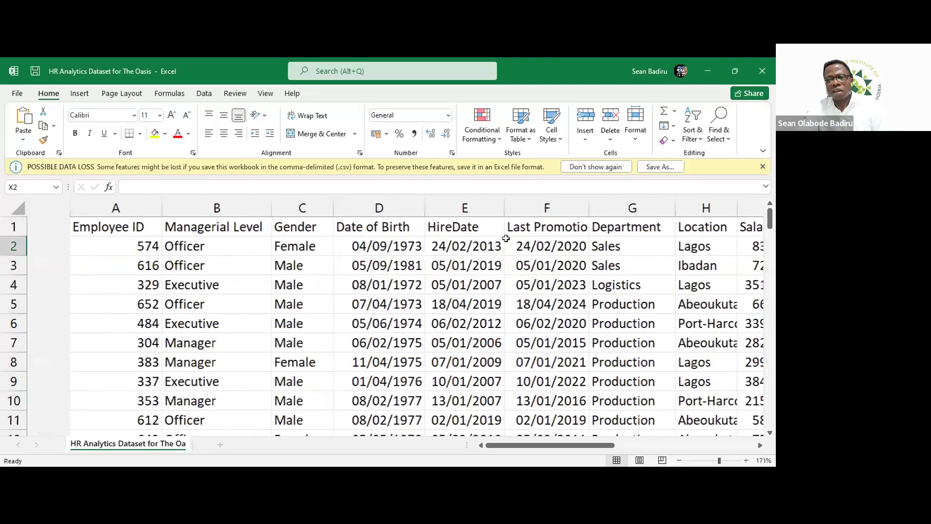
# Examine the Last Promotion Date column and the columns following it across to Tenure.
pyautogui.hscroll(3, 506, 238)
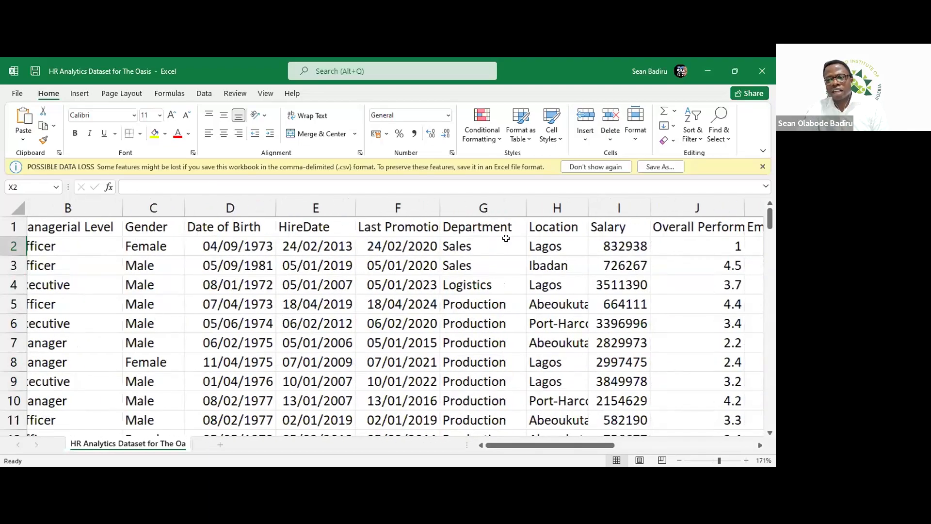
pyautogui.hscroll(-1, 505, 238)
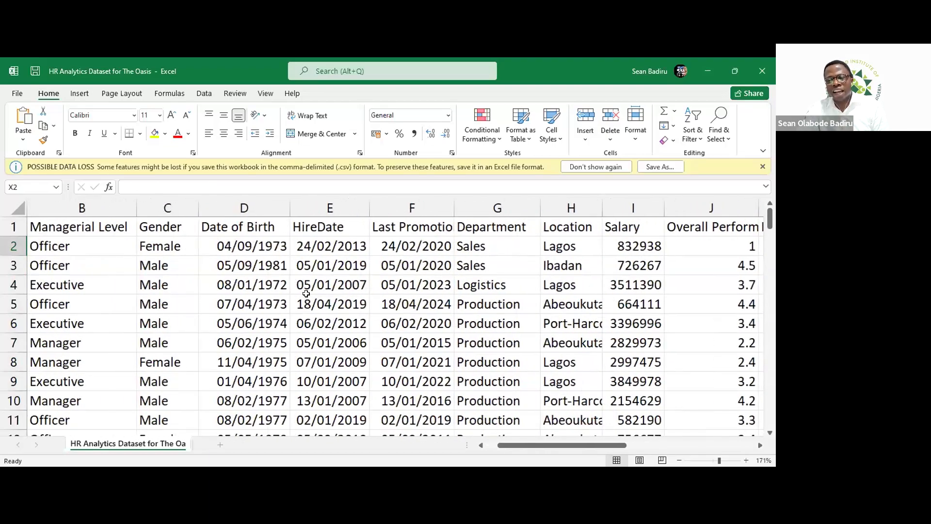
pyautogui.click(425, 227)
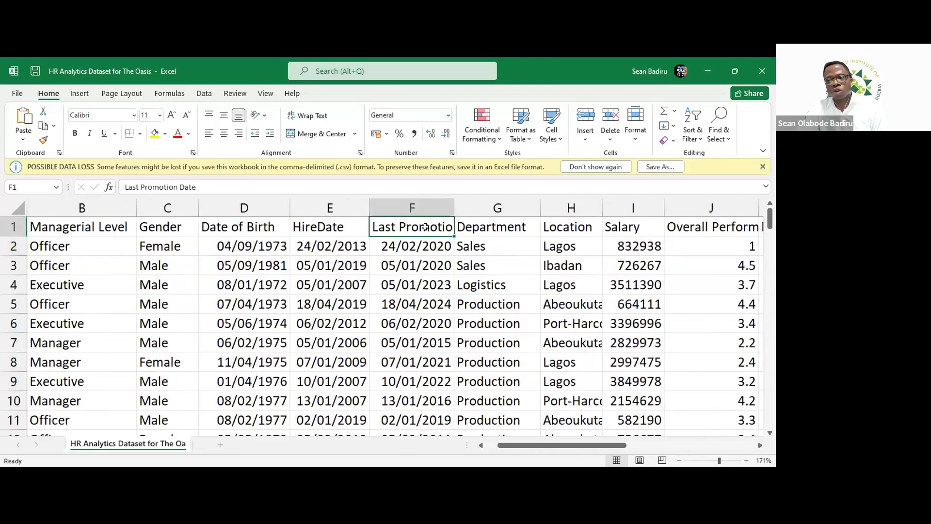
pyautogui.hscroll(2, 412, 268)
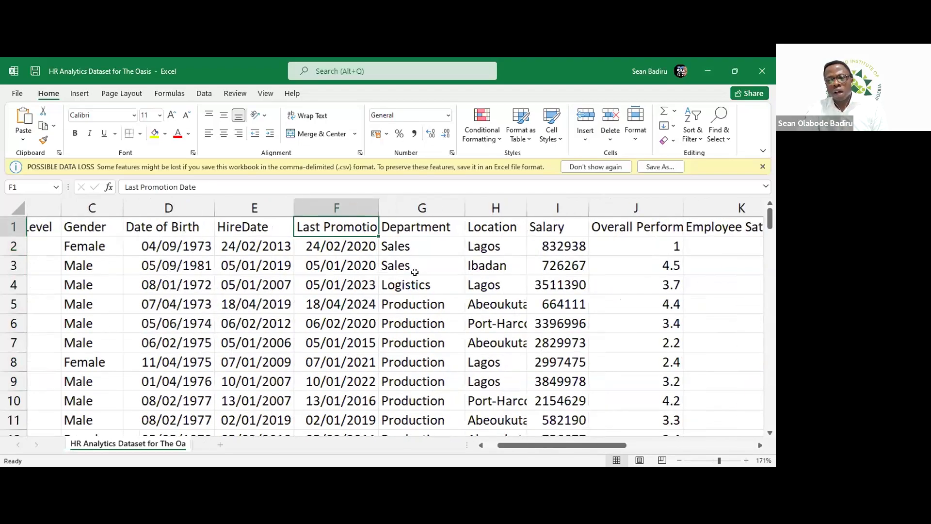
pyautogui.hscroll(4, 414, 272)
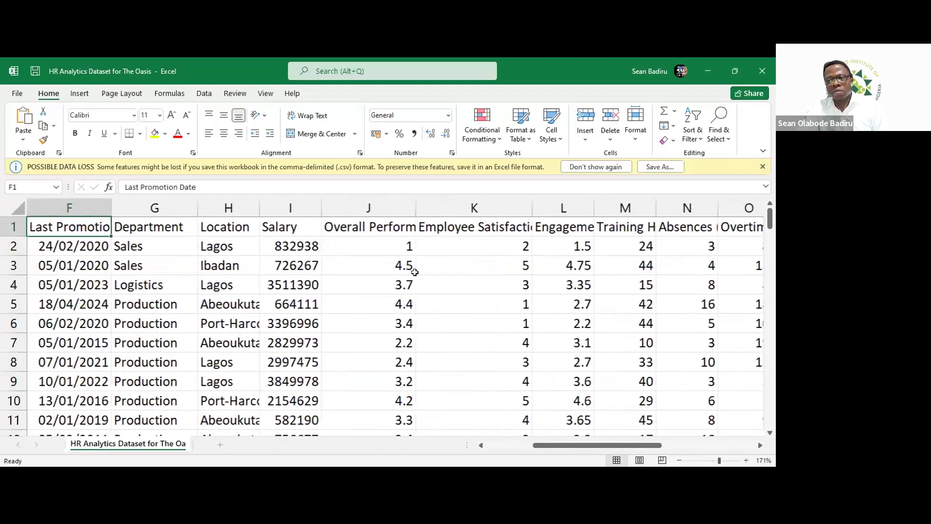
pyautogui.hscroll(2, 415, 272)
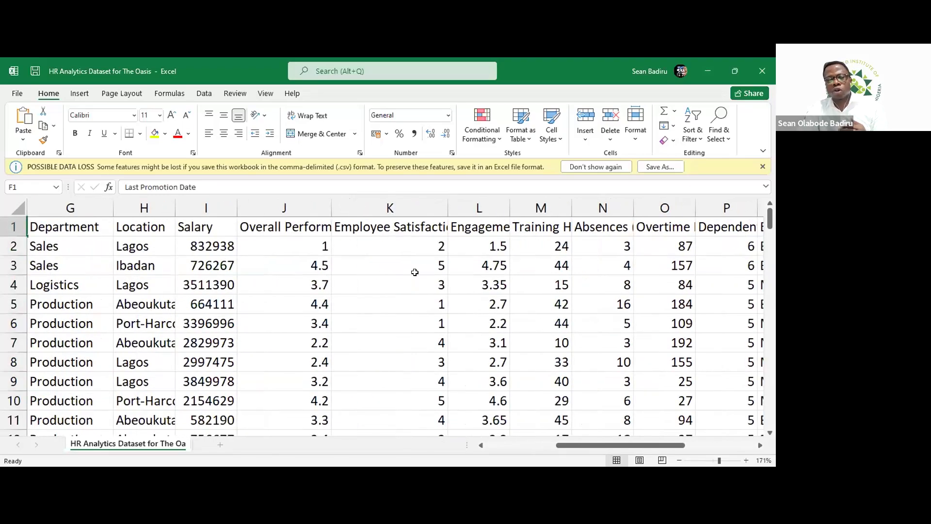
pyautogui.hscroll(2, 414, 272)
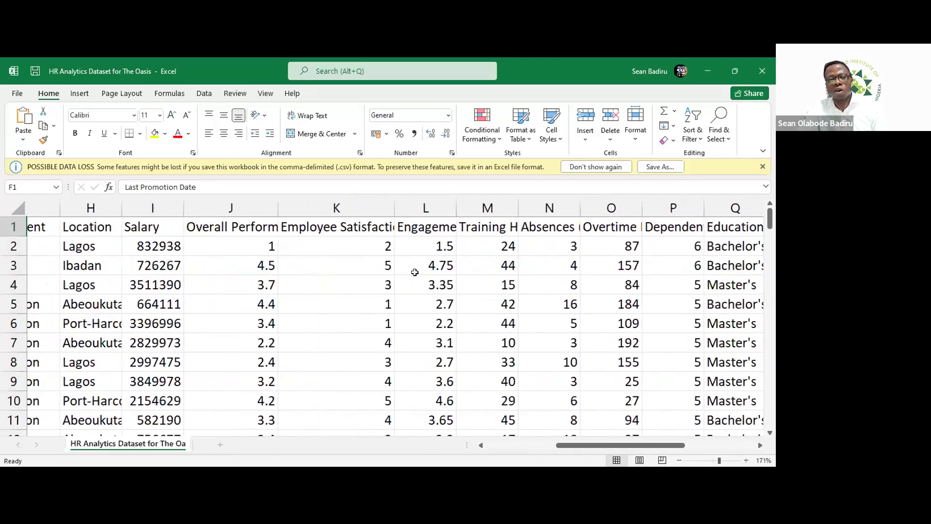
pyautogui.hscroll(1, 414, 272)
pyautogui.hscroll(3, 415, 272)
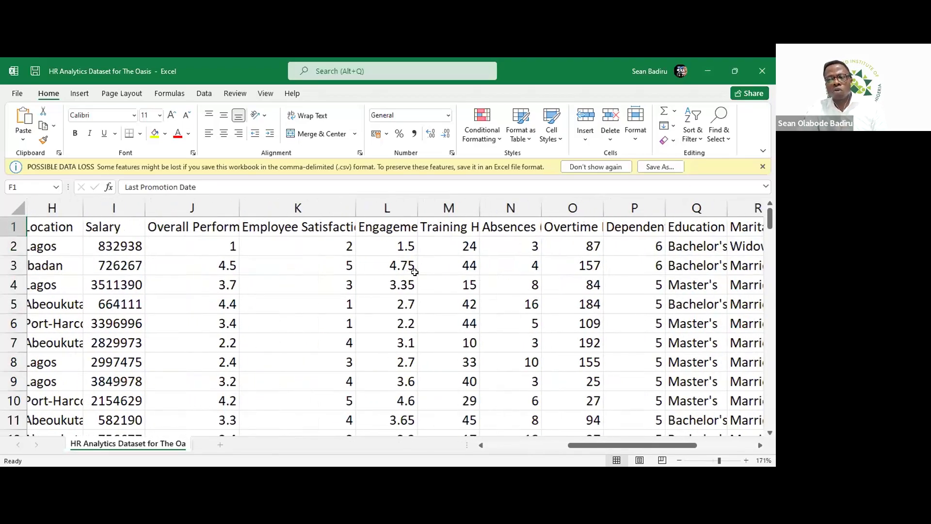
pyautogui.hscroll(3, 414, 272)
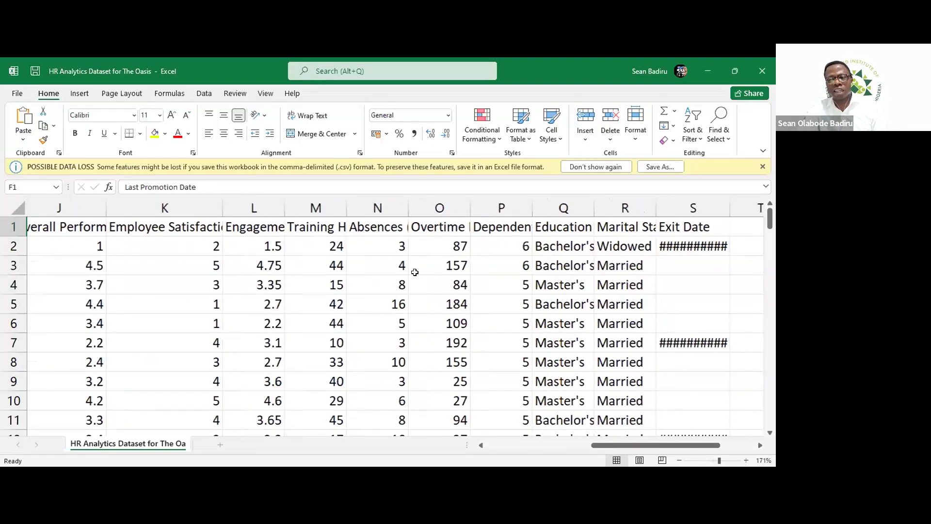
pyautogui.hscroll(6, 415, 272)
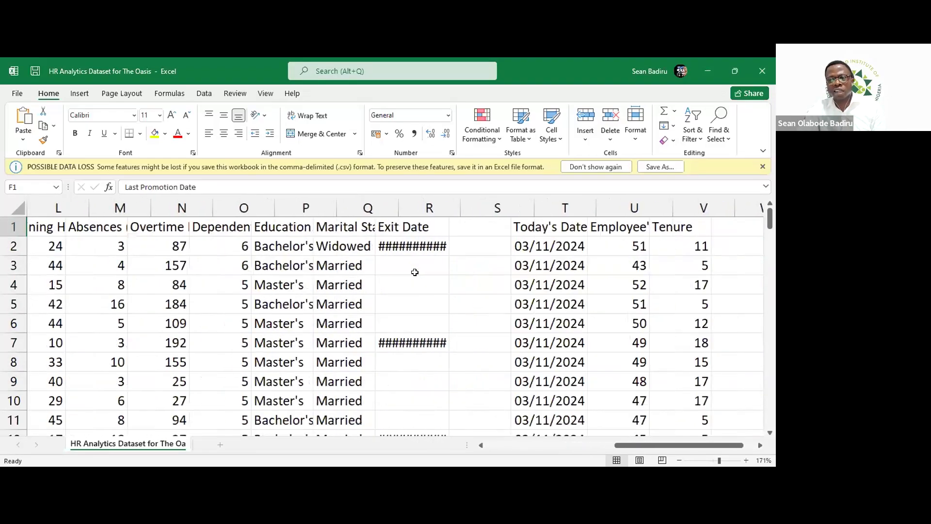
pyautogui.hscroll(4, 414, 272)
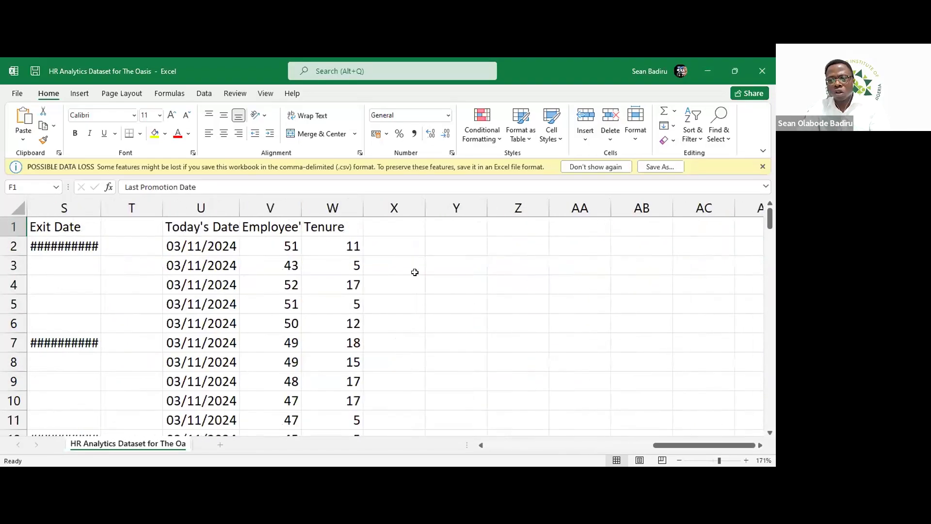
# Enter the header "Years Since Last Promotion" in X1, correcting the spelling of Promotion.
pyautogui.click(379, 226)
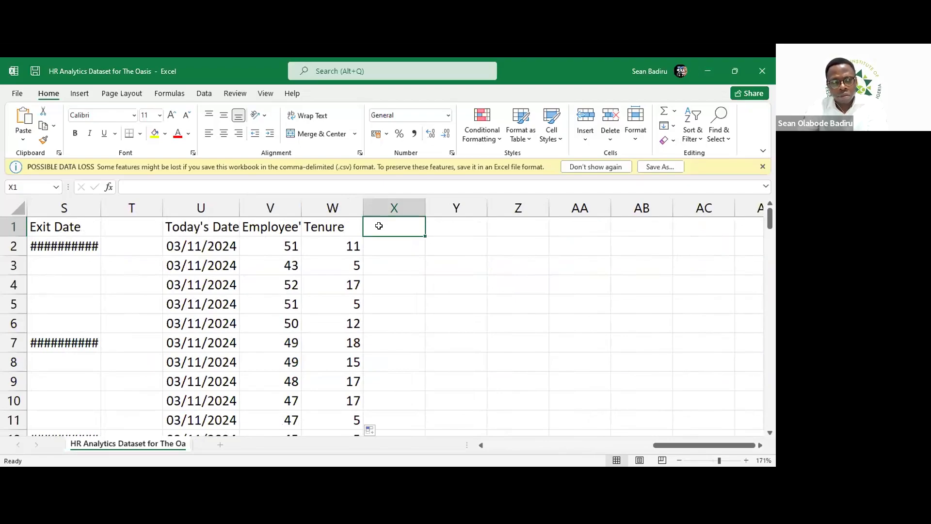
pyautogui.write('Yea')
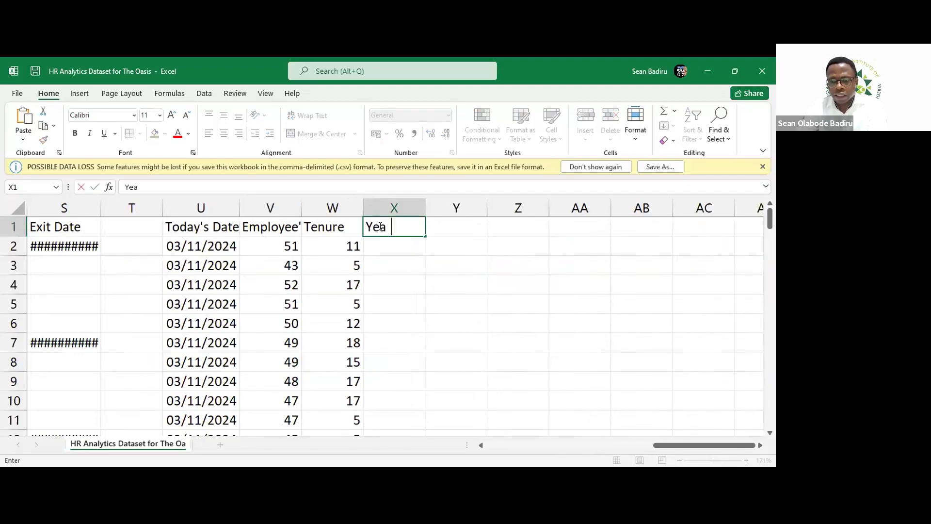
pyautogui.write('rs S')
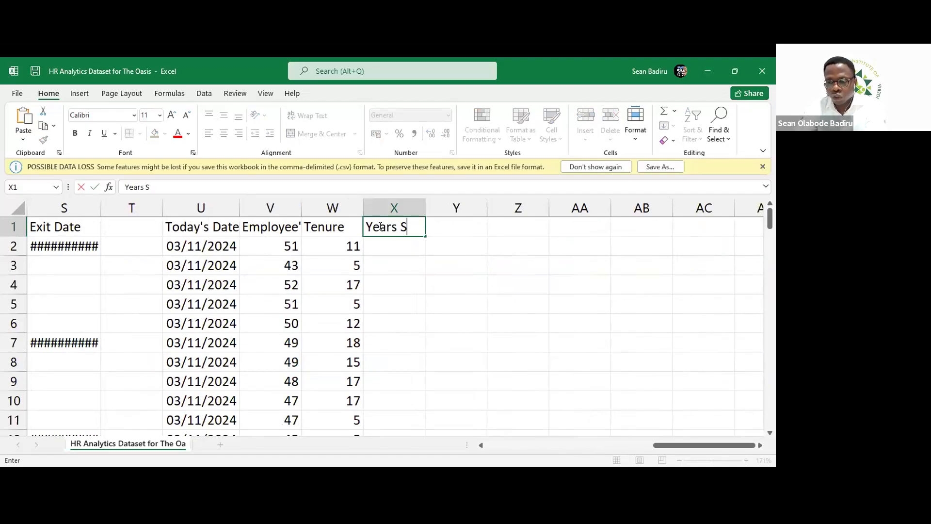
pyautogui.write('ince Last Poromotion')
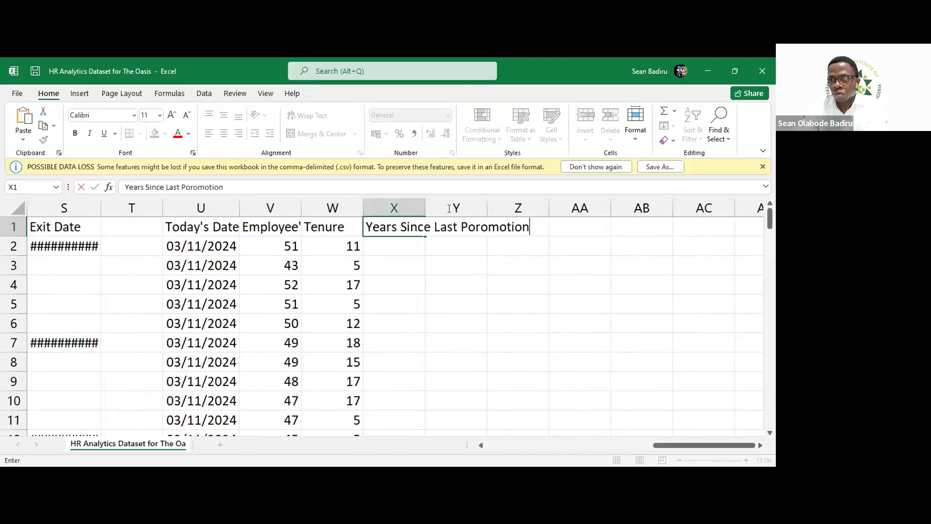
pyautogui.click(476, 226)
pyautogui.press('Left')
pyautogui.press('Delete')
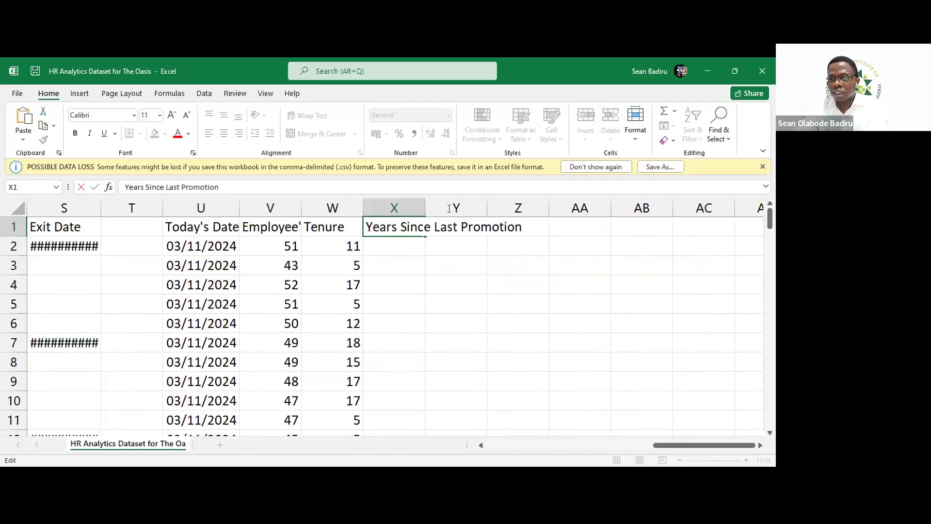
# Begin a DATEDIF formula in X2, under the Years Since Last Promotion header.
pyautogui.click(392, 244)
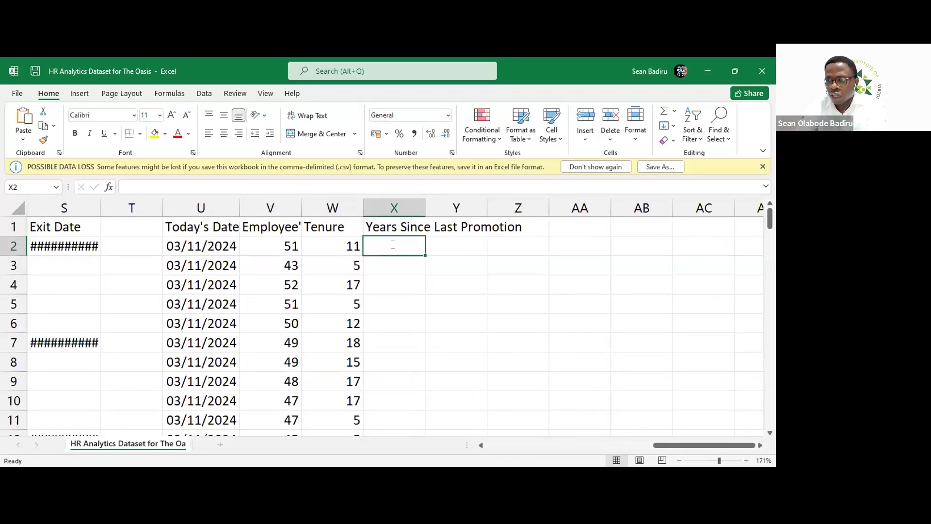
pyautogui.write('=')
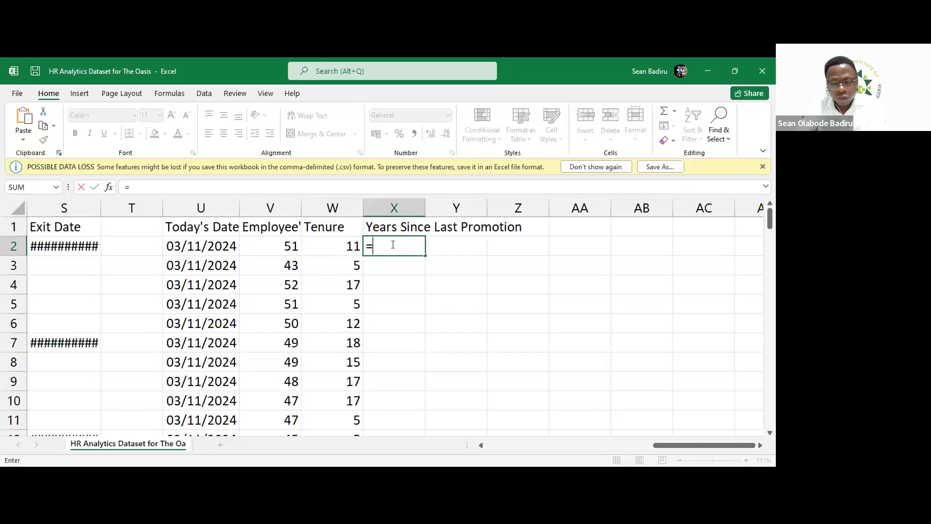
pyautogui.write('DATEDIF')
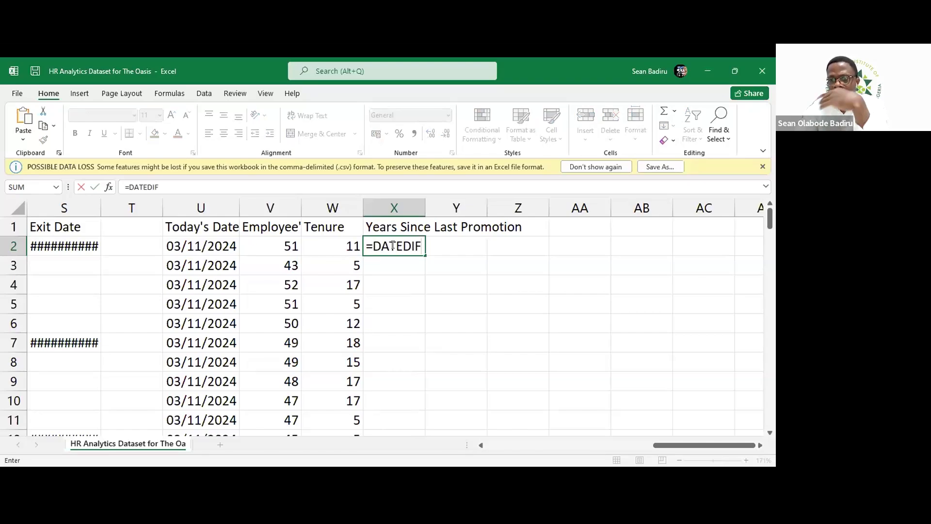
pyautogui.write('(')
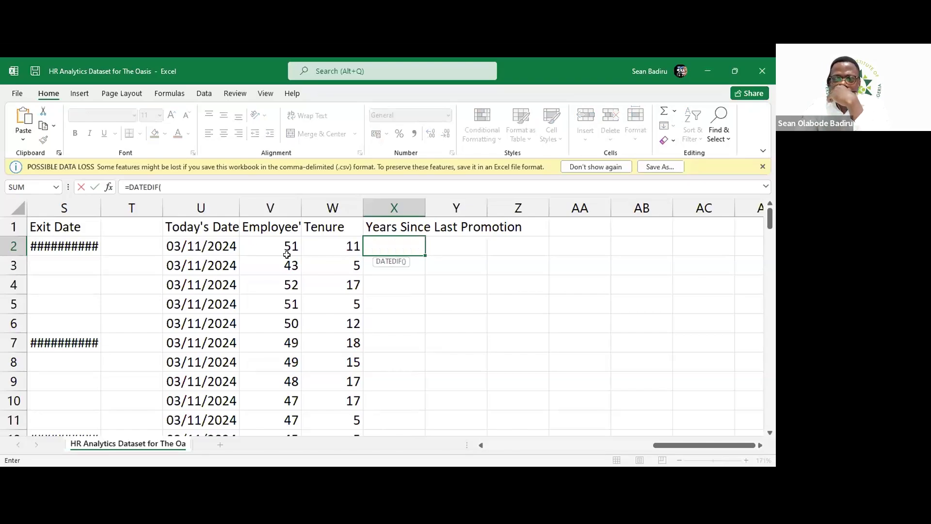
# Look up the column letter of Last Promotion Date for the first argument, and return to the open formula in X2.
pyautogui.hscroll(-4, 286, 254)
pyautogui.hscroll(-10, 286, 255)
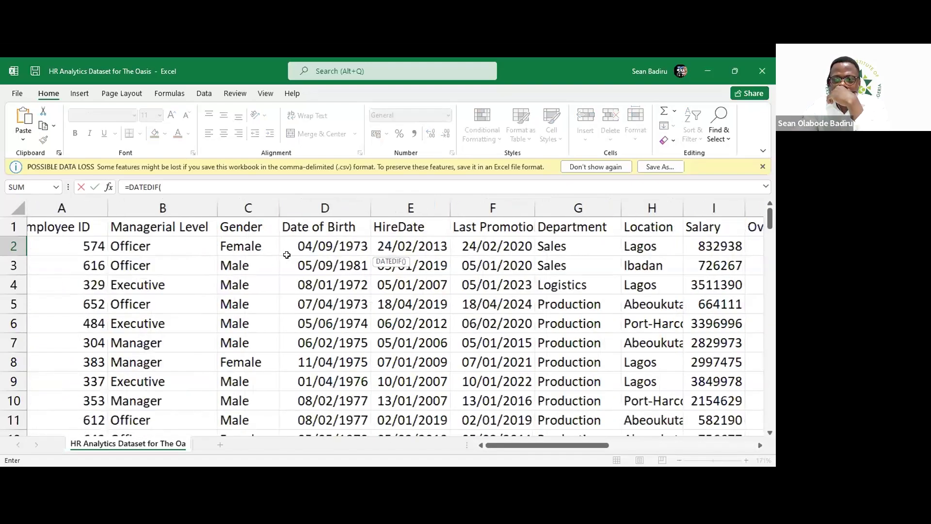
pyautogui.hscroll(1, 286, 255)
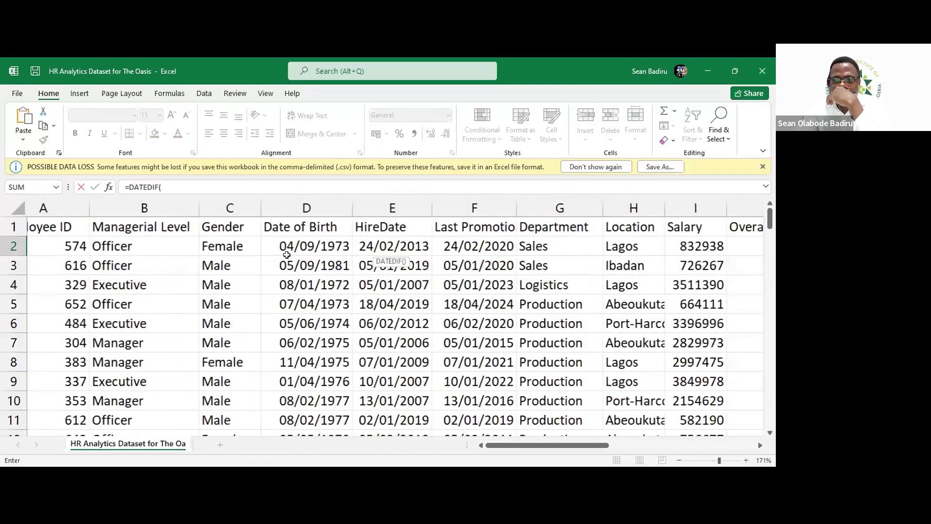
pyautogui.hscroll(2, 287, 254)
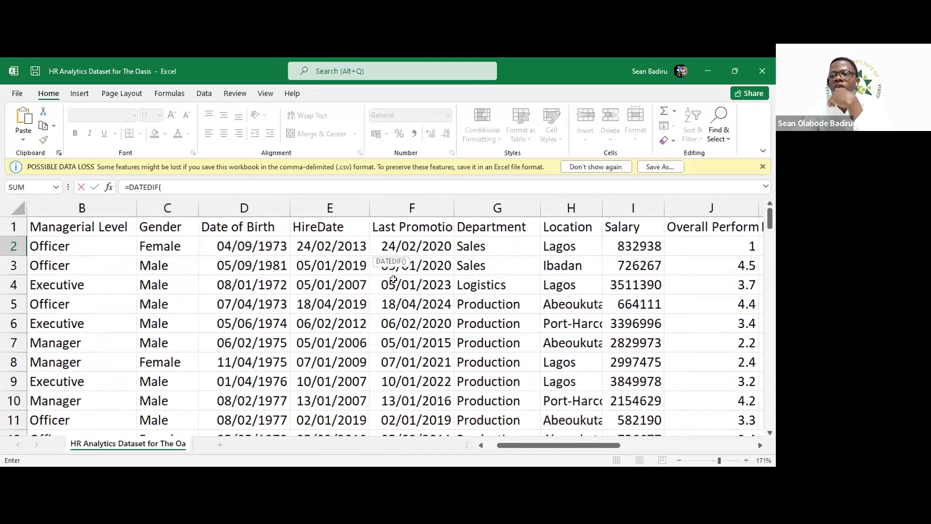
pyautogui.hscroll(9, 393, 279)
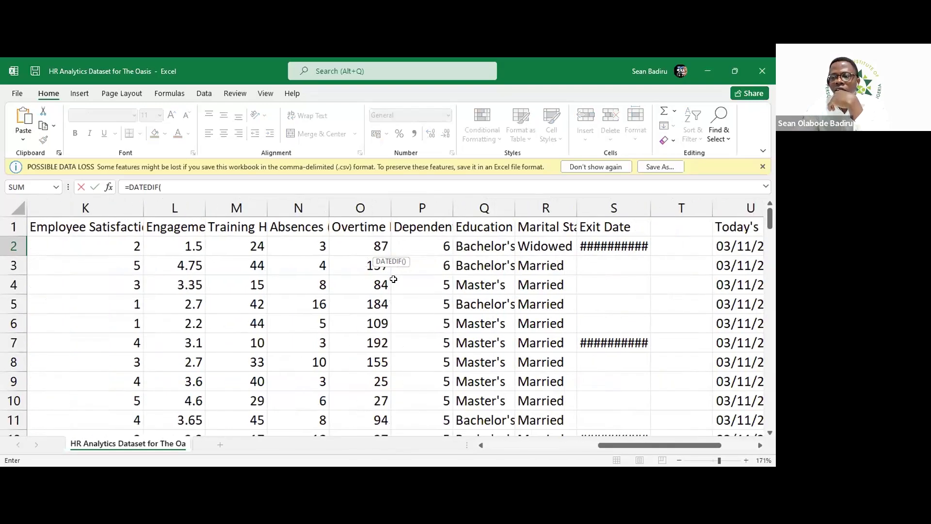
pyautogui.hscroll(4, 393, 279)
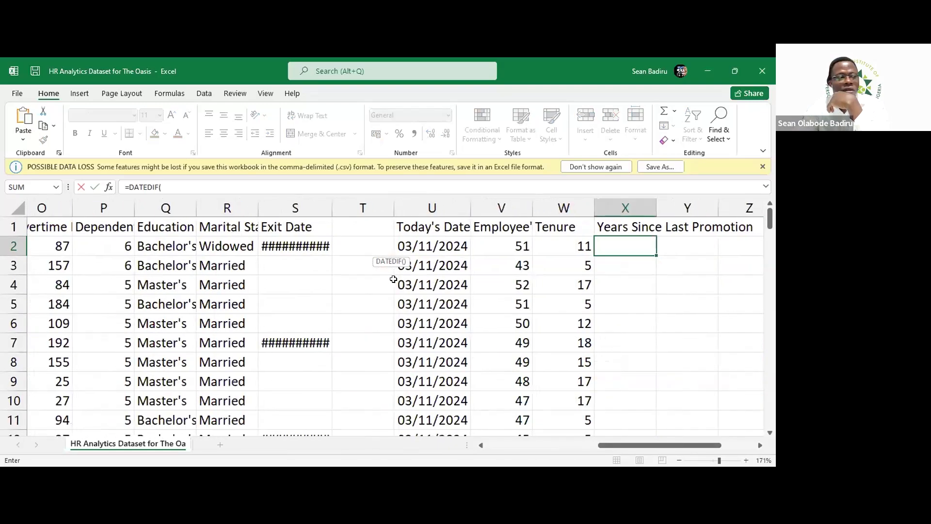
pyautogui.hscroll(2, 394, 280)
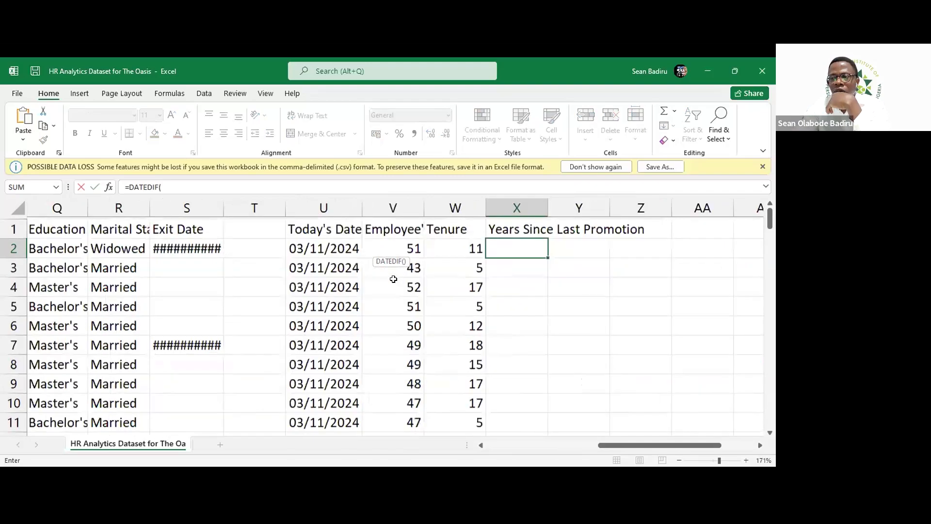
pyautogui.click(504, 243)
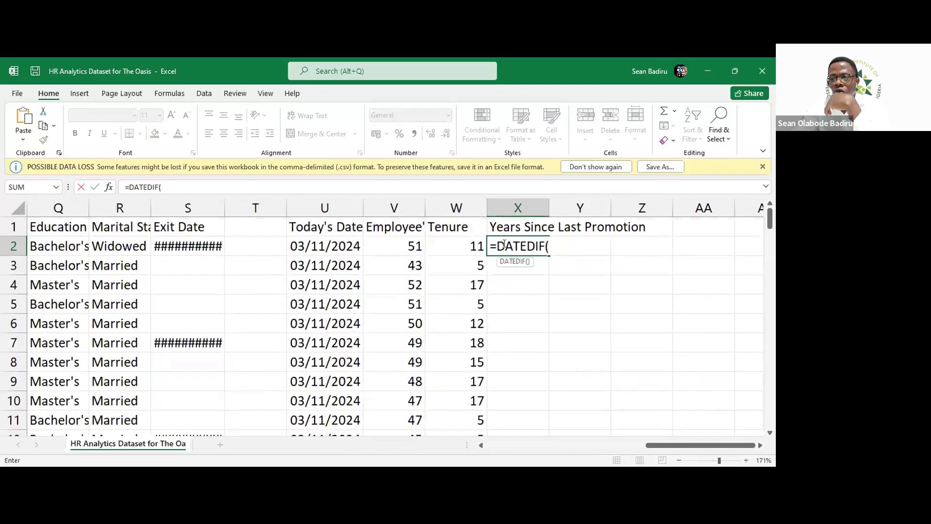
# Try to complete the DATEDIF formula in X2 with the arguments F2, TODAY() and "Y".
pyautogui.click(208, 186)
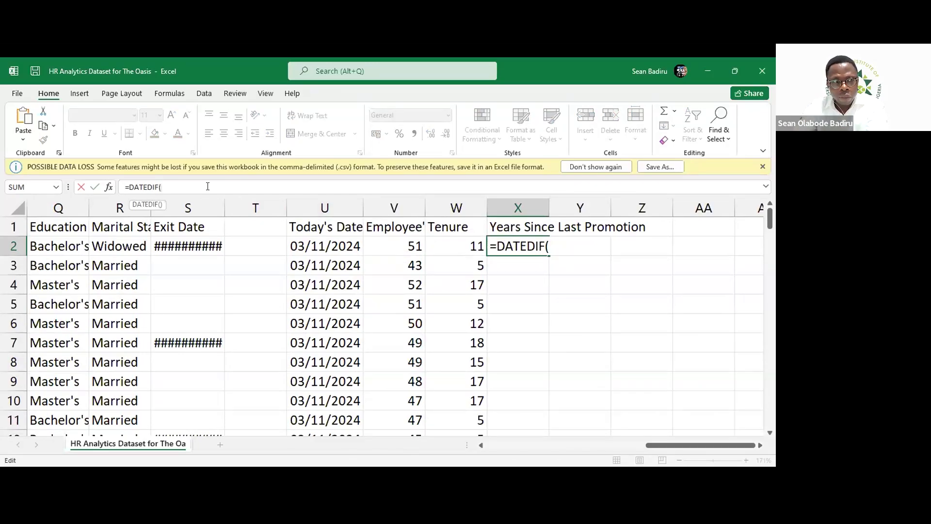
pyautogui.write('F2,')
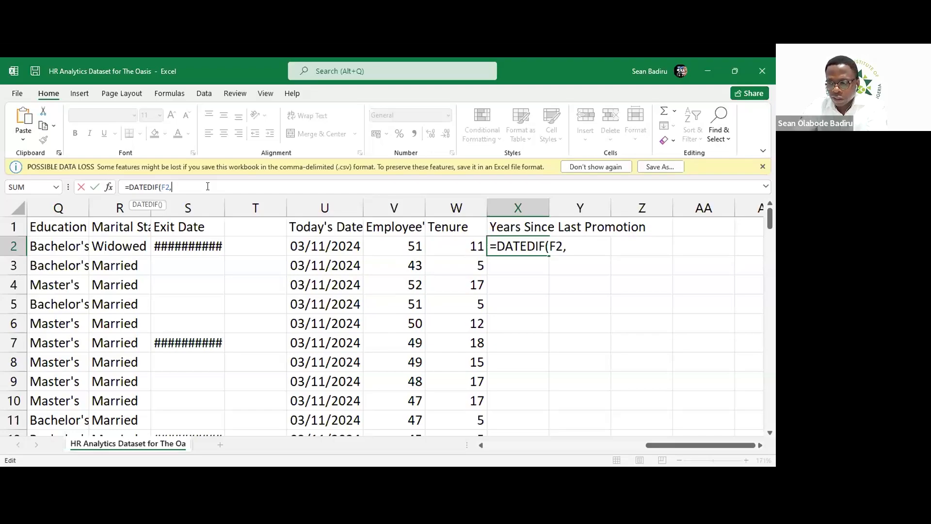
pyautogui.write('TODAY(),')
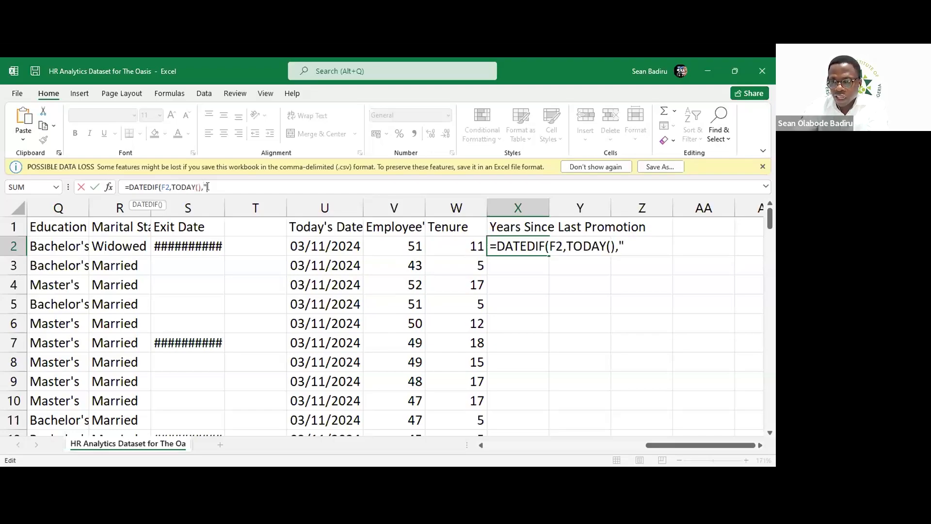
pyautogui.write('"Y"')
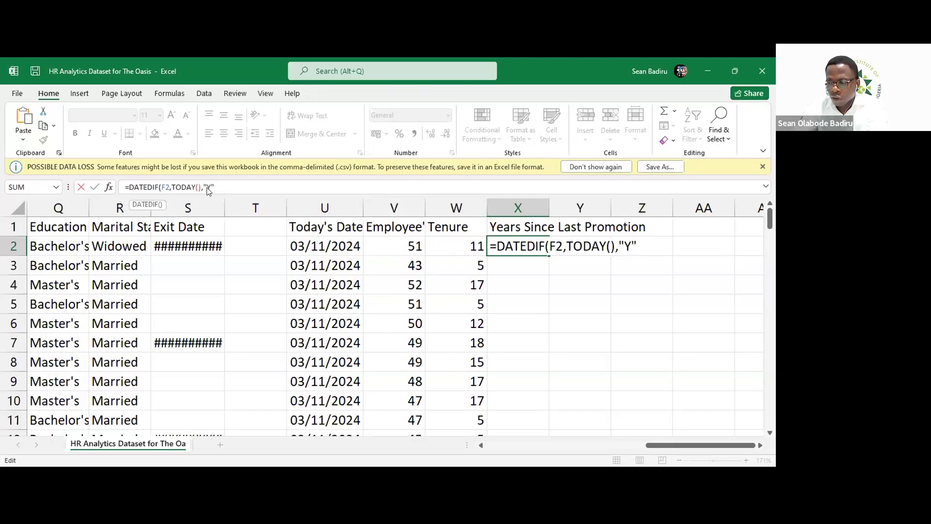
pyautogui.write('}')
pyautogui.press('Return')
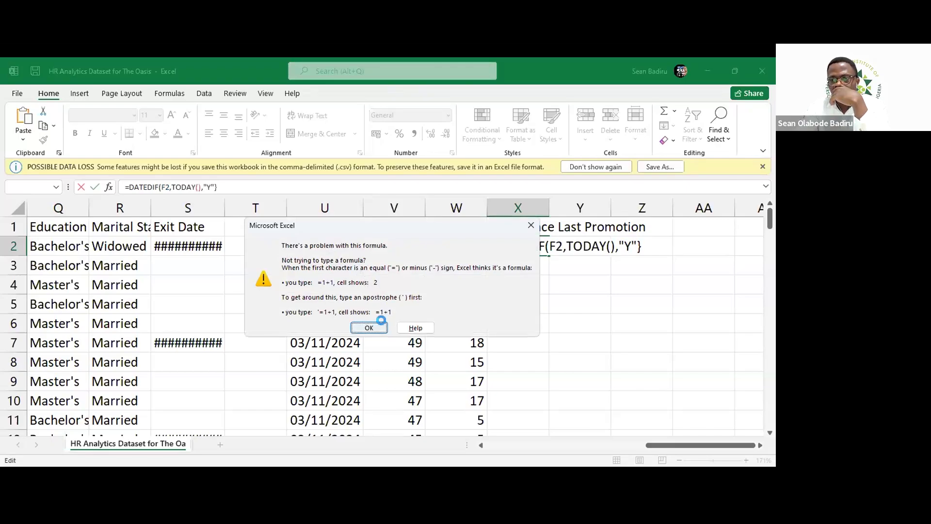
# Try to correct the DATEDIF formula in X2 by adding a space before "Y", and discard the entry.
pyautogui.click(368, 327)
pyautogui.hscroll(1, 487, 295)
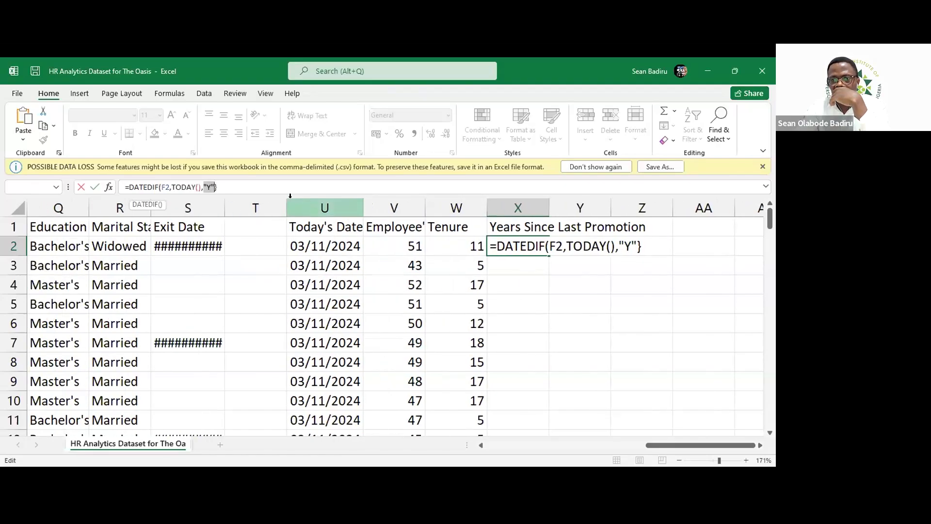
pyautogui.click(243, 184)
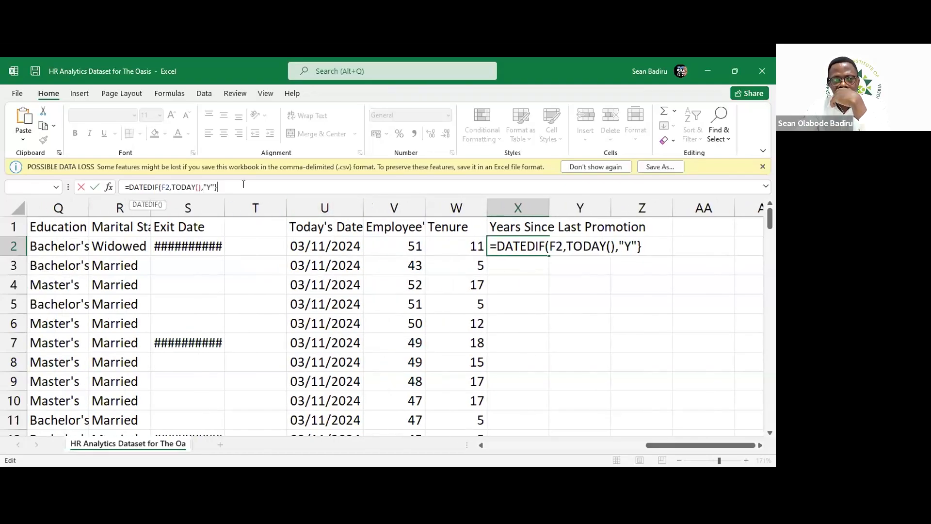
pyautogui.click(203, 186)
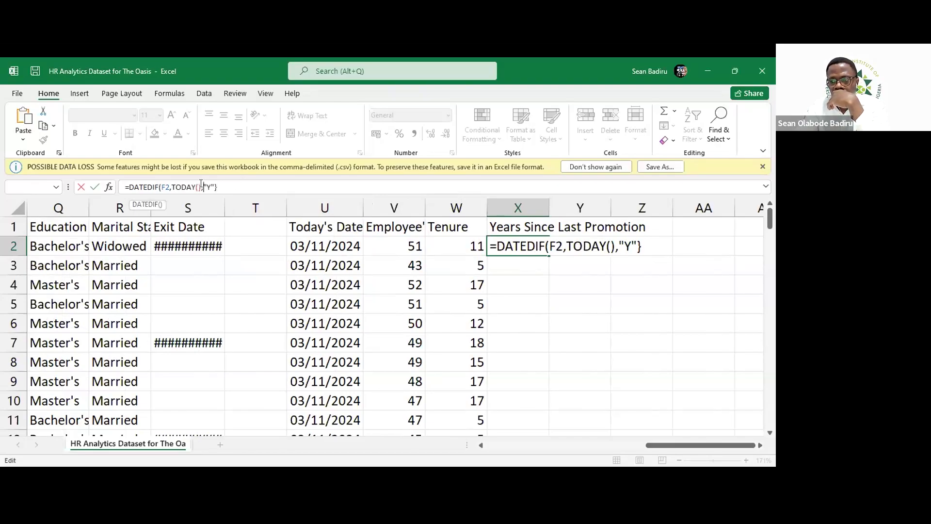
pyautogui.press('Return')
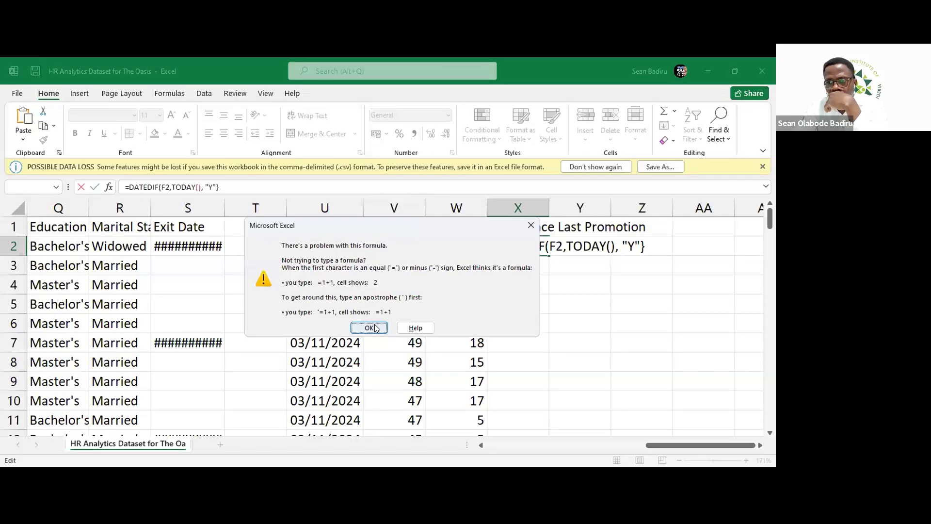
pyautogui.click(370, 328)
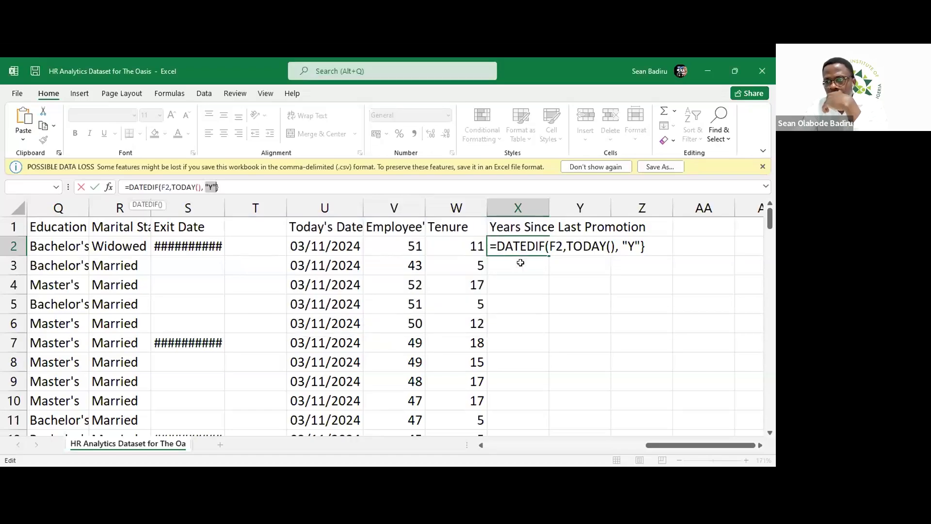
pyautogui.click(470, 246)
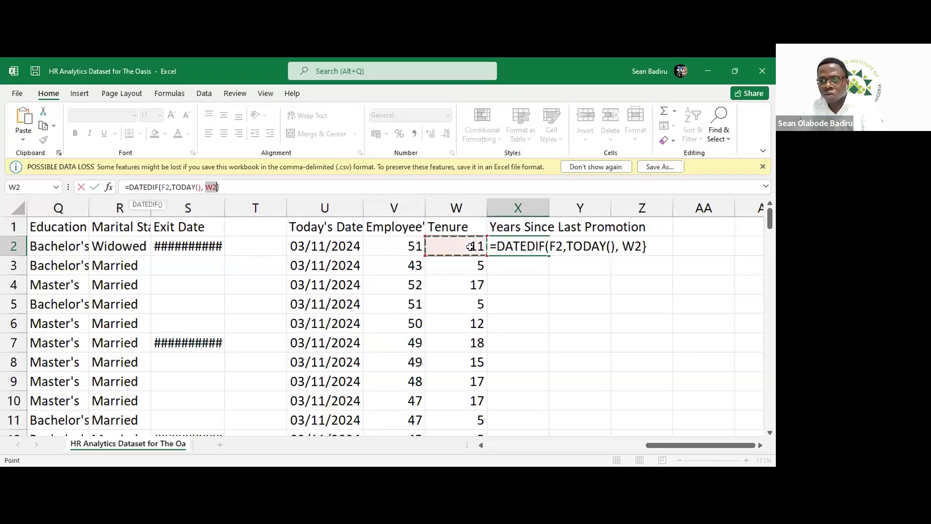
pyautogui.press('Escape')
# Copy the text of the DATEDIF formula from W2, the first Tenure cell.
pyautogui.click(471, 247)
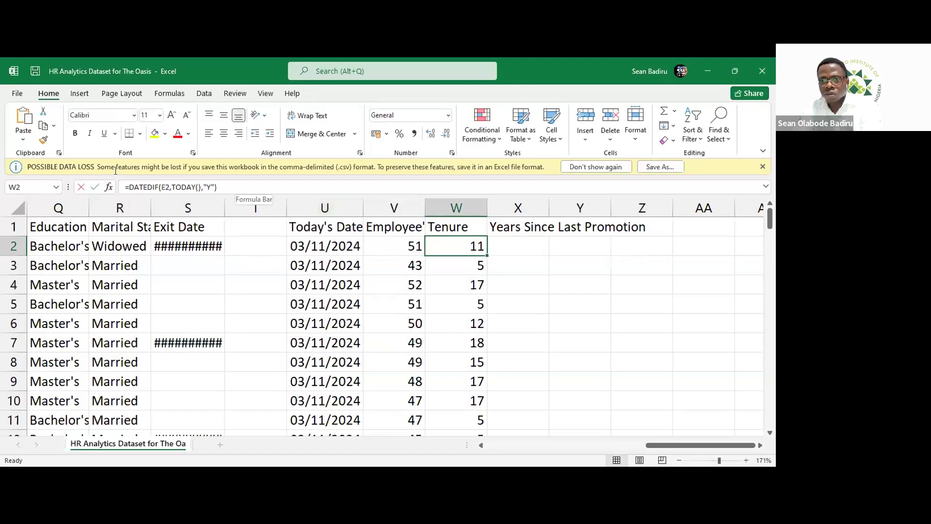
pyautogui.moveTo(237, 187); pyautogui.dragTo(105, 175)
pyautogui.hotkey('ctrl', 'c')
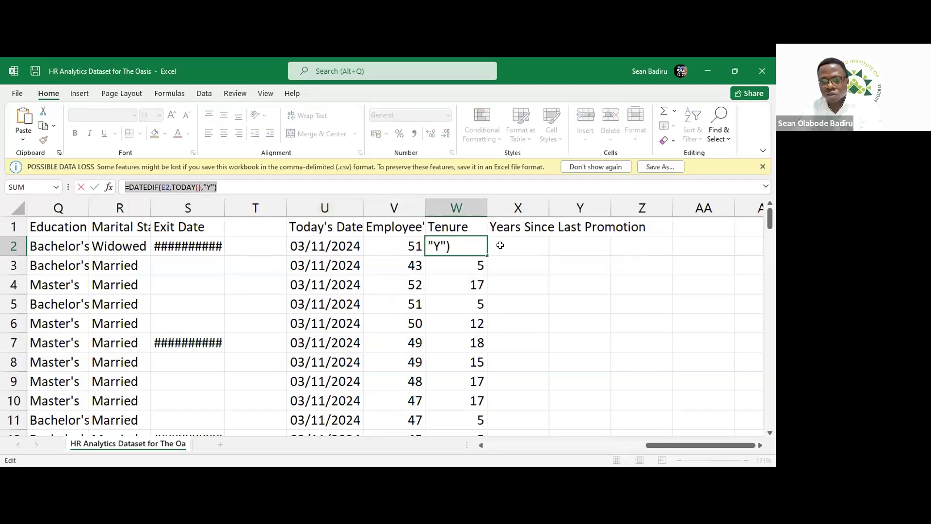
pyautogui.write('=')
pyautogui.click(499, 246)
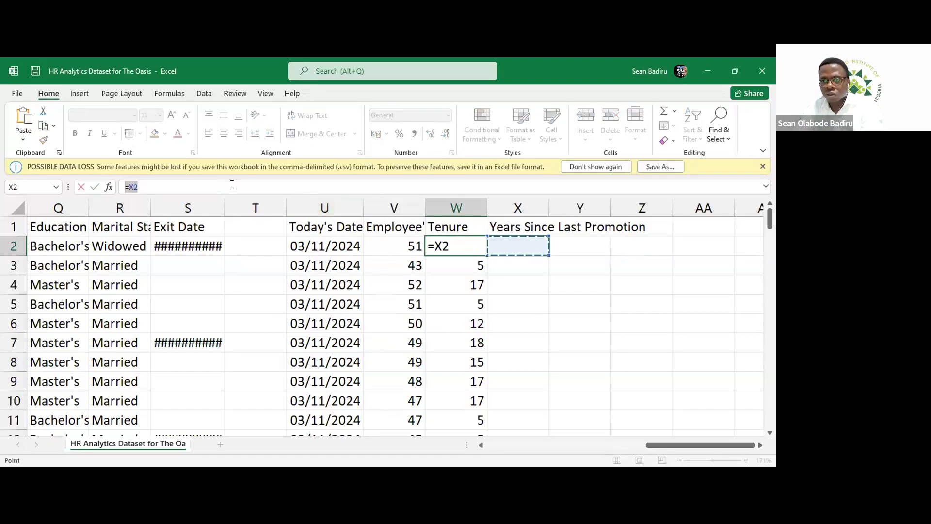
pyautogui.hotkey('ctrl', 'Return')
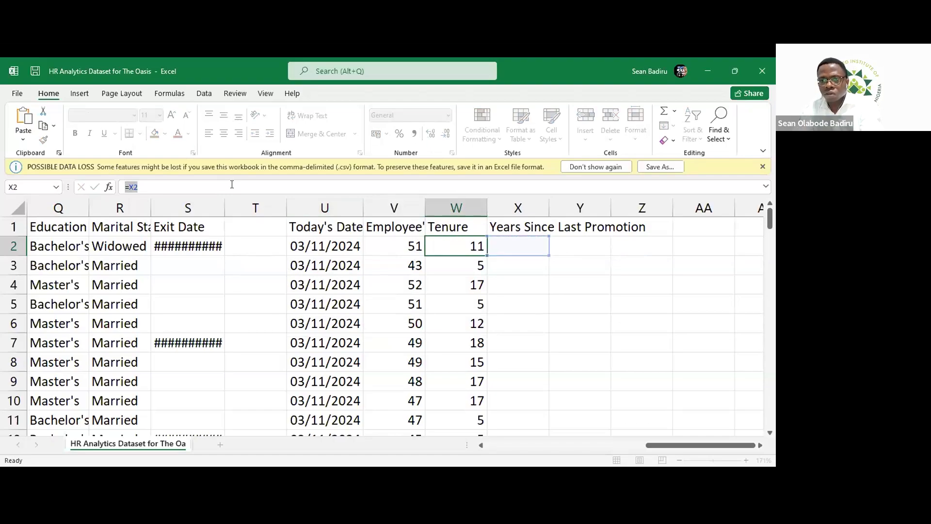
pyautogui.press('Escape')
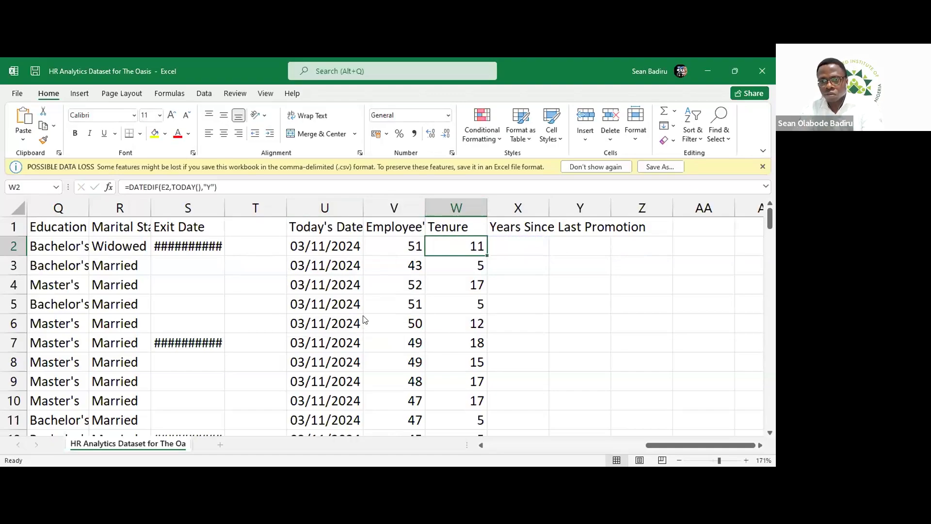
# Paste the copied formula into X2 and change its first argument to F2, giving =DATEDIF(F2,TODAY(),"Y").
pyautogui.hotkey('alt', 'Tab')
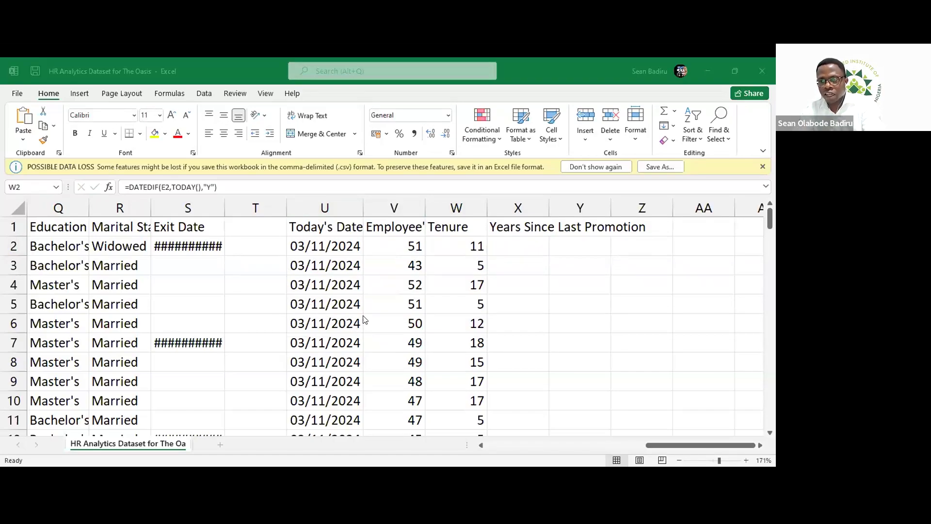
pyautogui.click(506, 246)
pyautogui.click(258, 184)
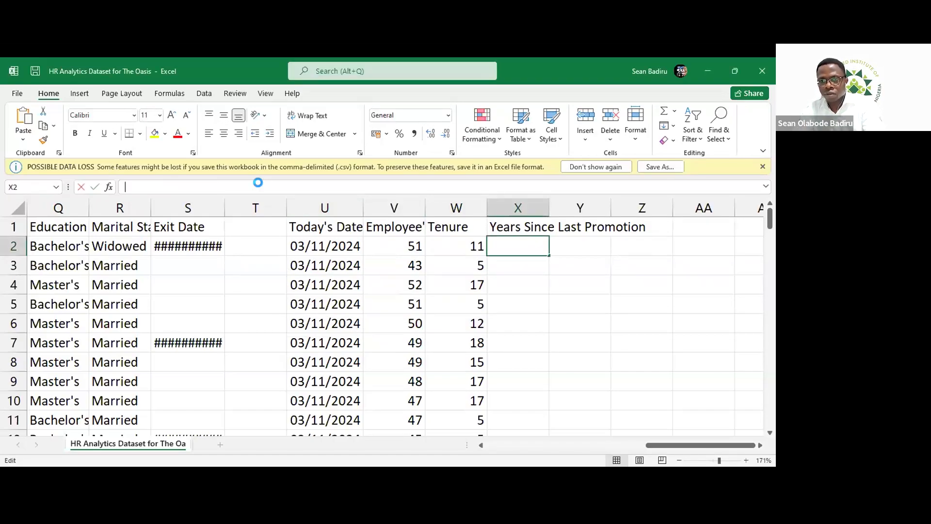
pyautogui.hotkey('ctrl', 'v')
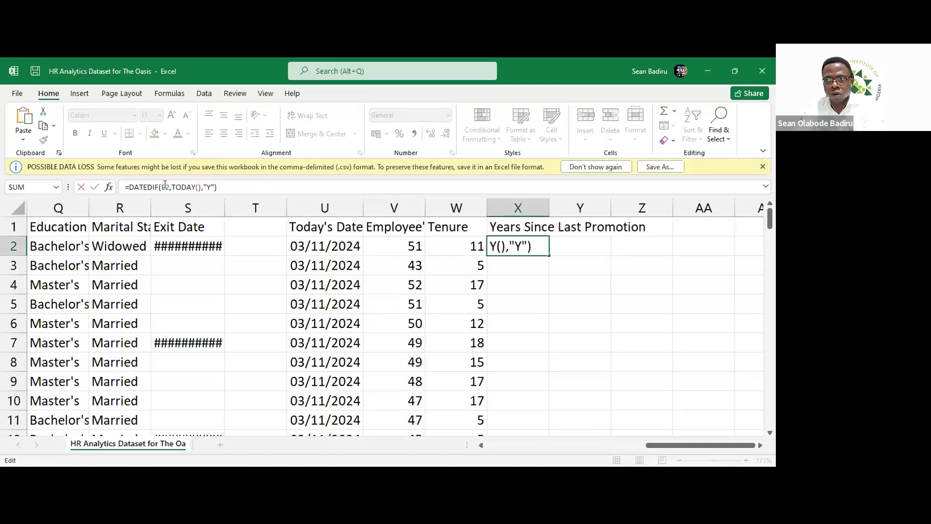
pyautogui.click(164, 186)
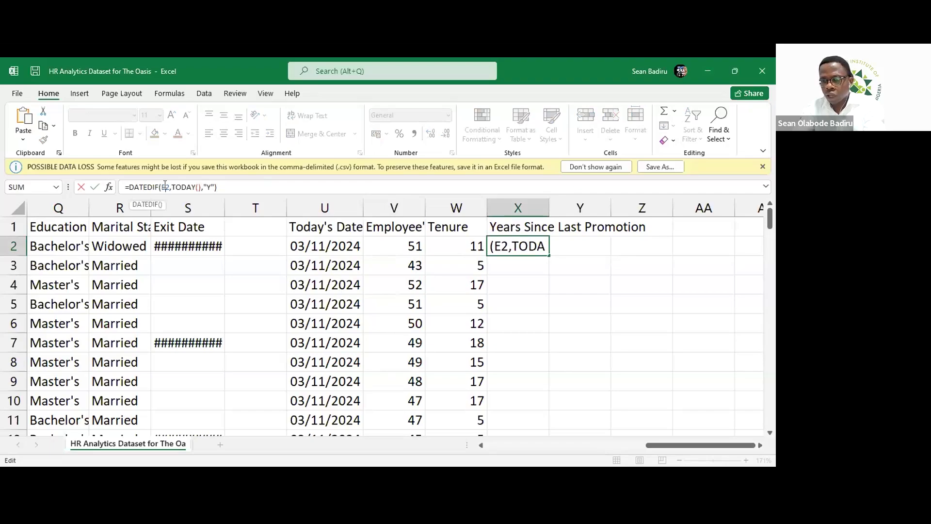
pyautogui.press('BackSpace')
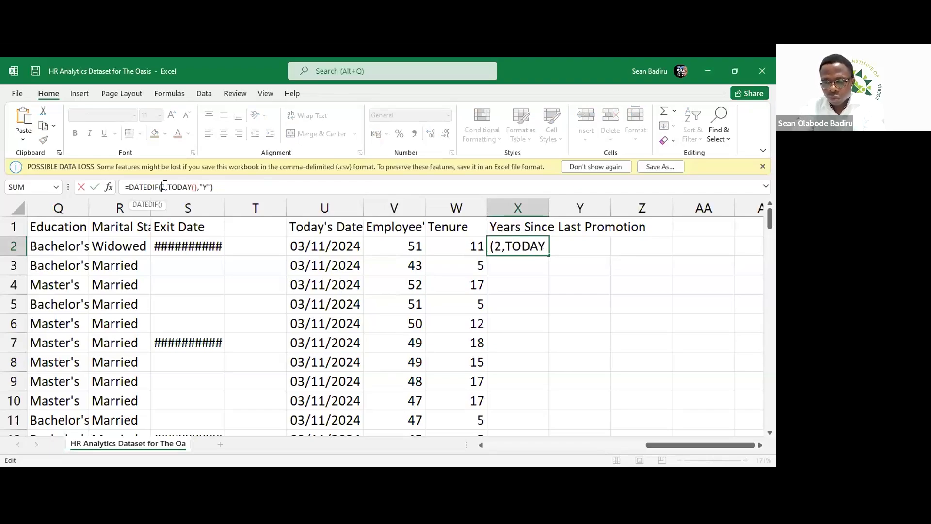
pyautogui.write('F')
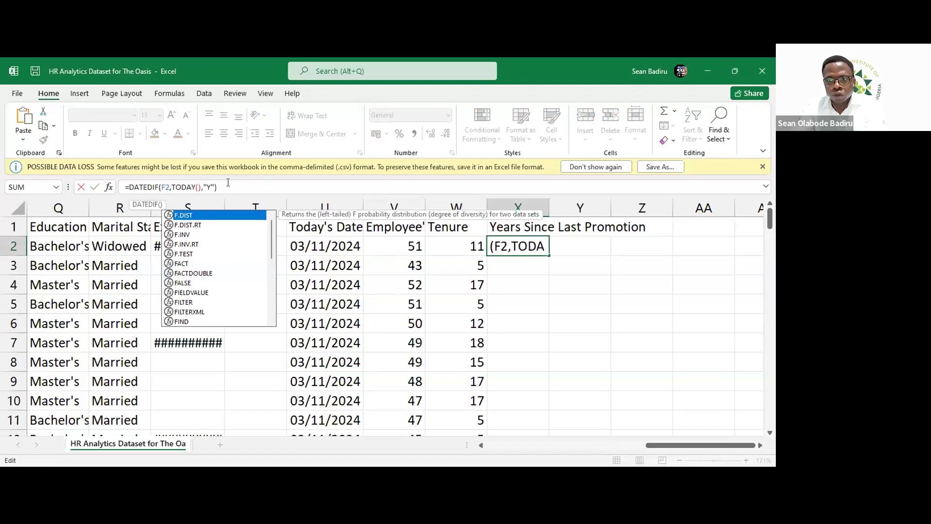
pyautogui.press('Return')
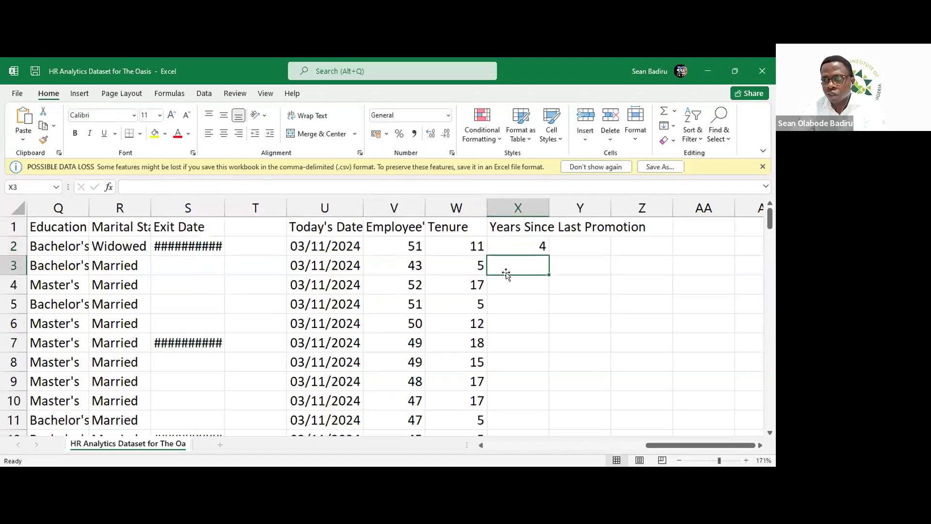
# Fill the X2 formula down the Years Since Last Promotion column for all data rows.
pyautogui.click(505, 238)
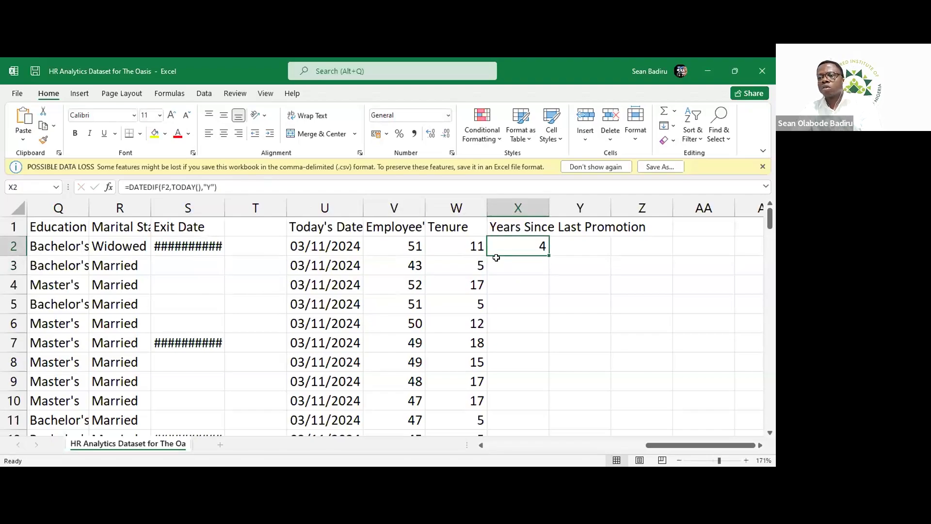
pyautogui.hscroll(1, 496, 257)
pyautogui.hscroll(1, 496, 258)
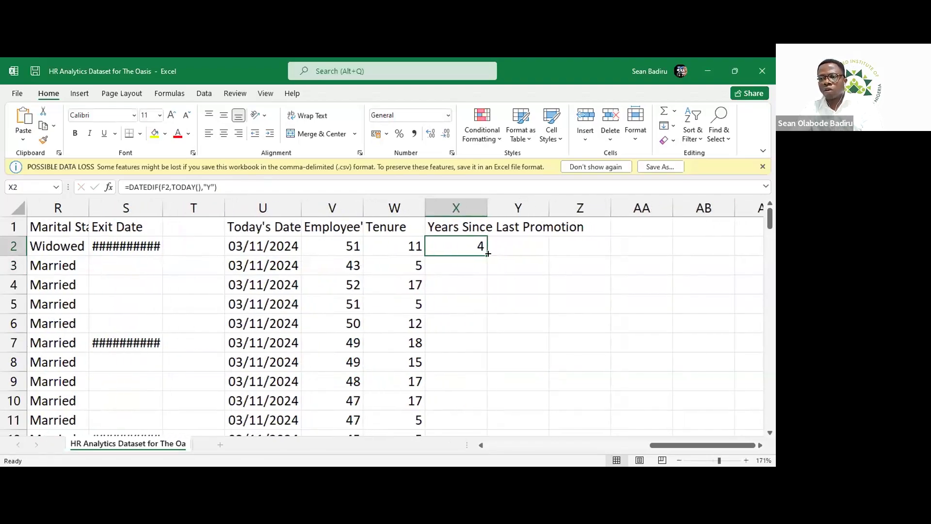
pyautogui.doubleClick(487, 253)
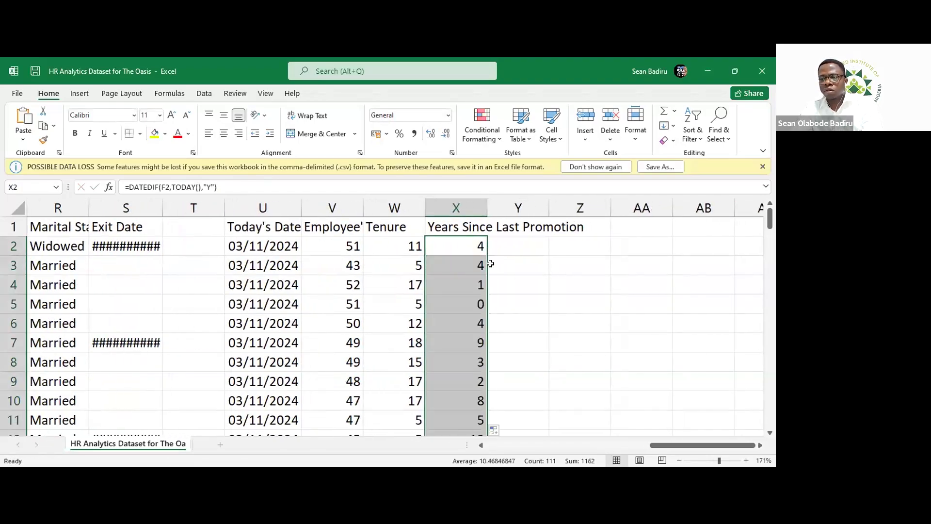
pyautogui.click(505, 306)
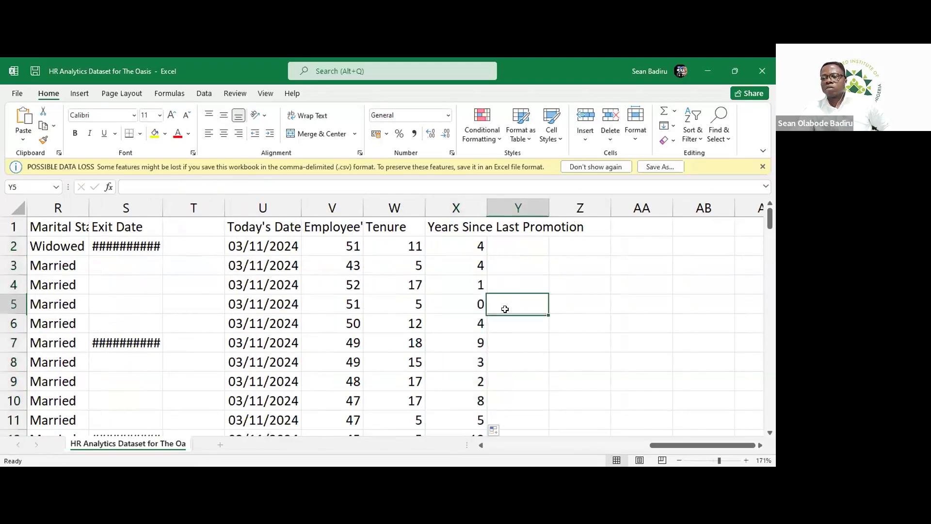
# Check the Years Since Last Promotion results in X3 to X5 against the dates in the Last Promotion Date column.
pyautogui.click(472, 267)
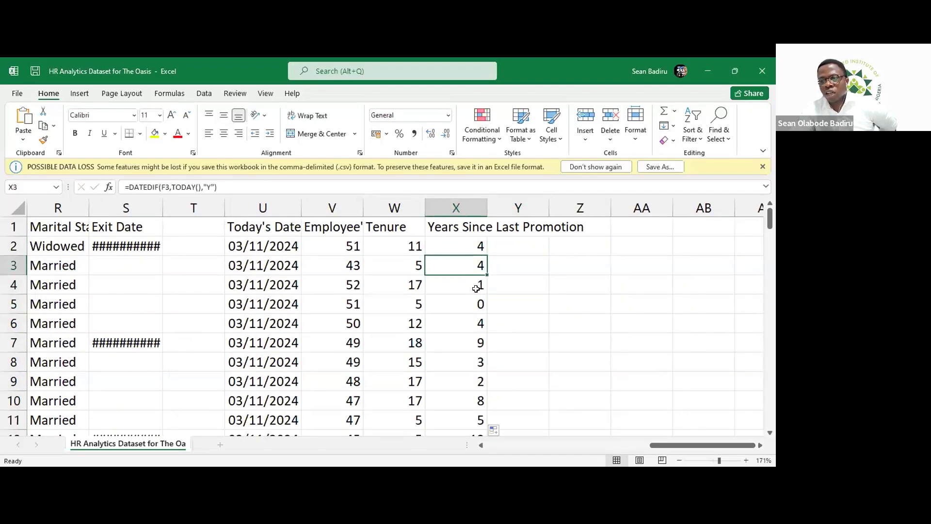
pyautogui.click(476, 287)
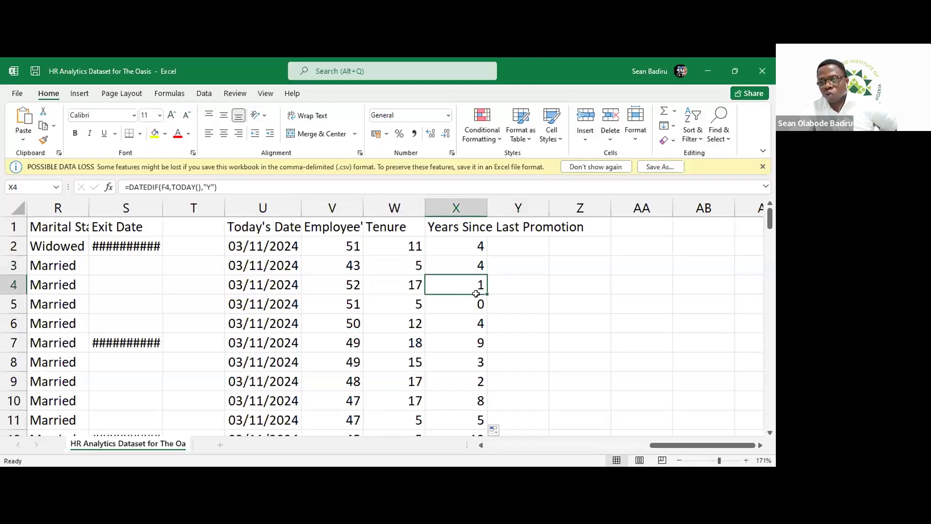
pyautogui.click(472, 309)
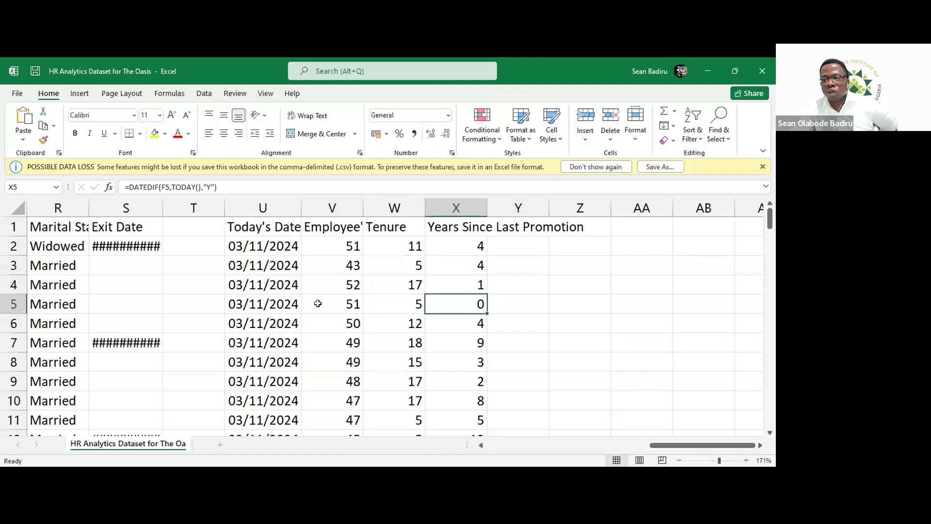
pyautogui.hscroll(-6, 318, 303)
pyautogui.hscroll(3, 317, 303)
pyautogui.hscroll(-14, 318, 303)
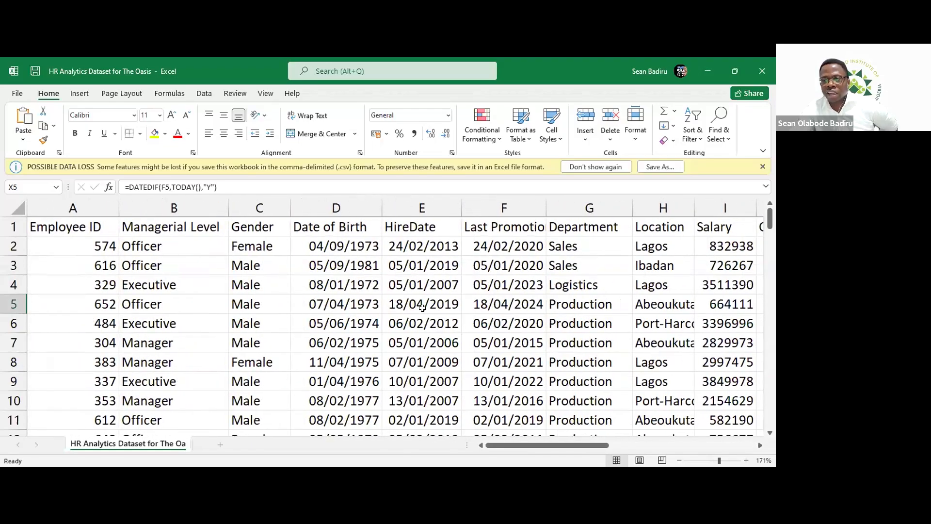
pyautogui.hscroll(1, 422, 307)
pyautogui.hscroll(10, 423, 307)
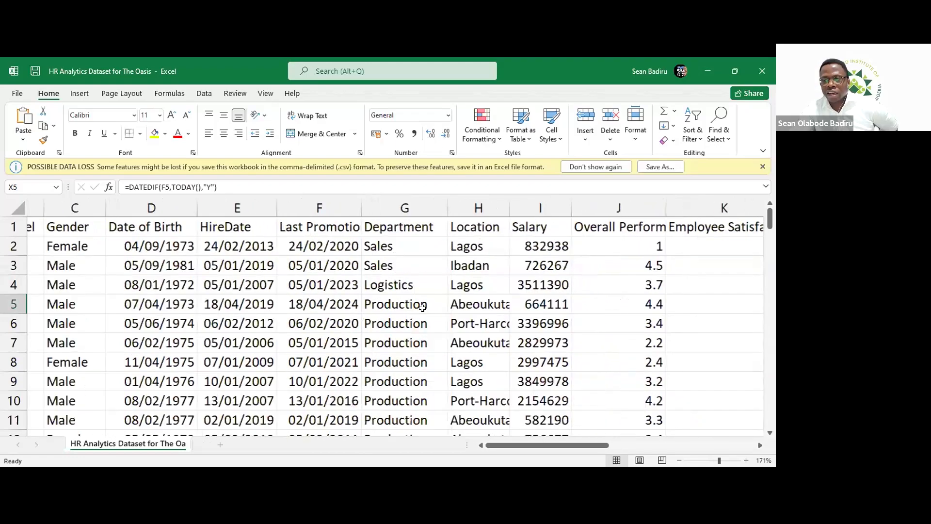
pyautogui.hscroll(2, 422, 307)
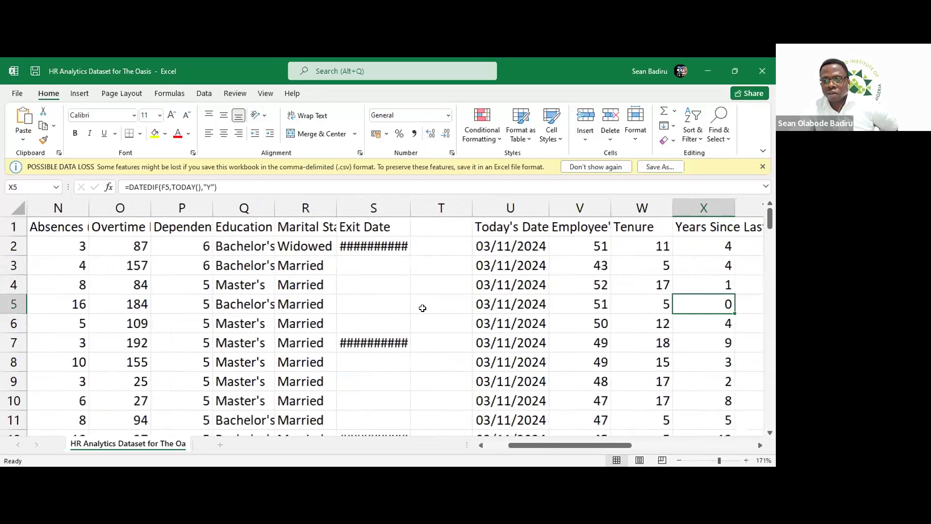
pyautogui.hscroll(2, 422, 307)
pyautogui.hscroll(3, 422, 308)
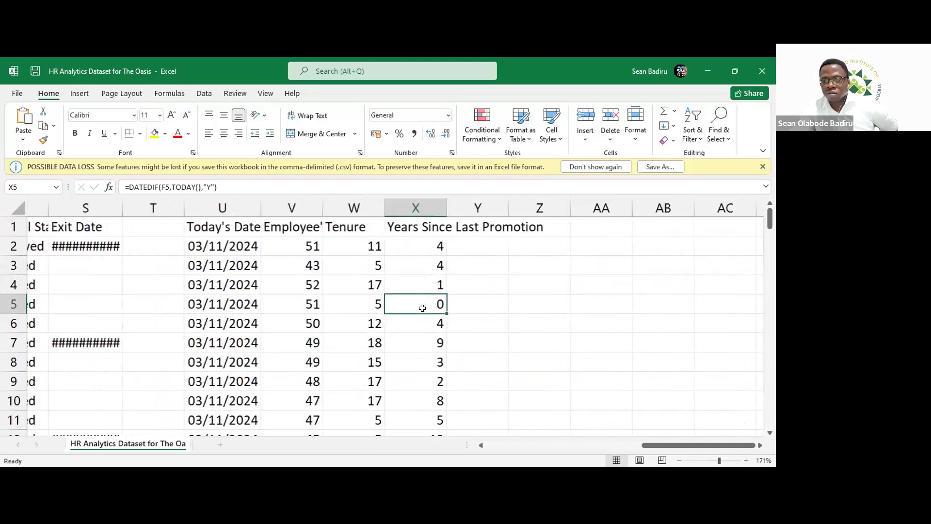
# Compare X4 and X5 once more with the last promotion dates in rows 4 and 5.
pyautogui.click(407, 284)
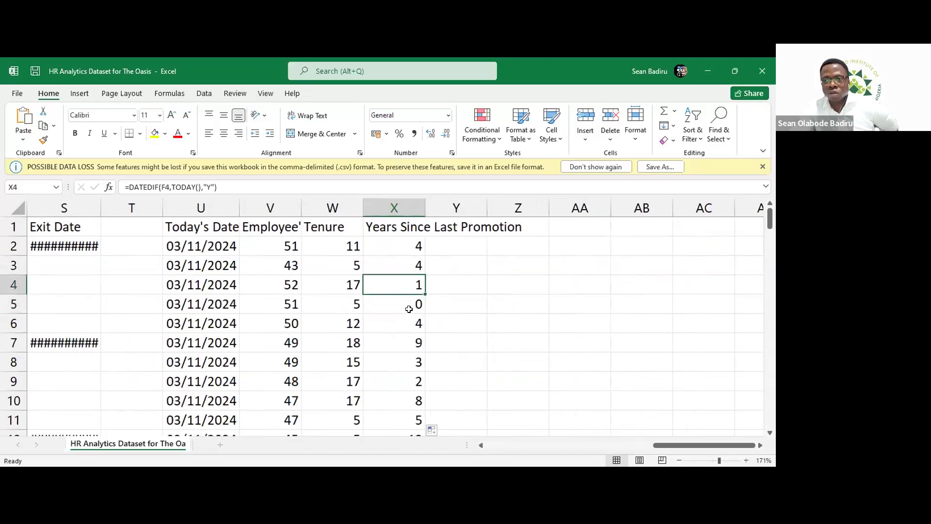
pyautogui.click(408, 309)
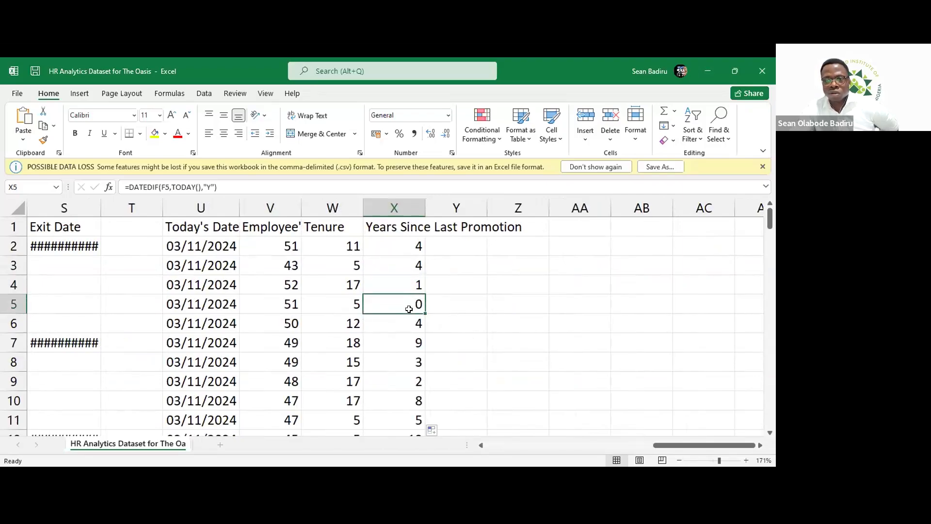
pyautogui.hscroll(-10, 408, 309)
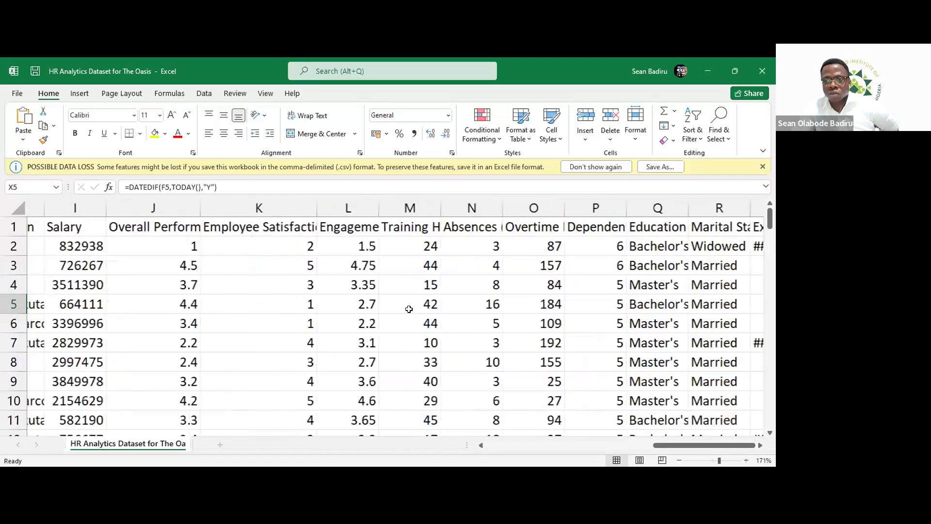
pyautogui.hscroll(-2, 409, 309)
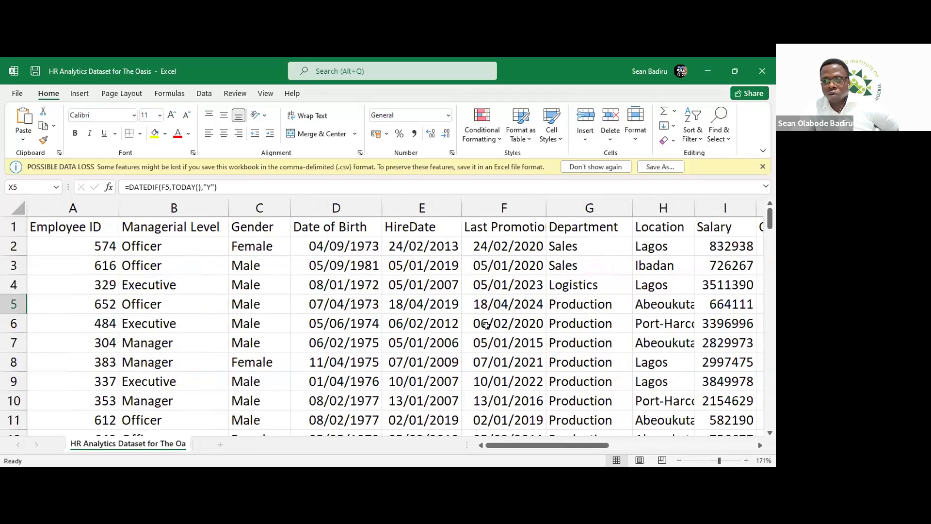
pyautogui.hscroll(1, 487, 326)
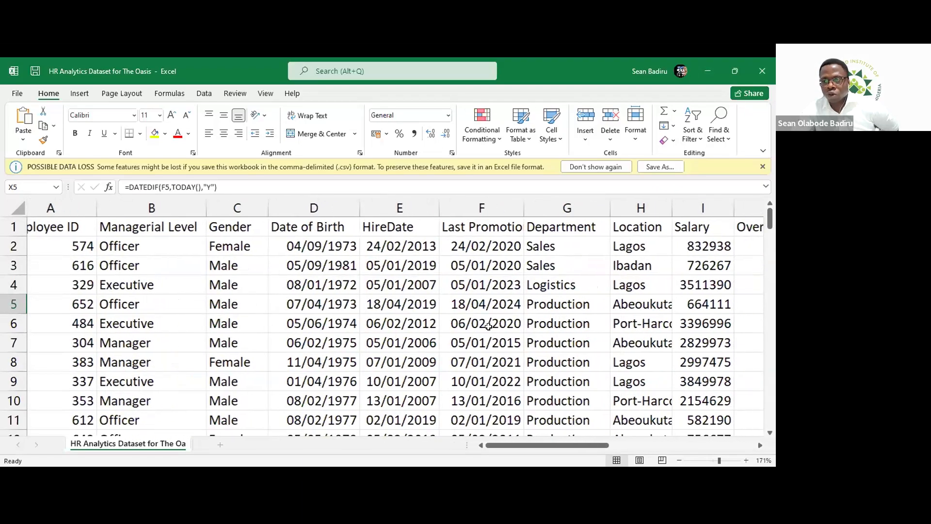
pyautogui.hscroll(-1, 457, 309)
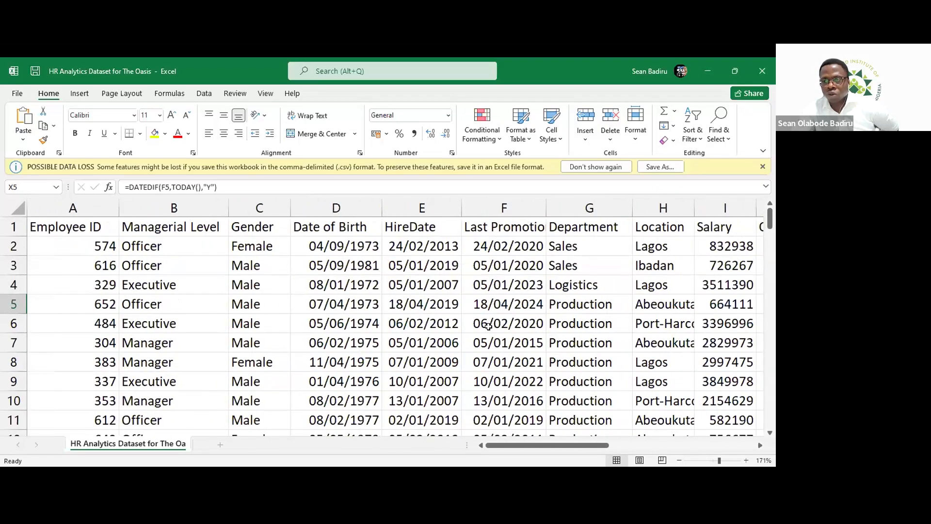
# Check the last promotion date in F5 against the Years Since Last Promotion results in column X.
pyautogui.click(505, 306)
pyautogui.hscroll(6, 506, 305)
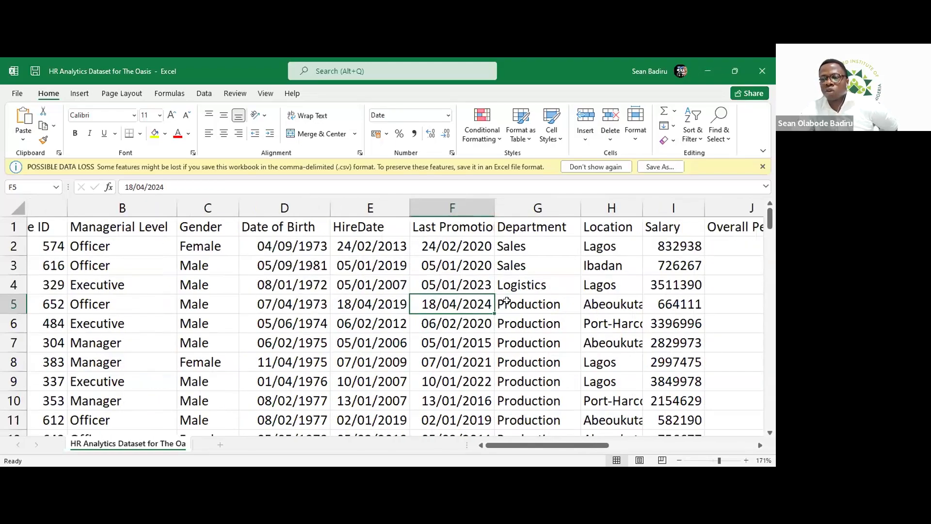
pyautogui.hscroll(5, 506, 301)
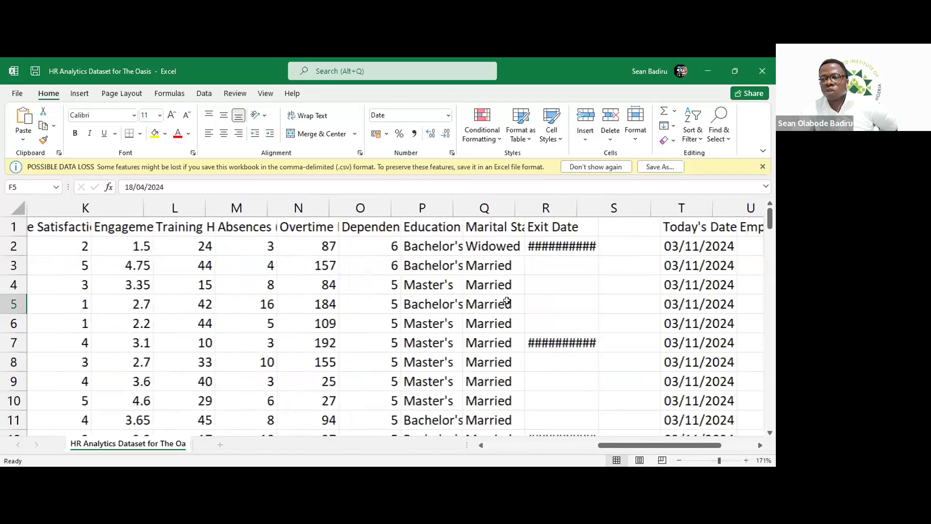
pyautogui.hscroll(7, 507, 301)
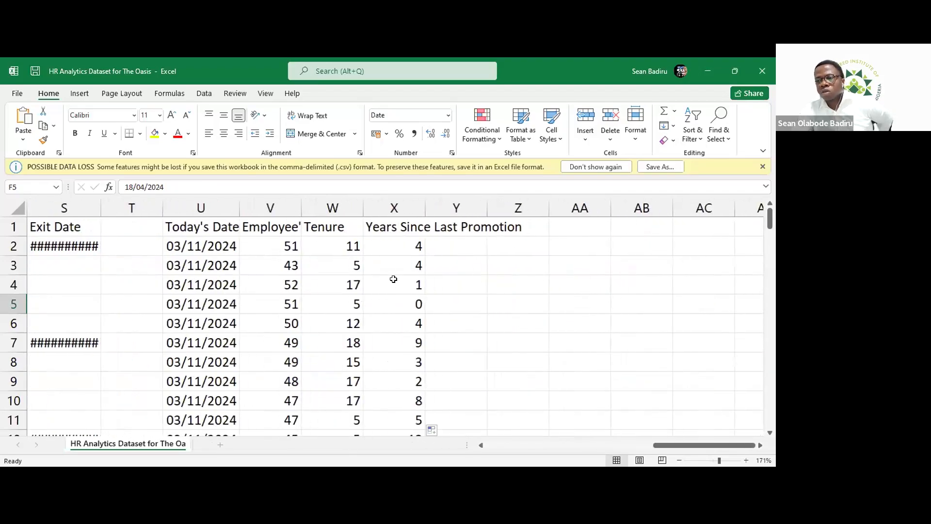
pyautogui.click(393, 279)
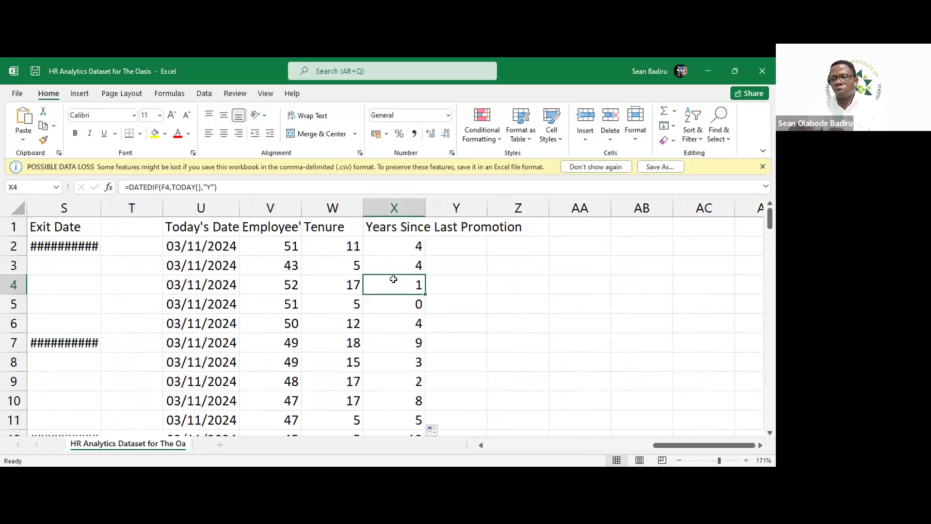
# Inspect the full DATEDIF formula in X2 and highlight its text.
pyautogui.click(413, 247)
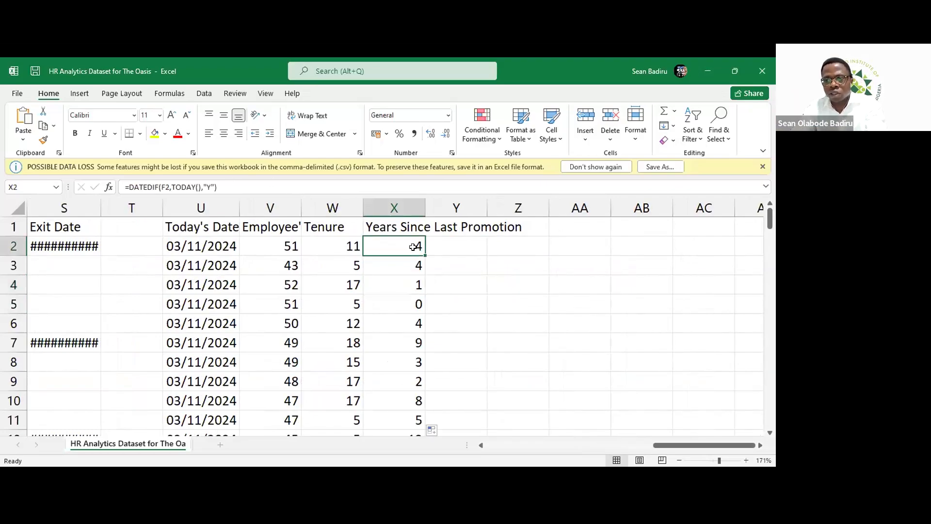
pyautogui.tripleClick(242, 185)
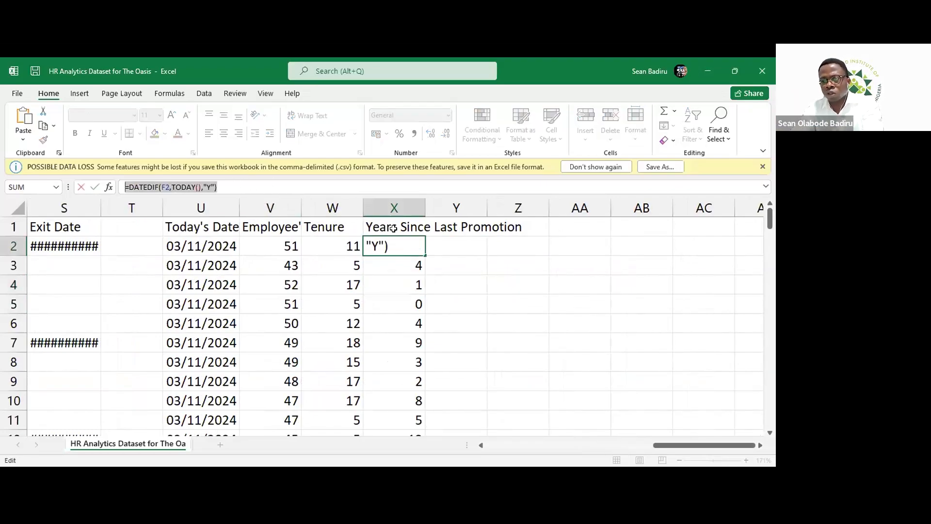
pyautogui.hotkey('alt', 'Tab')
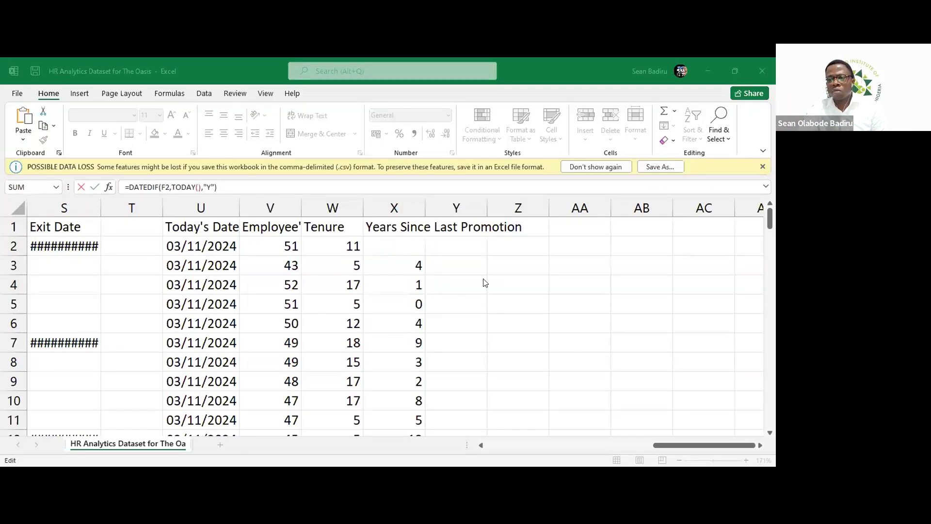
pyautogui.click(399, 240)
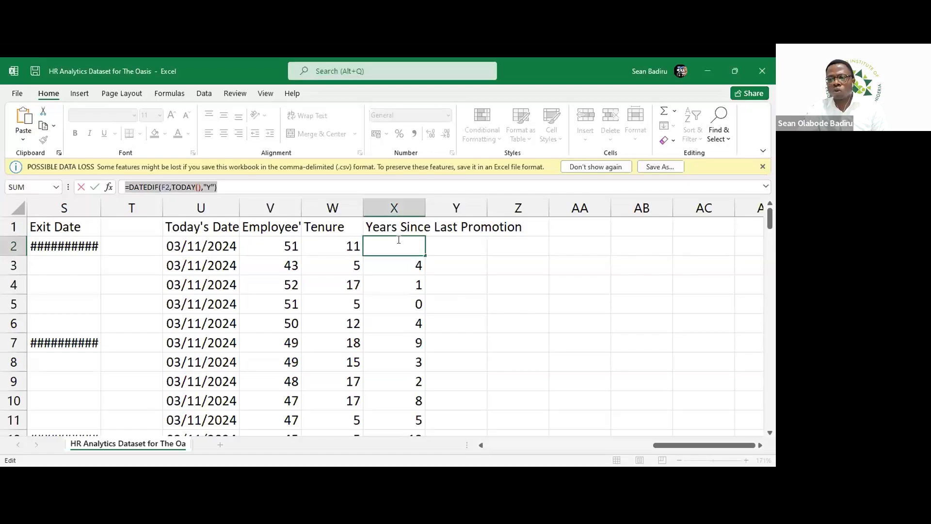
pyautogui.write('=')
pyautogui.click(460, 258)
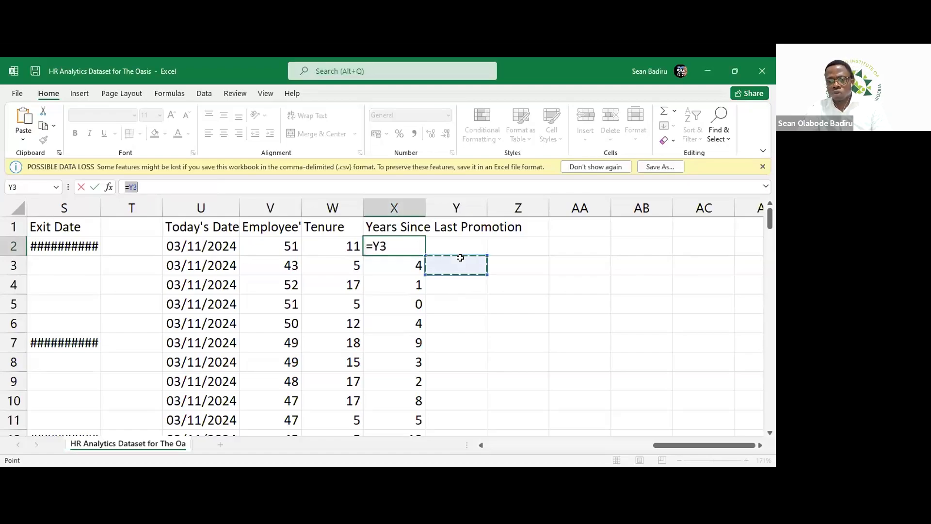
pyautogui.press('Escape')
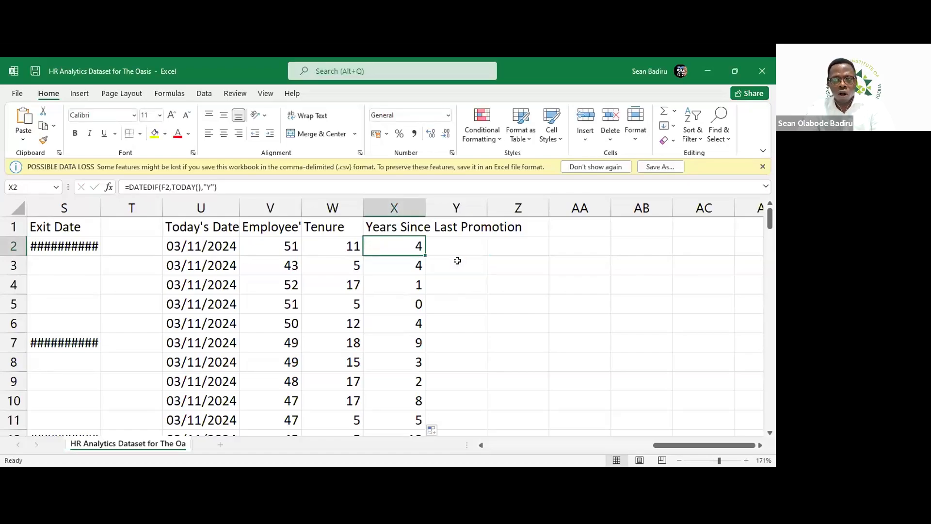
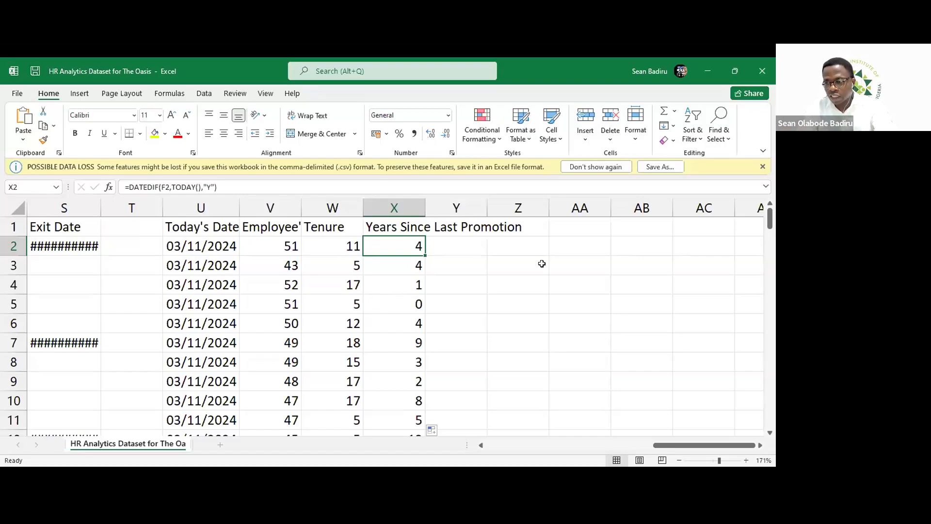
pyautogui.hotkey('alt', 'Tab')
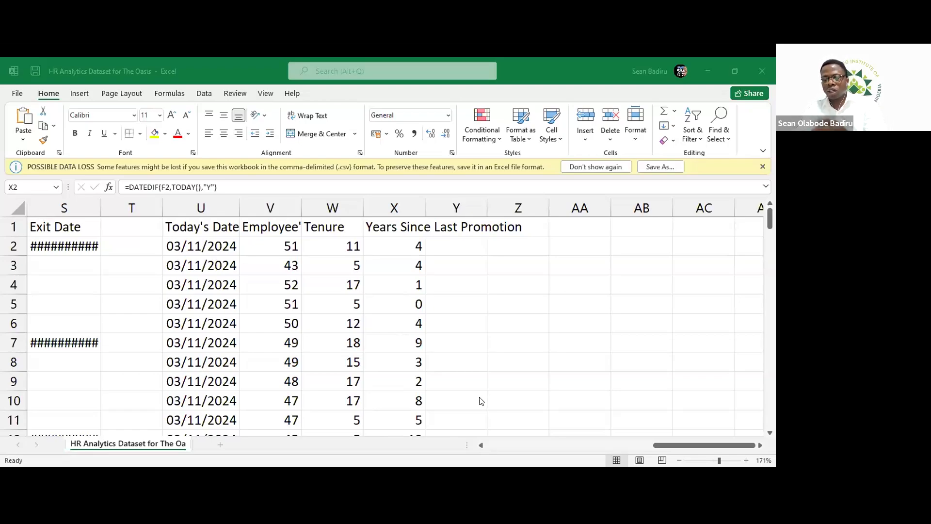
pyautogui.click(459, 296)
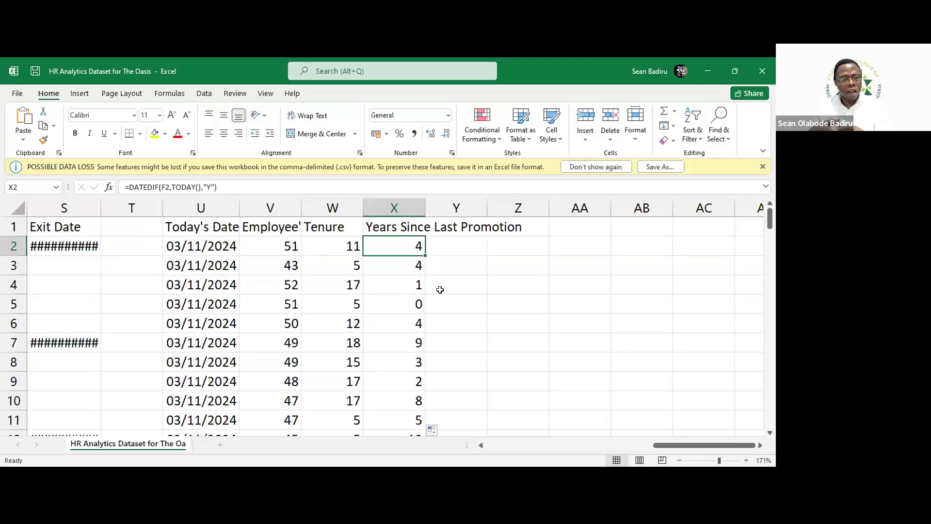
# Look over the calculated columns and the neighbouring dataset columns from Engagement to Exit Date.
pyautogui.click(451, 242)
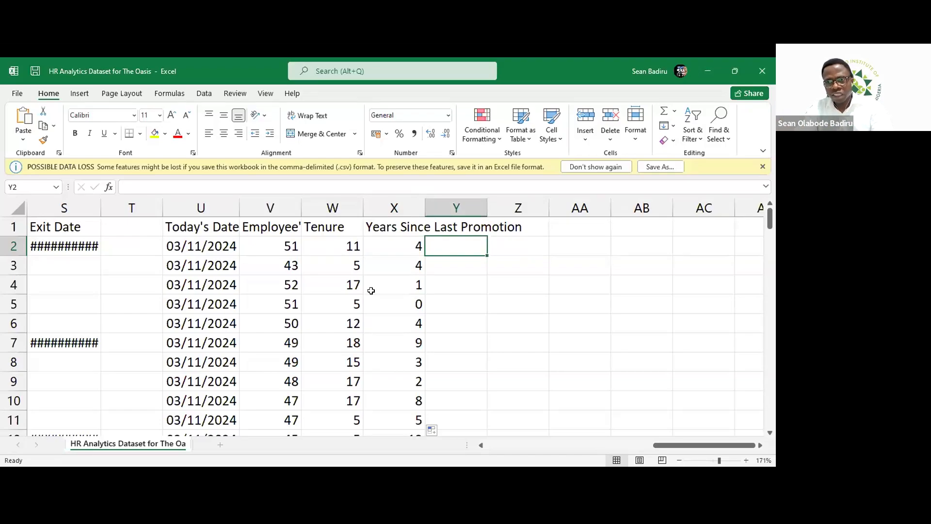
pyautogui.hscroll(-4, 293, 294)
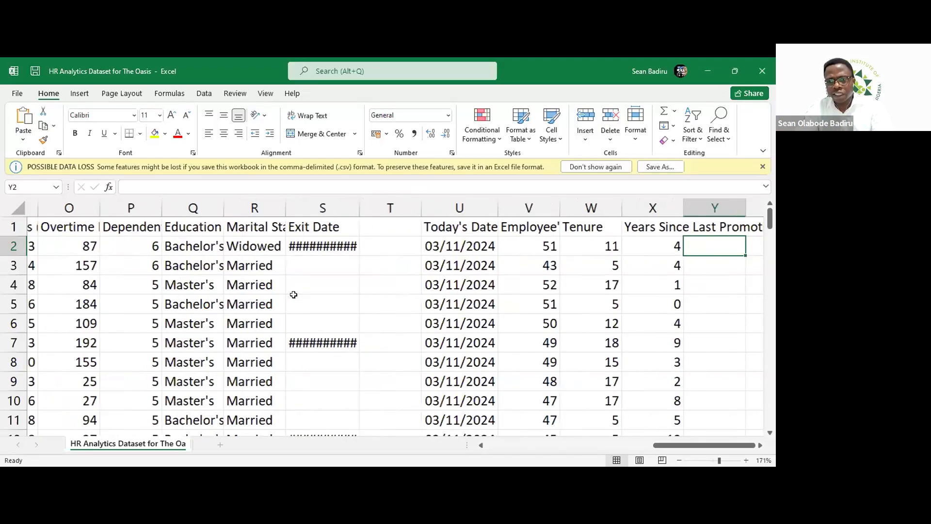
pyautogui.hscroll(-3, 294, 294)
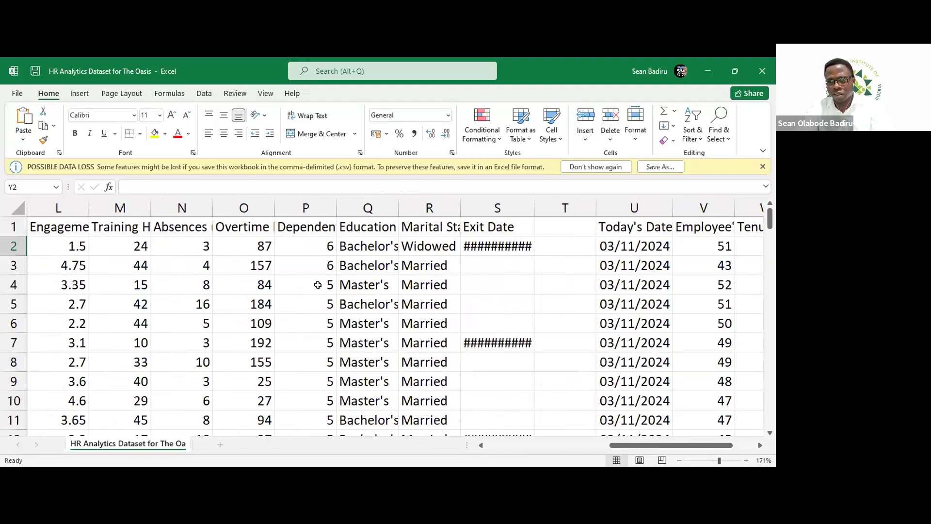
pyautogui.hscroll(4, 352, 293)
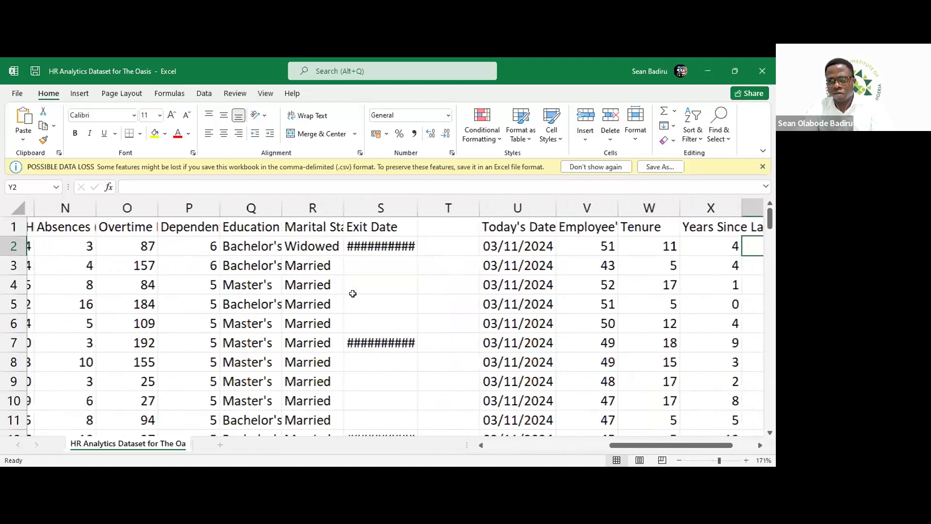
pyautogui.hscroll(1, 352, 294)
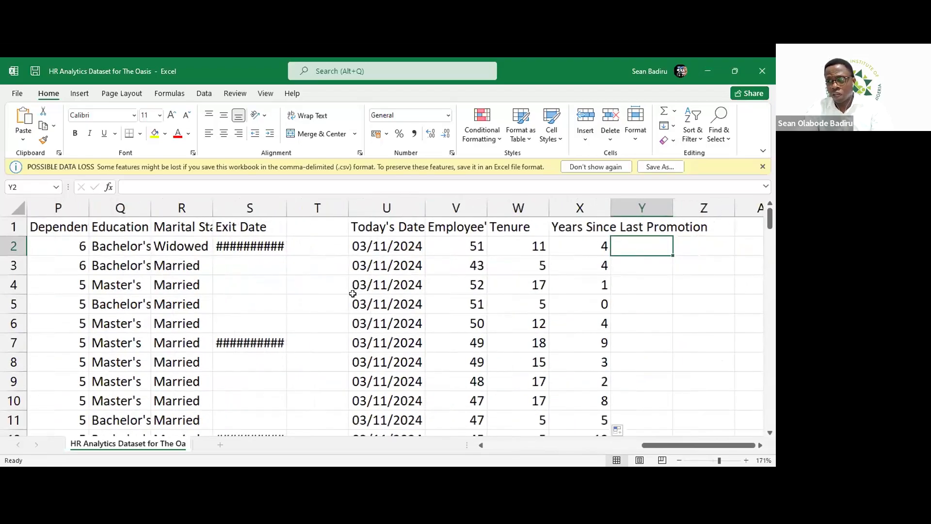
pyautogui.scroll(-1, 352, 293)
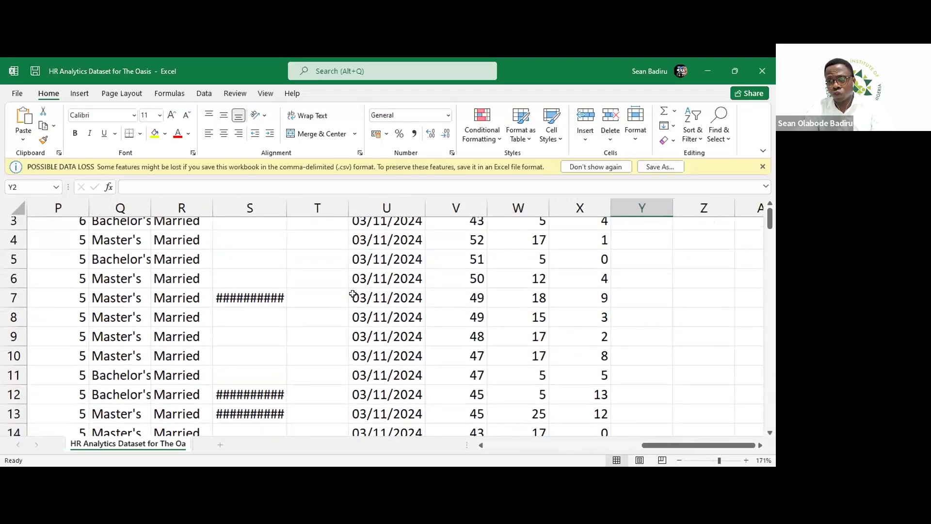
pyautogui.scroll(1, 353, 294)
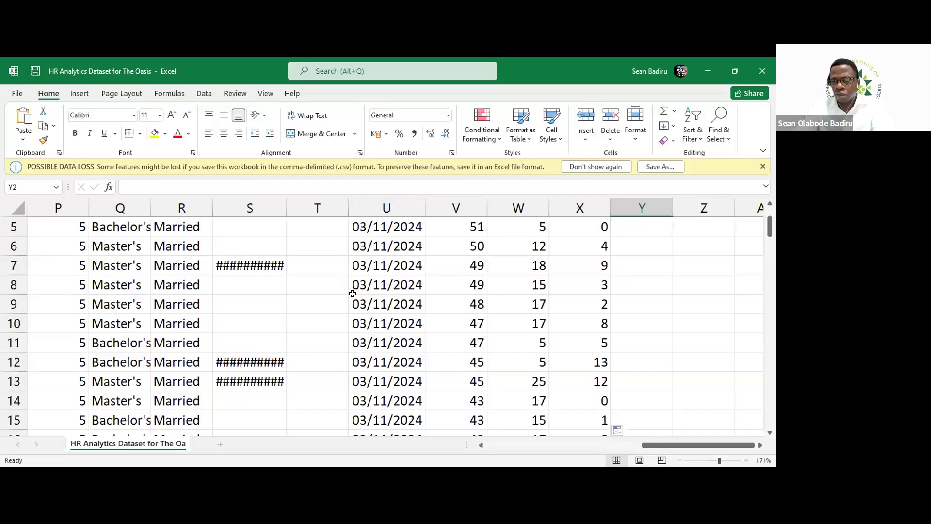
pyautogui.hscroll(-3, 262, 290)
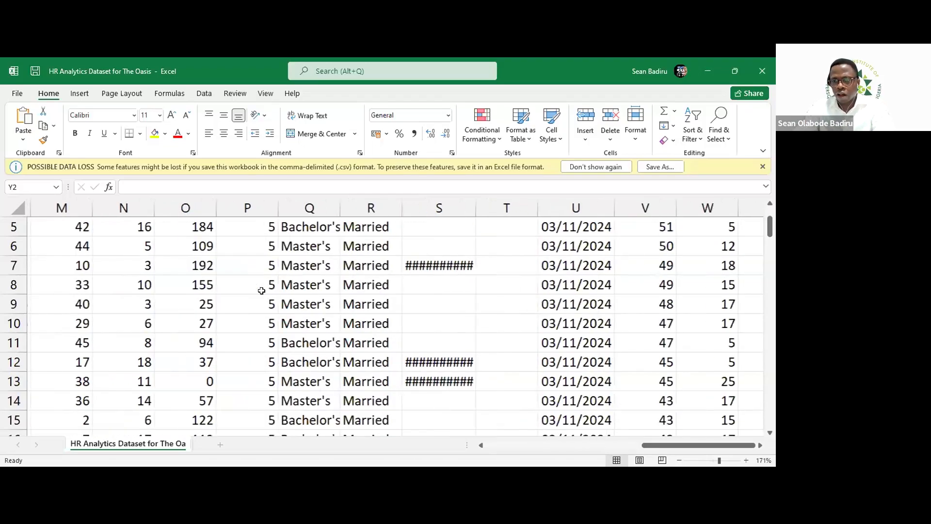
pyautogui.hscroll(-1, 262, 290)
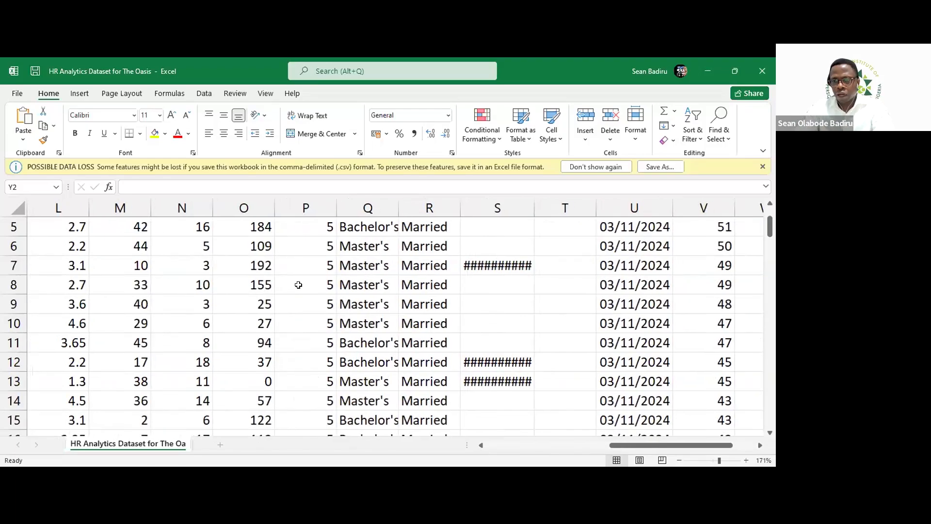
pyautogui.scroll(1, 298, 284)
pyautogui.scroll(1, 299, 285)
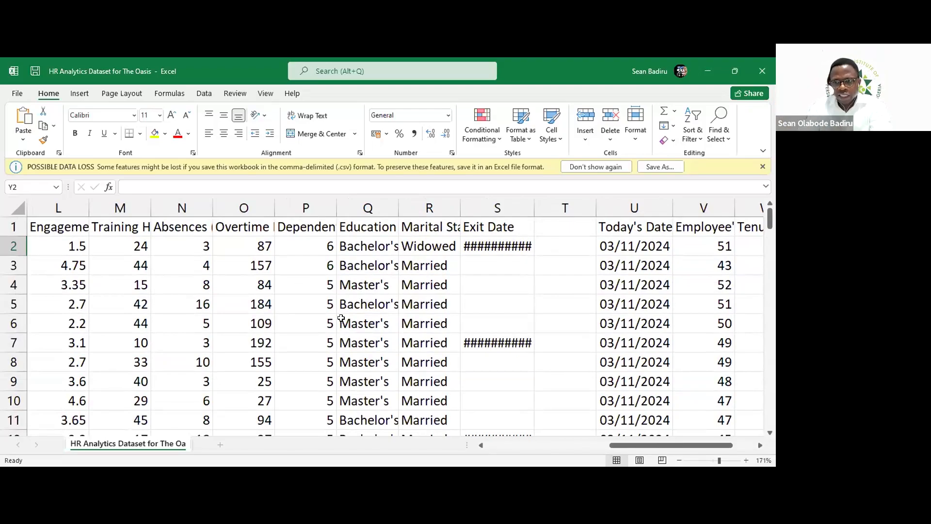
pyautogui.scroll(-1, 310, 310)
pyautogui.scroll(1, 307, 319)
pyautogui.scroll(-1, 306, 319)
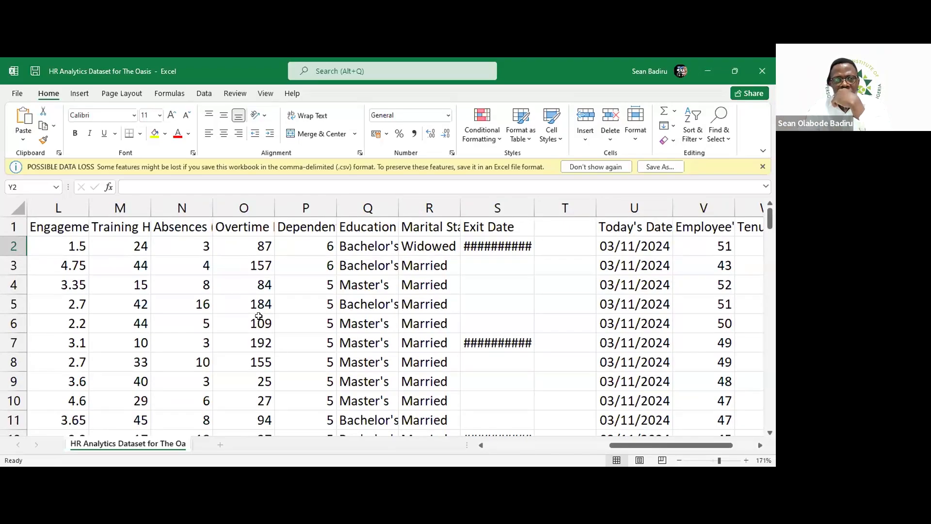
# Examine the dataset's leading columns, in particular the Managerial Level and Salary headers.
pyautogui.hscroll(-3, 259, 315)
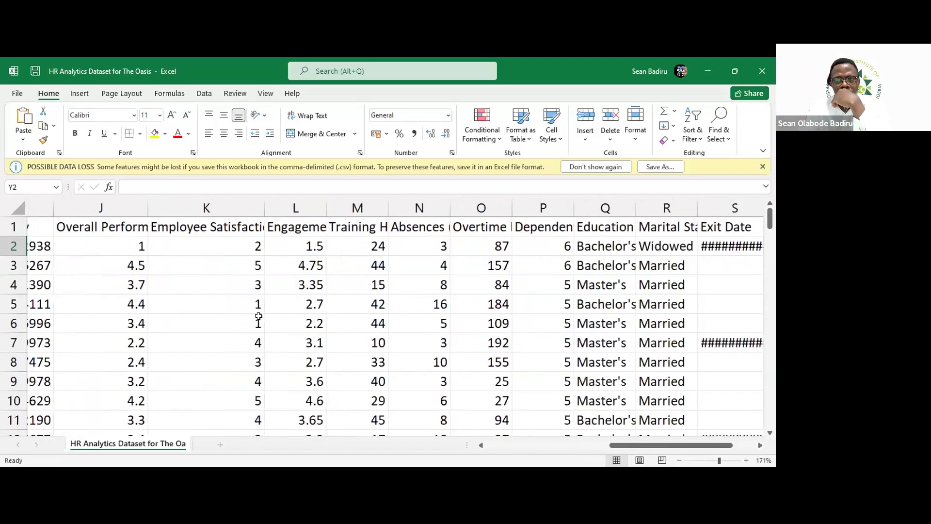
pyautogui.hscroll(-5, 258, 315)
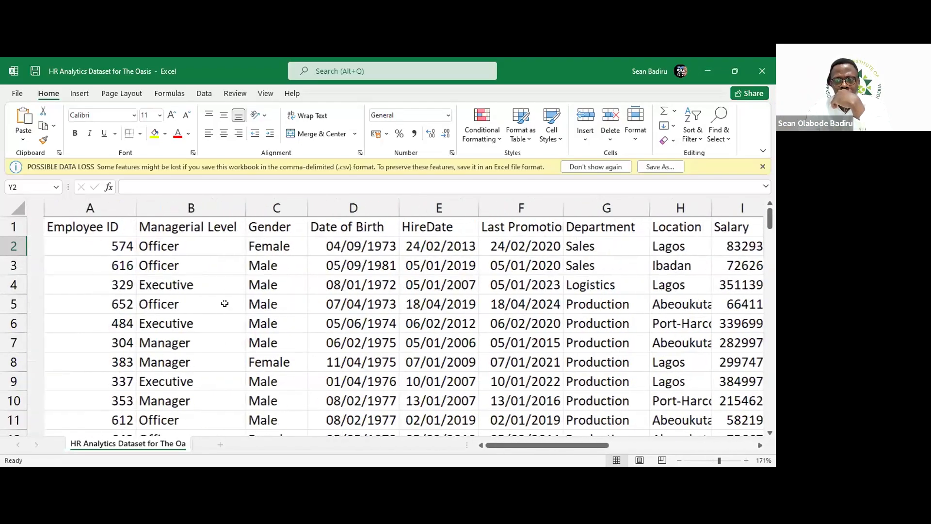
pyautogui.click(164, 223)
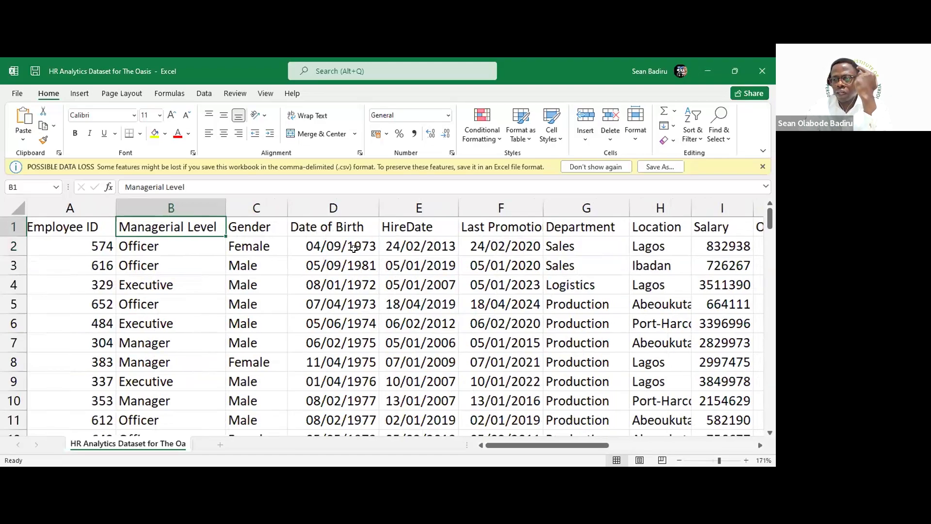
pyautogui.hscroll(3, 353, 249)
pyautogui.hscroll(2, 354, 248)
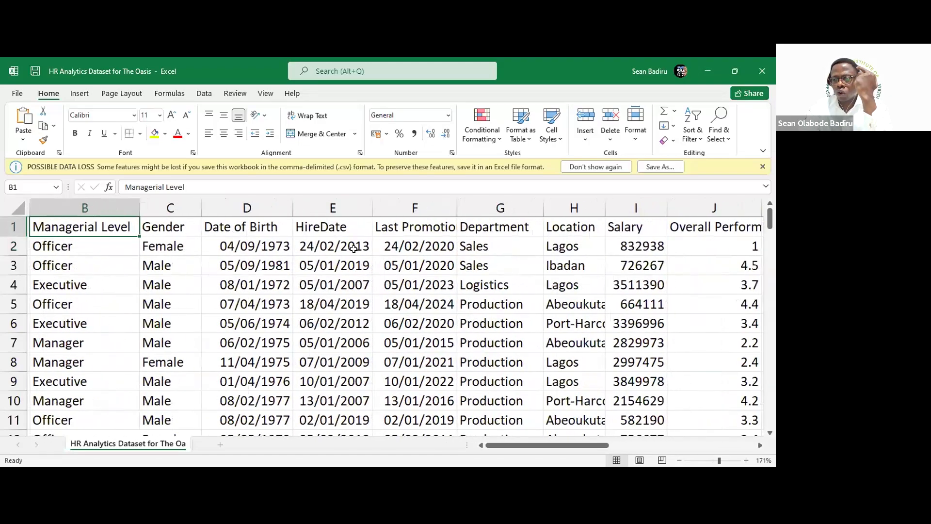
pyautogui.hscroll(2, 353, 248)
pyautogui.hscroll(3, 354, 248)
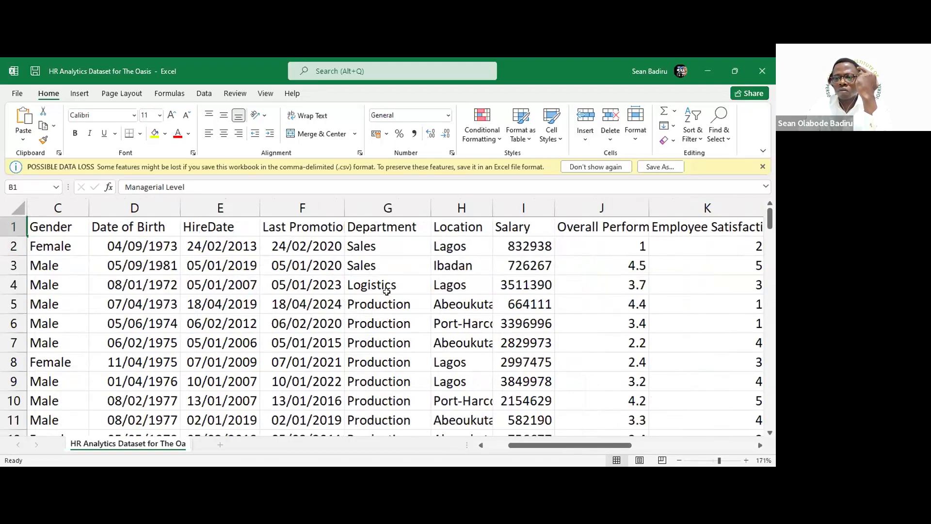
pyautogui.hscroll(2, 387, 291)
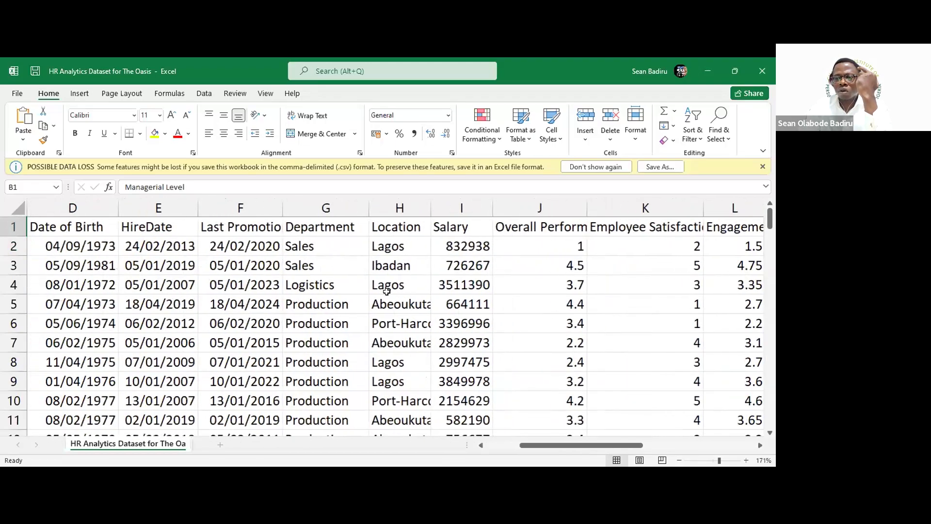
pyautogui.click(464, 228)
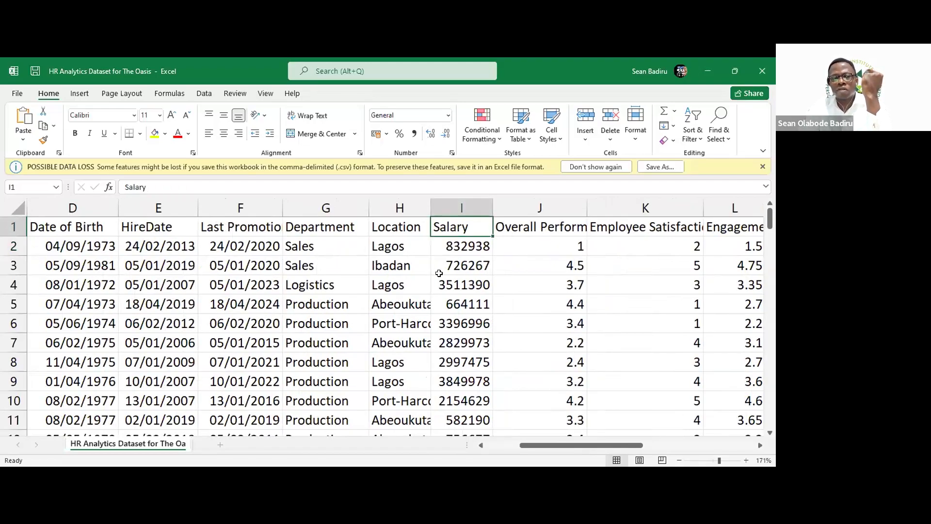
# Start an AVERAGEIF formula in the empty cell Z2 beside the calculated columns.
pyautogui.scroll(-2, 435, 311)
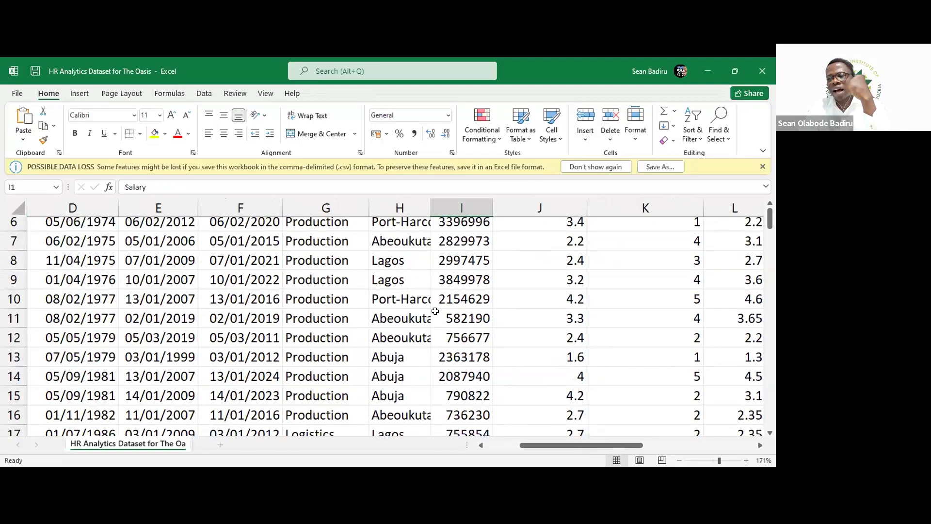
pyautogui.hscroll(5, 435, 311)
pyautogui.scroll(1, 435, 311)
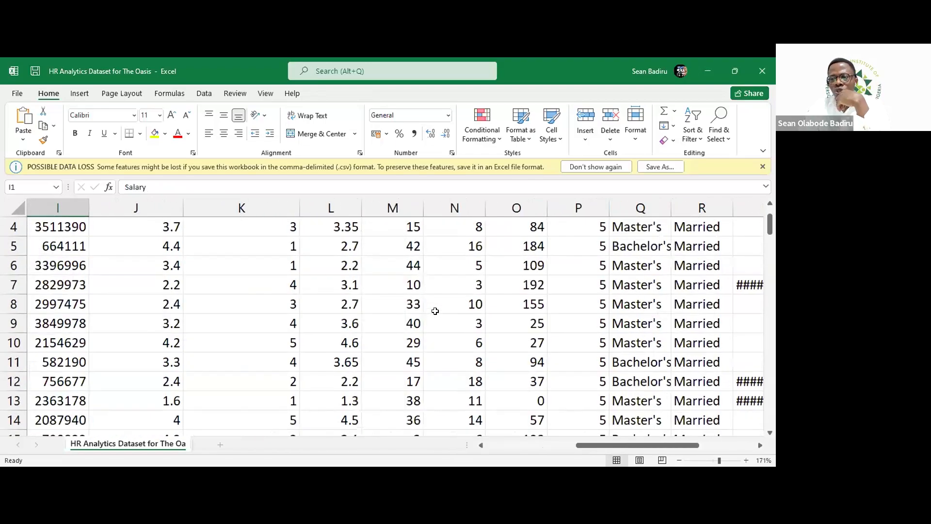
pyautogui.hscroll(6, 434, 311)
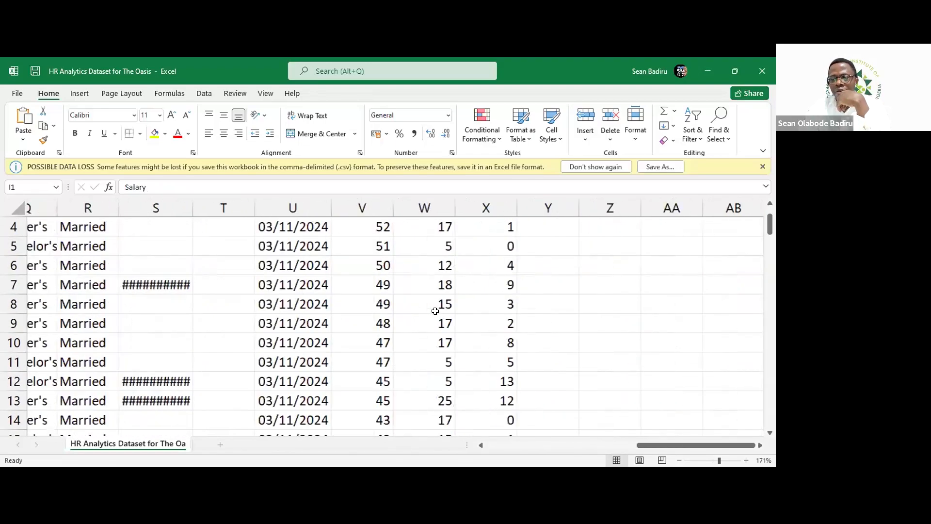
pyautogui.hscroll(2, 435, 310)
pyautogui.scroll(1, 435, 311)
pyautogui.hscroll(1, 435, 311)
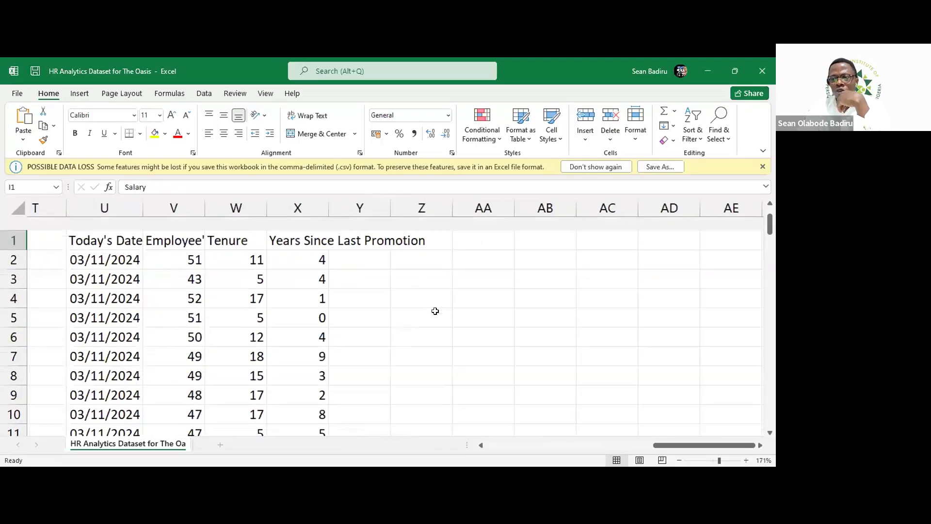
pyautogui.click(425, 240)
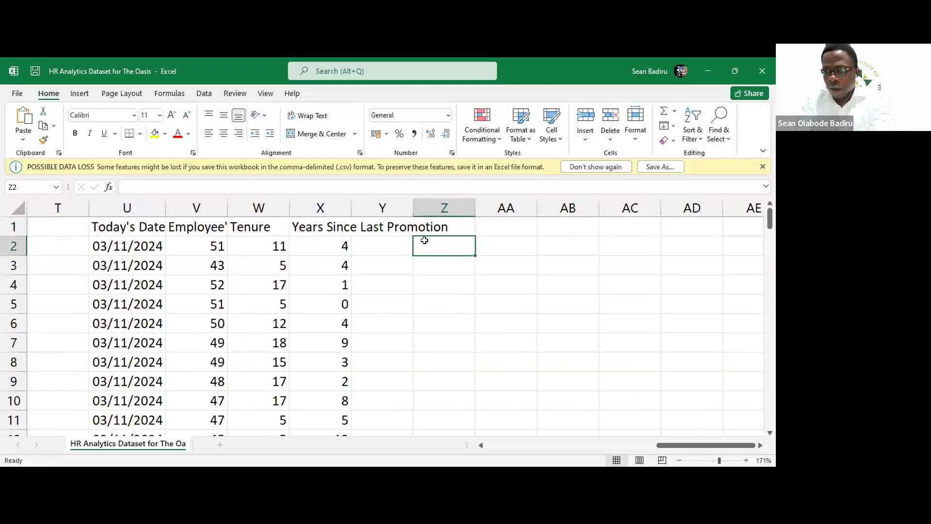
pyautogui.write('=')
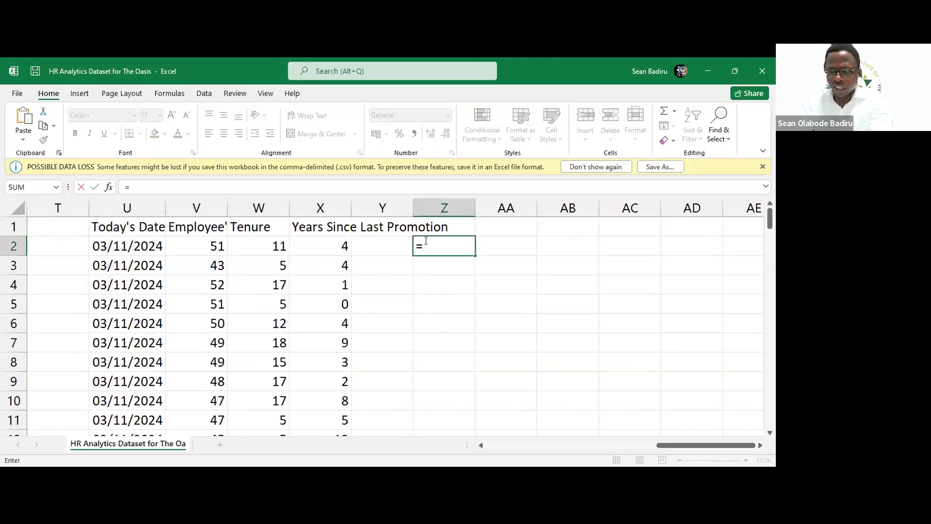
pyautogui.write('AVERAGEIOF')
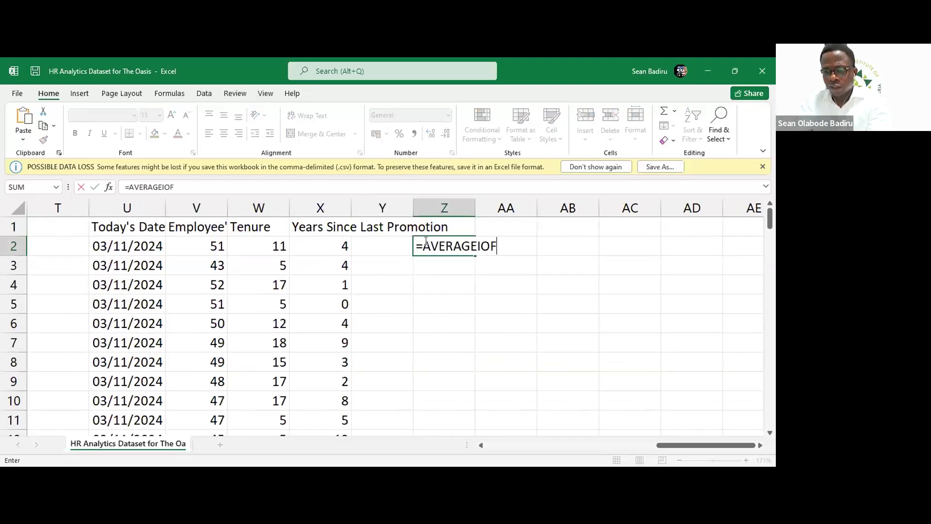
# Begin an AVERAGEIFS formula in cell Z2 with the whole column I:I as the average range.
pyautogui.press('BackSpace')
pyautogui.press('BackSpace')
pyautogui.write('FS')
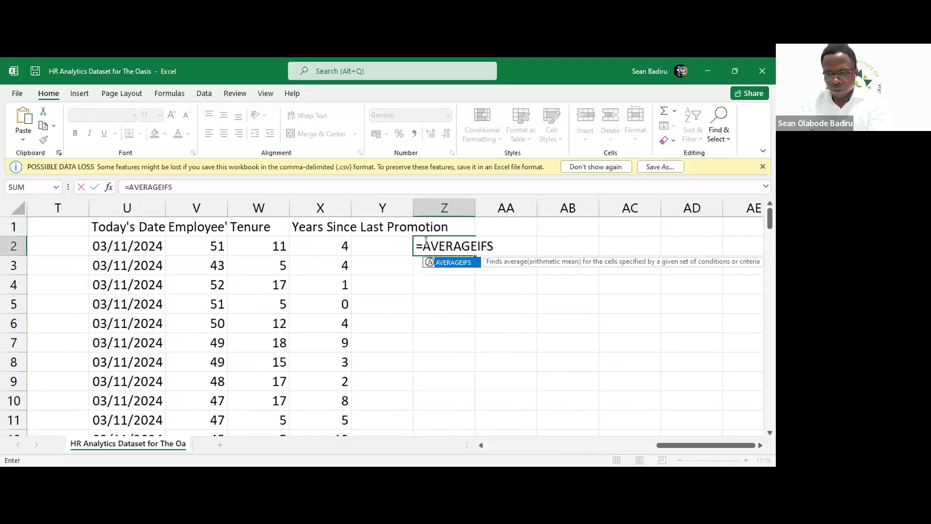
pyautogui.write('(')
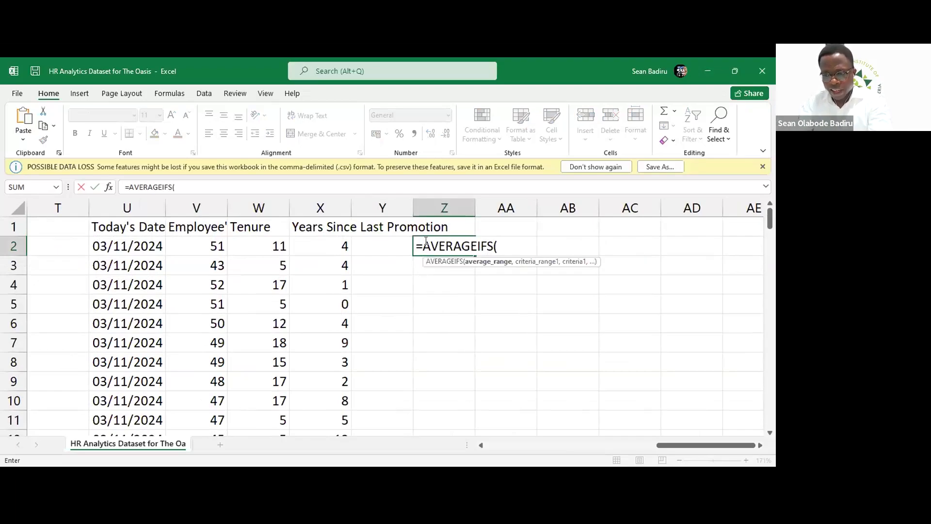
pyautogui.write(' I')
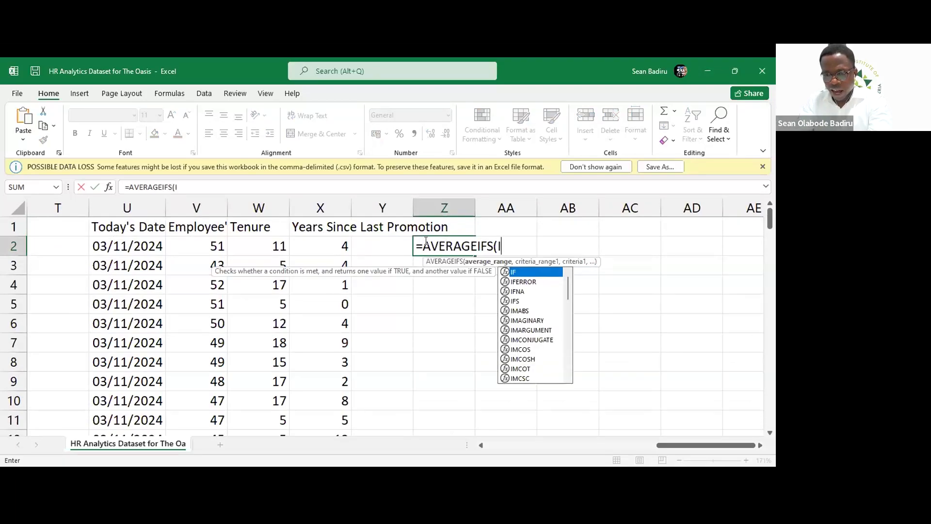
pyautogui.write(': ')
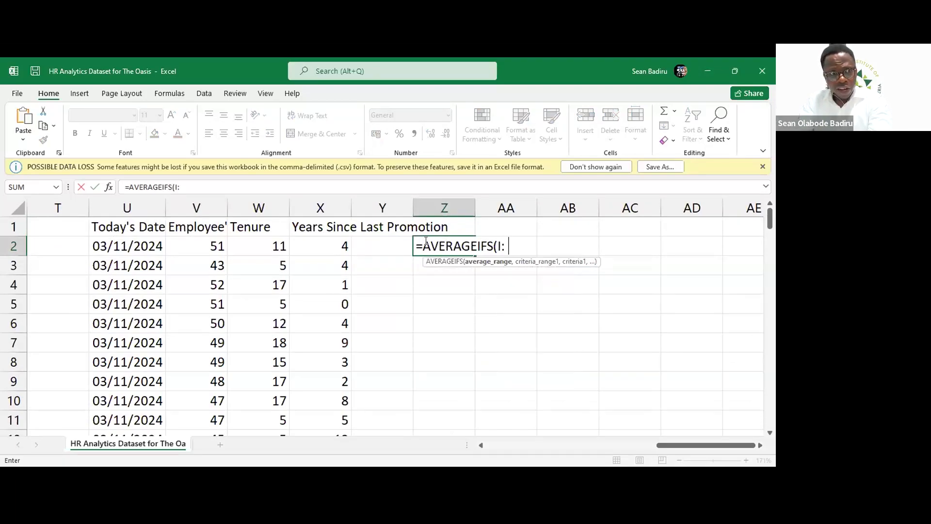
pyautogui.write('I')
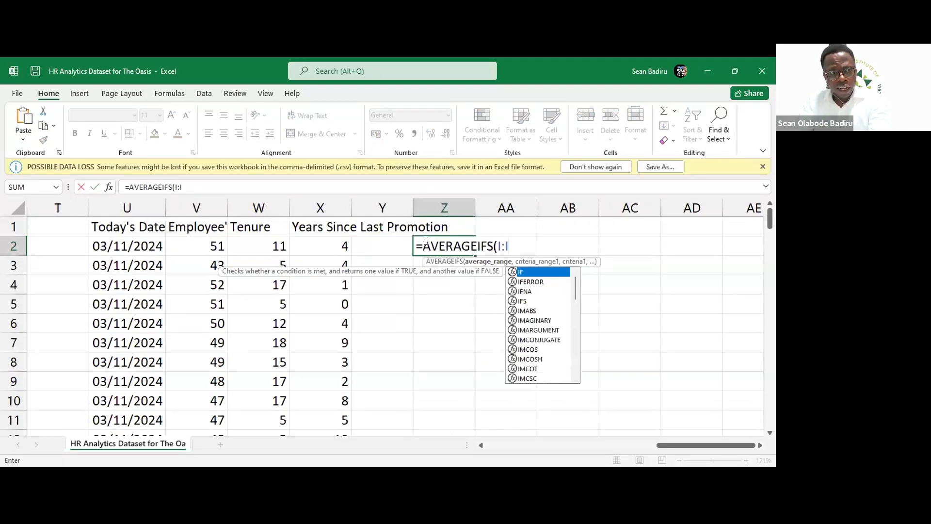
pyautogui.write(',')
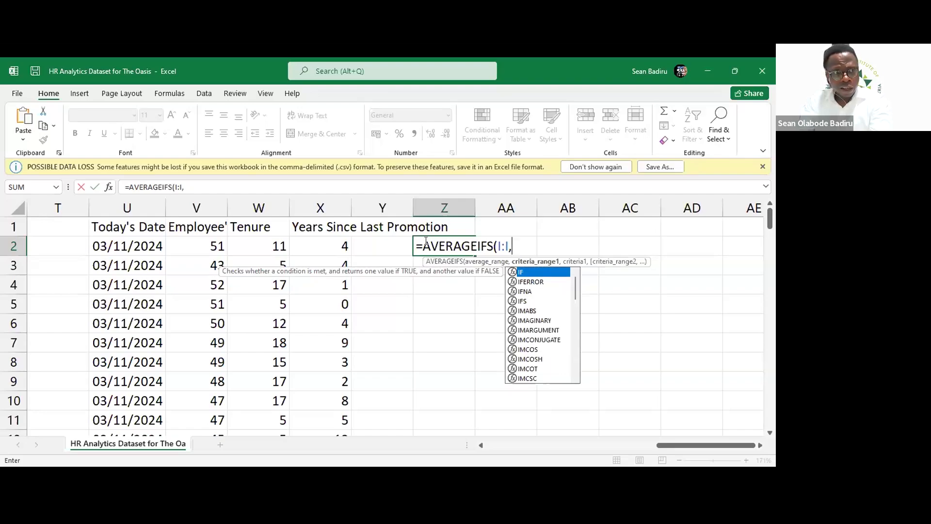
# Add the whole column B:B as the first criteria range of the AVERAGEIFS formula in Z2.
pyautogui.write('B')
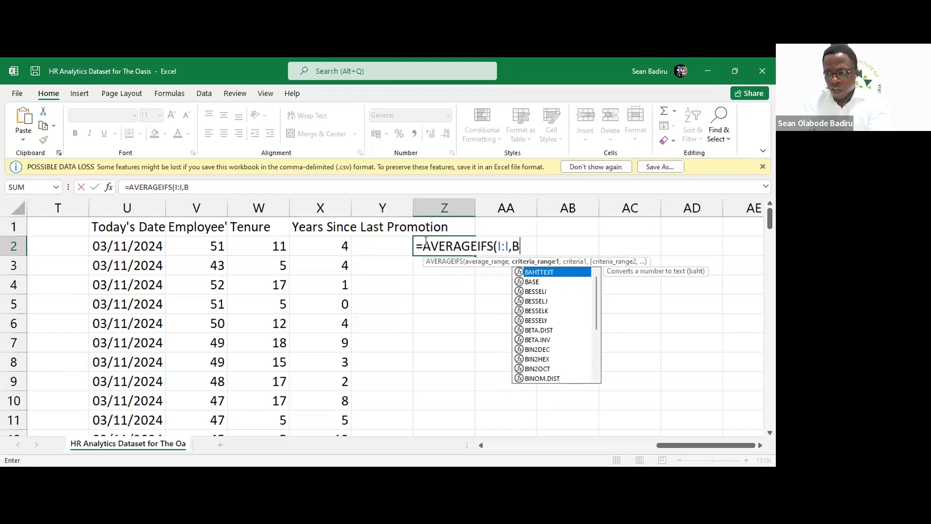
pyautogui.press('BackSpace')
pyautogui.write('B')
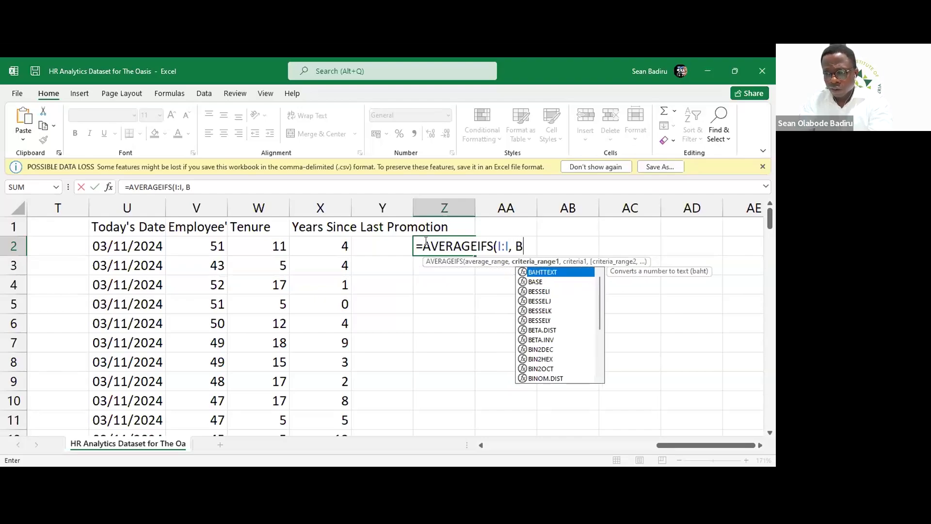
pyautogui.write(':B')
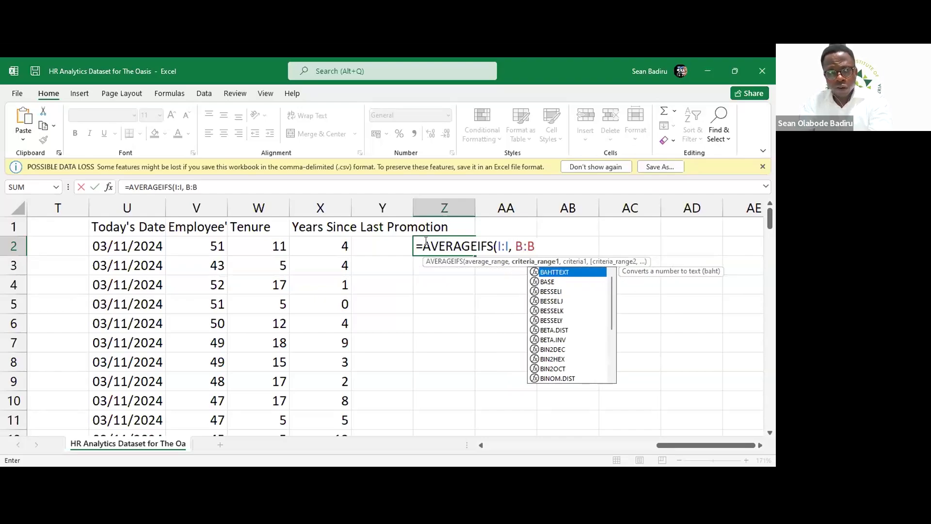
pyautogui.write(',')
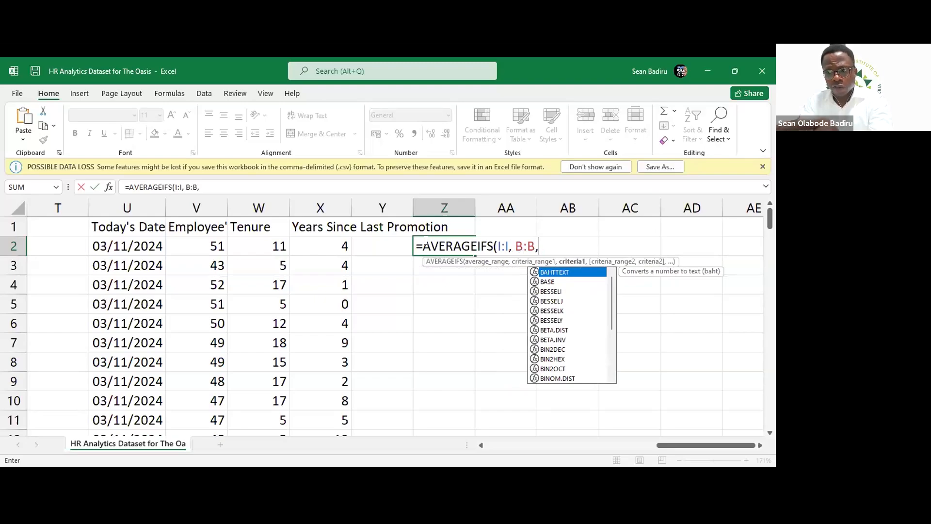
pyautogui.press('Escape')
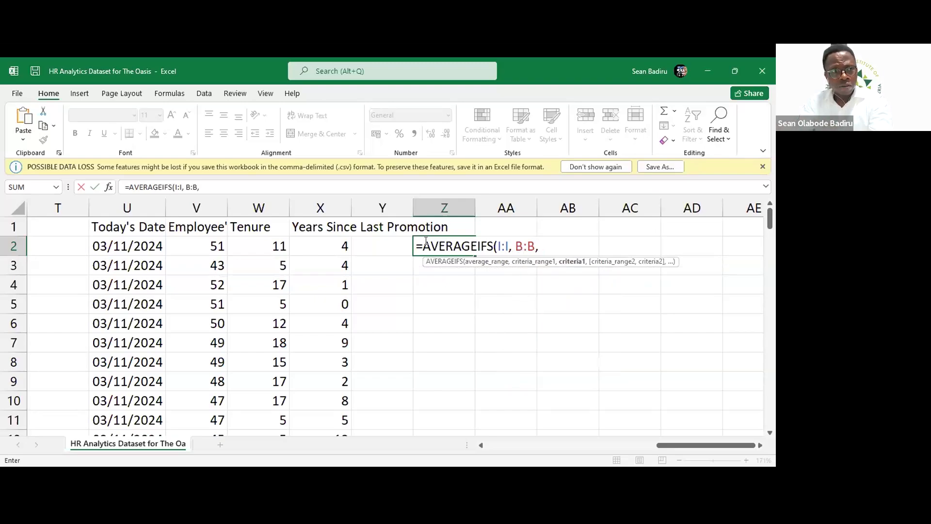
# Complete the Z2 formula as =AVERAGEIFS(I:I, B:B, "Officer"), copy its text and commit it.
pyautogui.write('"O')
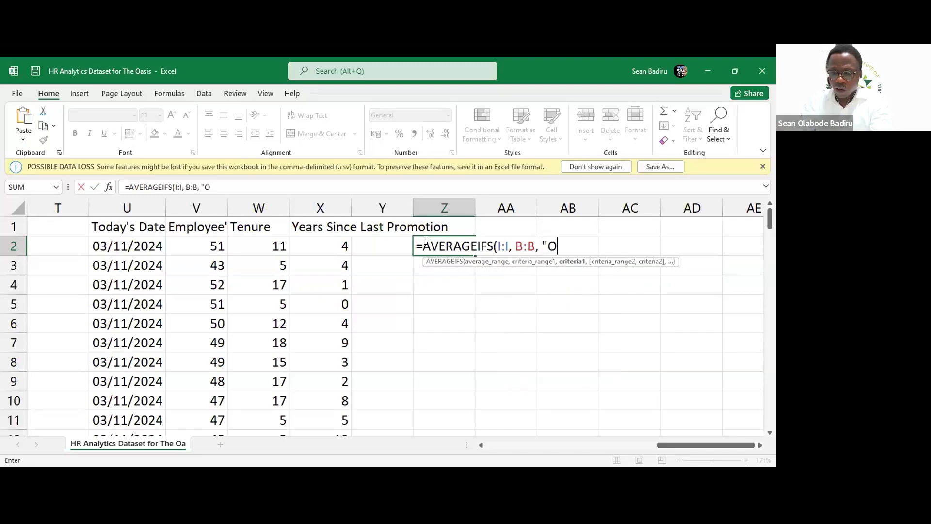
pyautogui.write('fficer"')
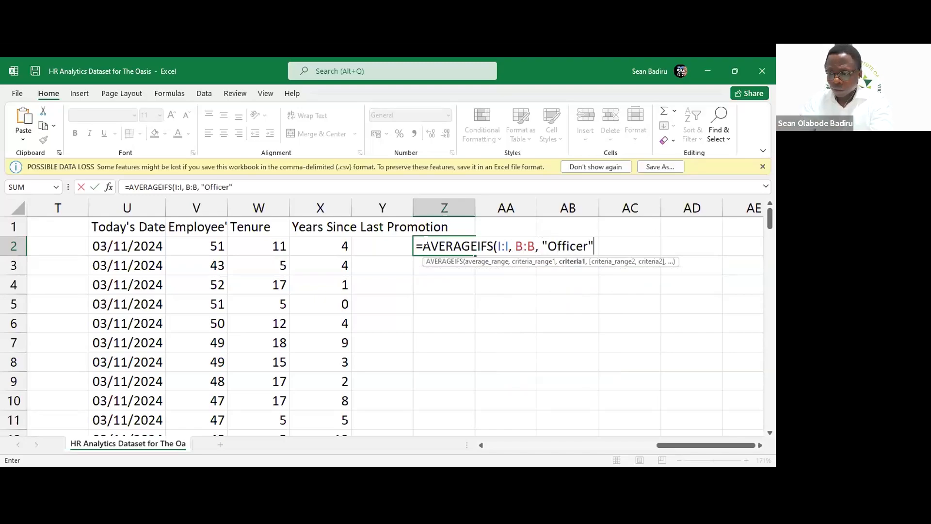
pyautogui.press('BackSpace')
pyautogui.write('}')
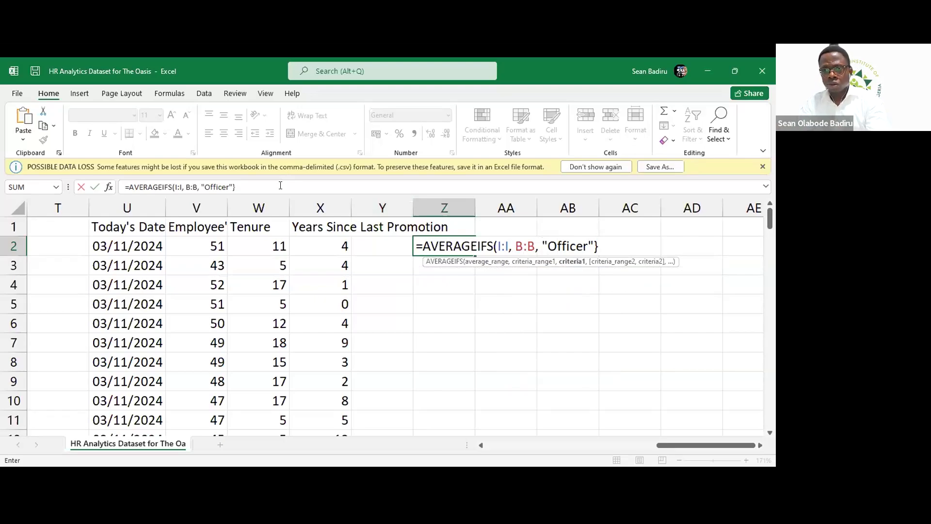
pyautogui.click(280, 186)
pyautogui.press('BackSpace')
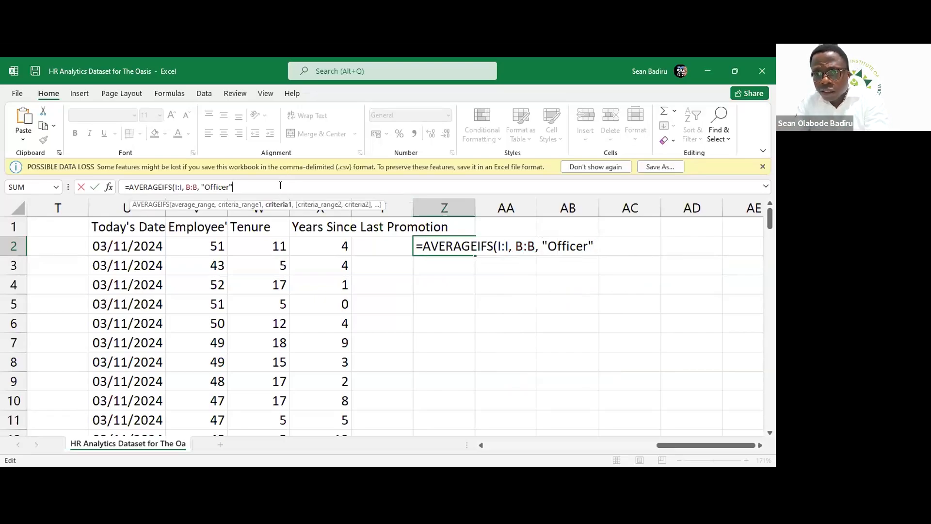
pyautogui.write(')')
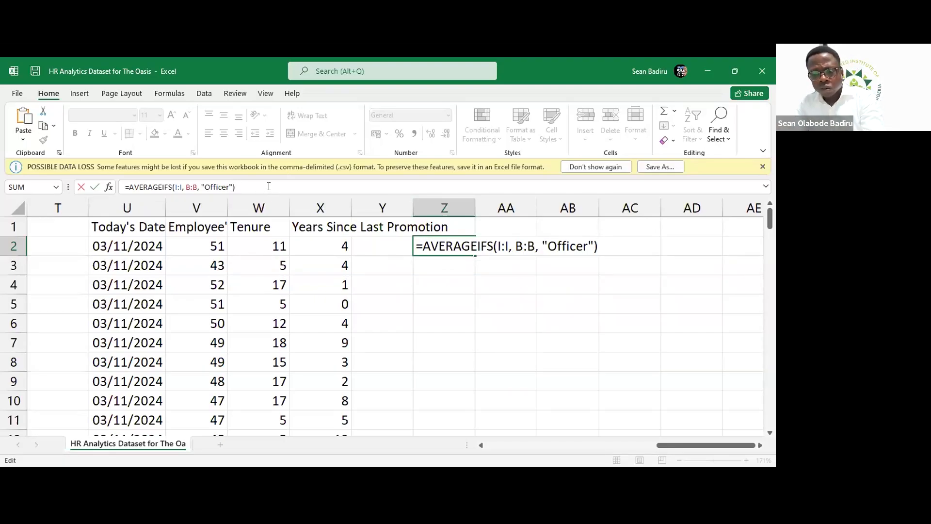
pyautogui.hotkey('ctrl', 'a')
pyautogui.hotkey('ctrl', 'c')
pyautogui.press('Return')
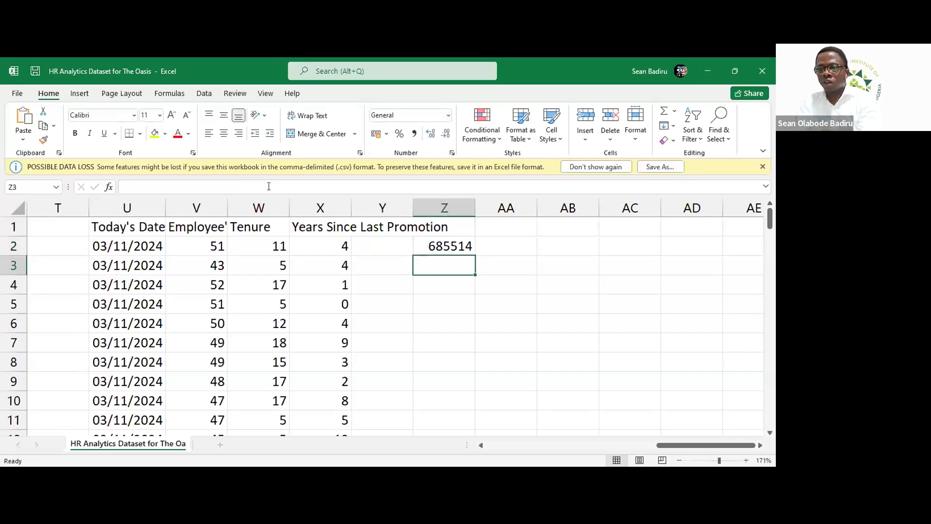
# Paste the copied AVERAGEIFS formula into Z3 and change its criterion to "Executive".
pyautogui.click(459, 245)
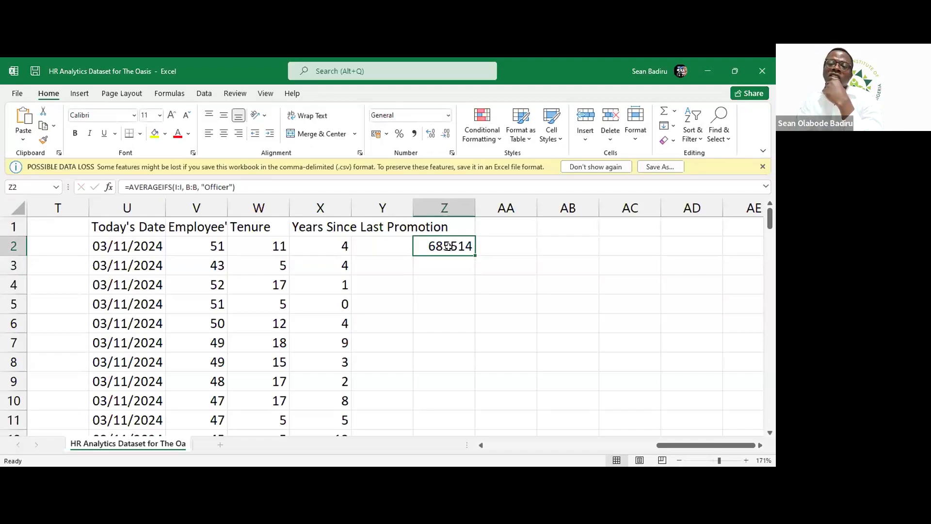
pyautogui.click(454, 265)
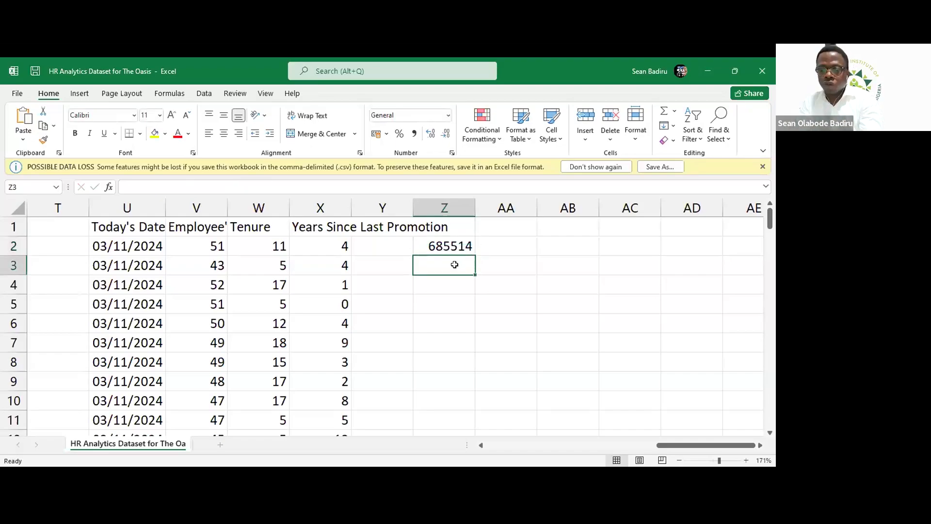
pyautogui.write('=AVERAGEIFS(I:I, B:B, "Office")')
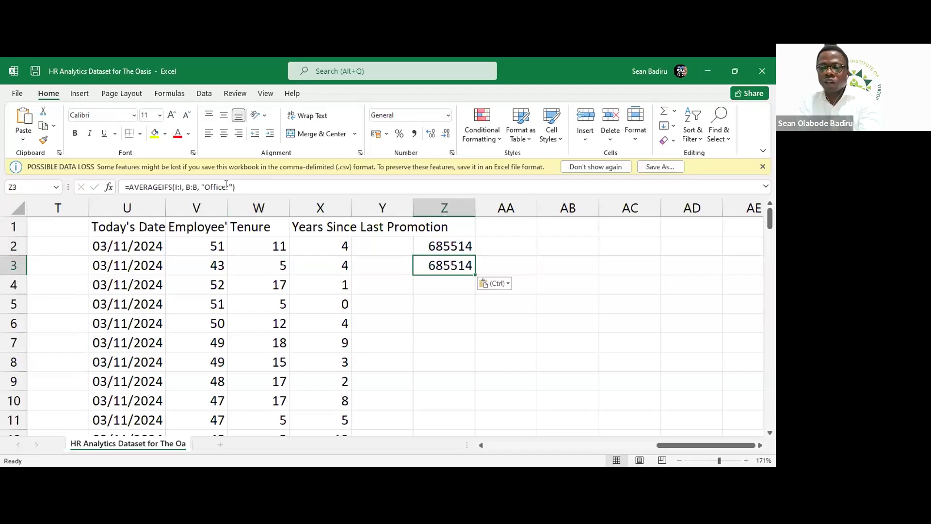
pyautogui.moveTo(229, 187); pyautogui.dragTo(206, 186)
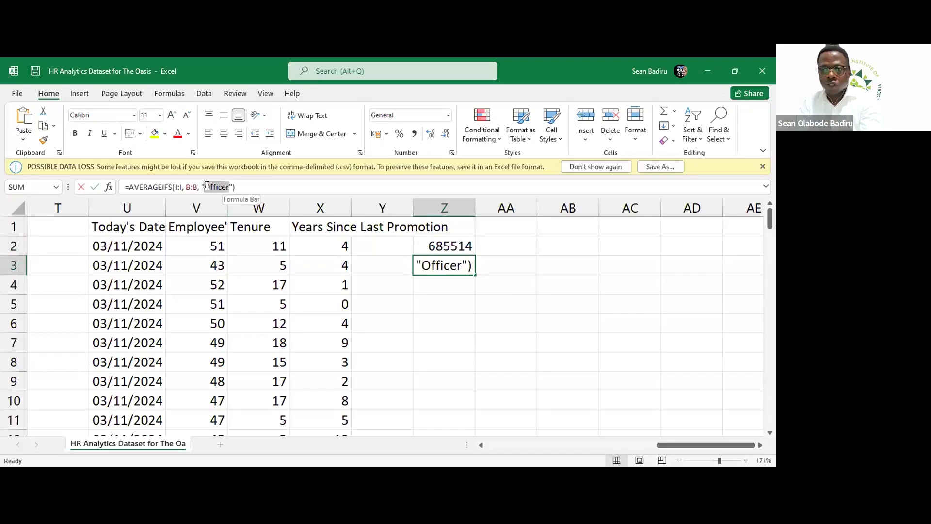
pyautogui.write('Exec')
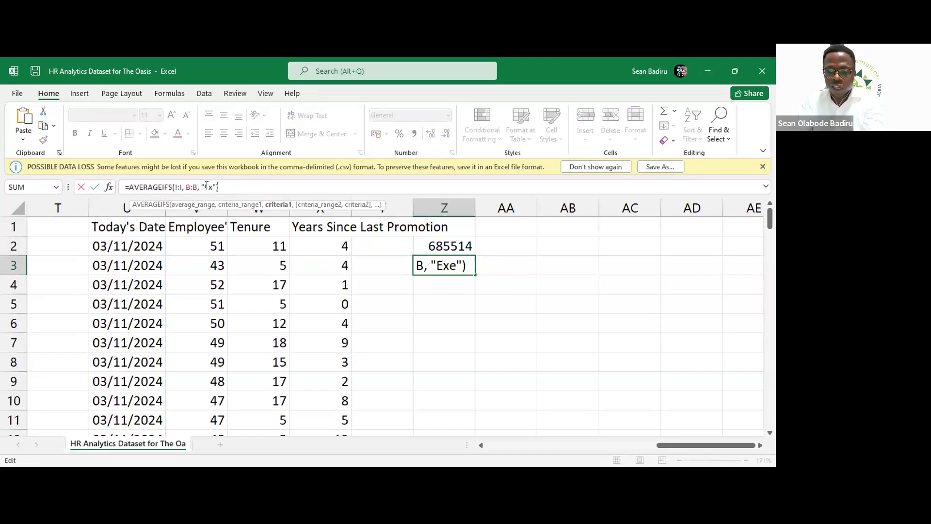
pyautogui.write('ut')
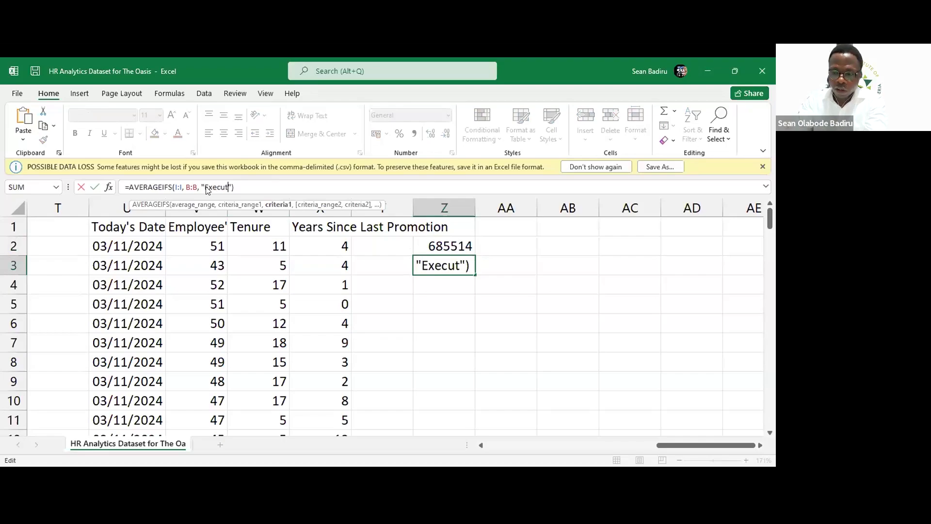
pyautogui.write('ive')
pyautogui.press('Return')
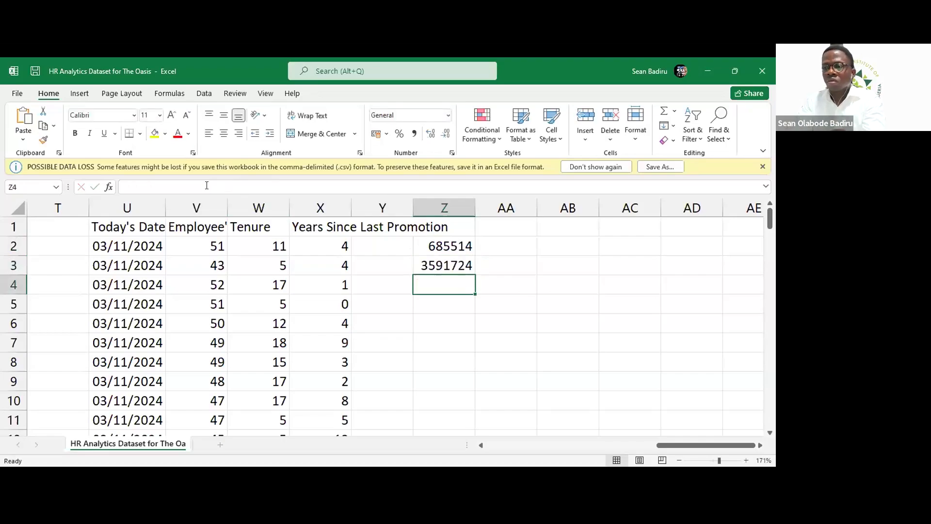
# Paste the copied AVERAGEIFS formula into Z4 and change its criterion to "manager".
pyautogui.click(460, 264)
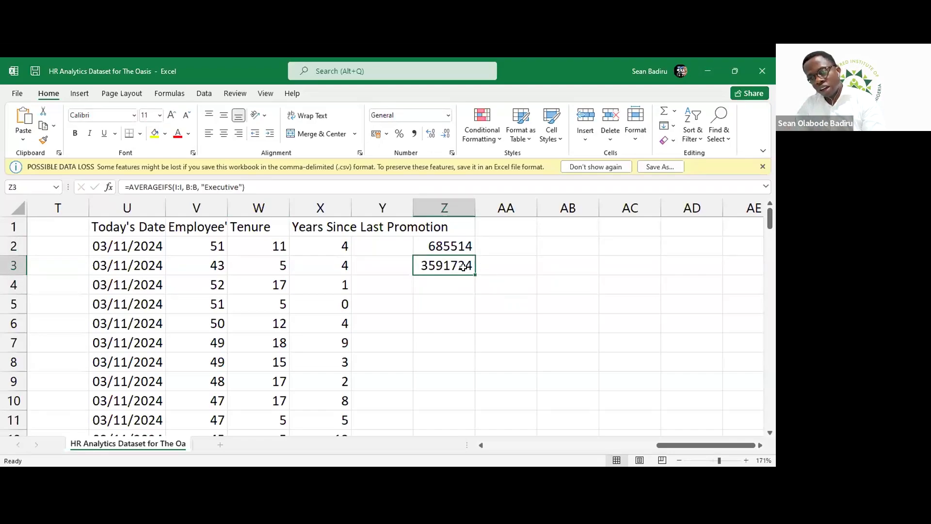
pyautogui.click(445, 280)
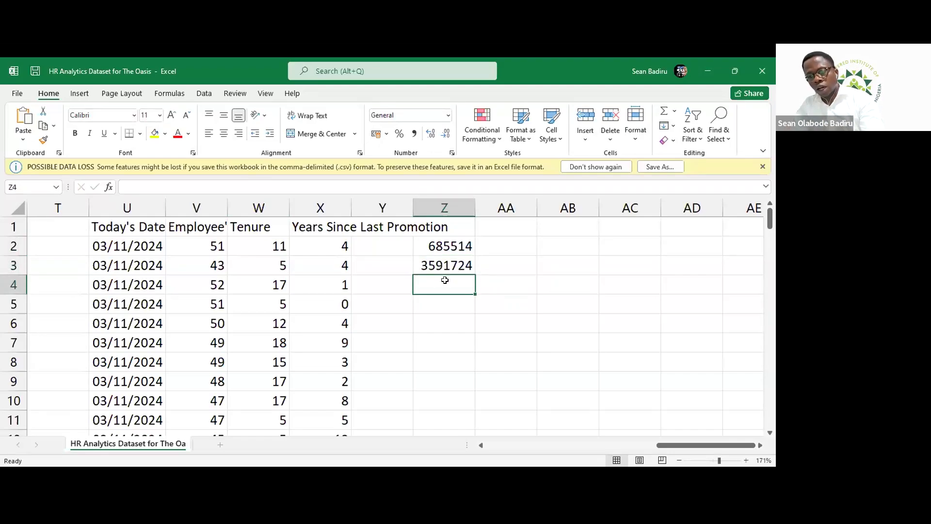
pyautogui.hotkey('ctrl', 'v')
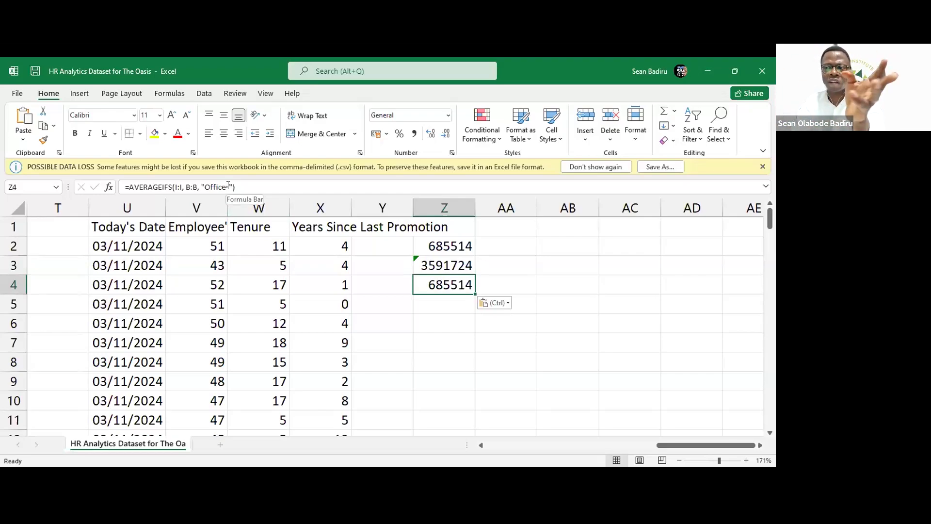
pyautogui.moveTo(227, 187); pyautogui.dragTo(204, 186)
pyautogui.write('manager')
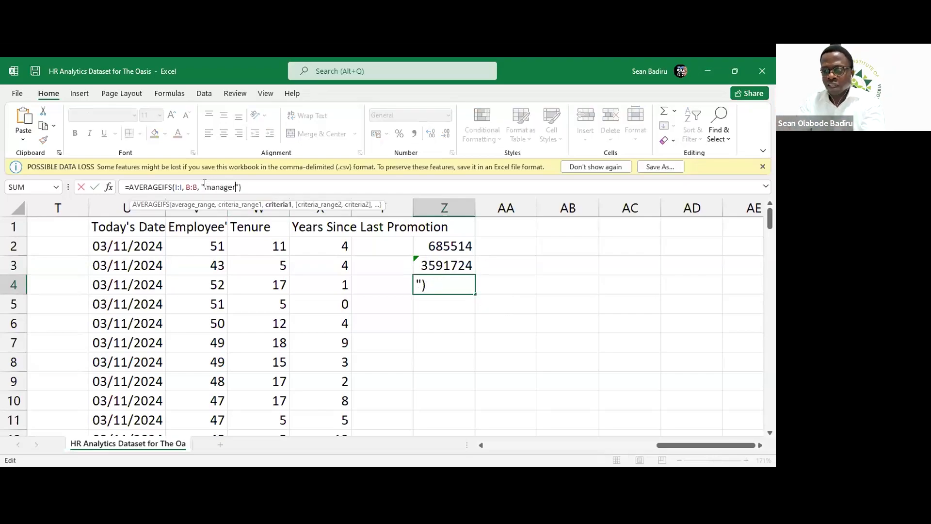
pyautogui.press('Return')
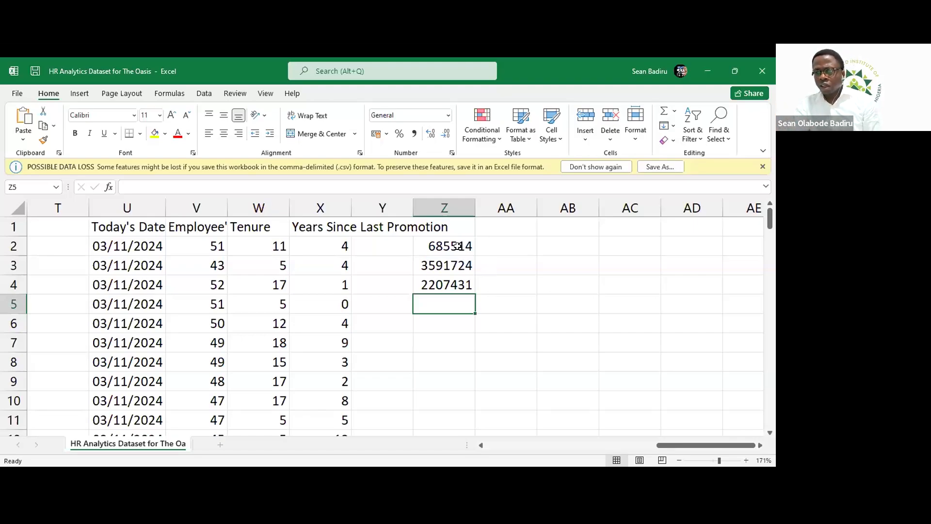
# Clear the three average formulas from cells Z2:Z4.
pyautogui.moveTo(457, 246); pyautogui.dragTo(460, 286)
pyautogui.press('Delete')
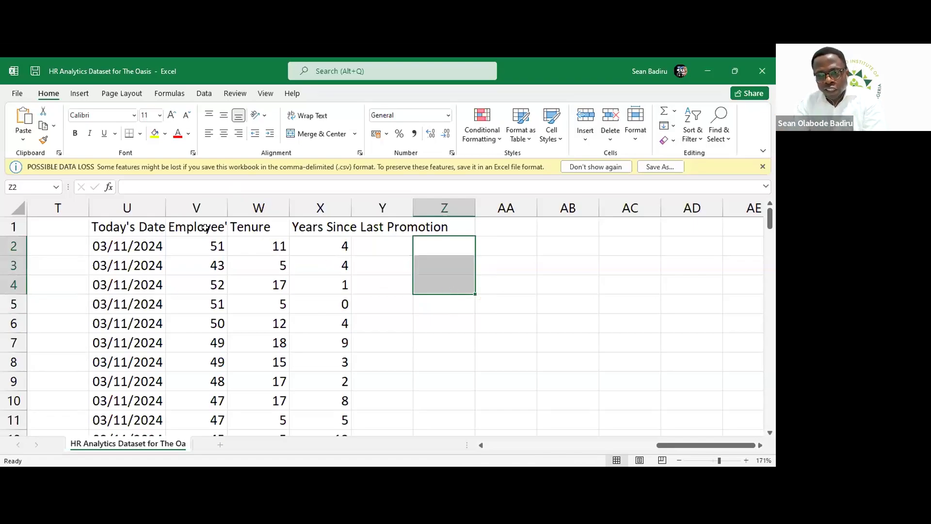
# Widen the Exit Date column S until its dates display in full, and look through the entries.
pyautogui.hscroll(-3, 184, 243)
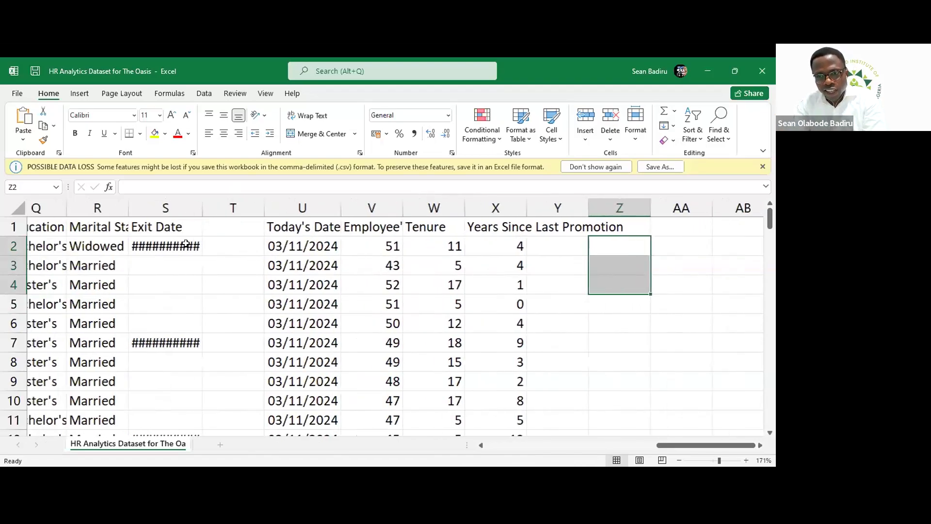
pyautogui.moveTo(225, 210); pyautogui.dragTo(251, 210)
pyautogui.scroll(-1, 236, 276)
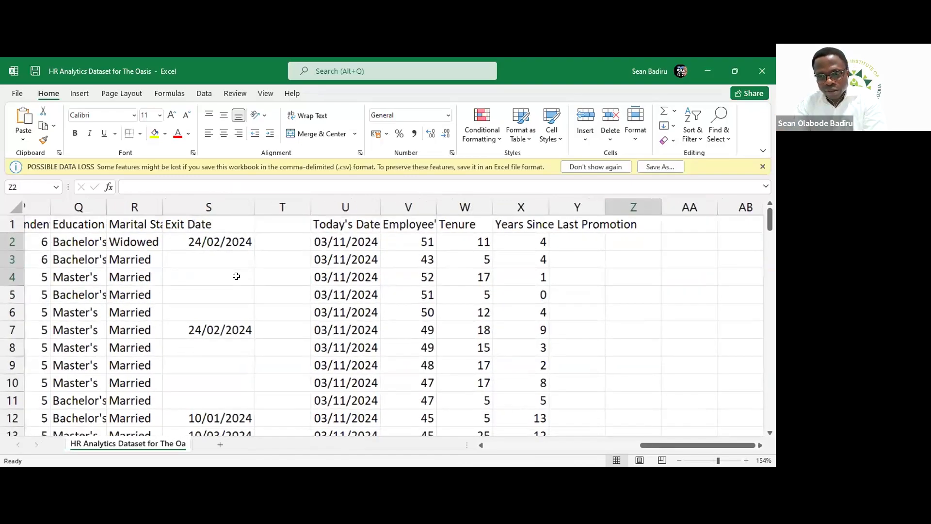
pyautogui.scroll(-5, 236, 275)
pyautogui.scroll(-2, 237, 276)
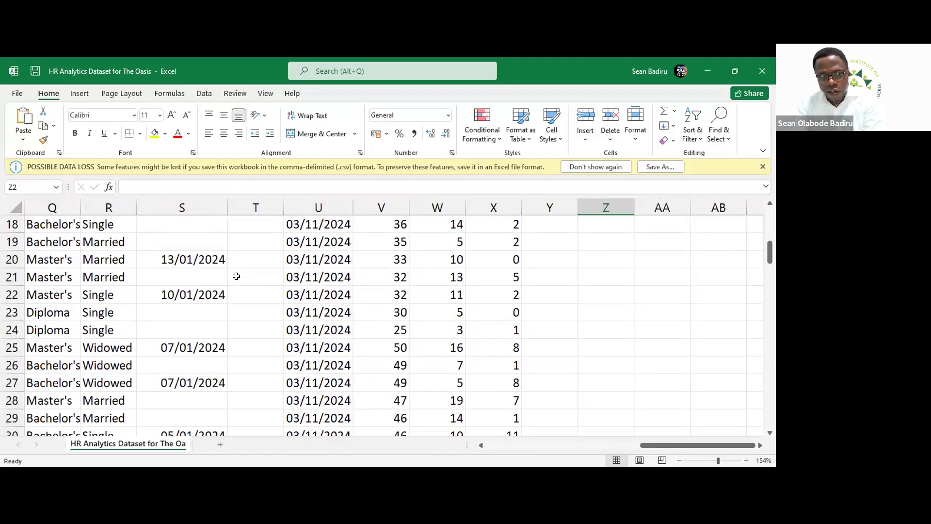
pyautogui.scroll(-1, 236, 276)
pyautogui.scroll(-2, 236, 275)
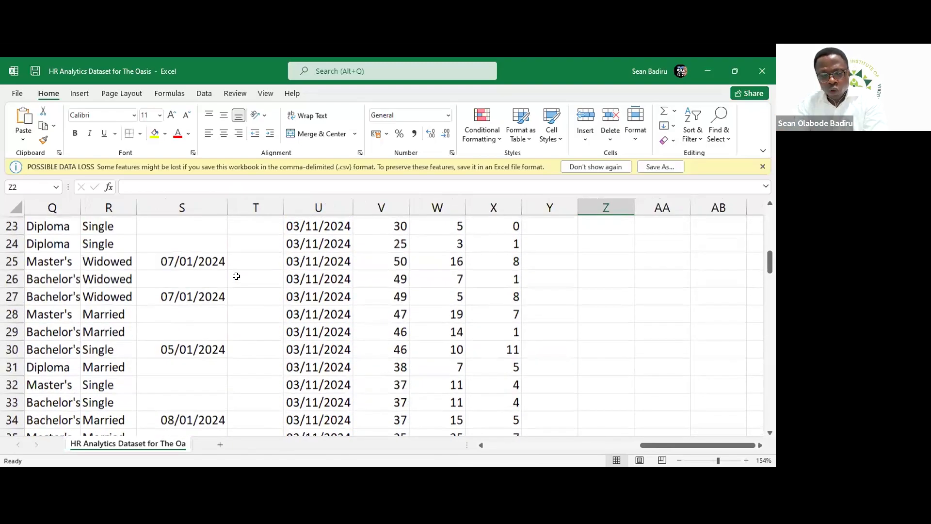
pyautogui.scroll(1, 236, 276)
pyautogui.scroll(6, 236, 276)
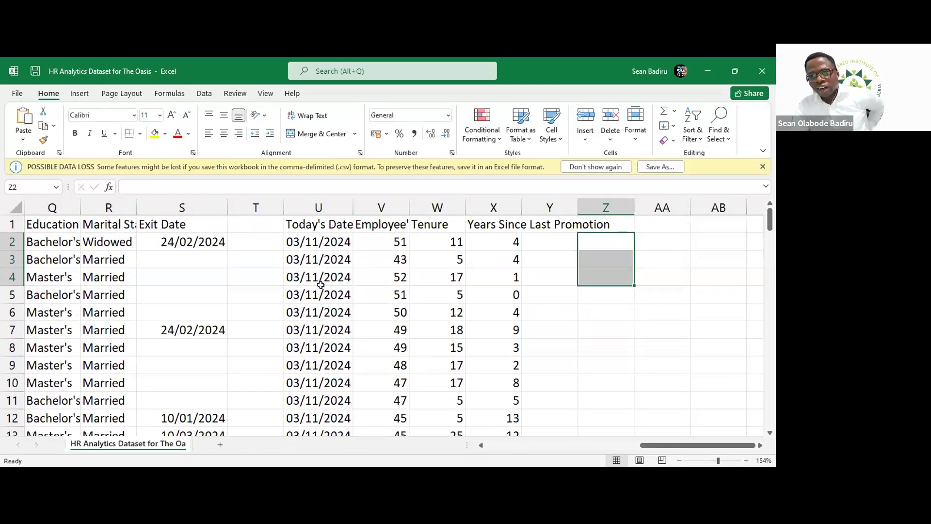
pyautogui.hscroll(3, 321, 284)
pyautogui.hscroll(1, 320, 285)
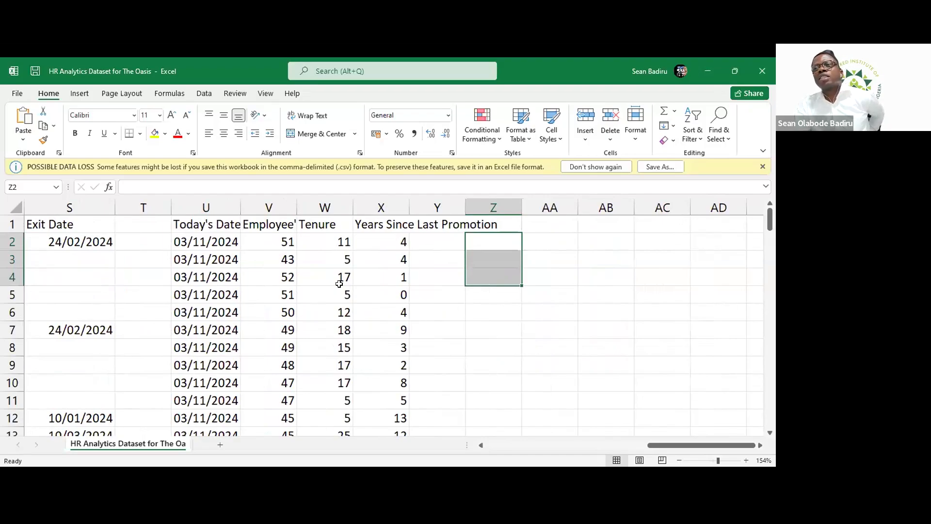
pyautogui.click(497, 308)
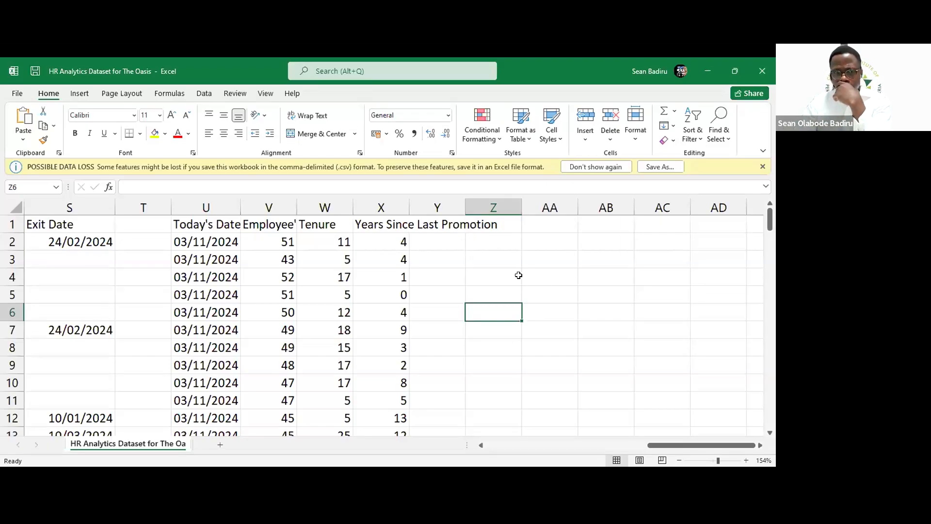
pyautogui.click(482, 269)
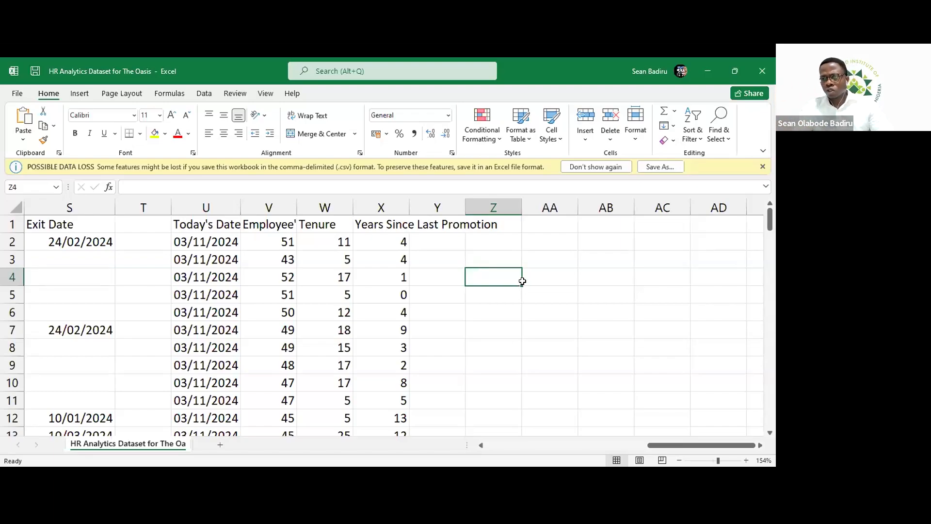
pyautogui.click(470, 245)
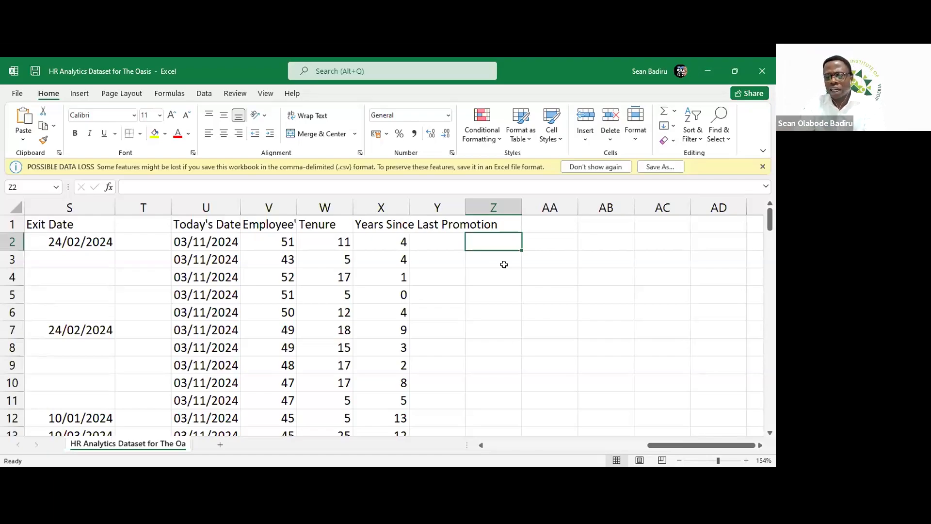
pyautogui.click(476, 262)
pyautogui.click(486, 242)
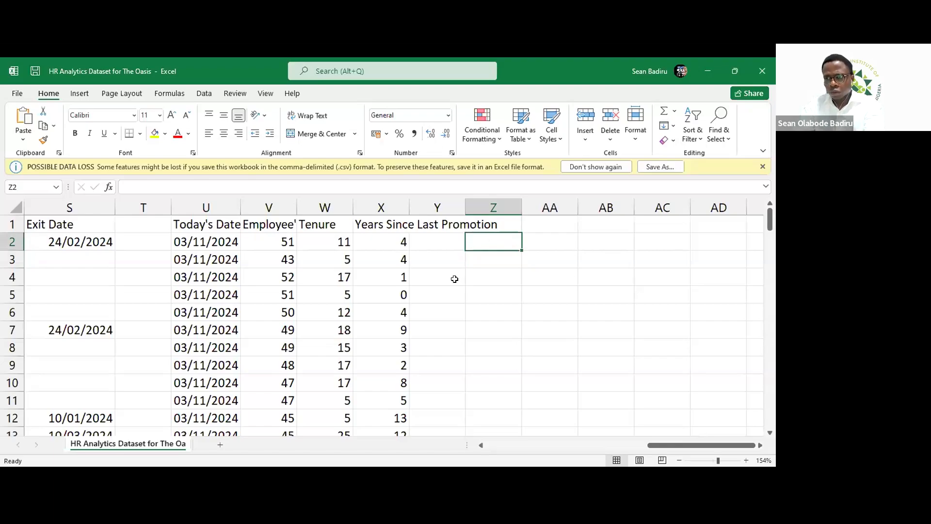
# Look through the dataset's rows and columns, from Employee ID and HireDate across to Exit Date and the calculated Tenure column.
pyautogui.scroll(-1, 454, 279)
pyautogui.scroll(1, 454, 278)
pyautogui.scroll(-16, 455, 279)
pyautogui.hscroll(-2, 454, 279)
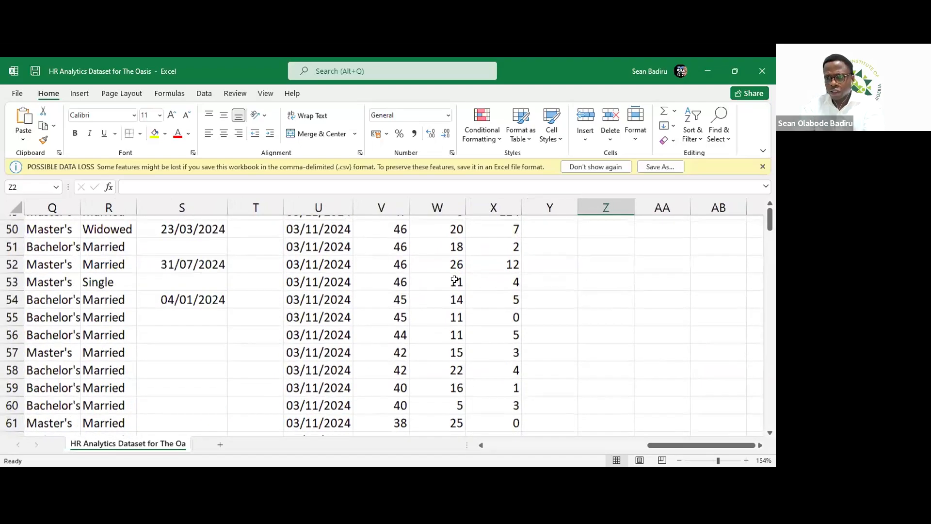
pyautogui.scroll(-11, 455, 280)
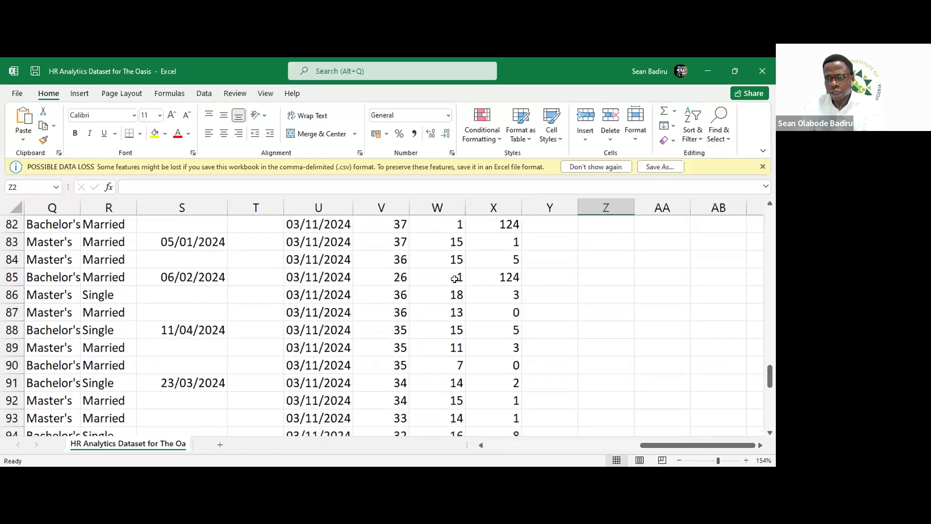
pyautogui.scroll(20, 454, 279)
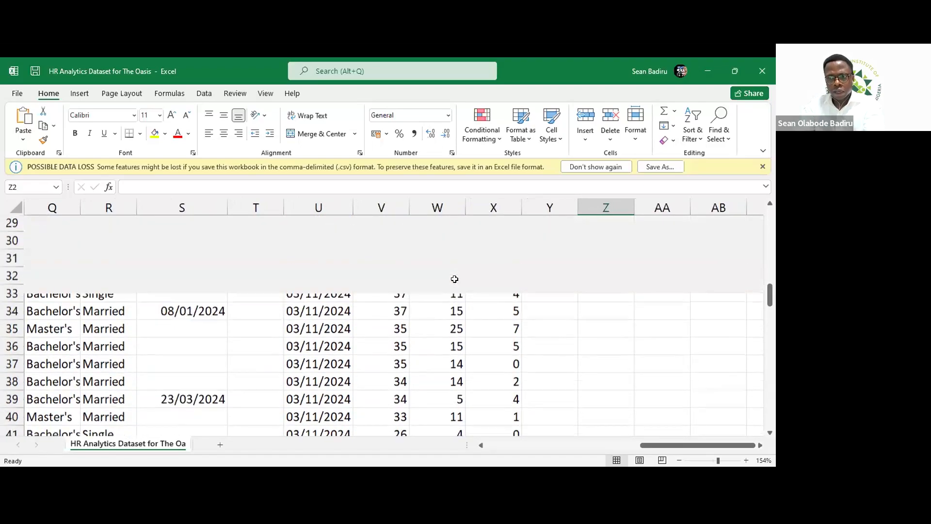
pyautogui.hscroll(-15, 253, 275)
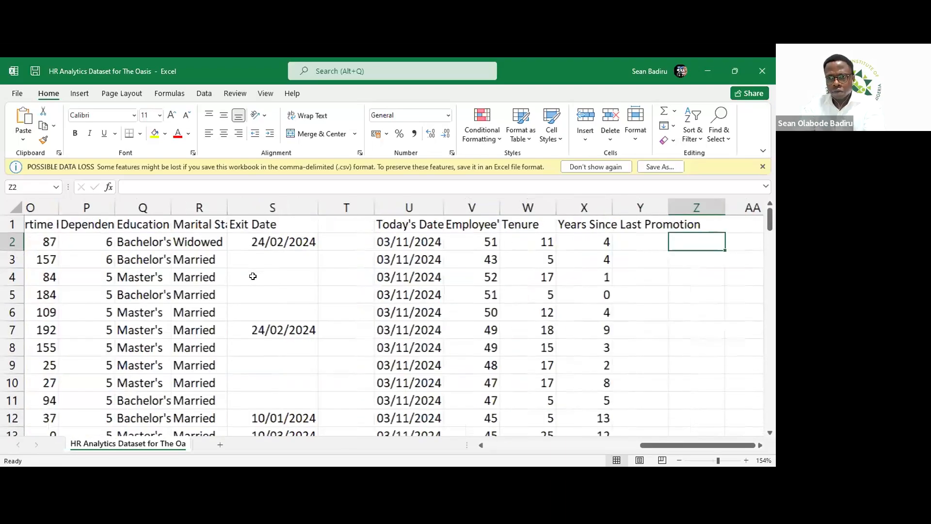
pyautogui.hscroll(-3, 253, 275)
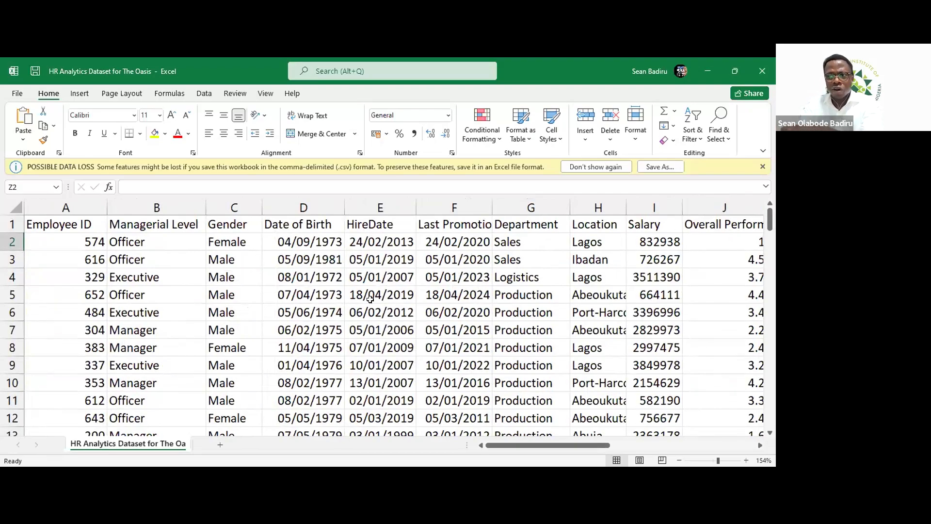
pyautogui.hscroll(5, 370, 299)
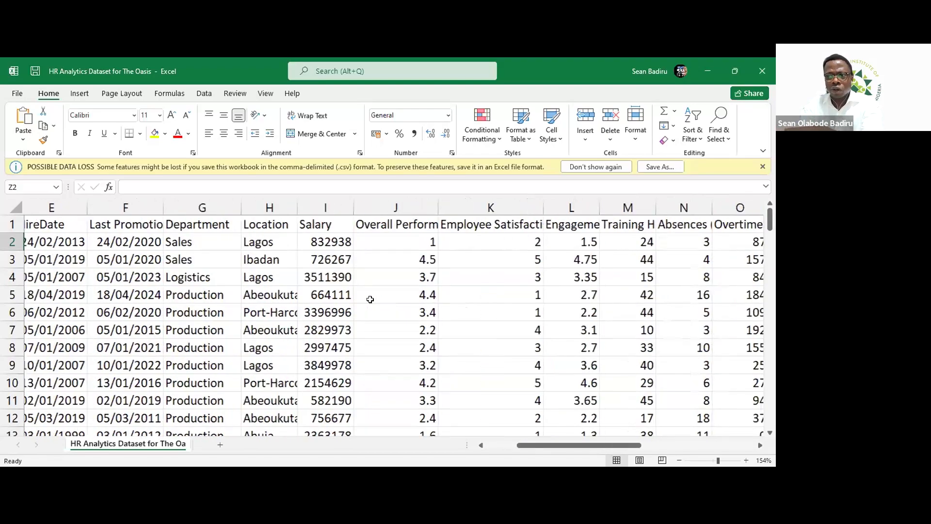
pyautogui.hscroll(2, 370, 299)
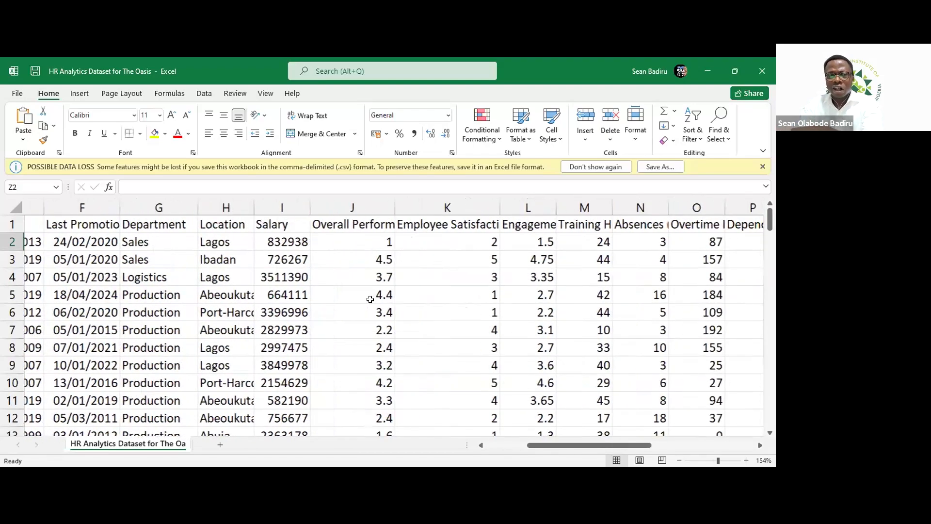
pyautogui.hscroll(4, 370, 299)
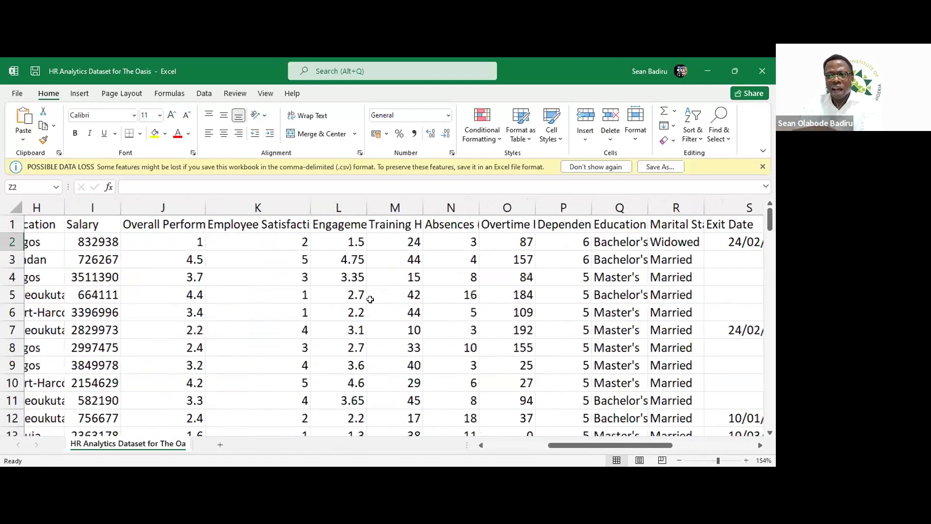
pyautogui.hscroll(2, 370, 299)
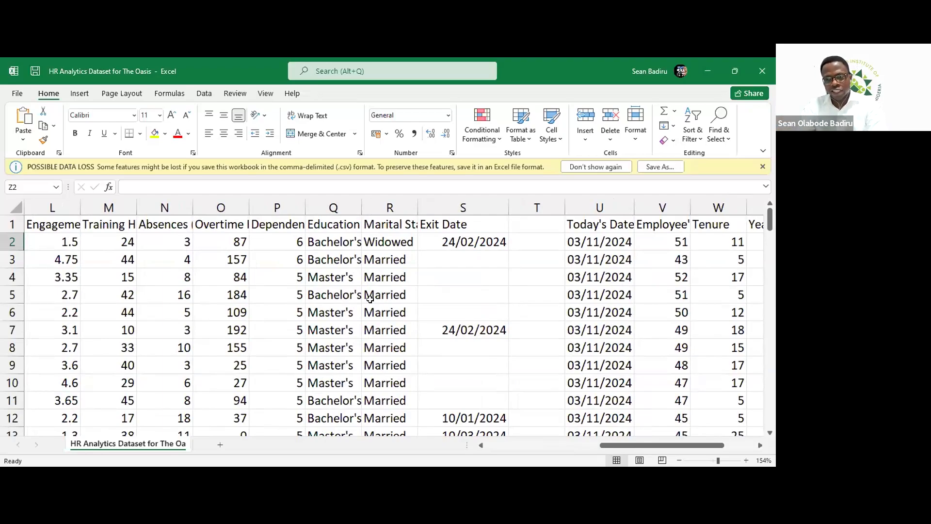
pyautogui.hscroll(-10, 267, 275)
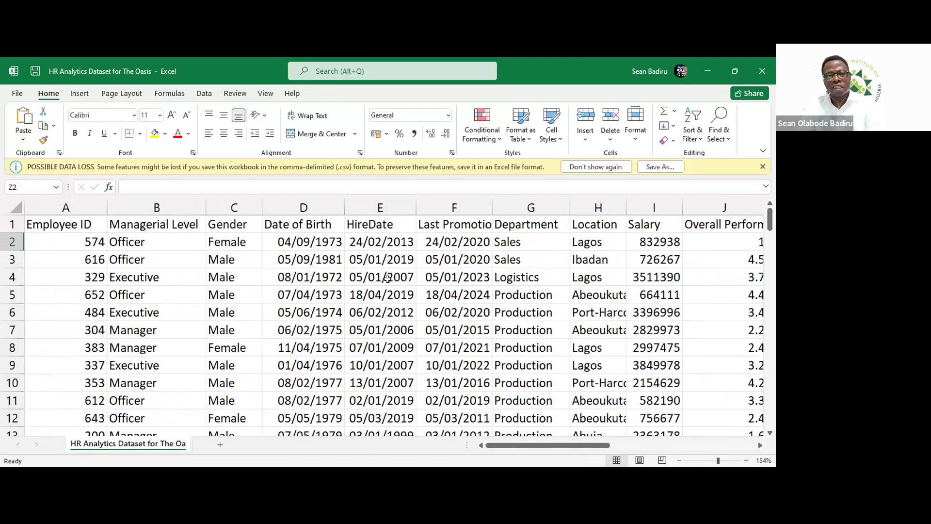
pyautogui.hscroll(5, 387, 278)
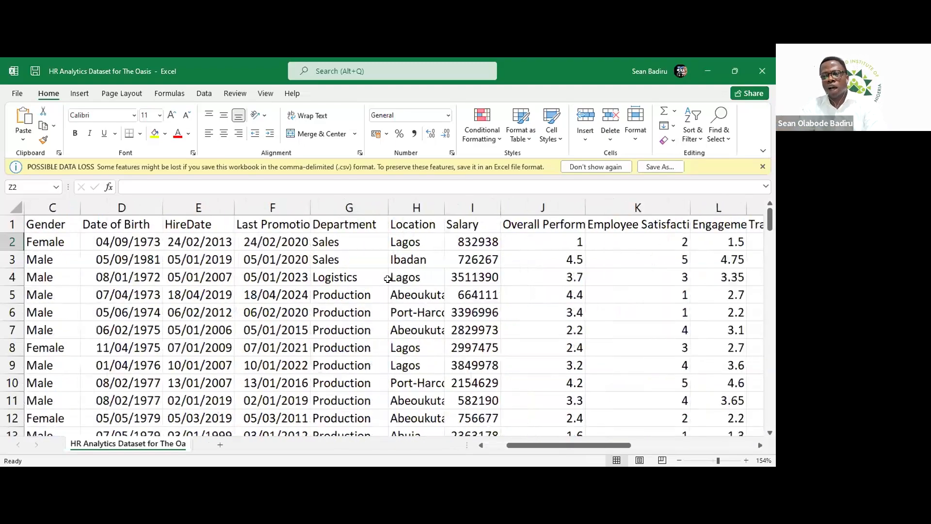
pyautogui.hscroll(1, 388, 278)
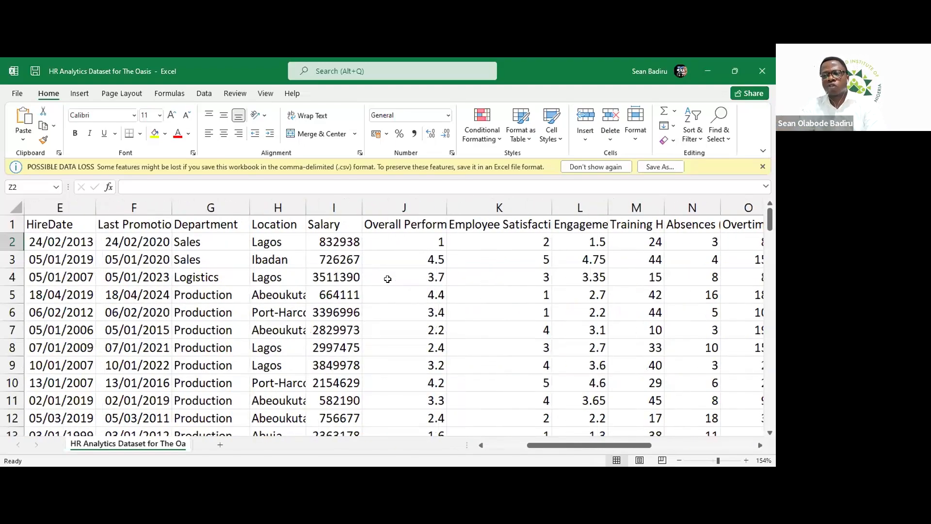
# Start a SUMPRODUCT formula with an opened inner bracket, =SUMPRODUCT((, in cell I114 below the Salary data.
pyautogui.scroll(-6, 388, 279)
pyautogui.scroll(-14, 388, 279)
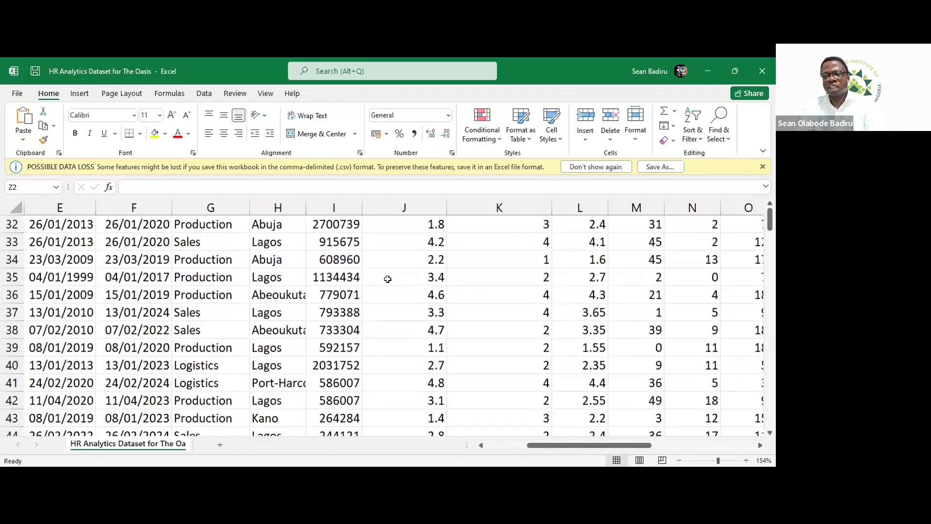
pyautogui.scroll(-17, 388, 279)
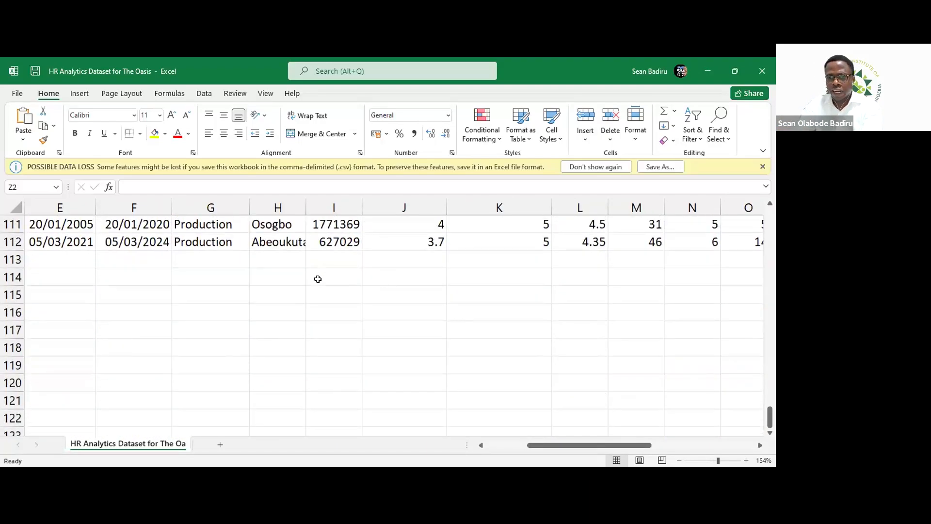
pyautogui.click(318, 279)
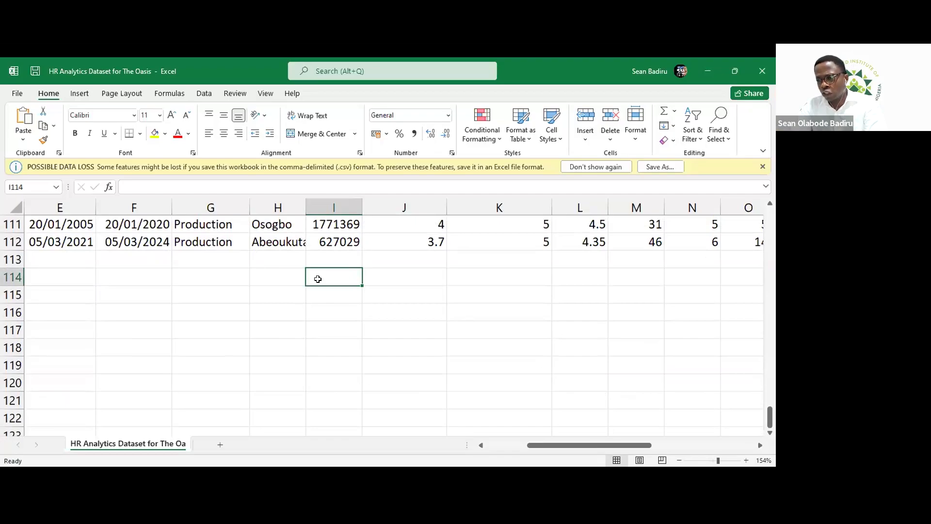
pyautogui.click(338, 311)
pyautogui.click(331, 272)
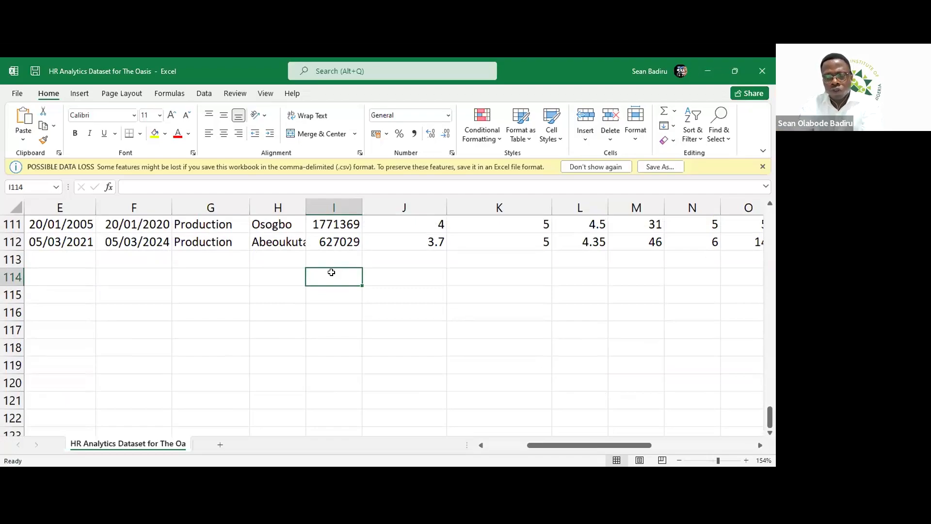
pyautogui.write('=')
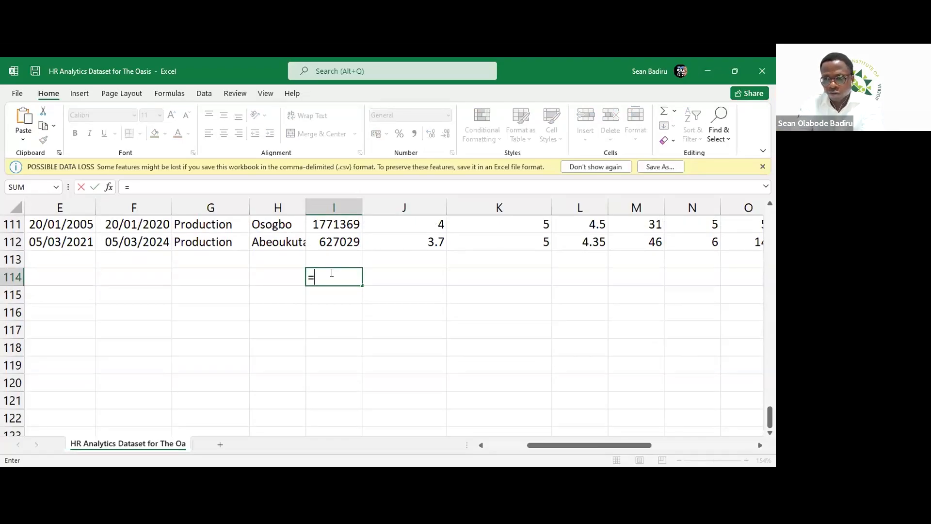
pyautogui.write('SUMPRODUCT')
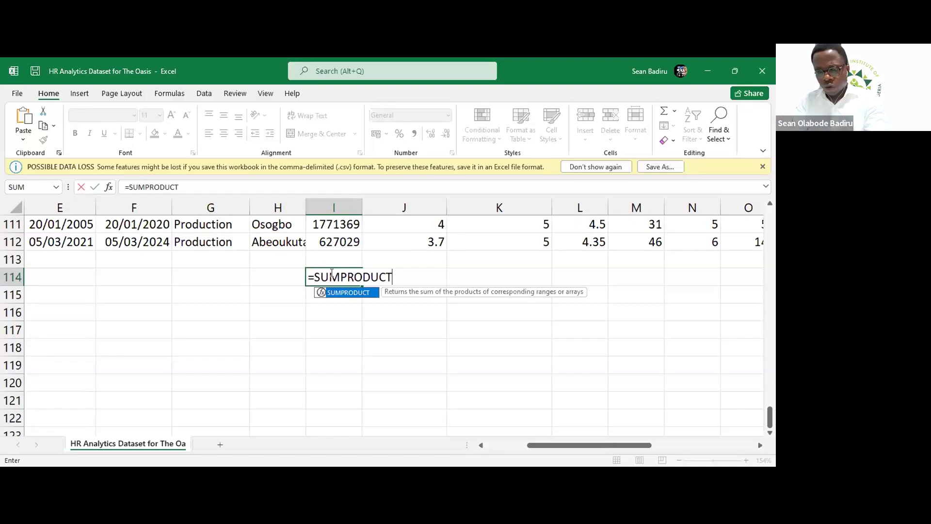
pyautogui.write('(')
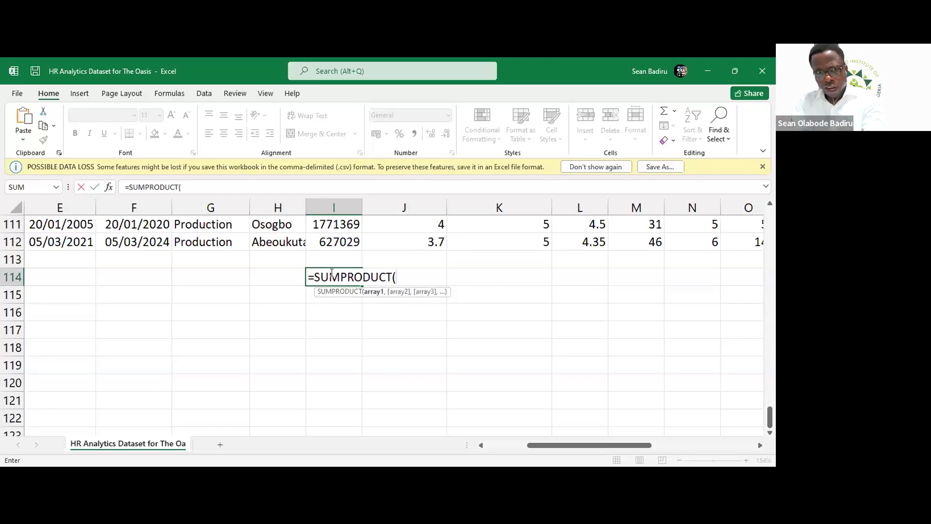
pyautogui.write('(')
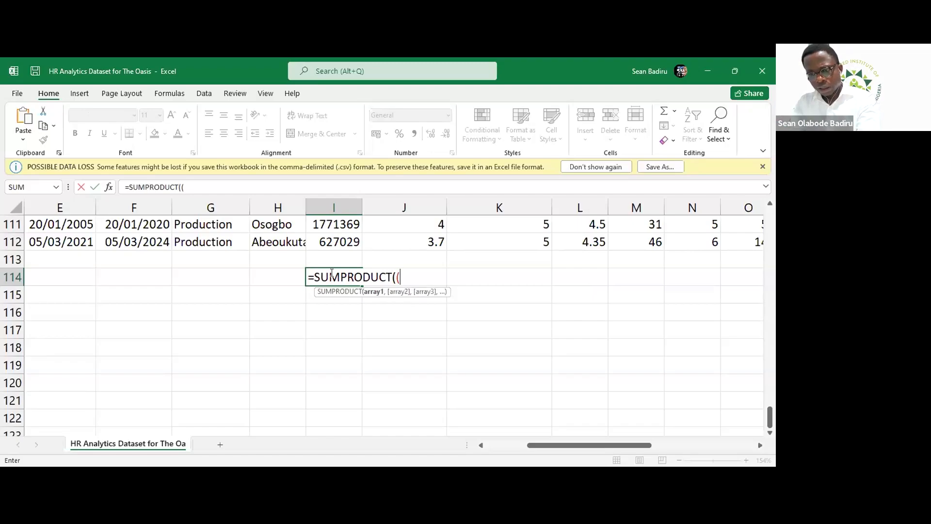
# Enter the HireDate range E2:E112 as the first array inside the SUMPRODUCT formula.
pyautogui.write('E')
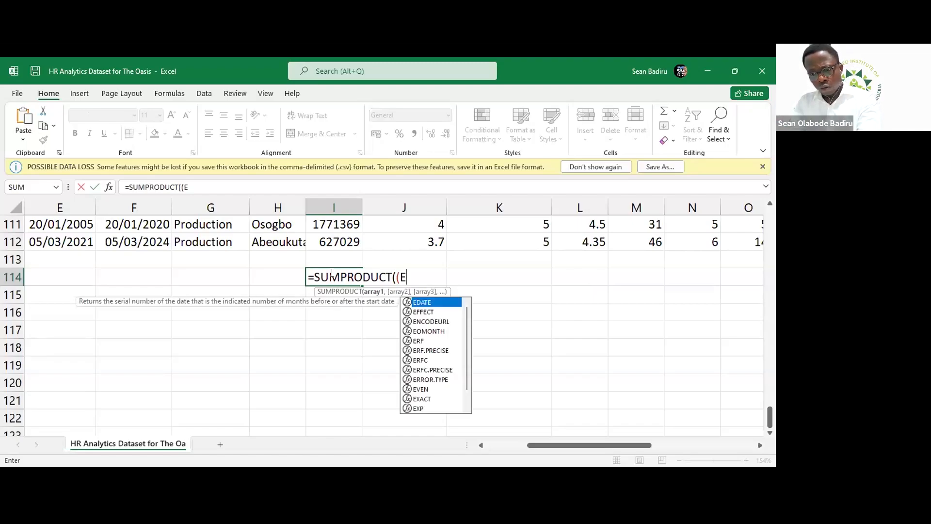
pyautogui.write('2')
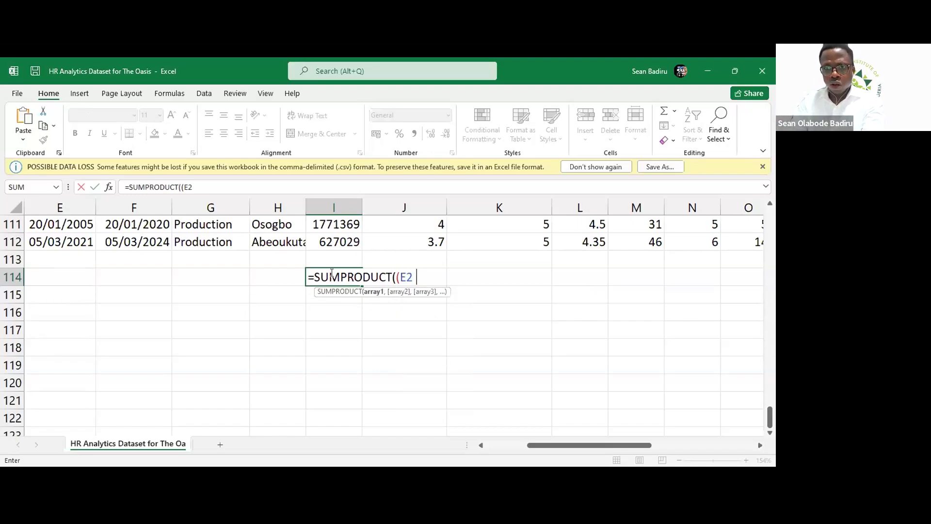
pyautogui.write(':')
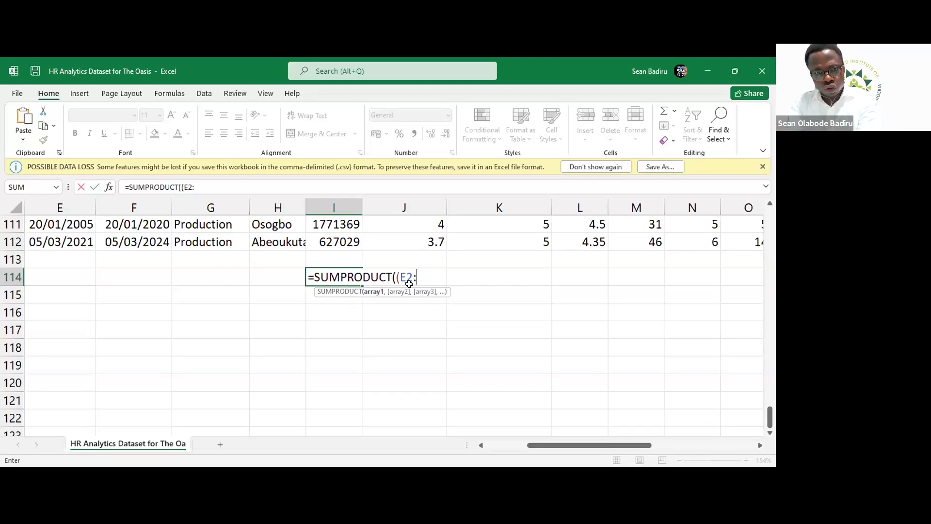
pyautogui.write('E')
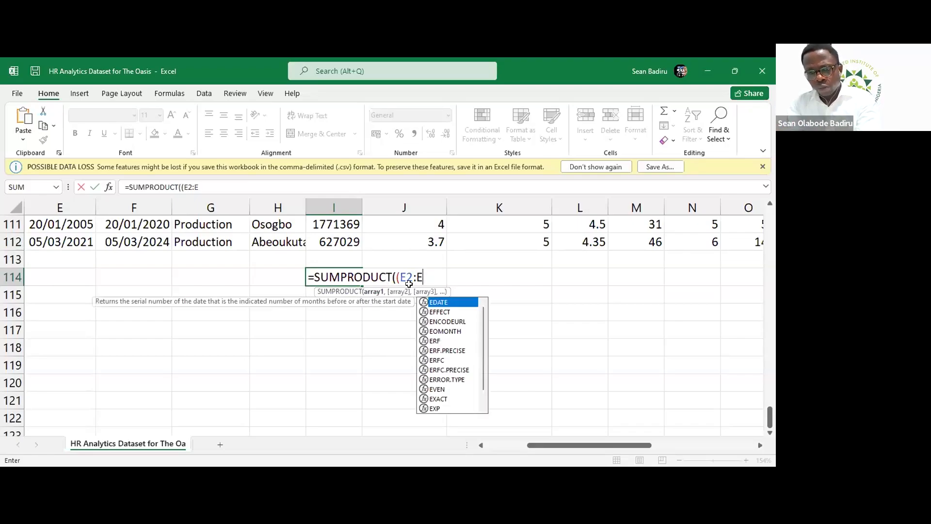
pyautogui.write('112')
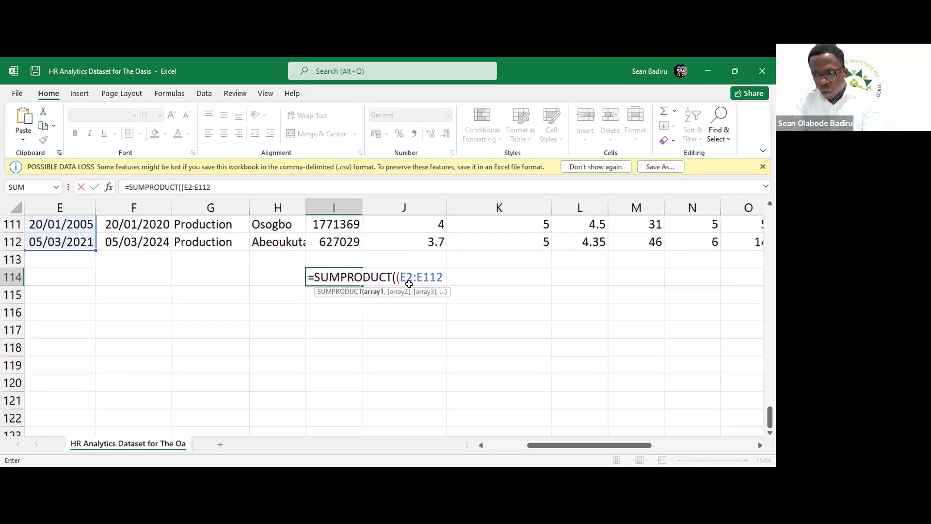
# Compare the HireDate range with a date in the current year by adding <DATE(YEAR(TODAY()) to the SUMPRODUCT formula.
pyautogui.write('<')
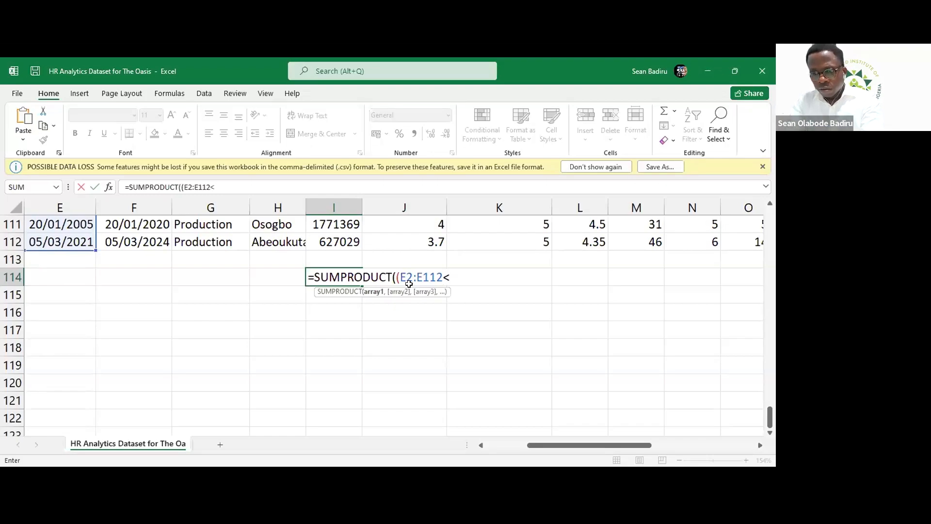
pyautogui.write('DATE')
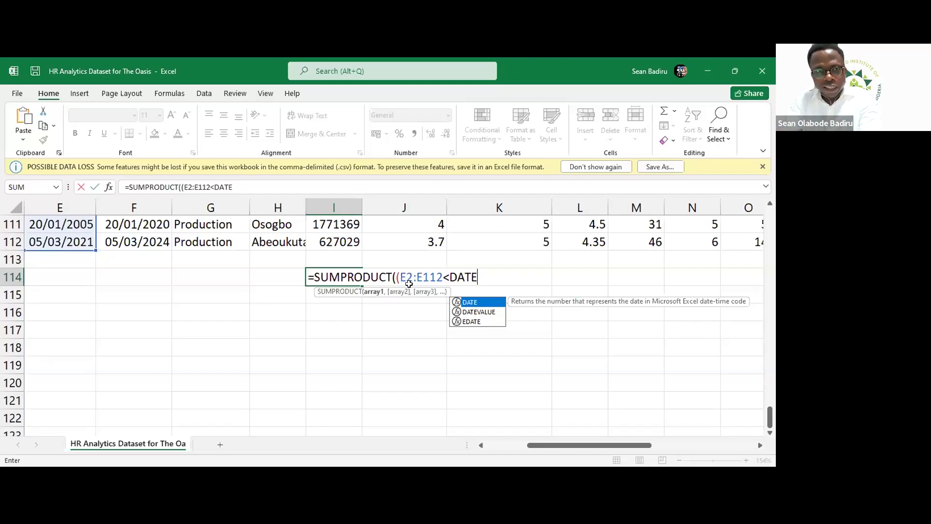
pyautogui.write('( ')
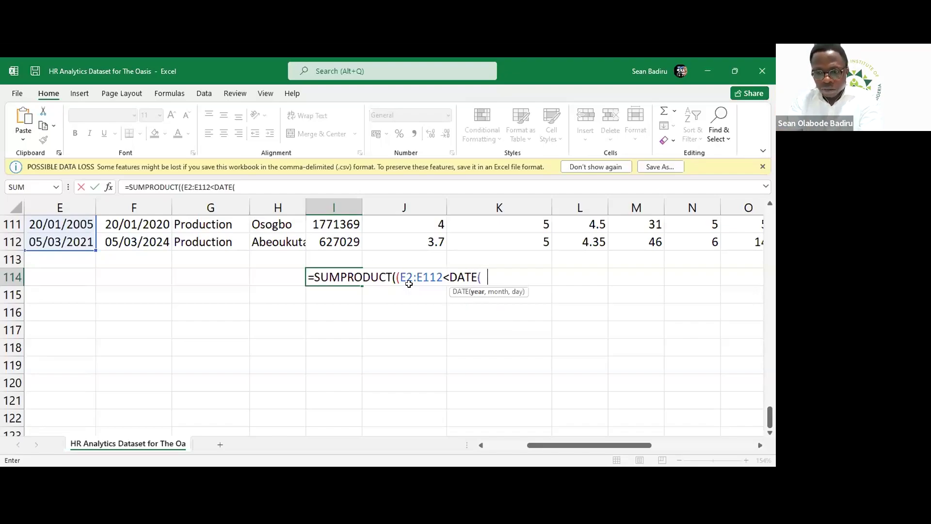
pyautogui.write('YEAR')
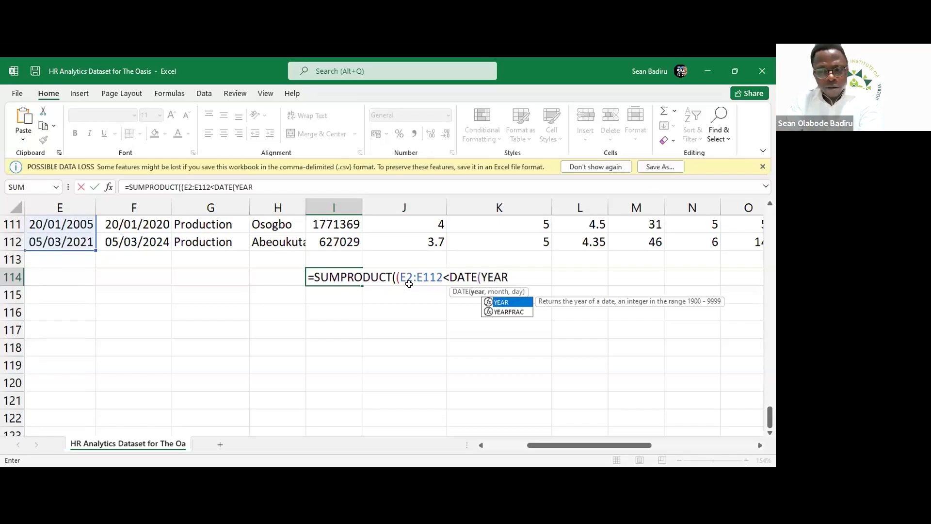
pyautogui.write('(')
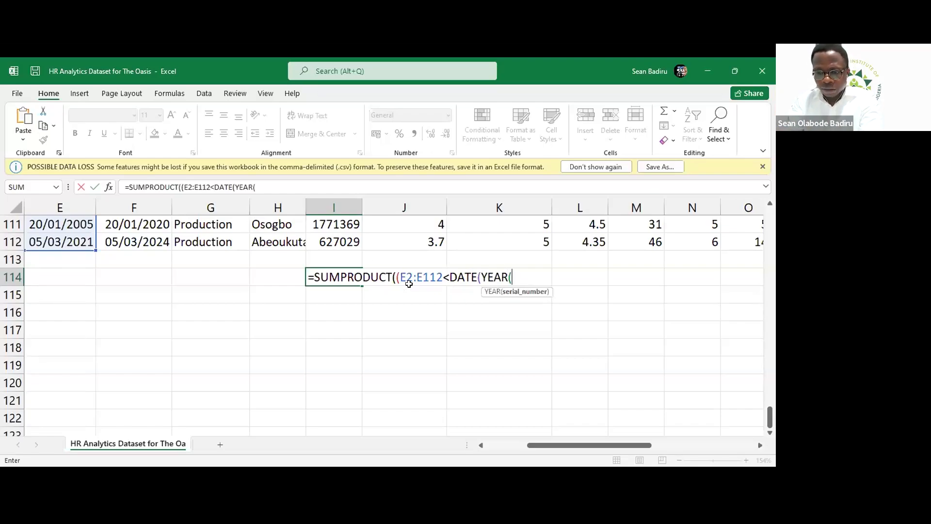
pyautogui.write('TODAY')
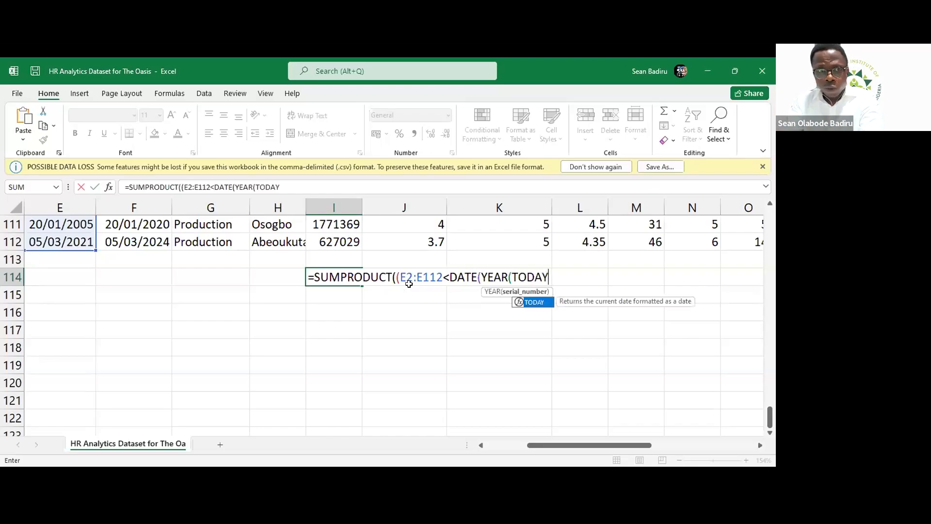
pyautogui.write('()')
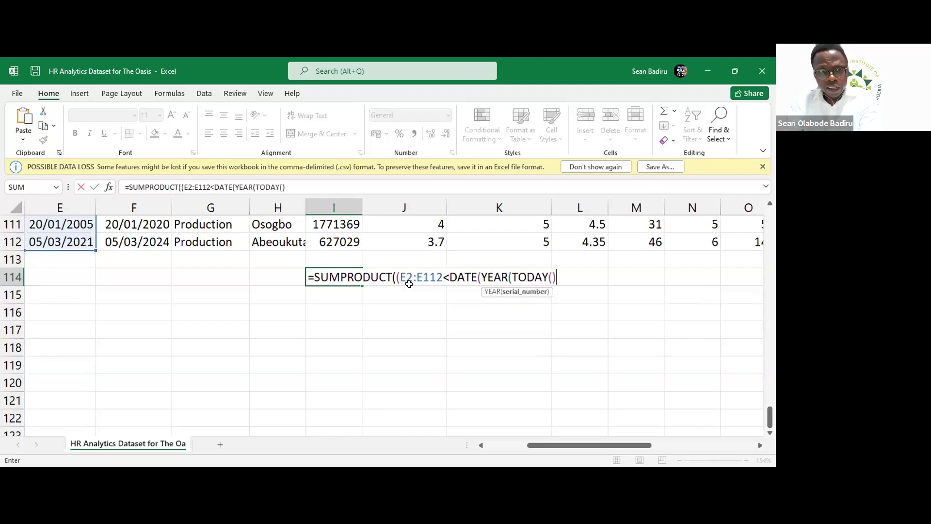
pyautogui.write(')')
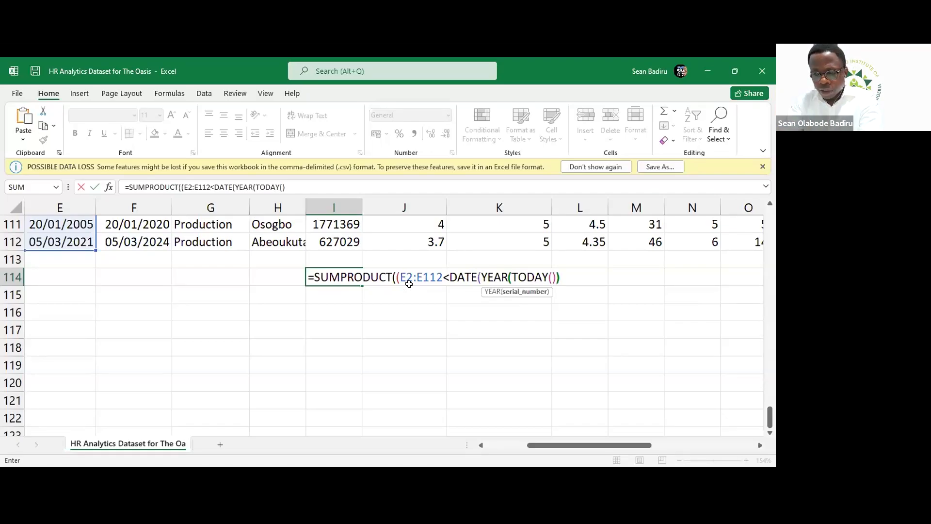
# Complete the DATE function with month 1 and day 1, and close the brackets of the HireDate condition.
pyautogui.write(',1')
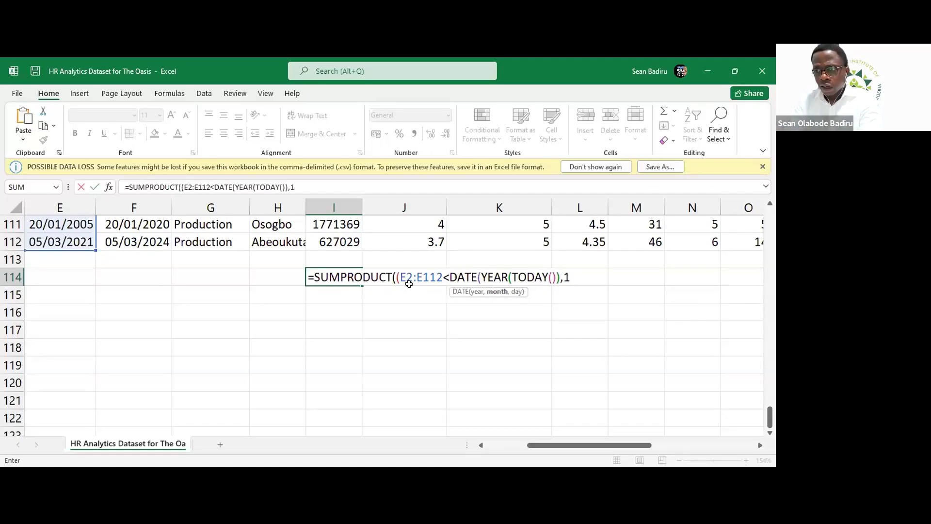
pyautogui.write(',1')
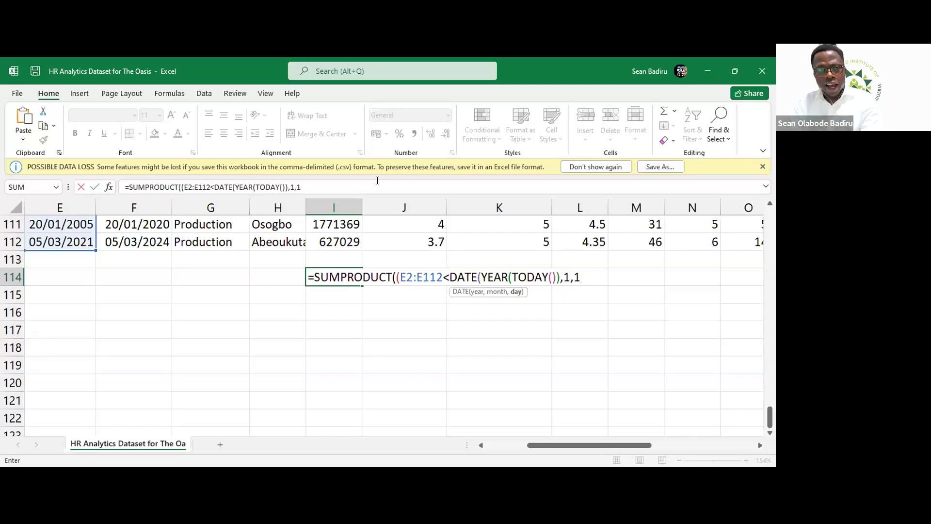
pyautogui.click(341, 186)
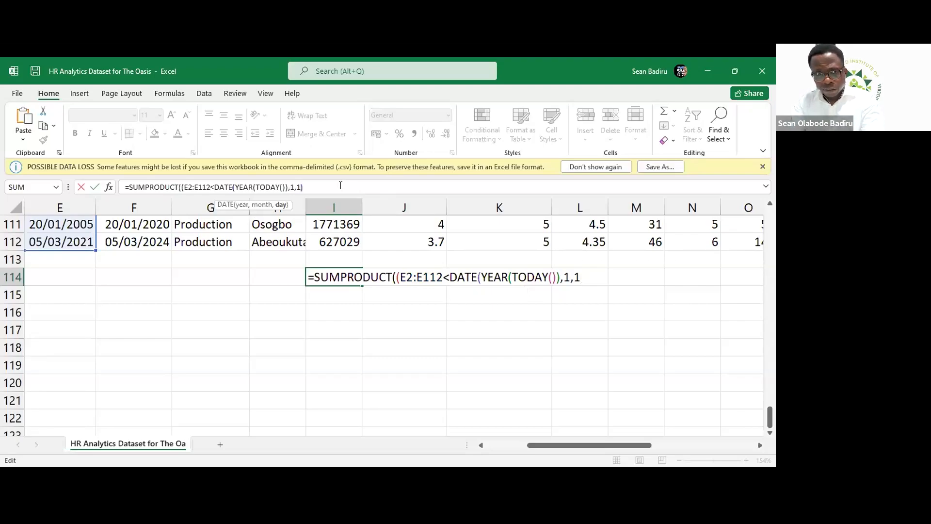
pyautogui.write(')')
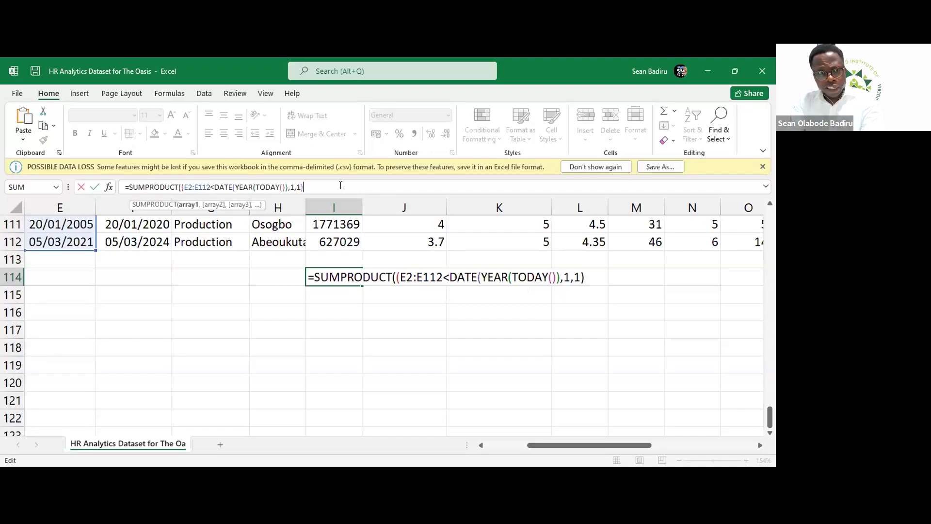
pyautogui.write(')')
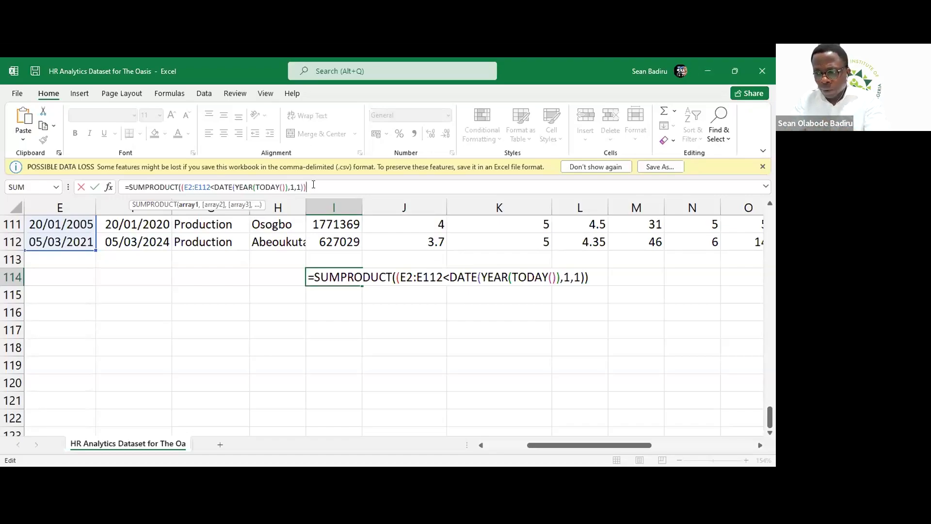
# Multiply the HireDate condition by an OR test whose first argument checks for blank Exit Dates: *(OR(S2:S112="".
pyautogui.write('*')
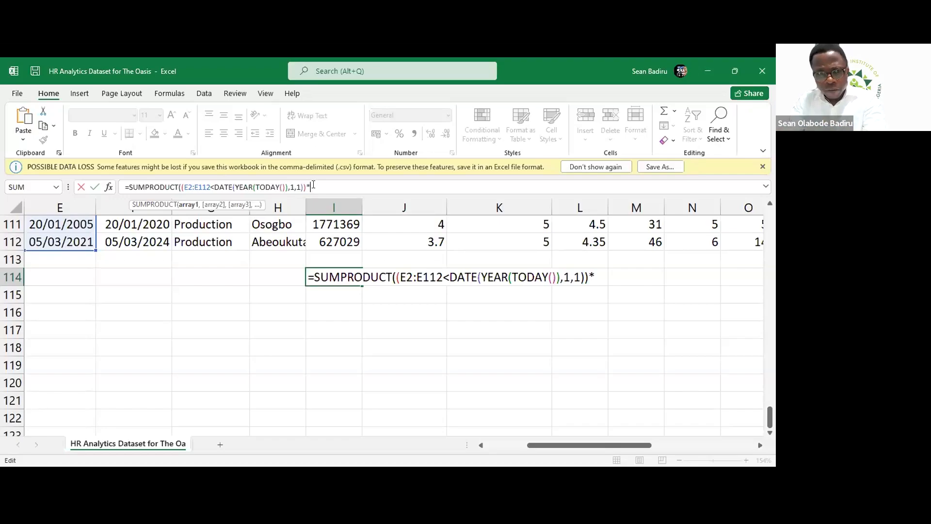
pyautogui.write('(')
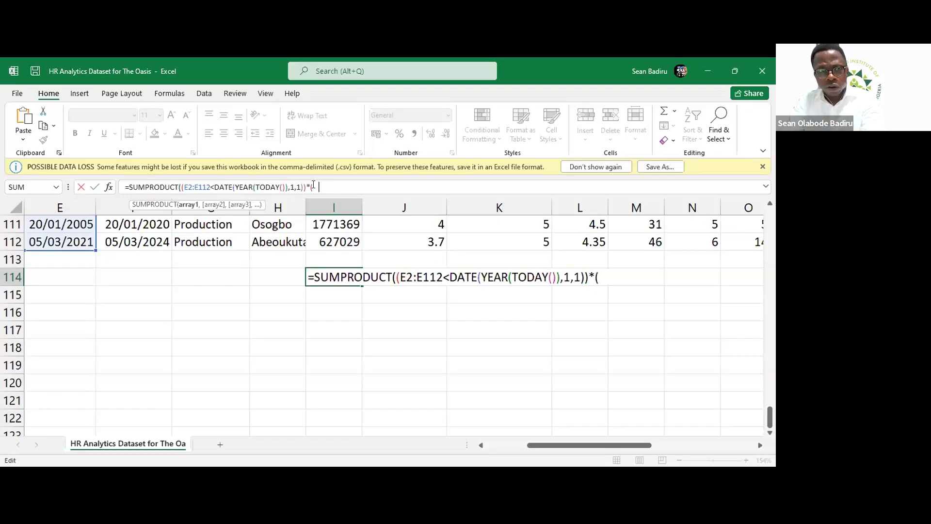
pyautogui.write('OR')
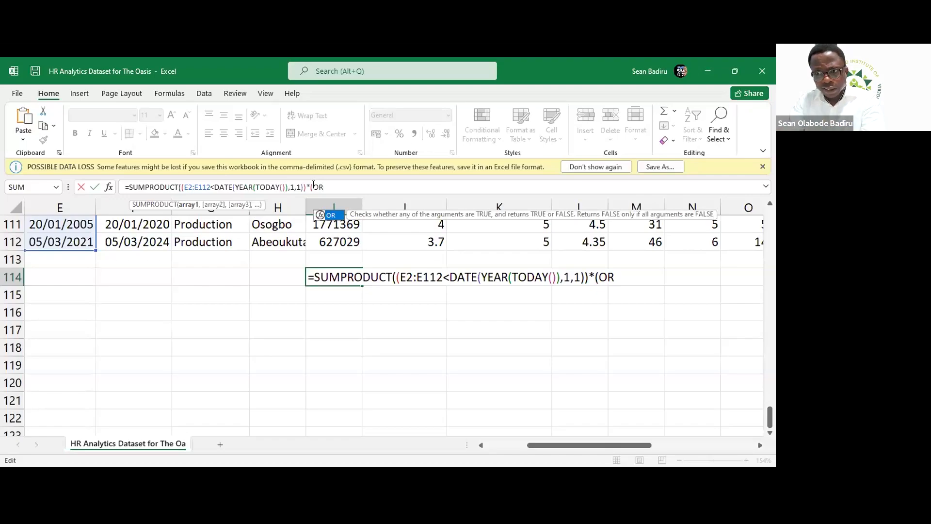
pyautogui.write('(')
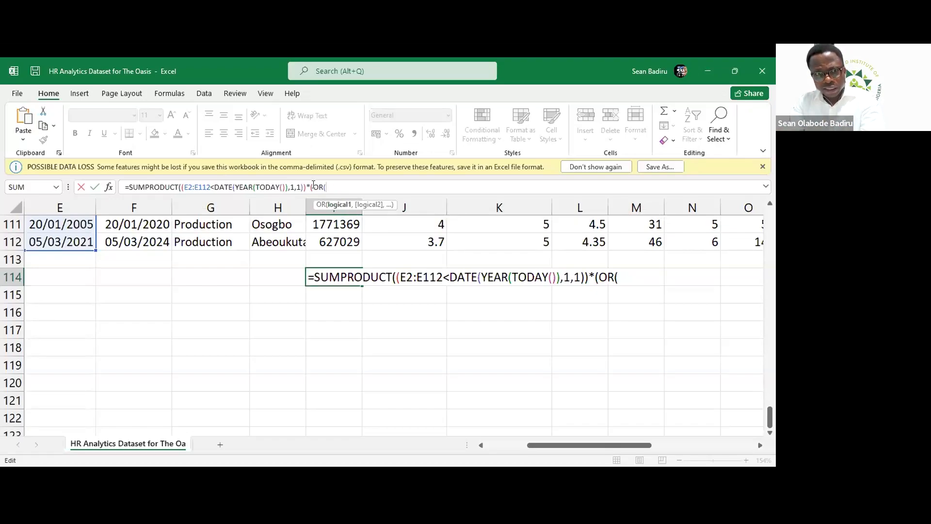
pyautogui.write('S')
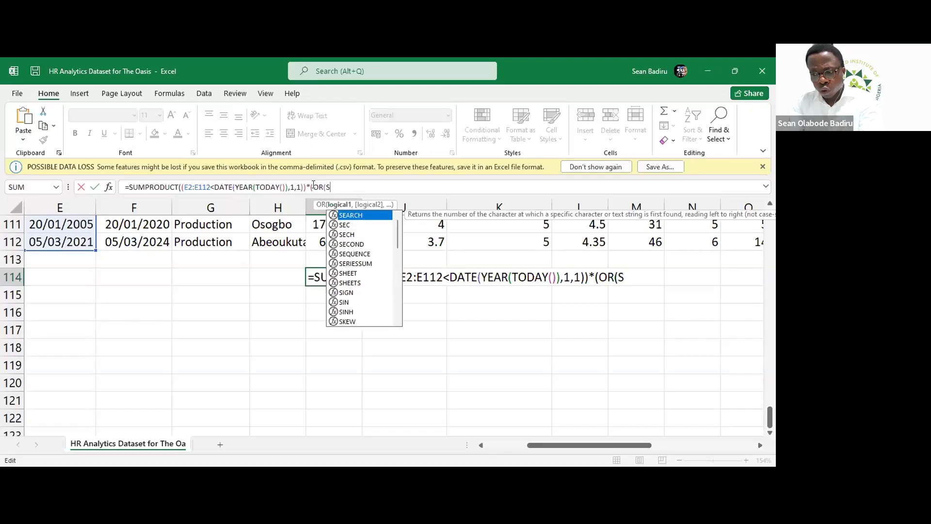
pyautogui.write('2:')
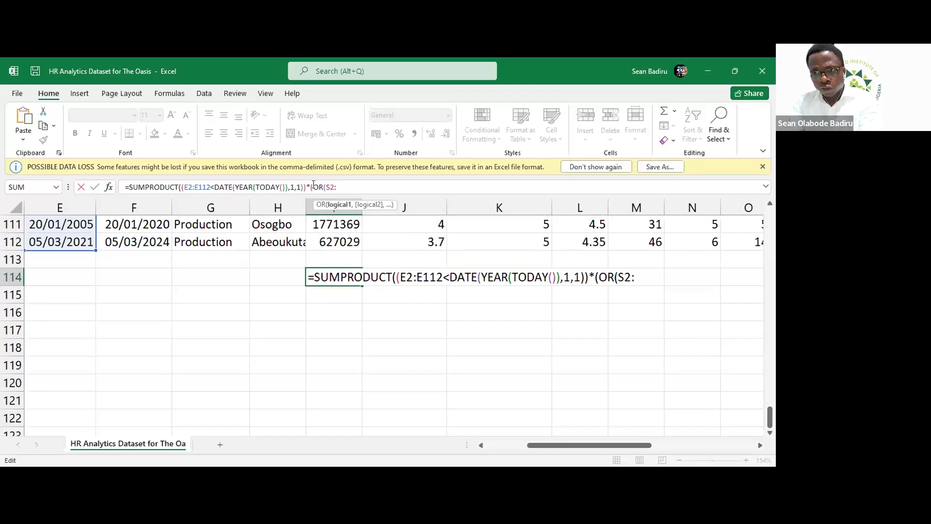
pyautogui.write('S112')
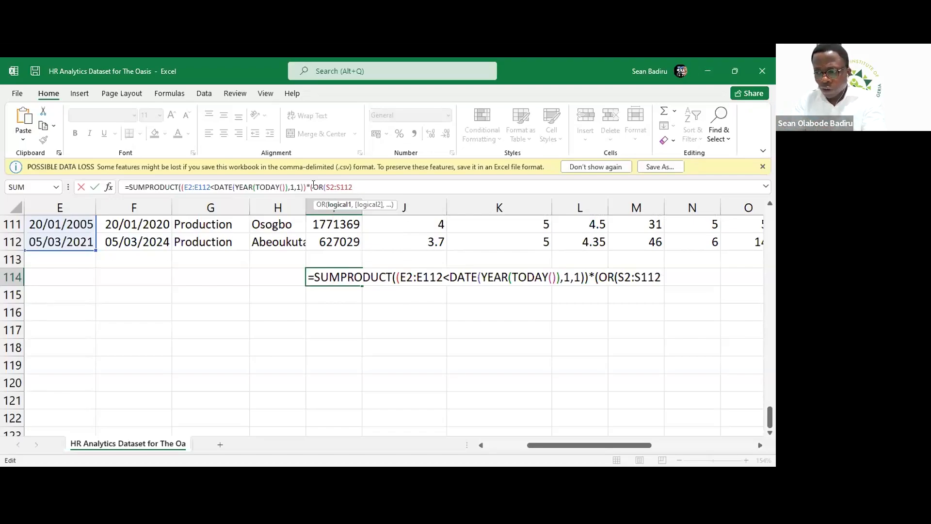
pyautogui.write('=')
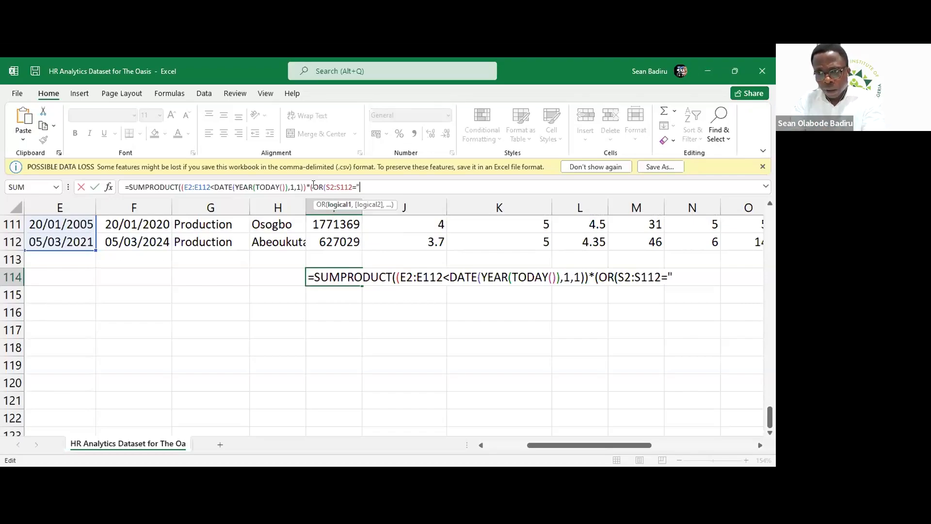
pyautogui.write('""')
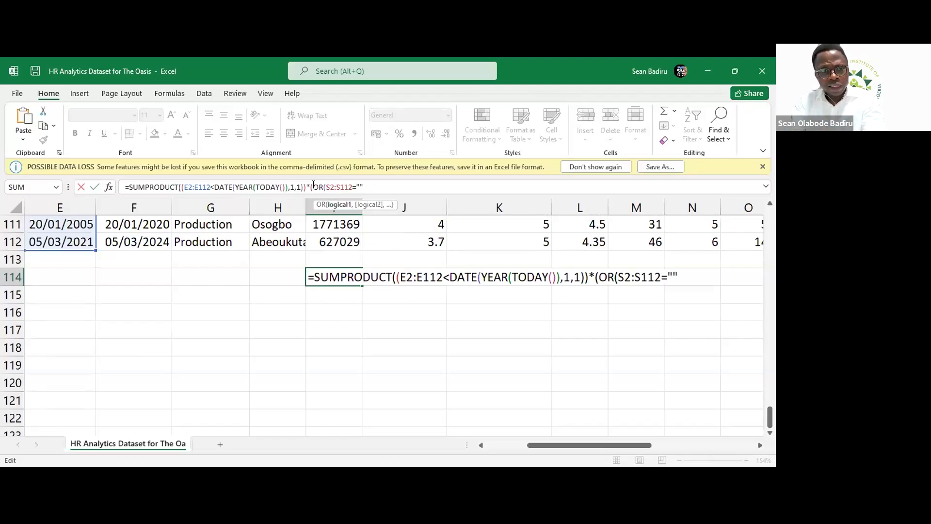
# Add a second OR argument that starts a greater-than-or-equal comparison on the Exit Date range: S2:S112>=.
pyautogui.write(',')
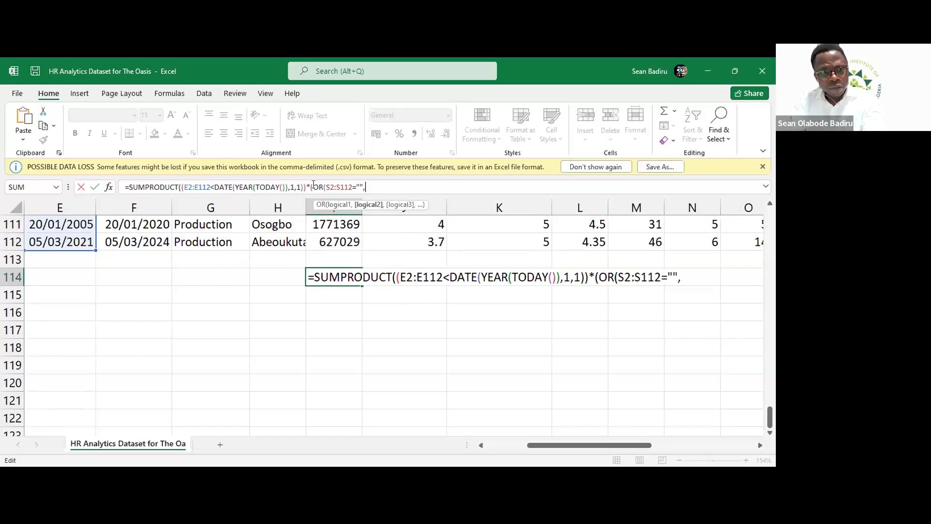
pyautogui.write(' S')
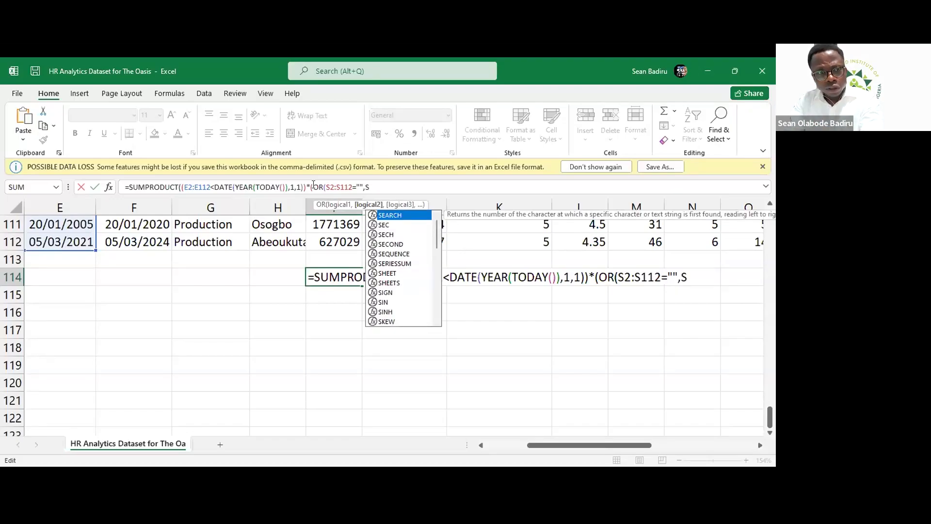
pyautogui.write('2:')
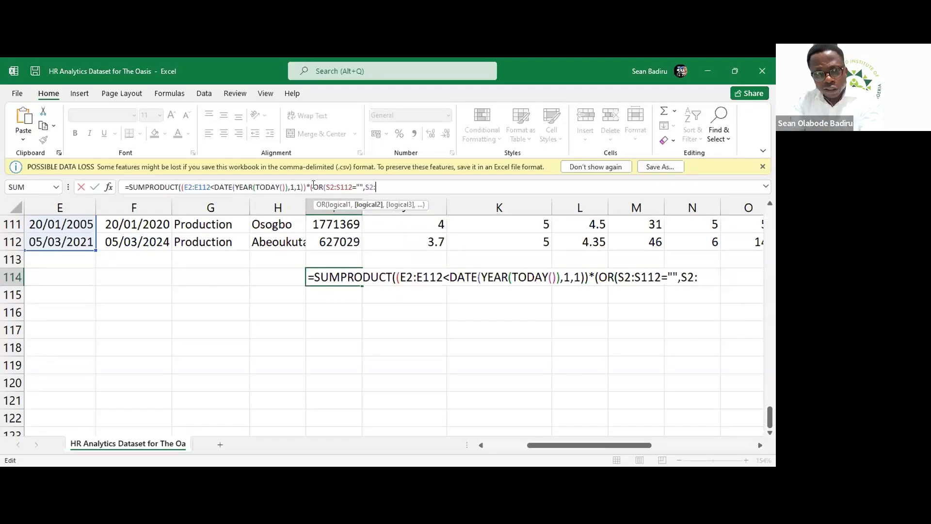
pyautogui.write('S112')
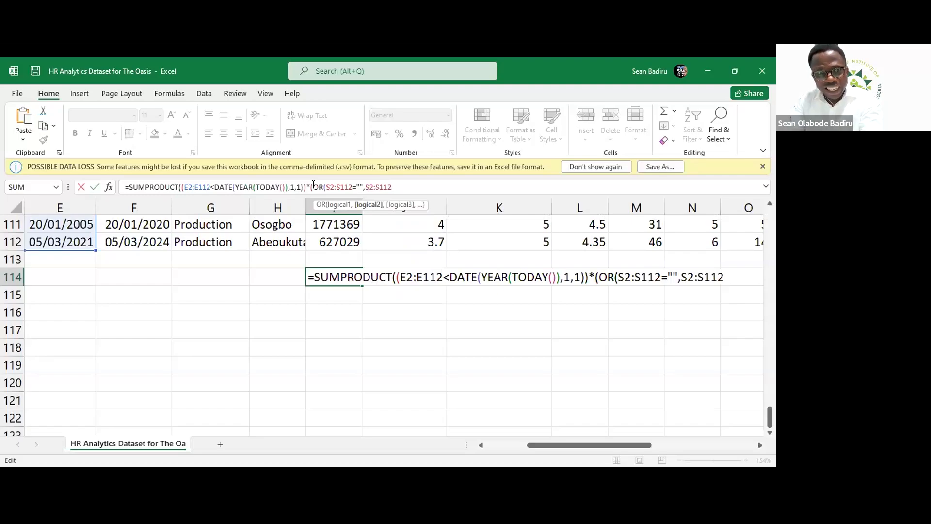
pyautogui.write('>')
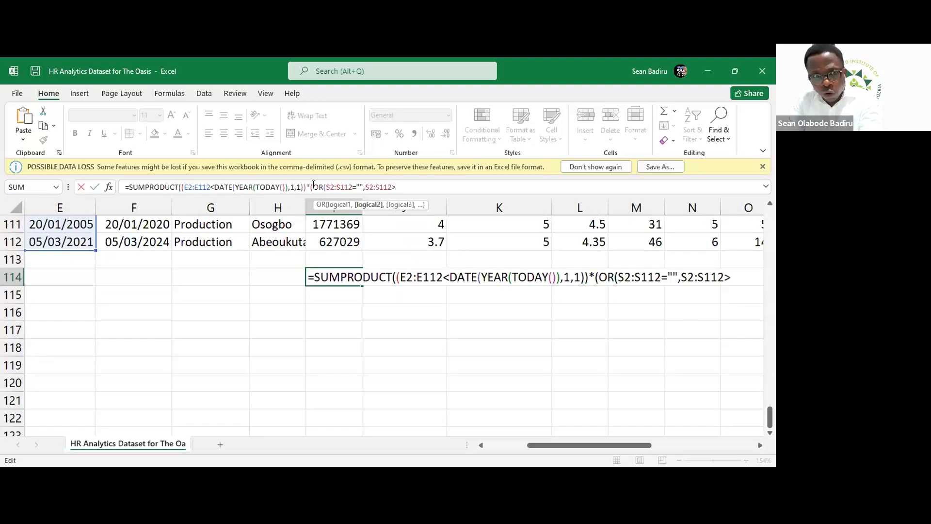
pyautogui.write('=')
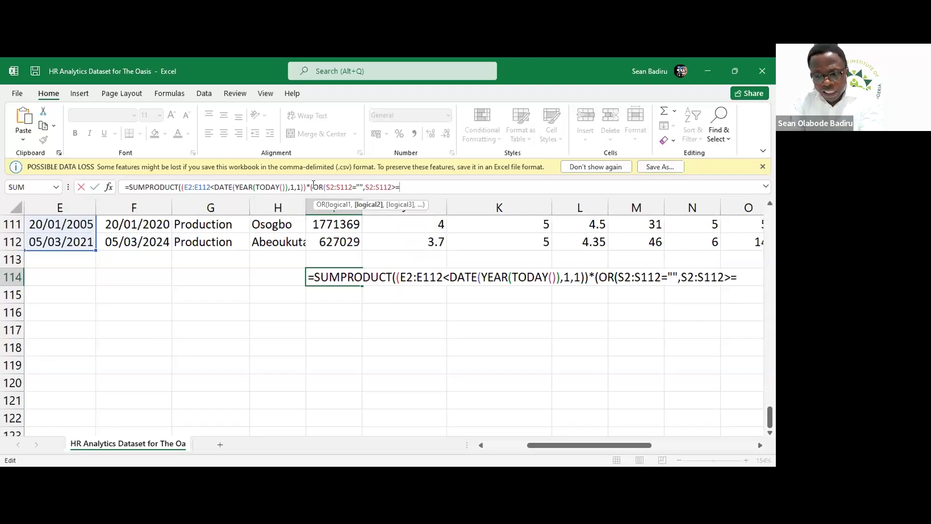
# Compare the Exit Date range with a date in the current year by adding DATE(YEAR(TODAY() after the >= operator.
pyautogui.write('DATE')
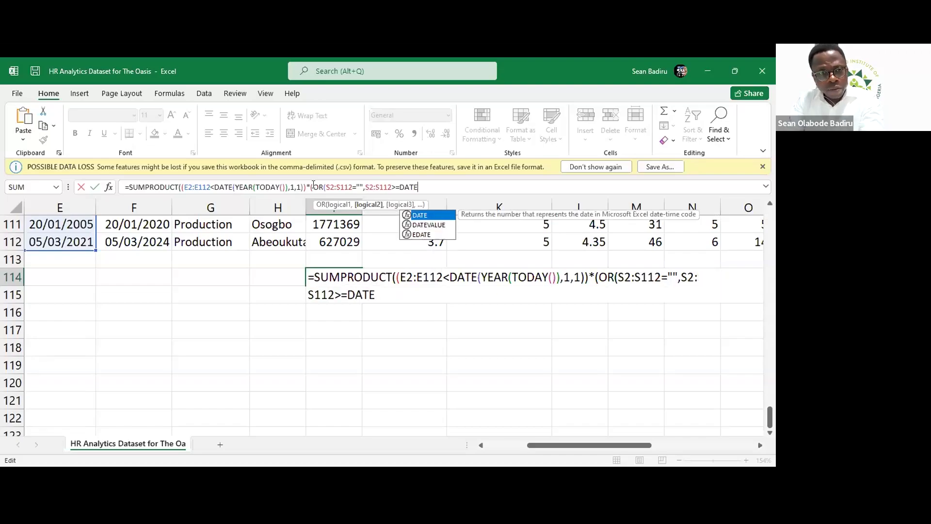
pyautogui.write('(')
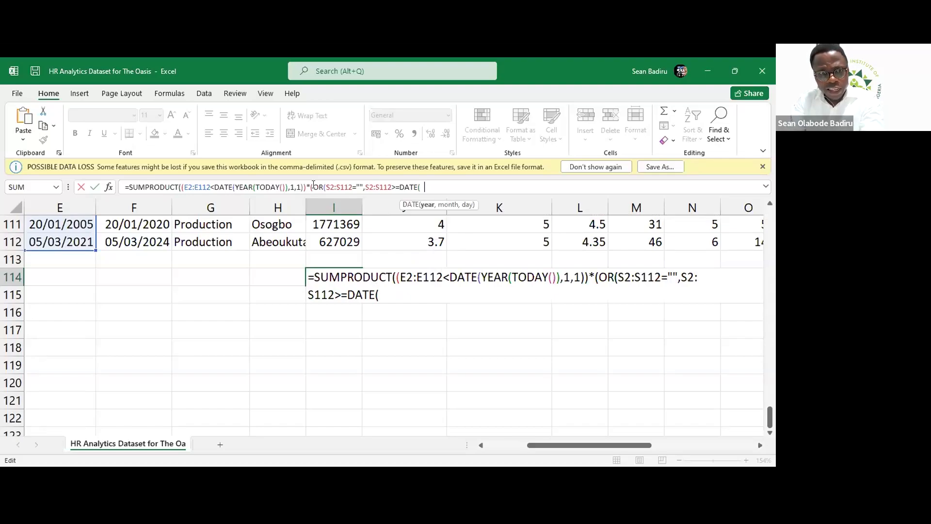
pyautogui.write('YEAR')
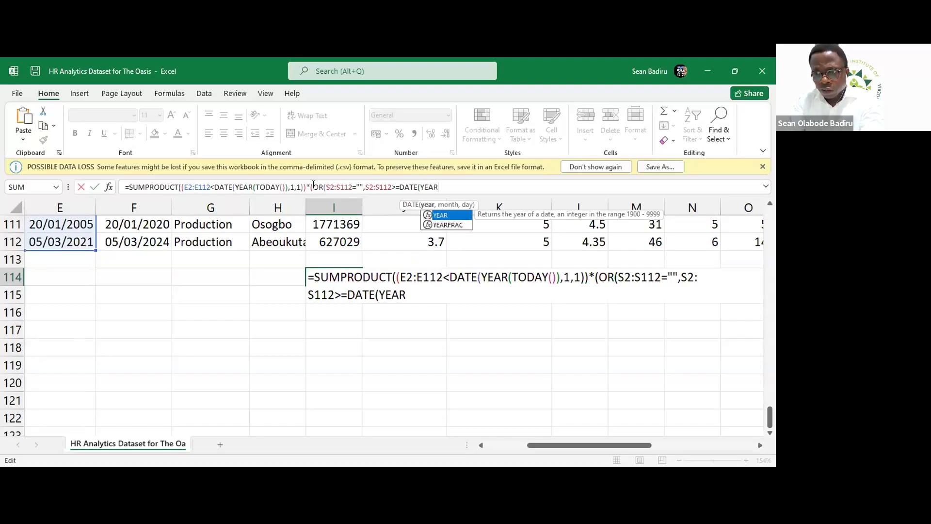
pyautogui.write('(')
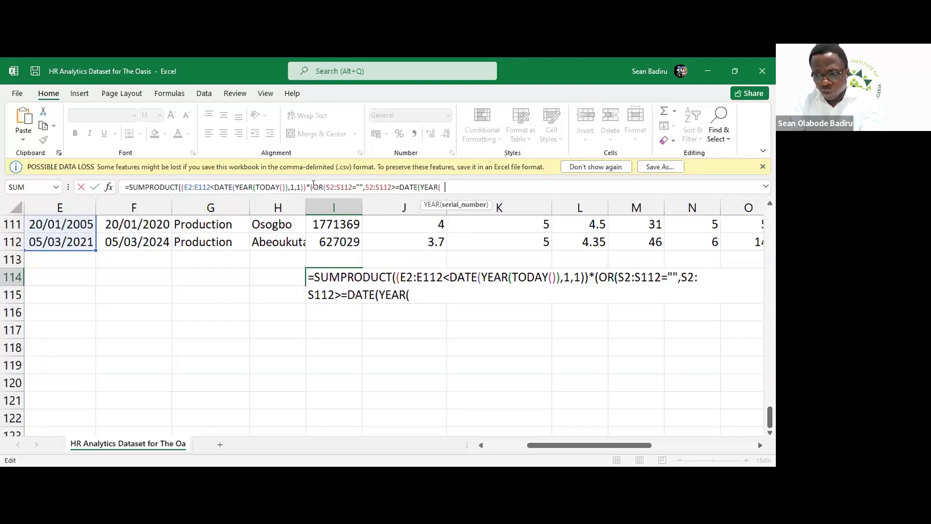
pyautogui.write('TODAY()')
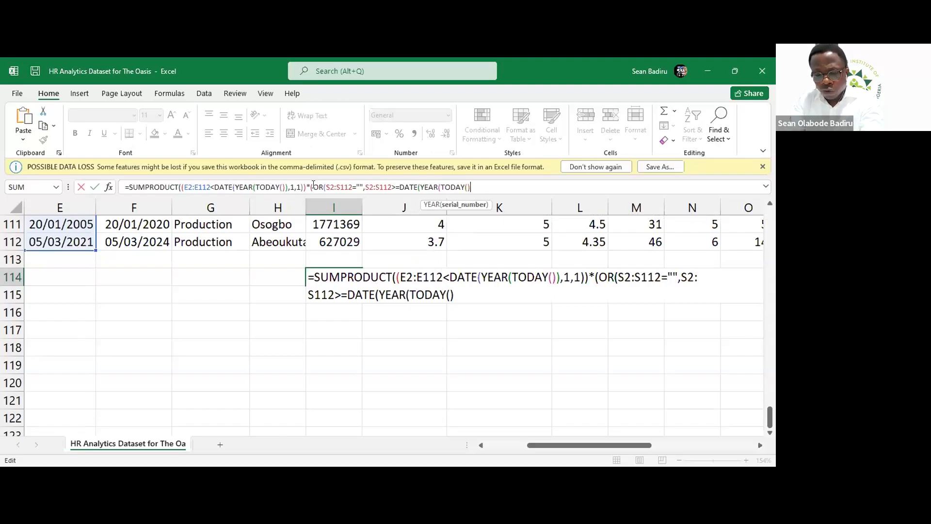
# Complete the second DATE function with month 1 and day 1, close all remaining brackets and enter the SUMPRODUCT formula.
pyautogui.write('),1')
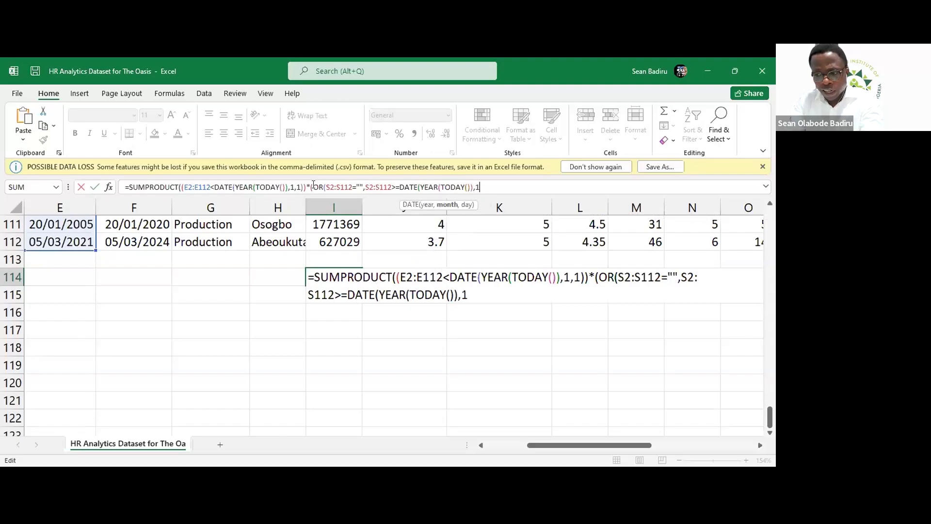
pyautogui.write(',1')
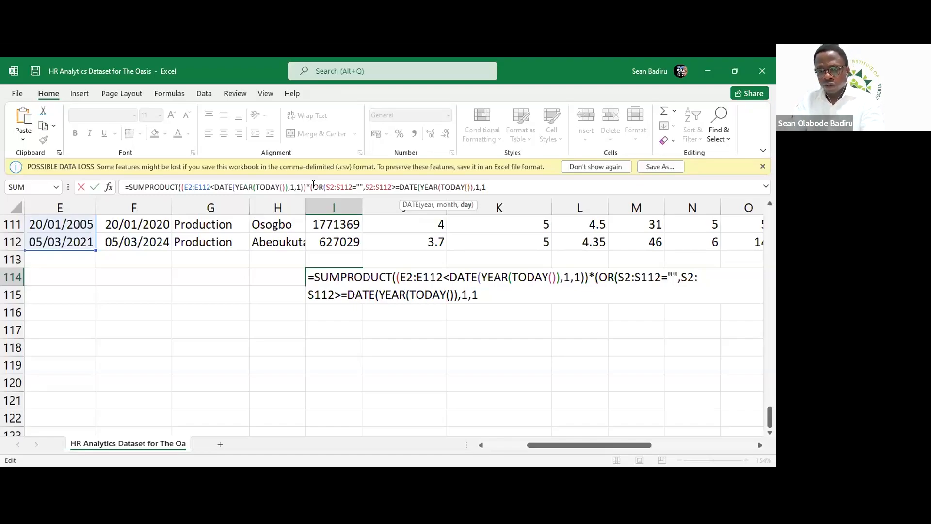
pyautogui.write('))))')
pyautogui.hotkey('ctrl', 'a')
pyautogui.press('Return')
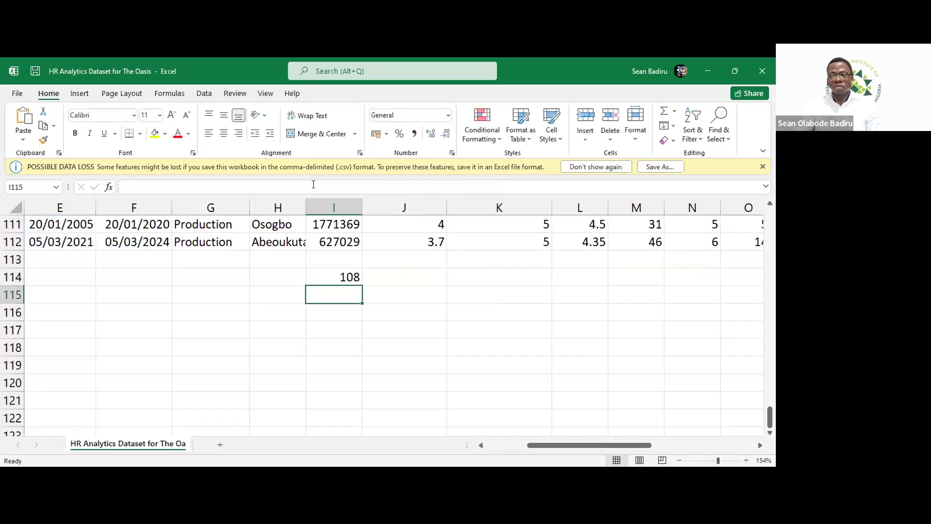
# Review the SUMPRODUCT formula in I114 against the dataset, checking the HireDate column and its neighbours from the first record to the last.
pyautogui.click(345, 276)
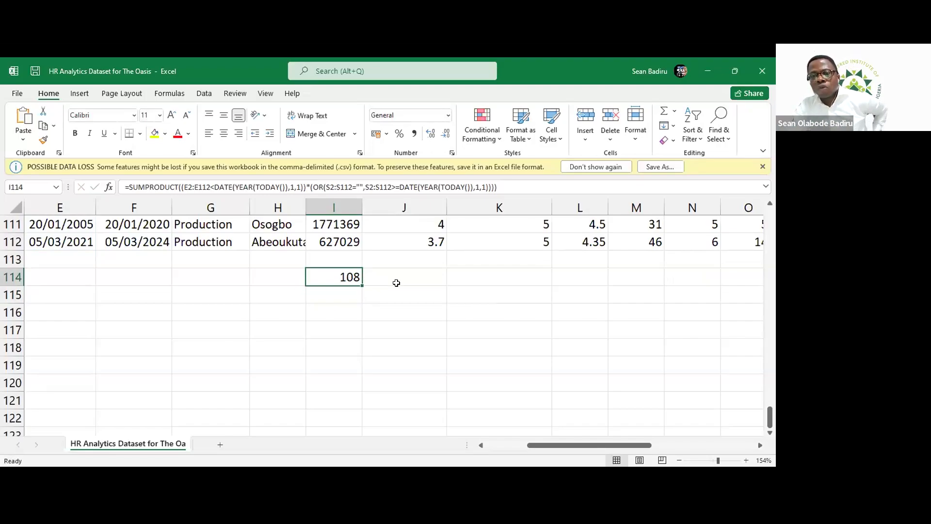
pyautogui.scroll(1, 396, 283)
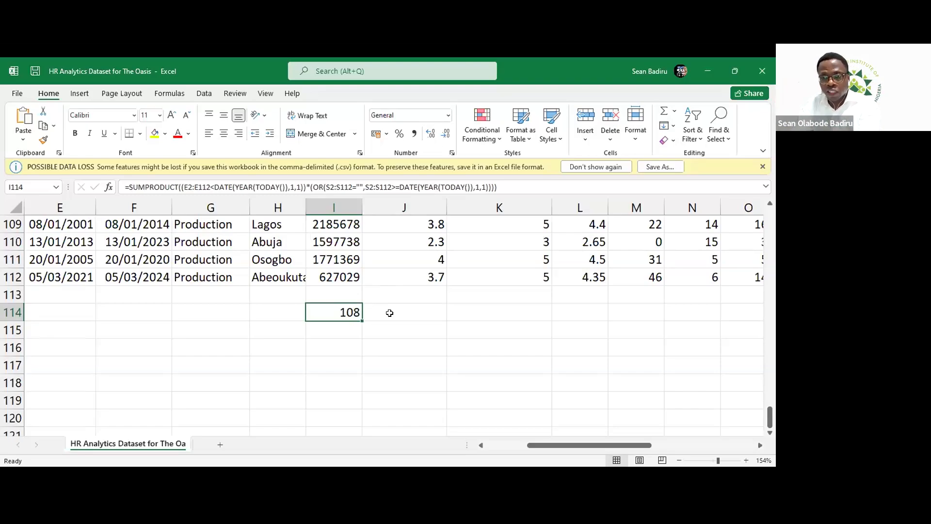
pyautogui.scroll(2, 390, 312)
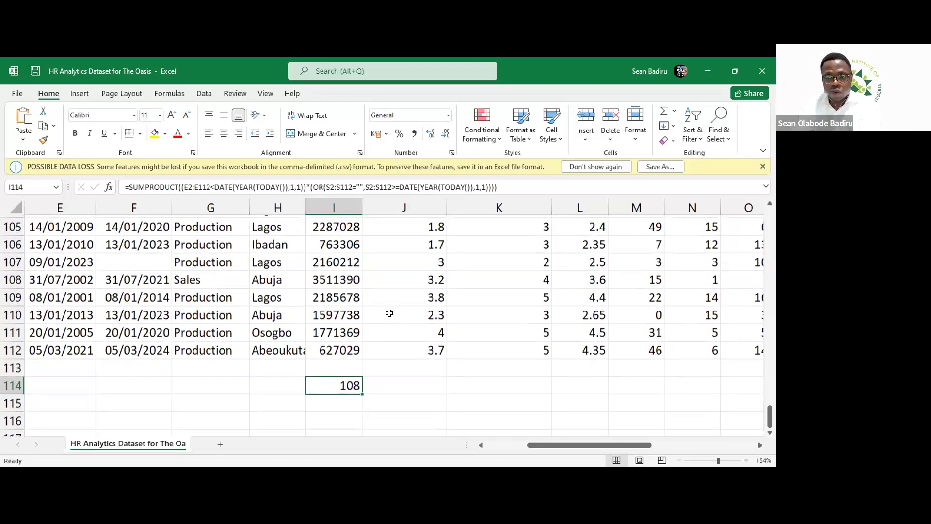
pyautogui.scroll(9, 390, 312)
pyautogui.scroll(17, 390, 312)
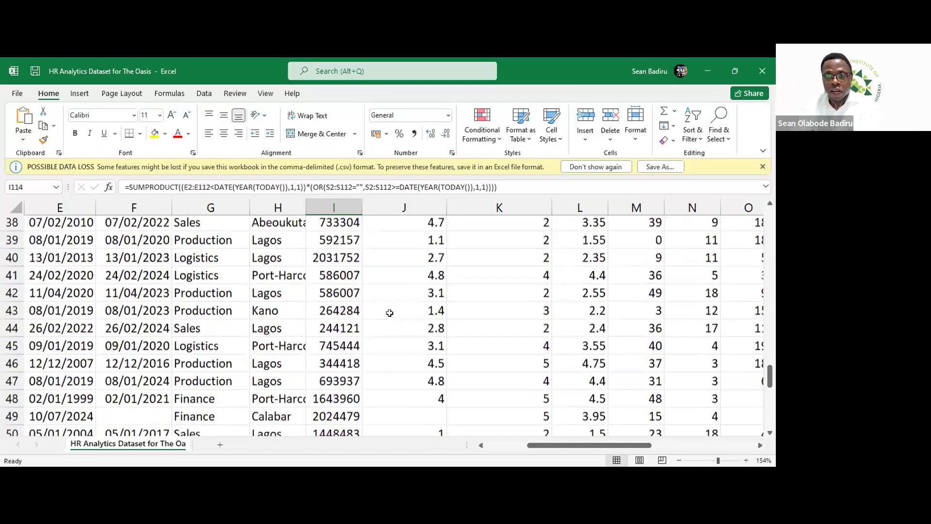
pyautogui.scroll(9, 390, 313)
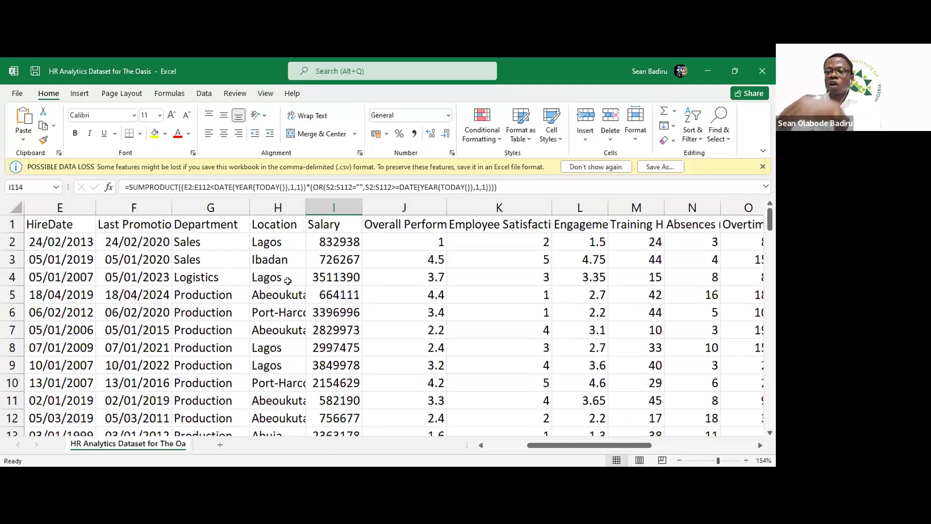
pyautogui.hscroll(2, 287, 280)
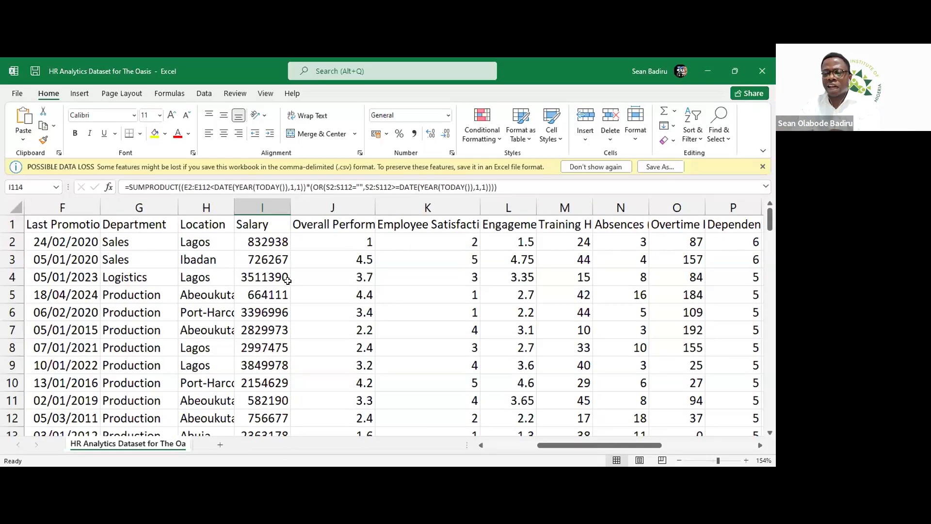
pyautogui.scroll(-1, 288, 280)
pyautogui.hscroll(-1, 288, 281)
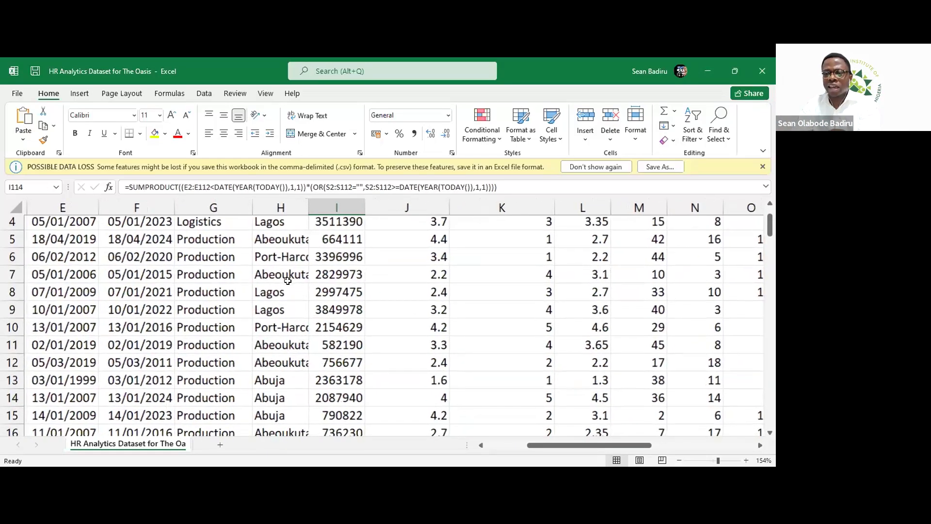
pyautogui.hscroll(-1, 288, 281)
pyautogui.scroll(1, 287, 281)
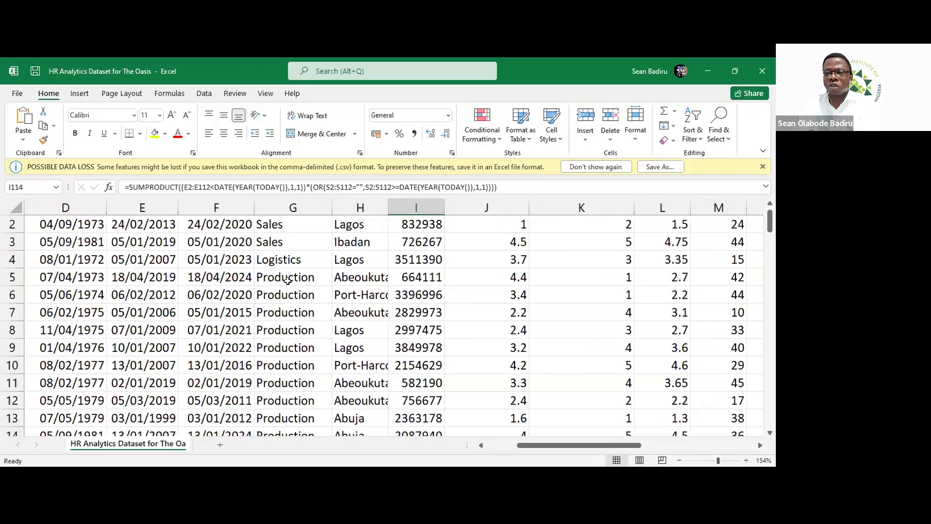
pyautogui.scroll(-1, 288, 281)
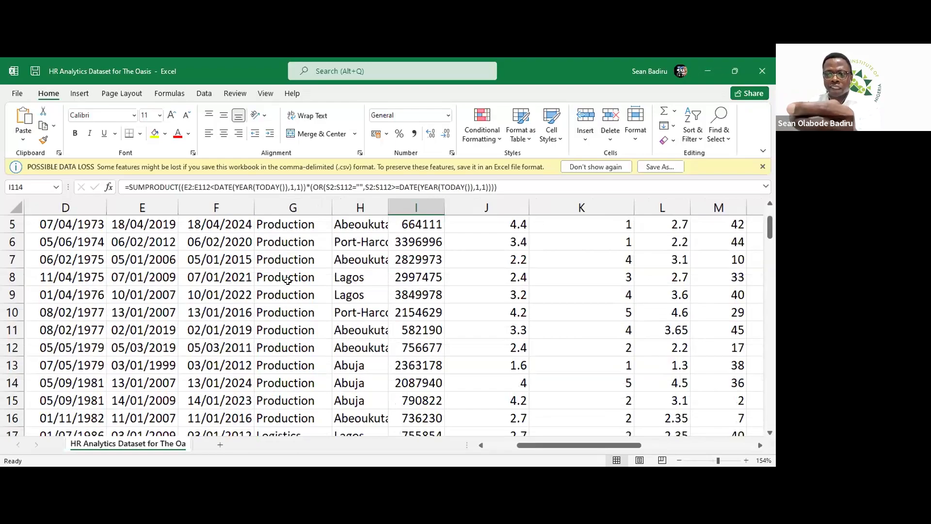
pyautogui.scroll(-4, 287, 280)
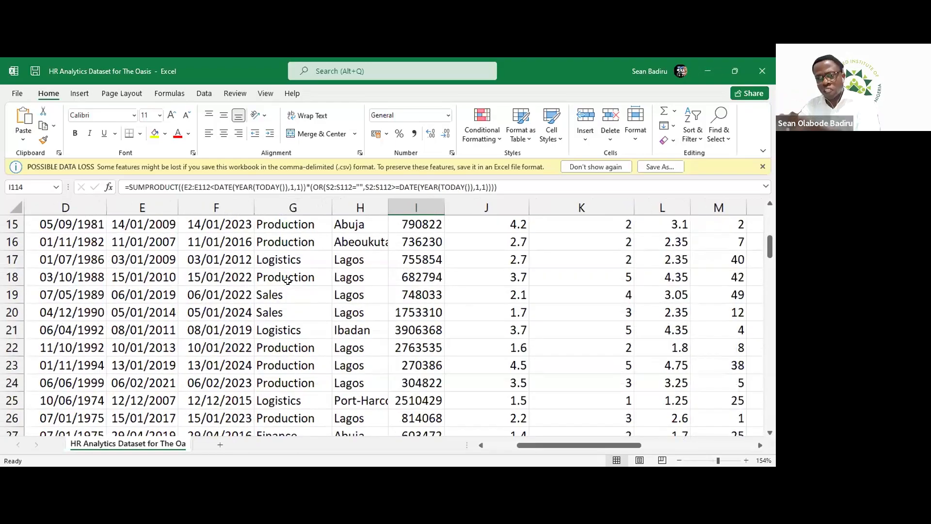
pyautogui.scroll(-2, 288, 280)
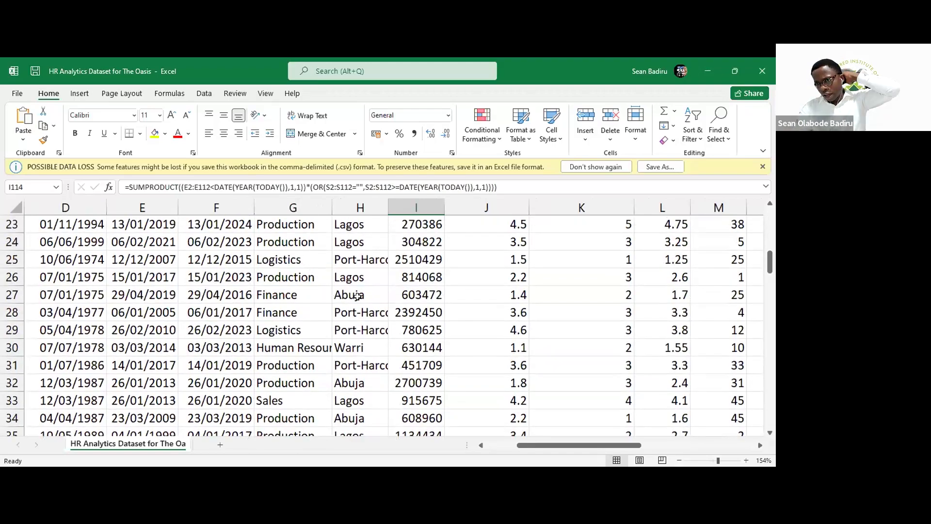
pyautogui.scroll(-2, 358, 297)
pyautogui.scroll(-11, 357, 297)
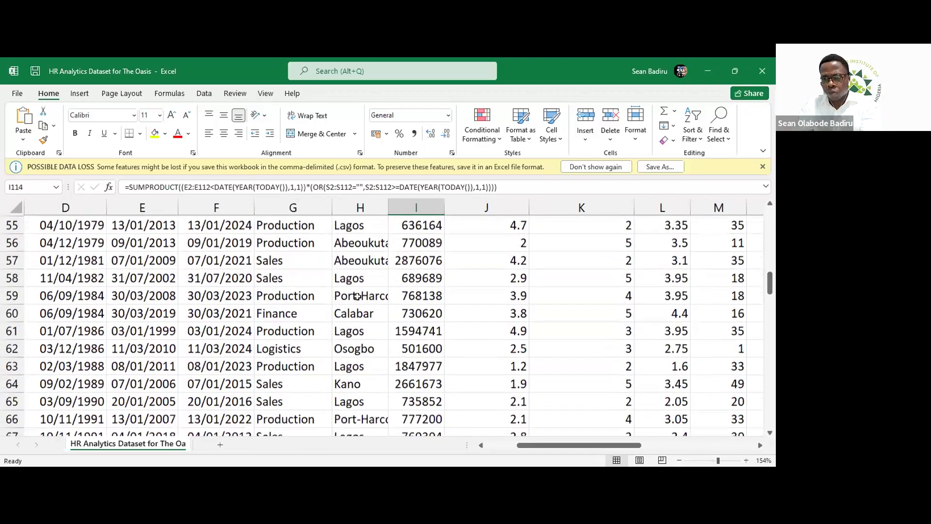
pyautogui.scroll(-6, 357, 297)
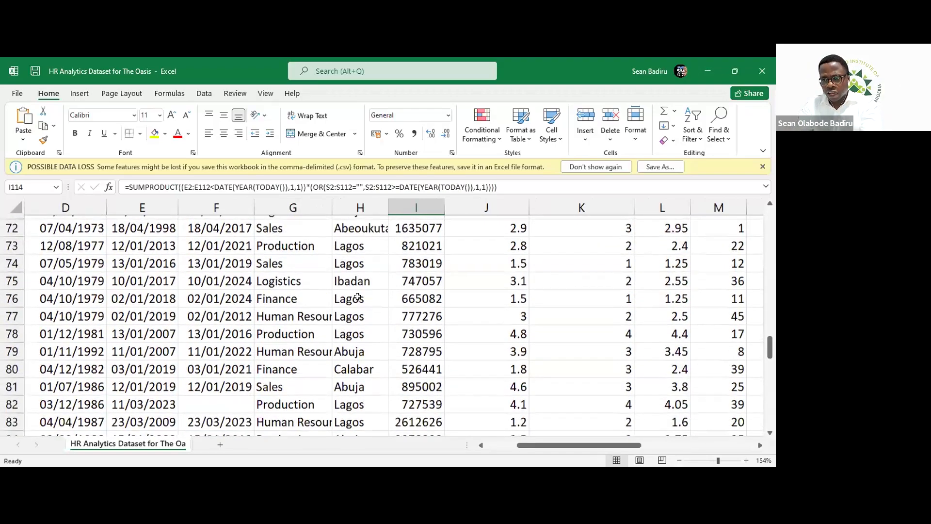
pyautogui.scroll(-5, 357, 296)
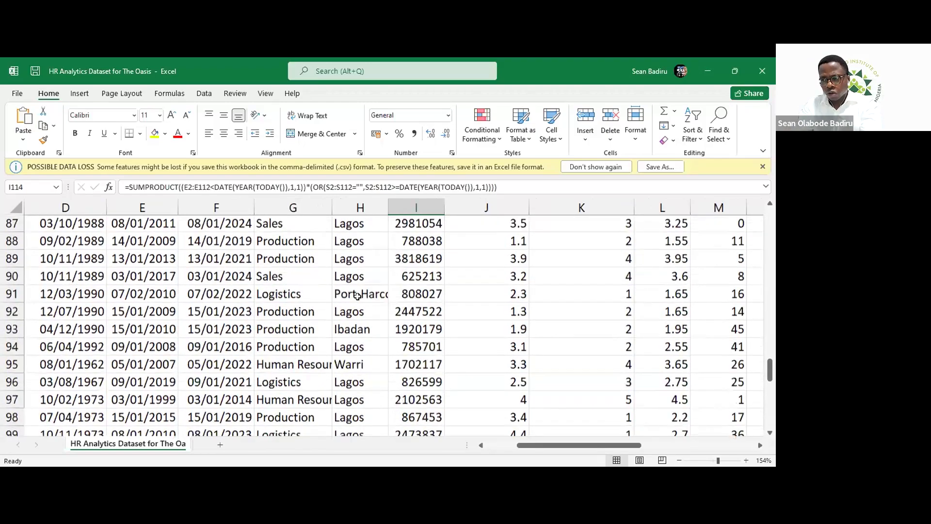
pyautogui.scroll(-6, 357, 296)
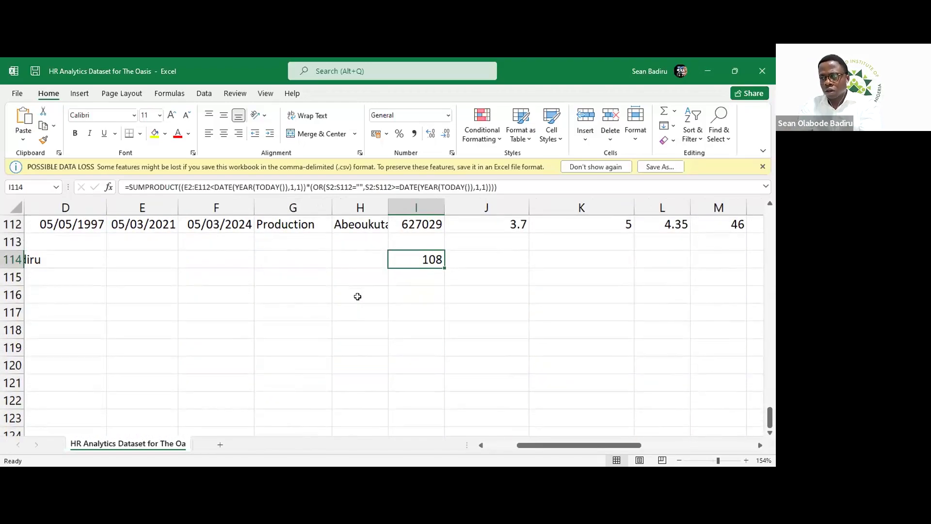
pyautogui.hotkey('alt', 'Tab')
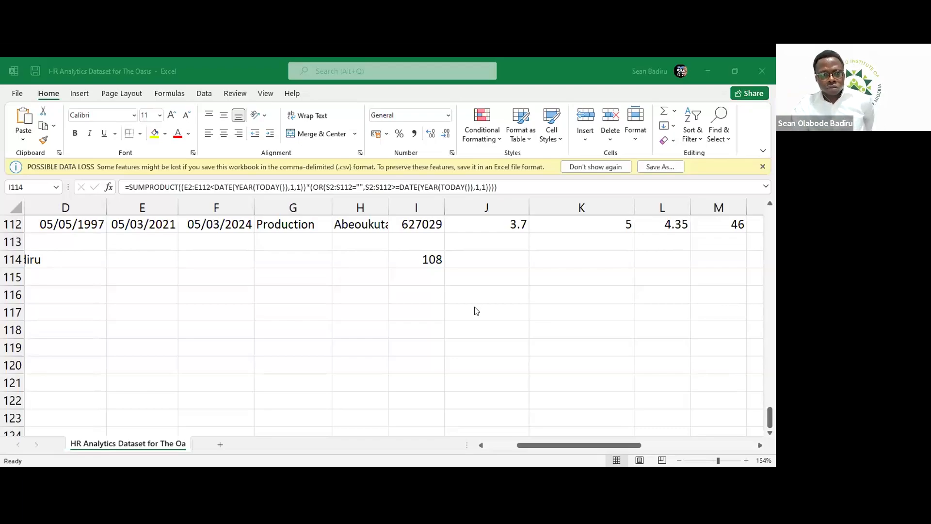
pyautogui.click(442, 285)
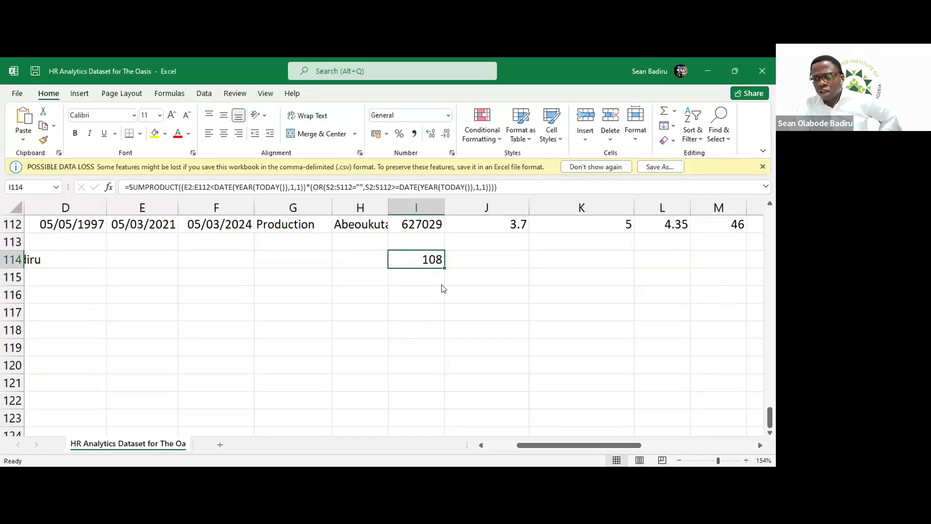
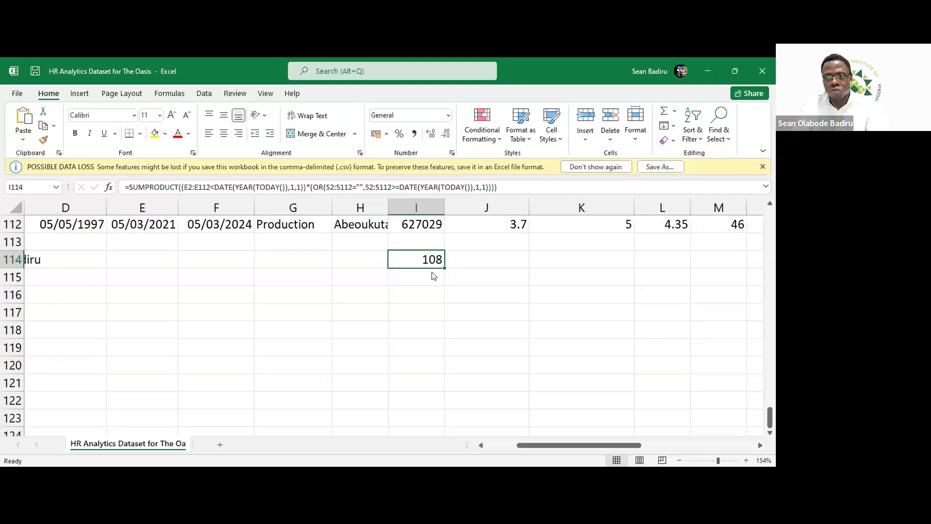
pyautogui.press('Right')
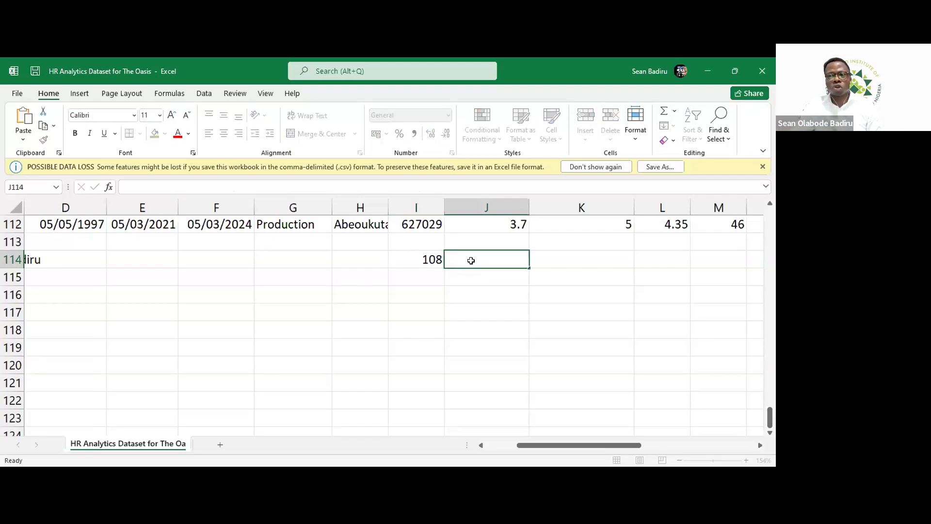
pyautogui.press('Return')
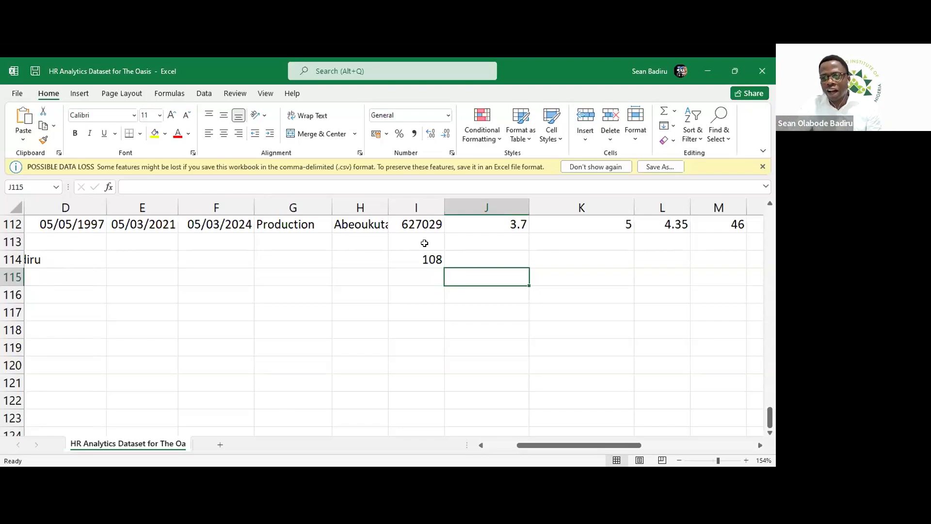
pyautogui.click(427, 264)
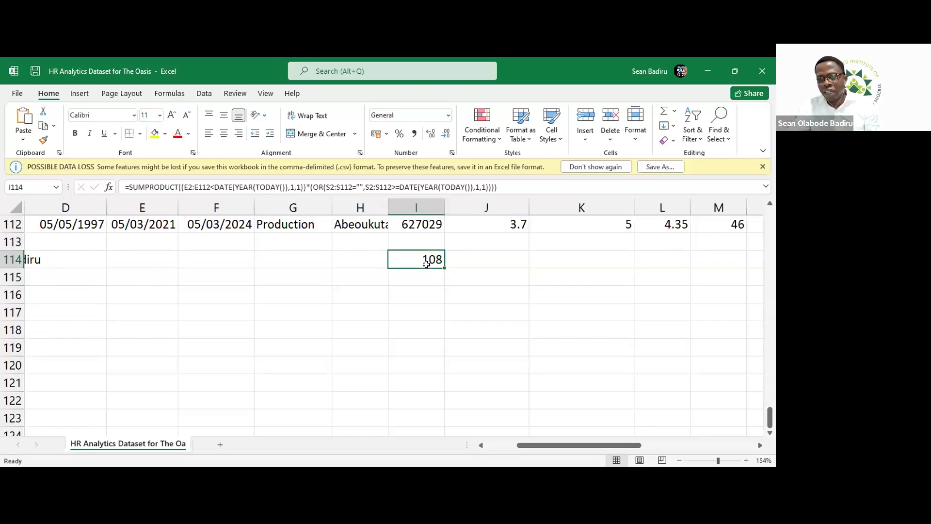
pyautogui.press('Return')
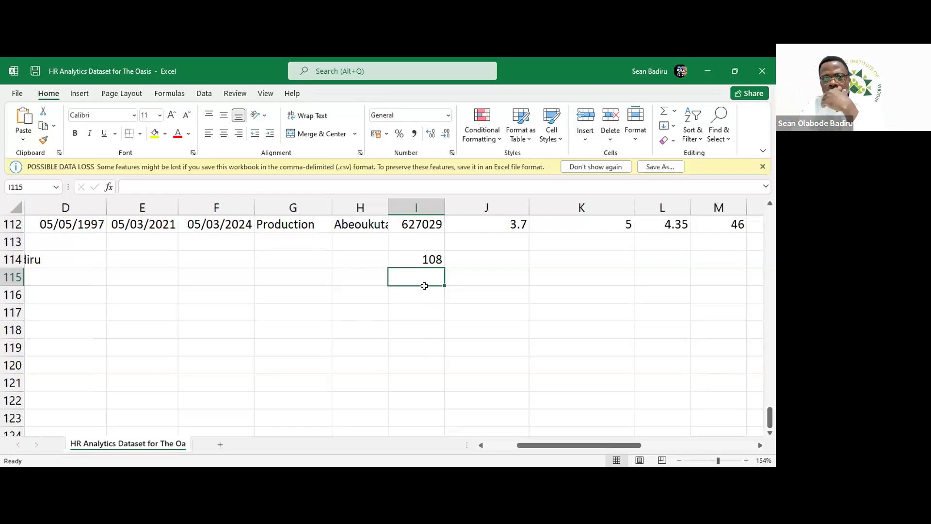
pyautogui.click(424, 286)
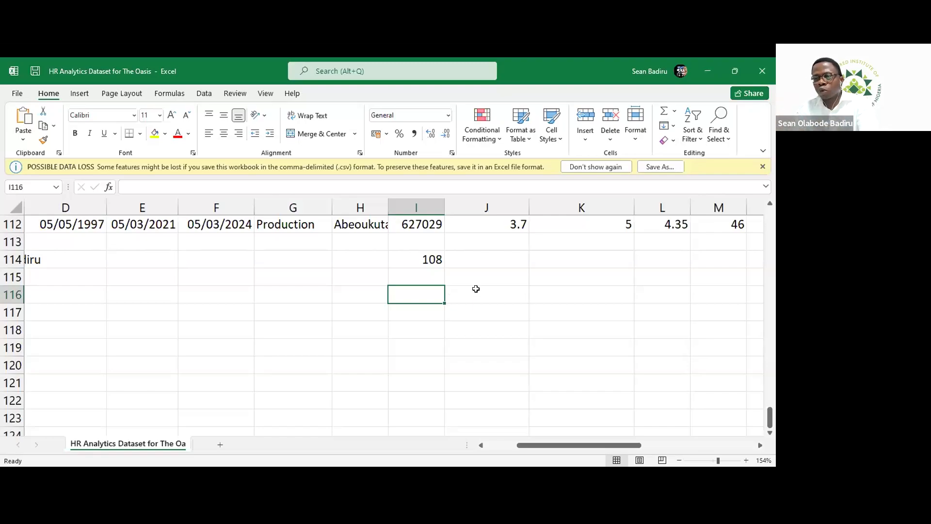
pyautogui.click(476, 288)
pyautogui.click(449, 279)
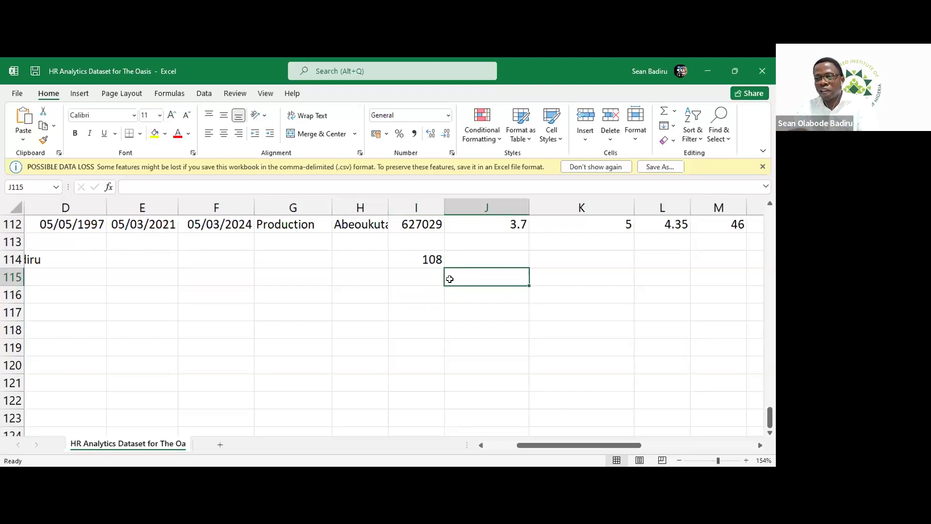
pyautogui.click(441, 287)
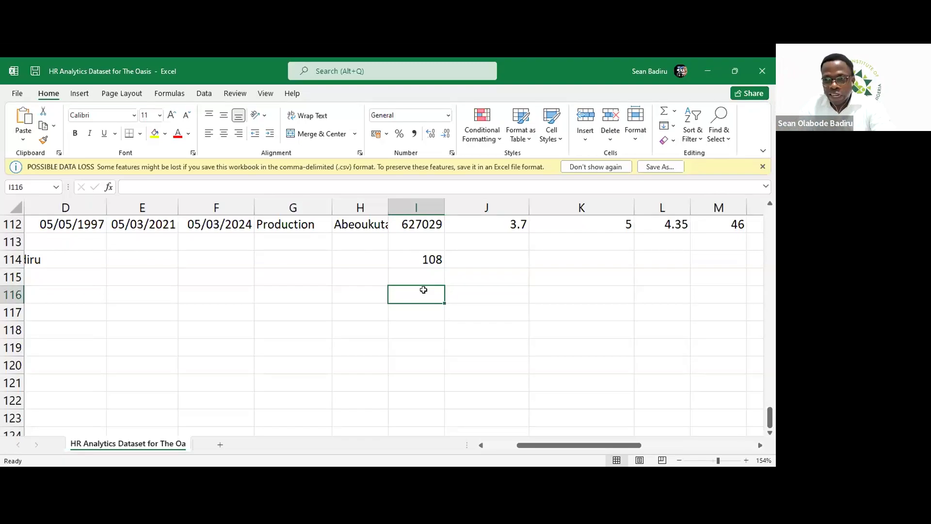
pyautogui.press('Right')
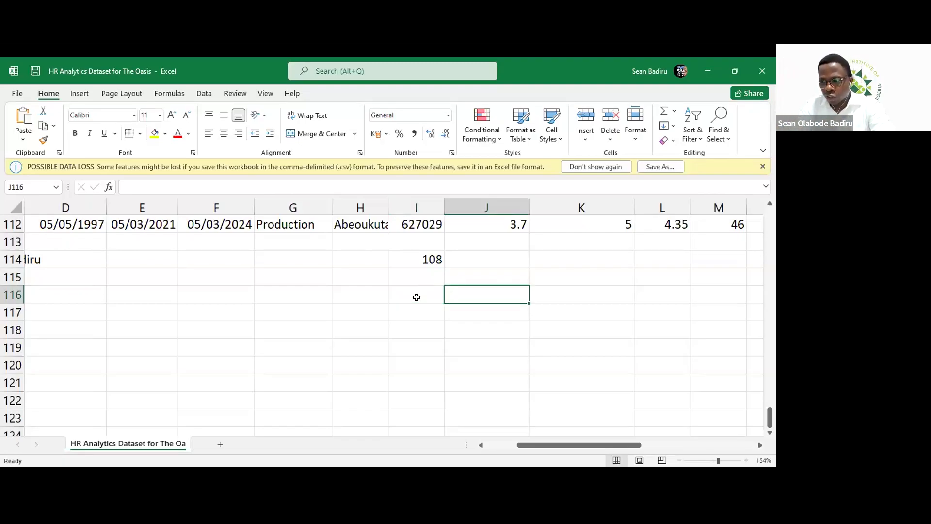
pyautogui.click(416, 297)
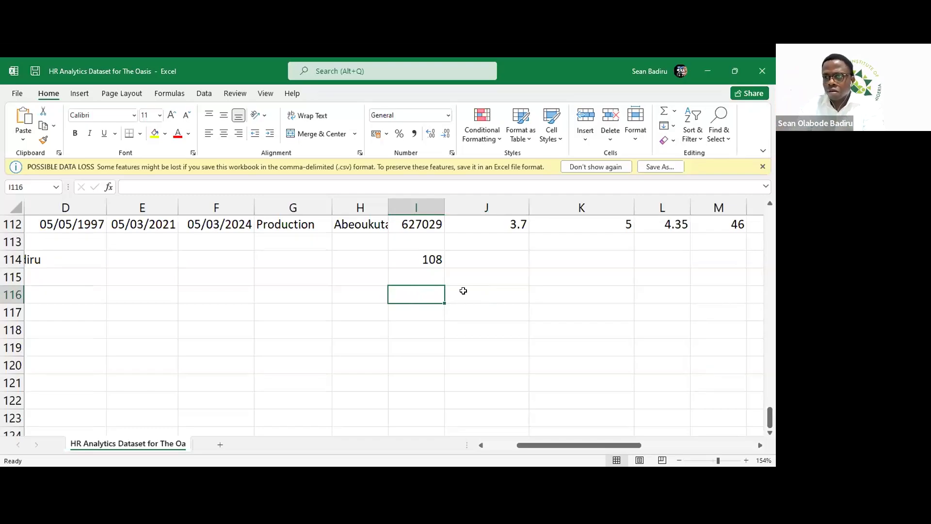
# Examine the Exit Date column and its neighbouring columns from the first record down to the last one in row 112.
pyautogui.scroll(2, 479, 289)
pyautogui.hscroll(2, 479, 289)
pyautogui.scroll(20, 480, 288)
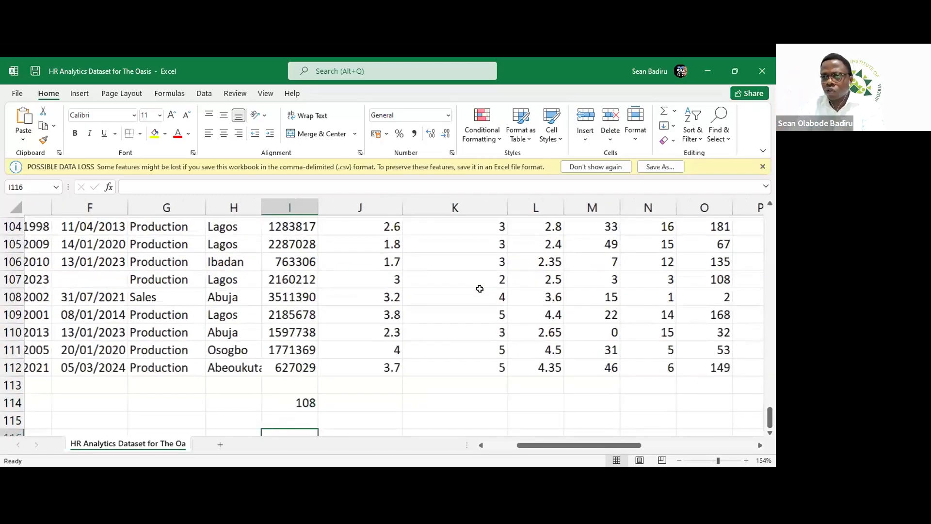
pyautogui.hscroll(1, 480, 288)
pyautogui.scroll(7, 479, 288)
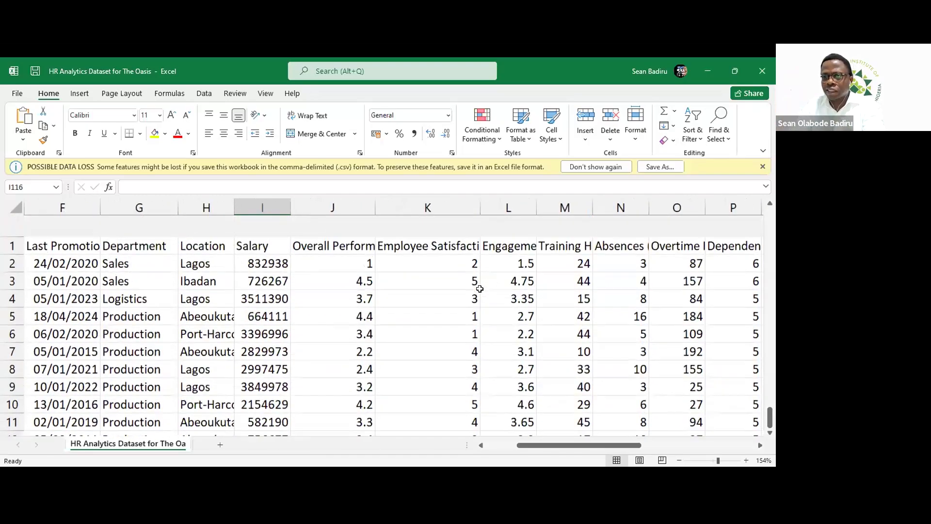
pyautogui.hscroll(1, 480, 289)
pyautogui.hscroll(3, 480, 288)
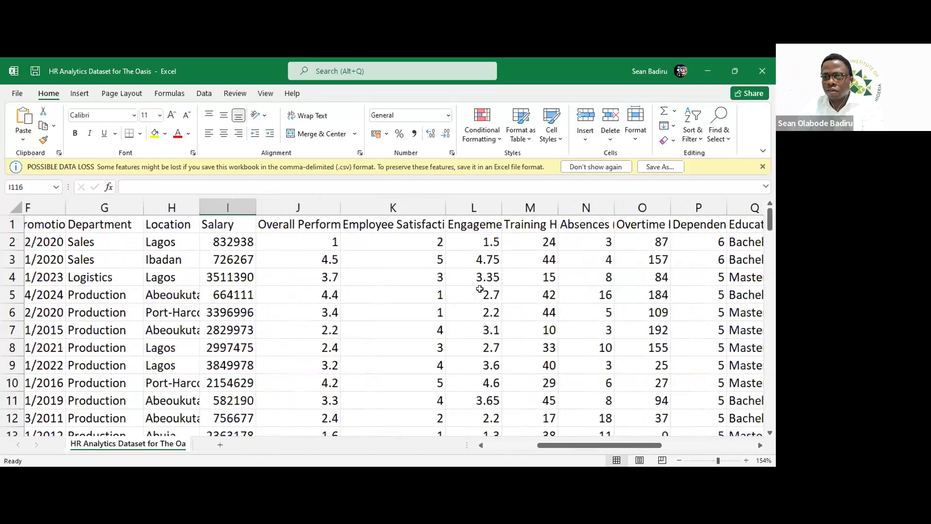
pyautogui.hscroll(-2, 480, 288)
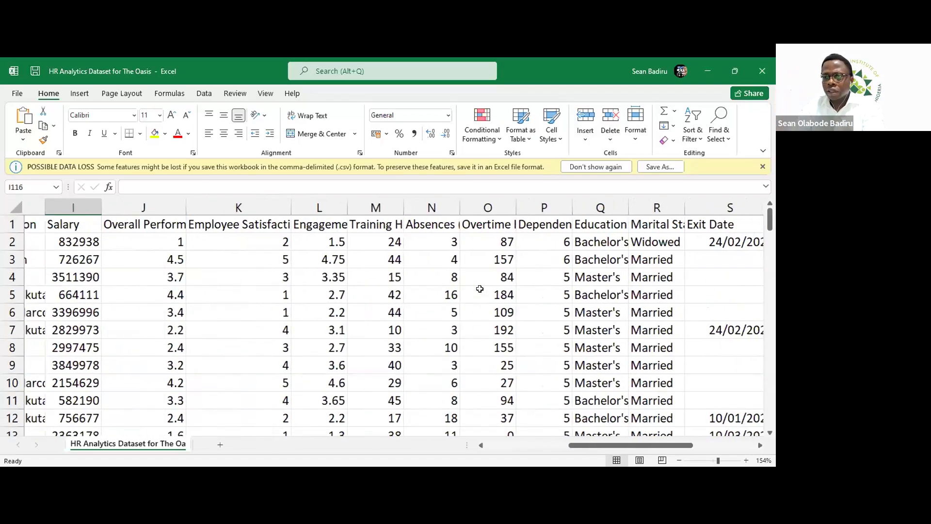
pyautogui.hscroll(3, 479, 288)
pyautogui.hscroll(2, 479, 289)
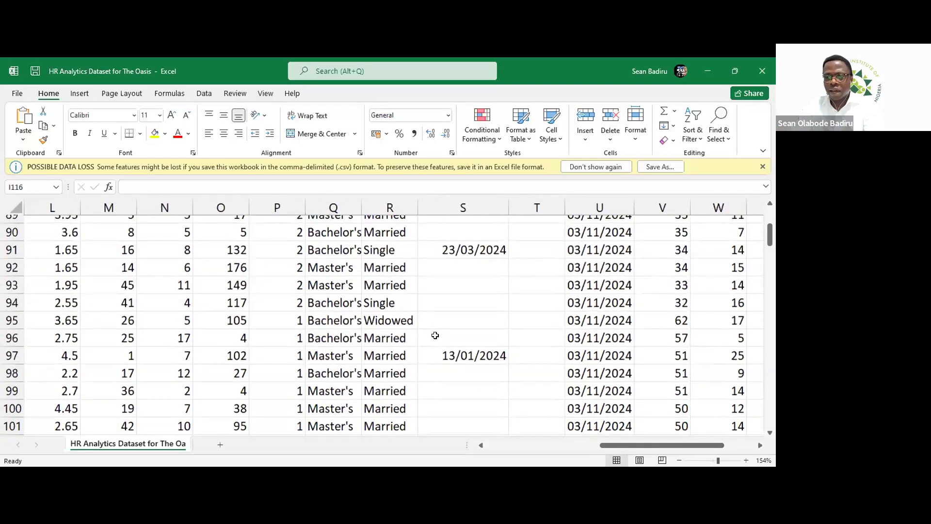
pyautogui.scroll(1, 434, 335)
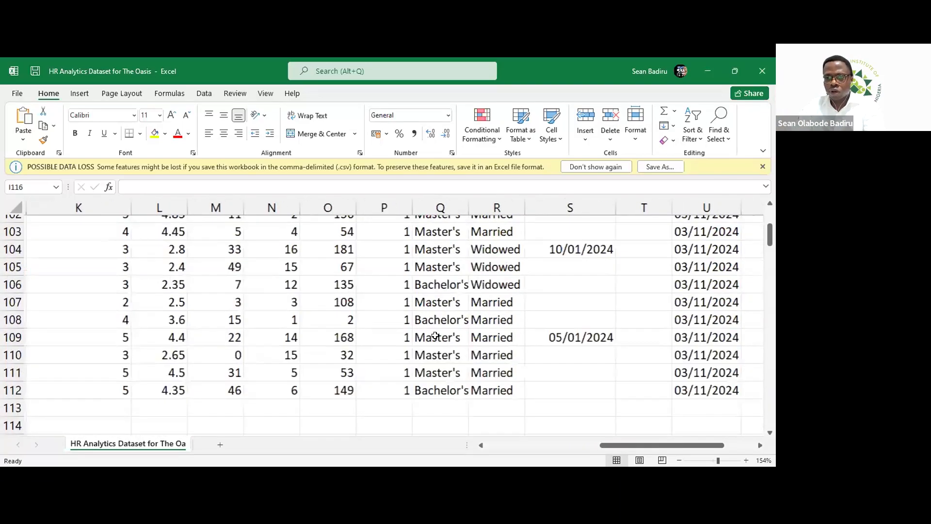
pyautogui.scroll(-3, 434, 335)
pyautogui.hscroll(2, 435, 335)
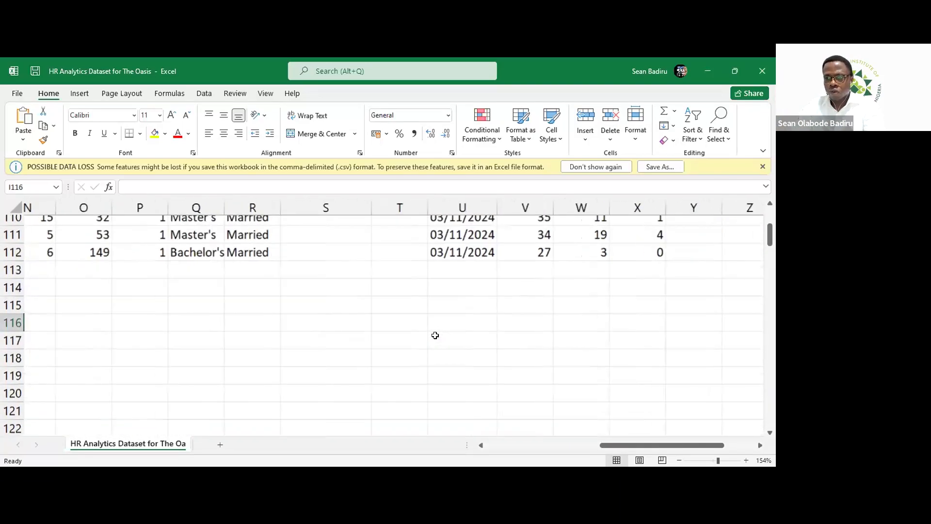
pyautogui.hscroll(3, 435, 335)
pyautogui.hscroll(-6, 435, 335)
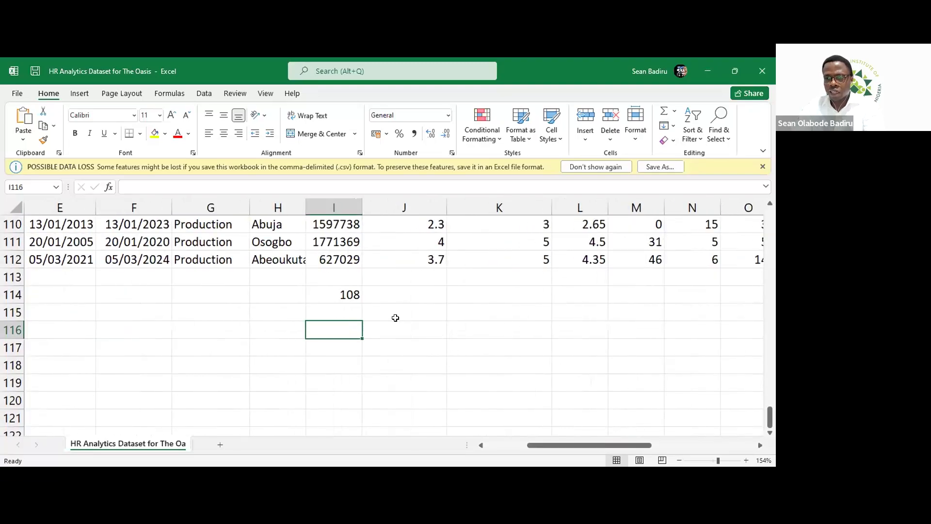
# Count the non-empty Exit Date cells by entering =COUNTA(S2:S112) in I116.
pyautogui.click(341, 309)
pyautogui.click(323, 330)
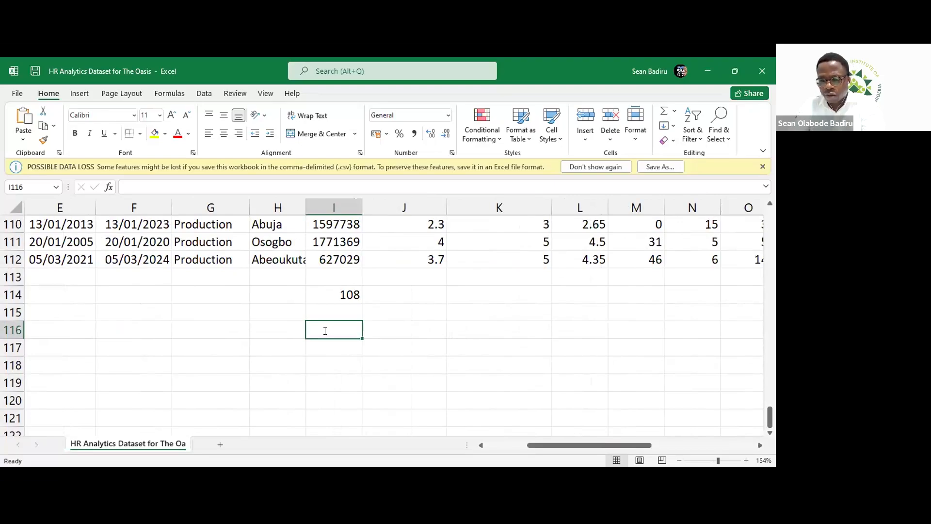
pyautogui.write('=')
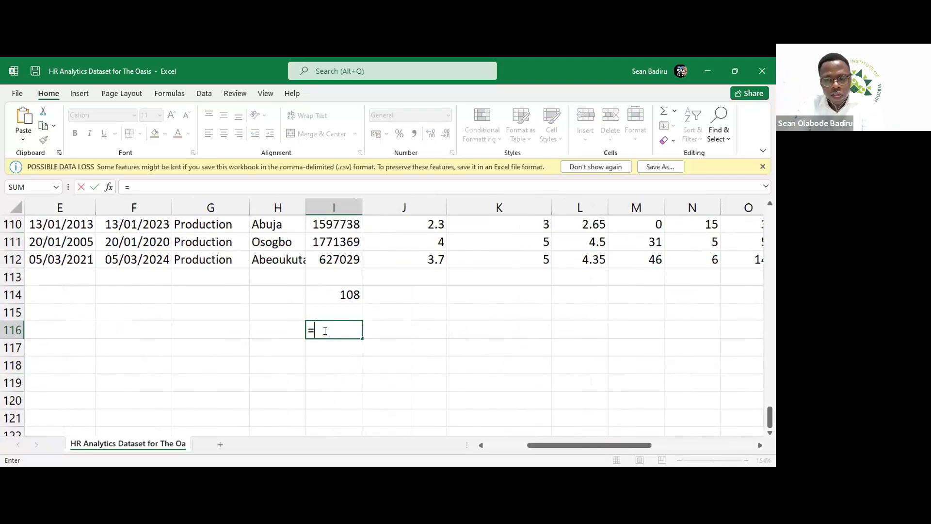
pyautogui.write('c')
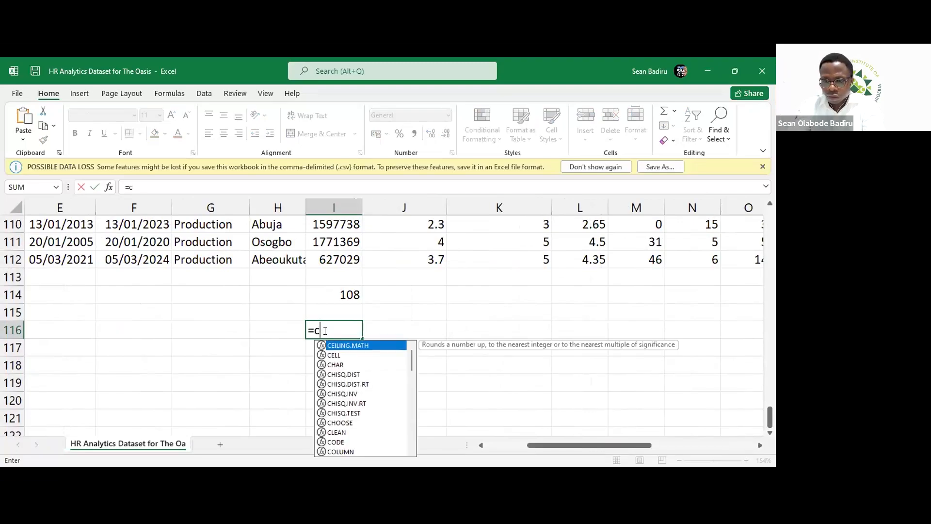
pyautogui.press('BackSpace')
pyautogui.write('COUNTA')
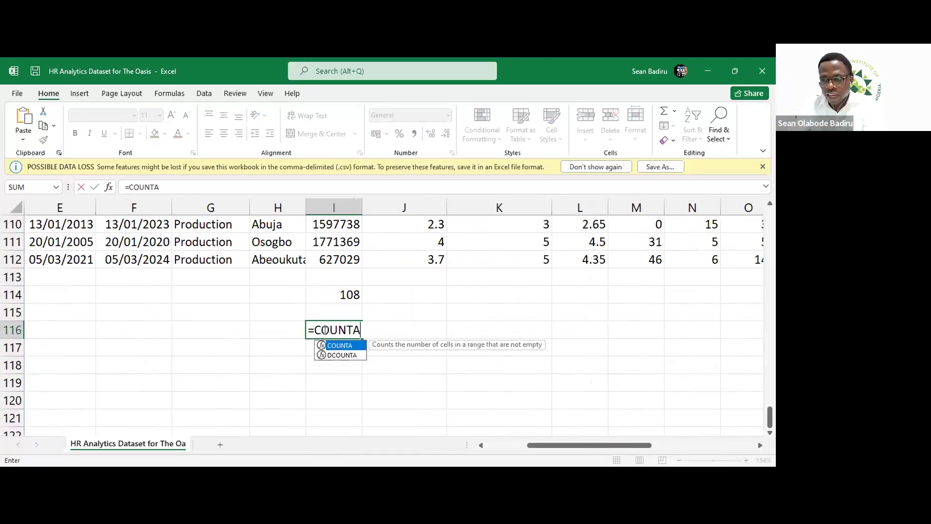
pyautogui.write('(')
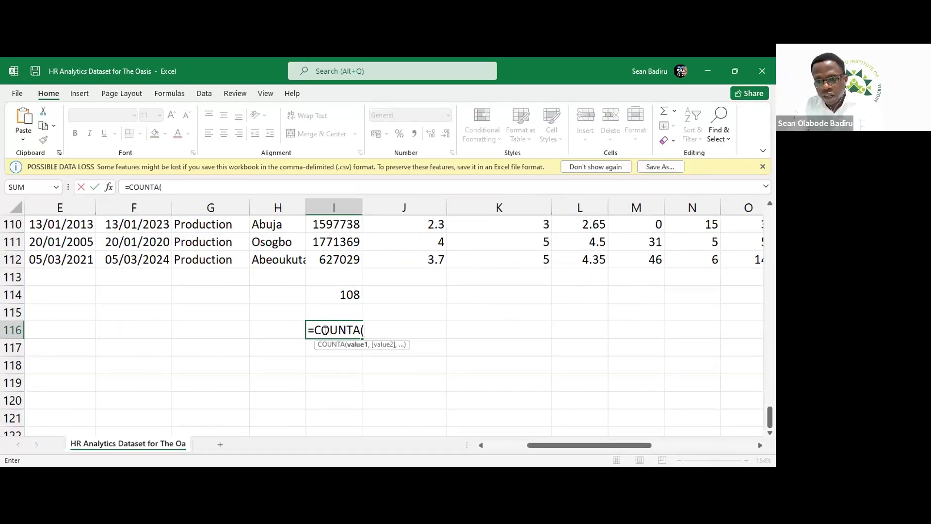
pyautogui.write('S2')
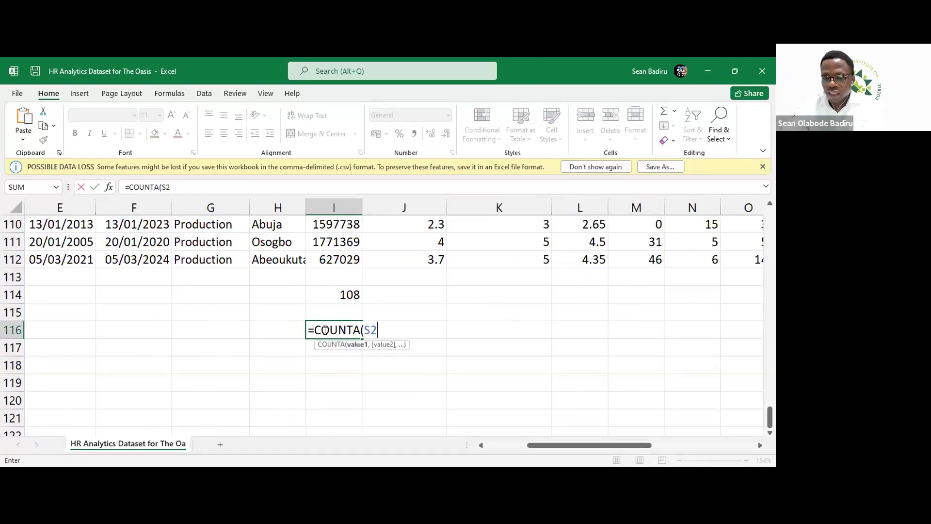
pyautogui.write(':S112)')
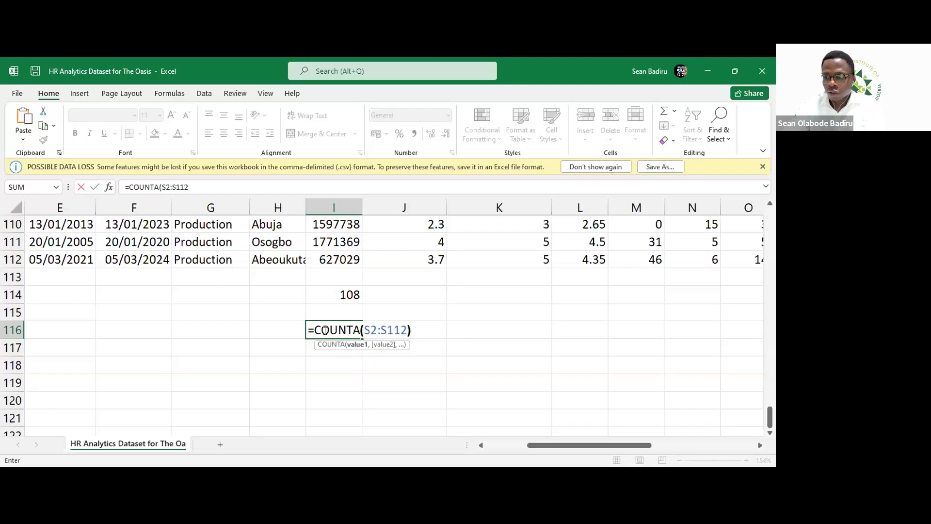
pyautogui.hotkey('ctrl', 'Return')
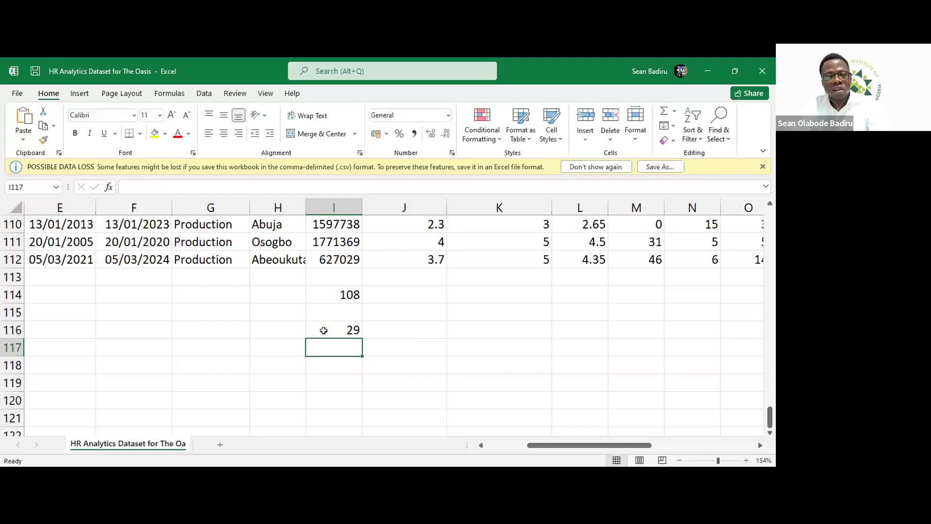
pyautogui.click(350, 330)
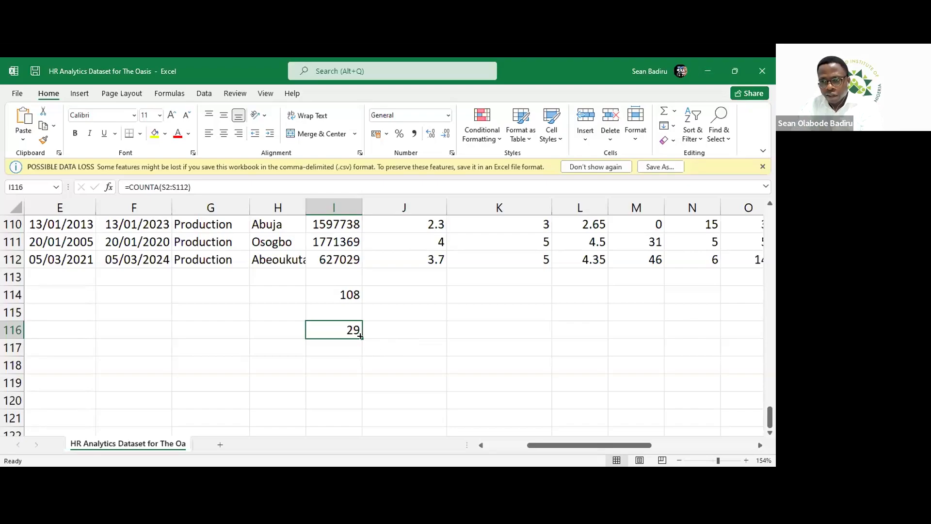
# Label the COUNTA result by entering "# Terminates" in the adjacent cell H116.
pyautogui.click(285, 326)
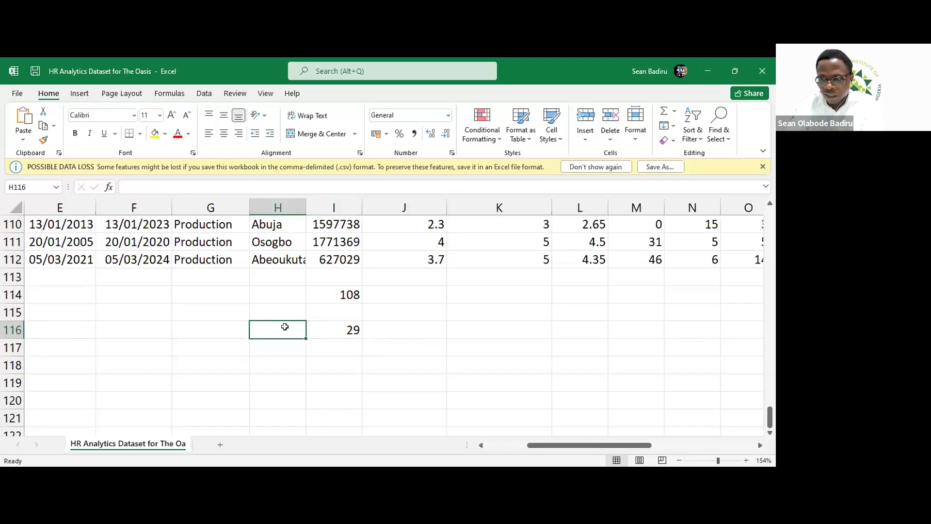
pyautogui.write('#')
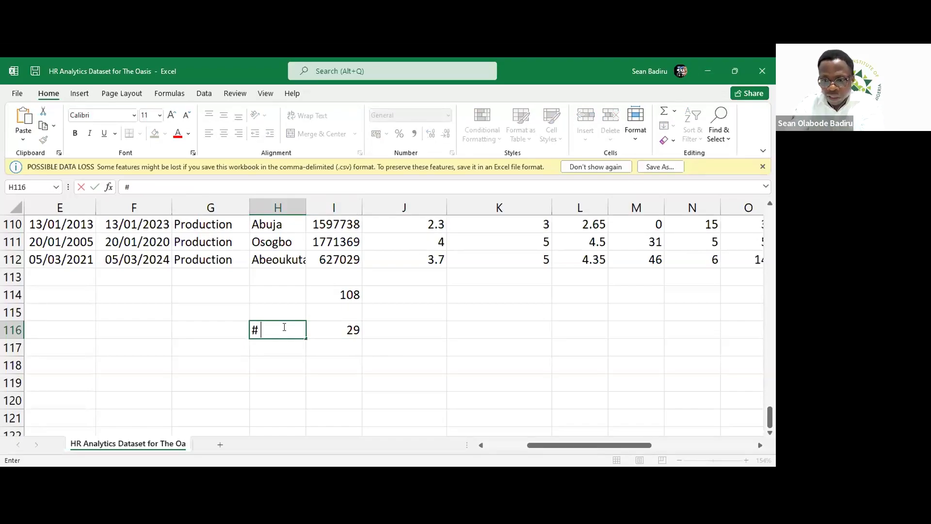
pyautogui.write('Terminates')
pyautogui.click(410, 347)
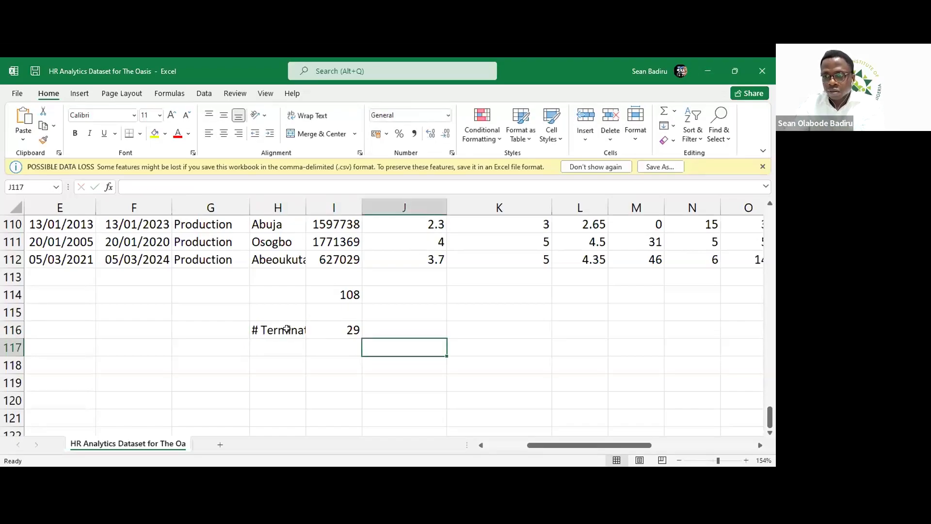
# Wrap the text of the "# Terminates" label and widen column H until the label fits on one line.
pyautogui.click(286, 329)
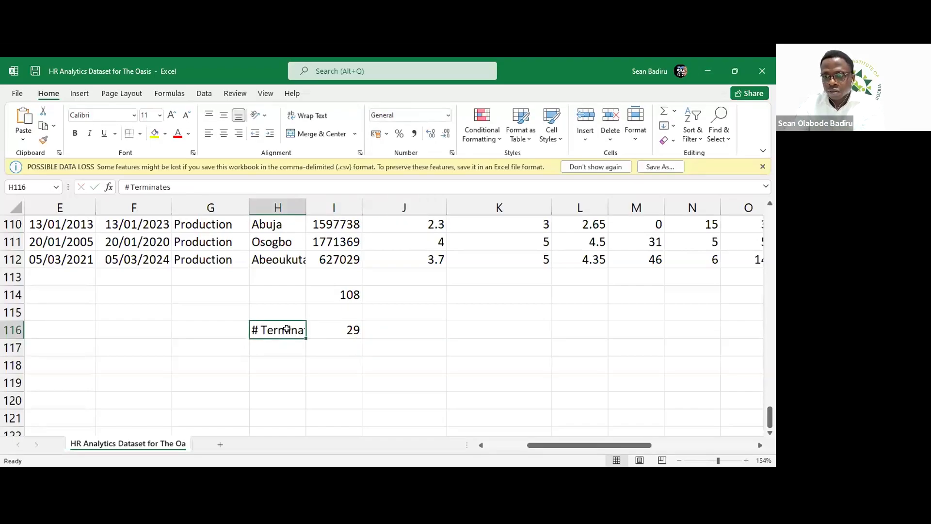
pyautogui.click(314, 119)
pyautogui.click(436, 314)
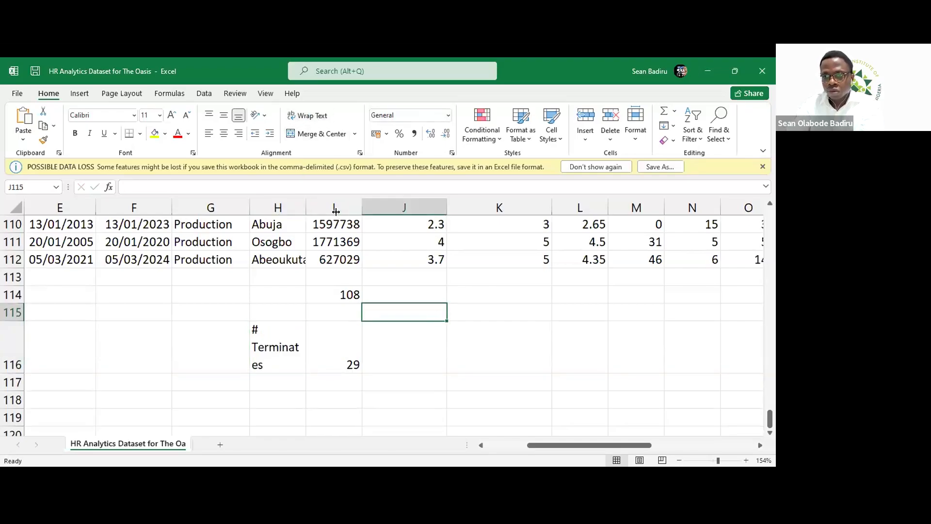
pyautogui.moveTo(335, 211); pyautogui.dragTo(337, 211)
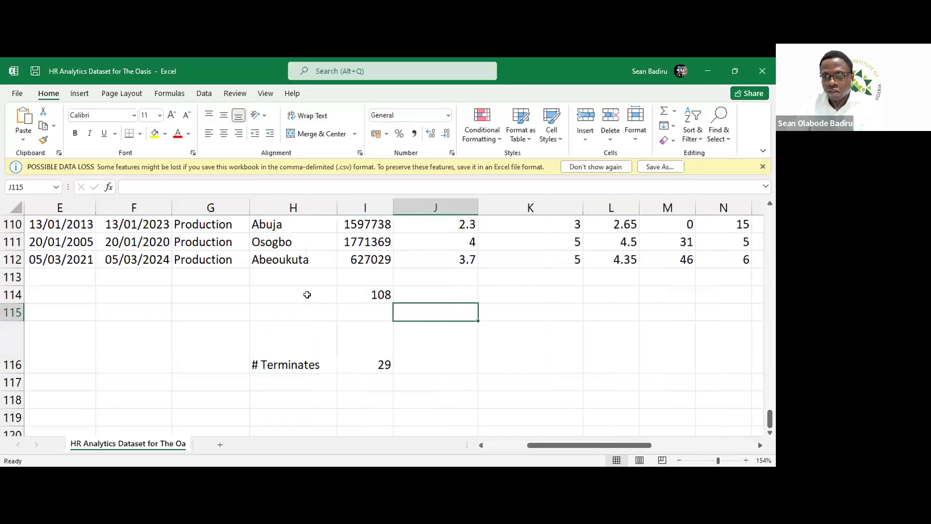
# Delete the empty row 115 between the two counts and enter "# Employees at the beginning of the year" in H114.
pyautogui.rightClick(13, 312)
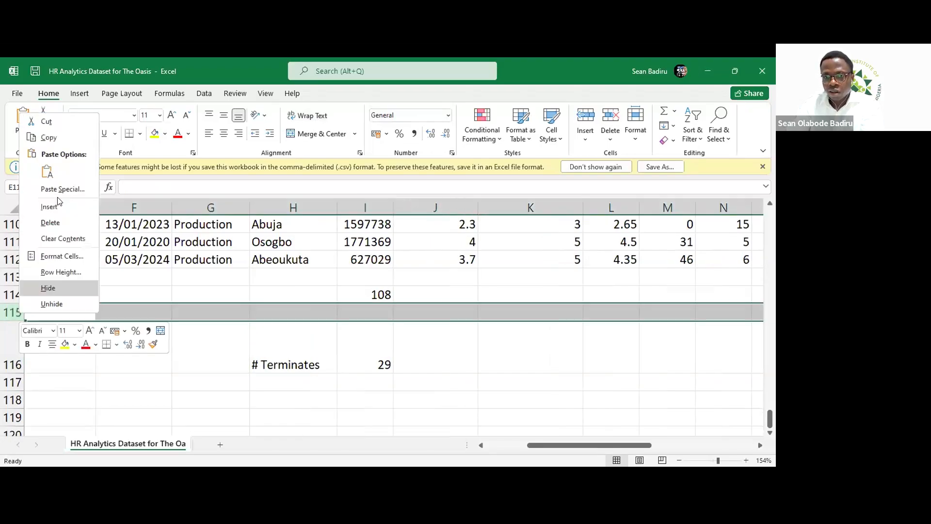
pyautogui.click(46, 222)
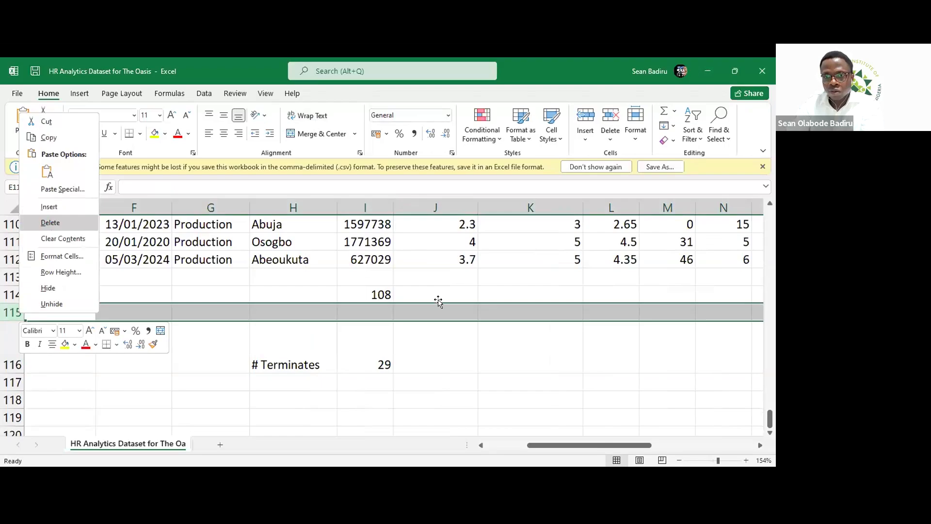
pyautogui.click(321, 294)
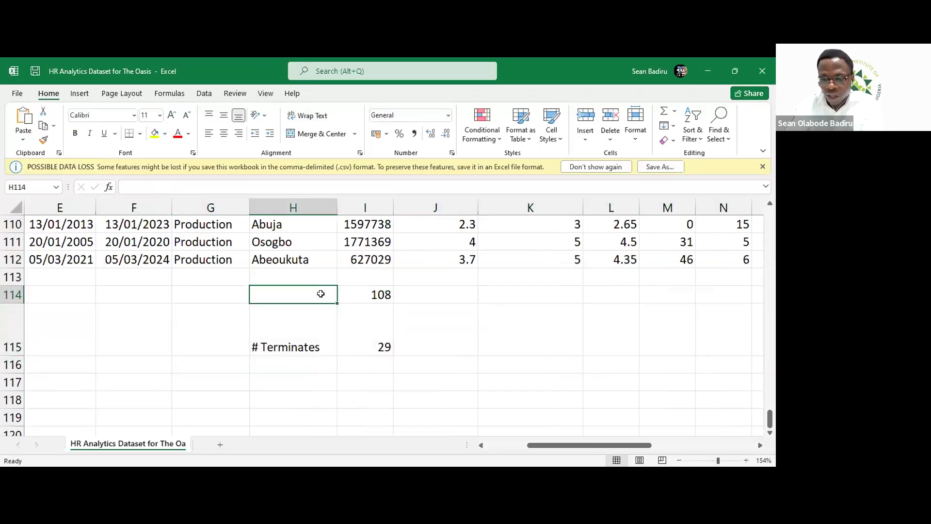
pyautogui.write('#')
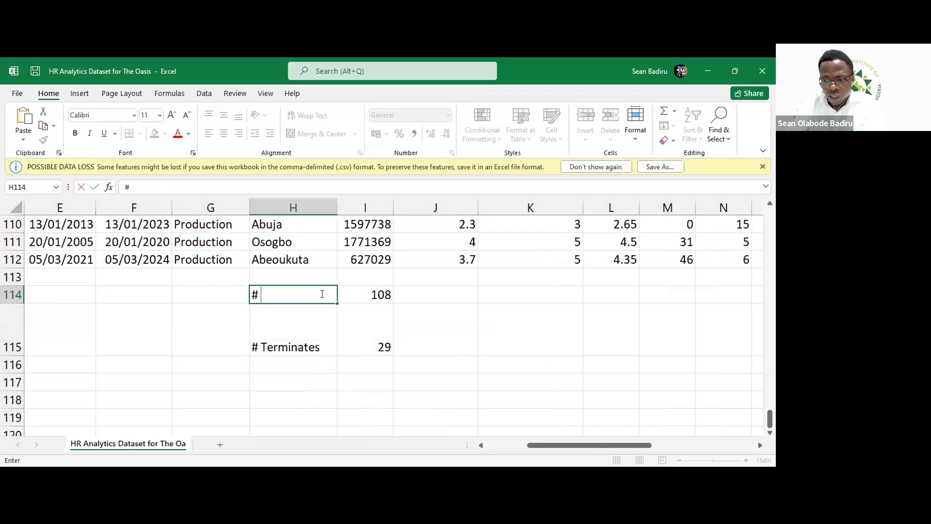
pyautogui.write(' Employees')
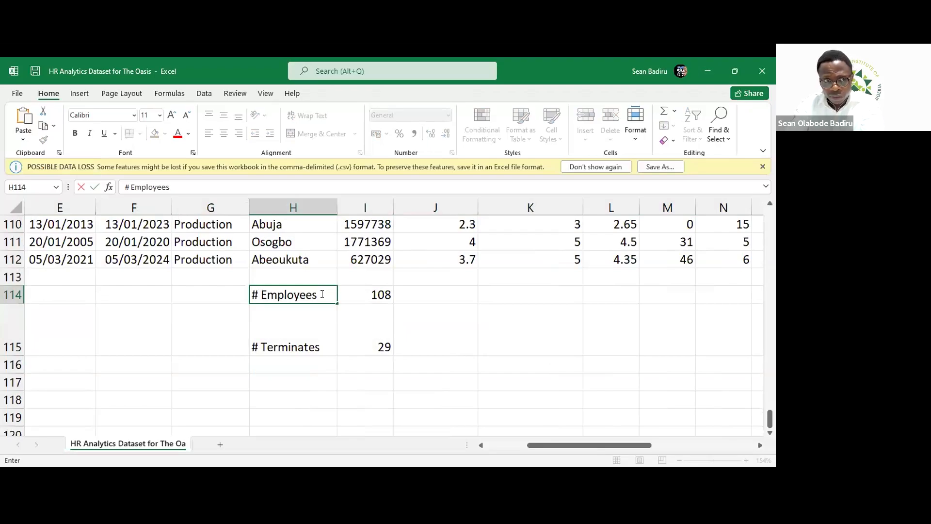
pyautogui.write(' at th')
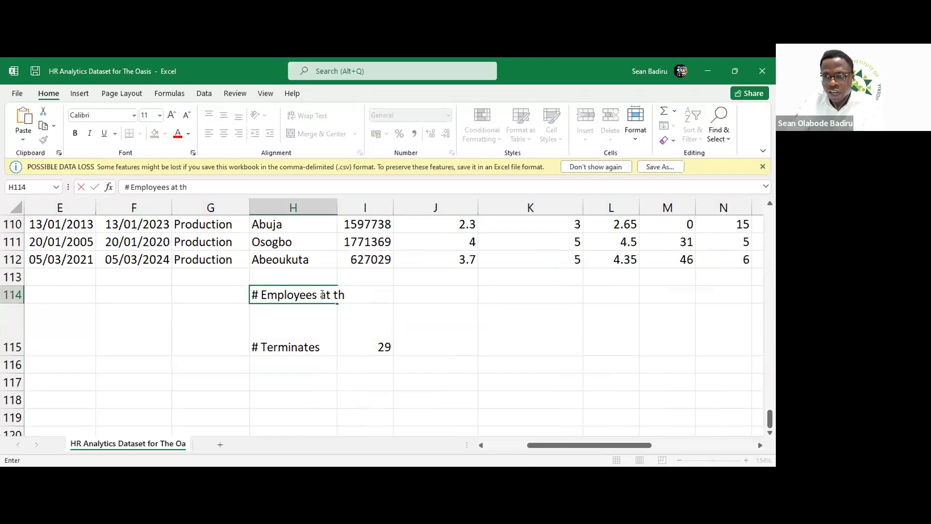
pyautogui.press('Return')
# Wrap the text of the label in H114 and widen column H so the label fits on two lines.
pyautogui.click(325, 293)
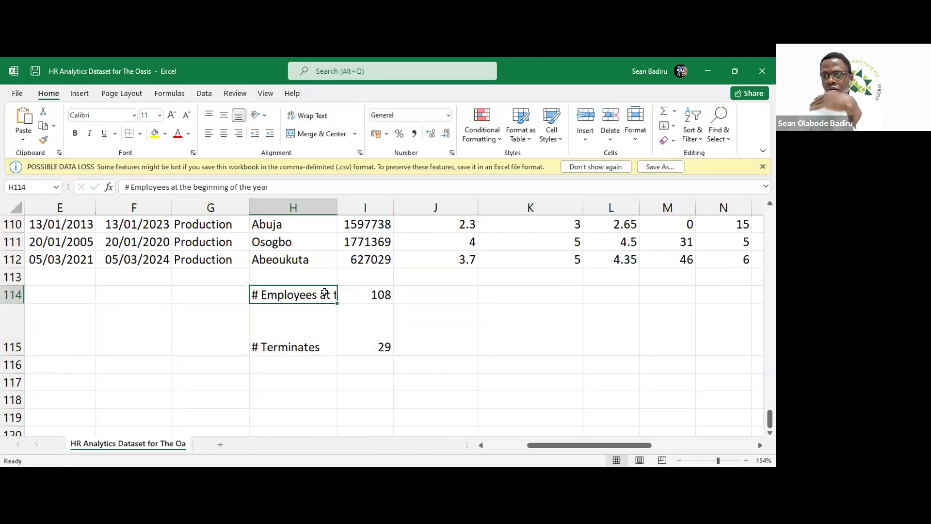
pyautogui.click(308, 115)
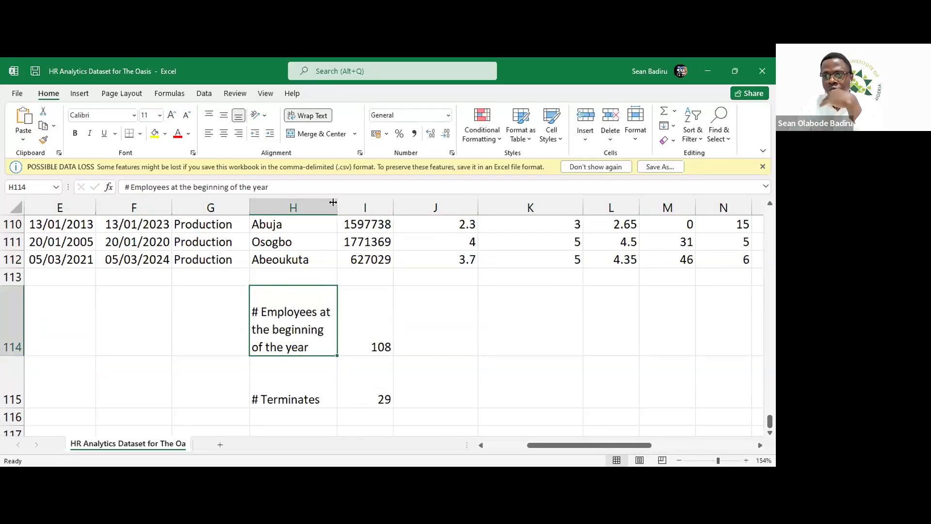
pyautogui.moveTo(333, 202); pyautogui.dragTo(369, 206)
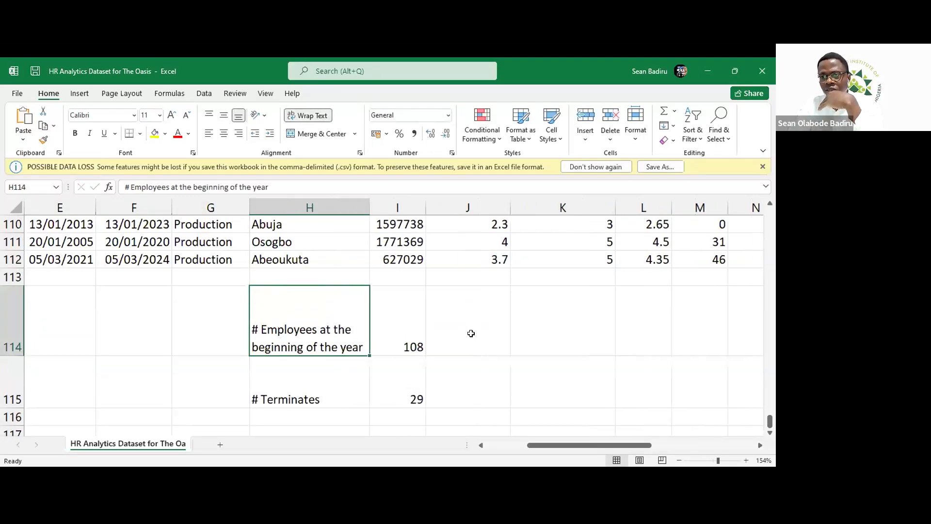
pyautogui.click(470, 333)
# Enter the label "Turnover rate =" in H117, two rows below the "# Terminates" label.
pyautogui.scroll(-1, 453, 370)
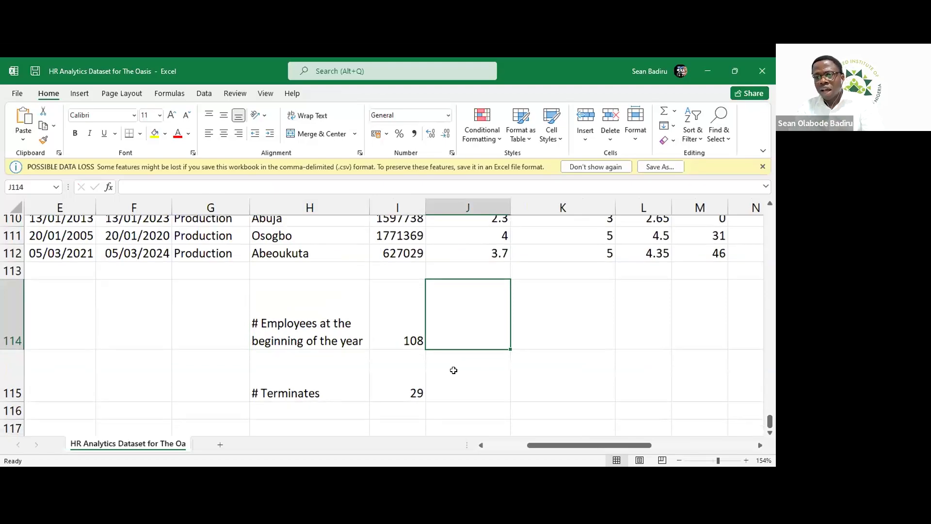
pyautogui.scroll(-2, 454, 370)
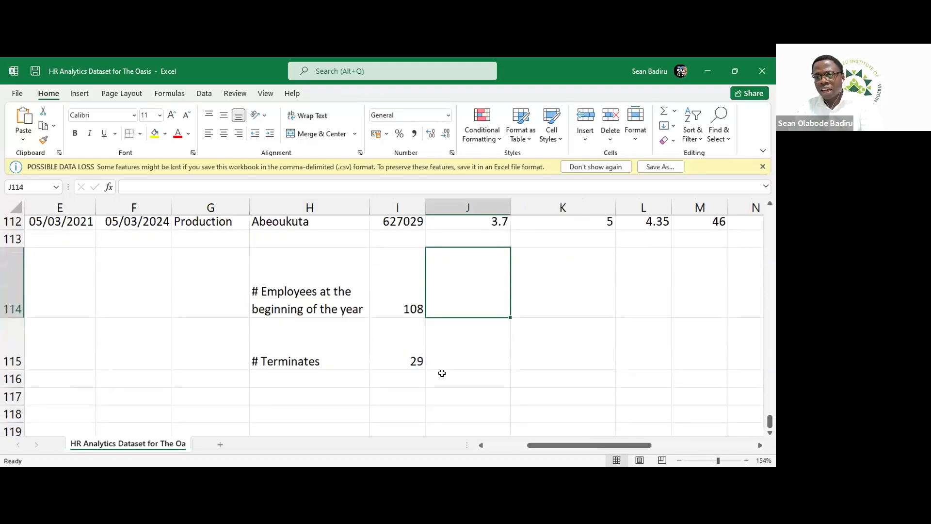
pyautogui.click(317, 398)
pyautogui.write('Tur')
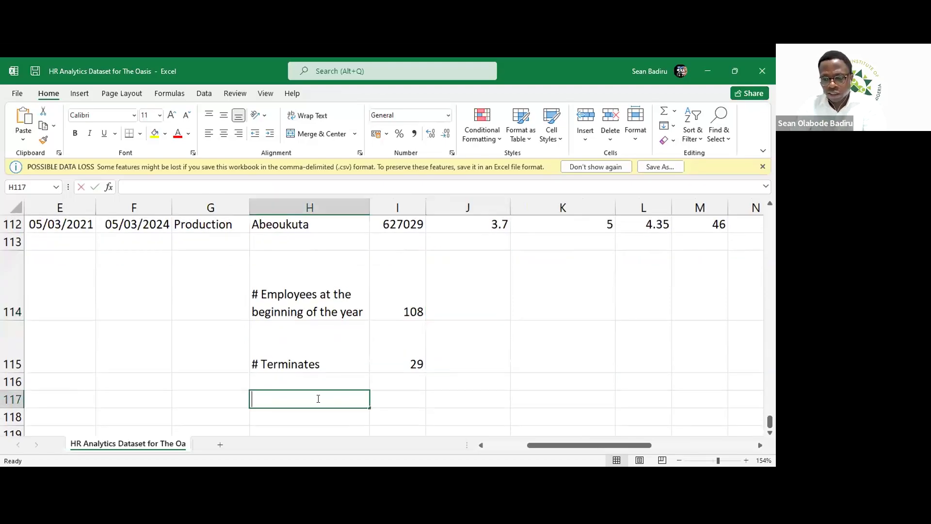
pyautogui.write('n')
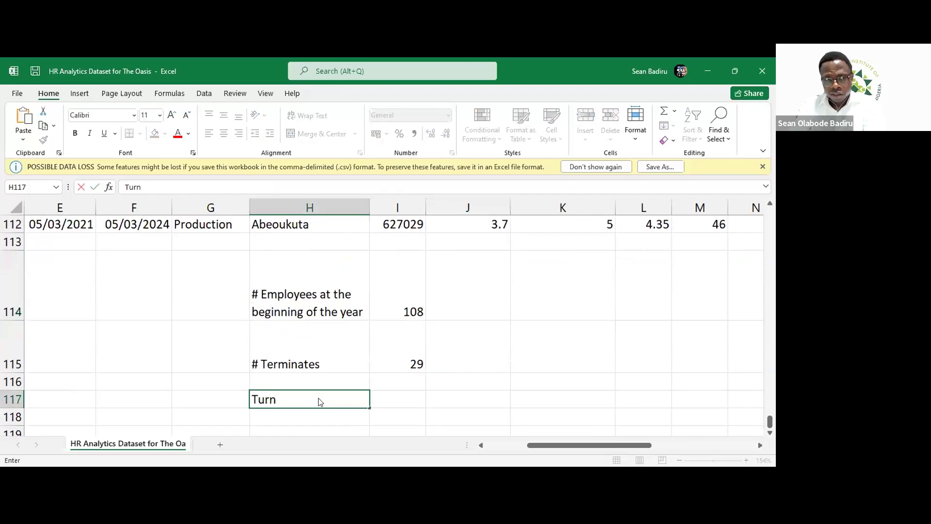
pyautogui.write('ove')
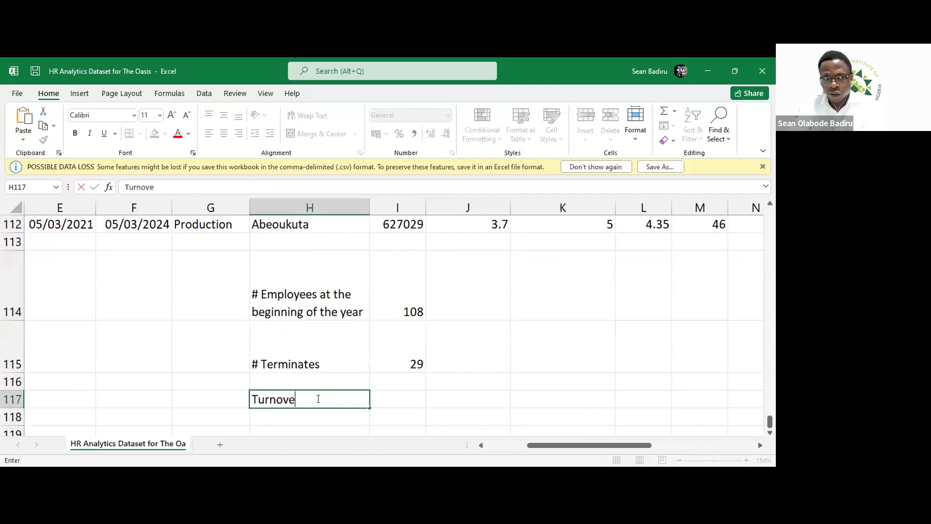
pyautogui.write('r rate =')
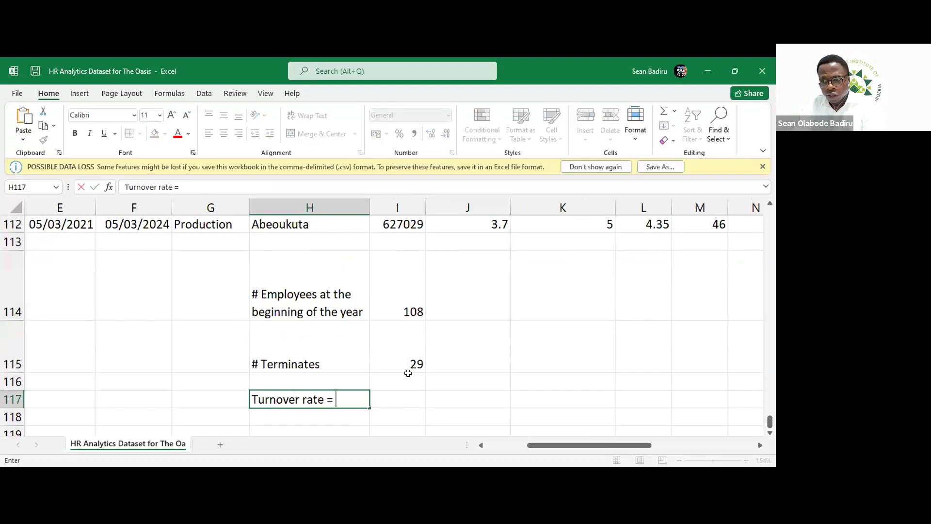
# Calculate the turnover rate in I117 by dividing the terminates count by the beginning-of-year employee count with =I115/I114.
pyautogui.click(397, 396)
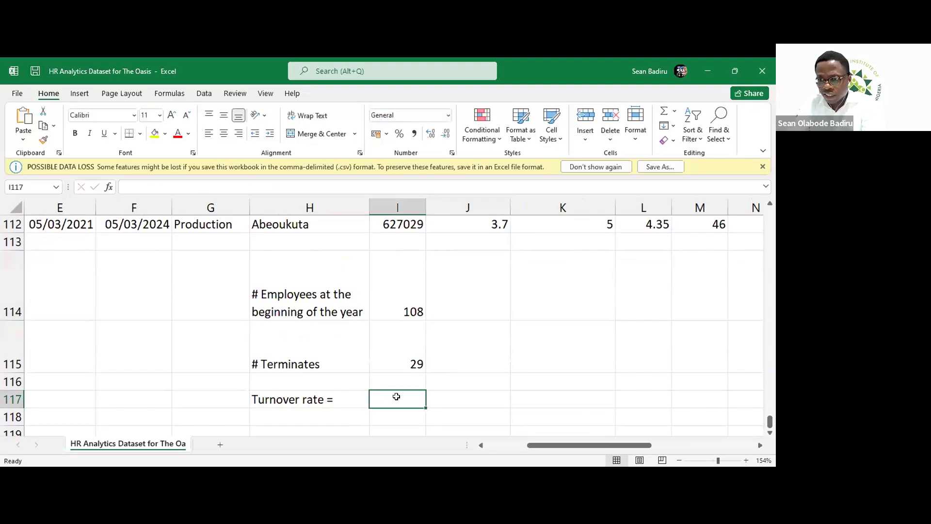
pyautogui.write('=')
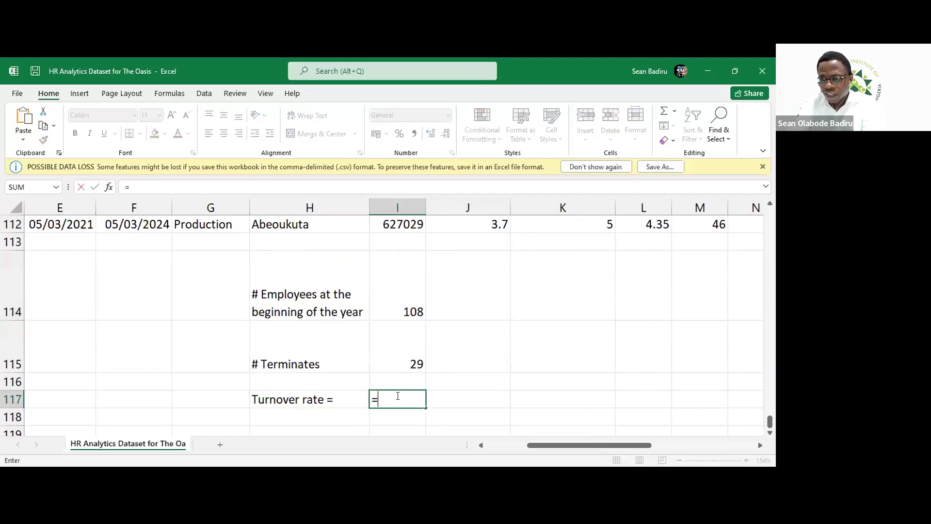
pyautogui.click(406, 352)
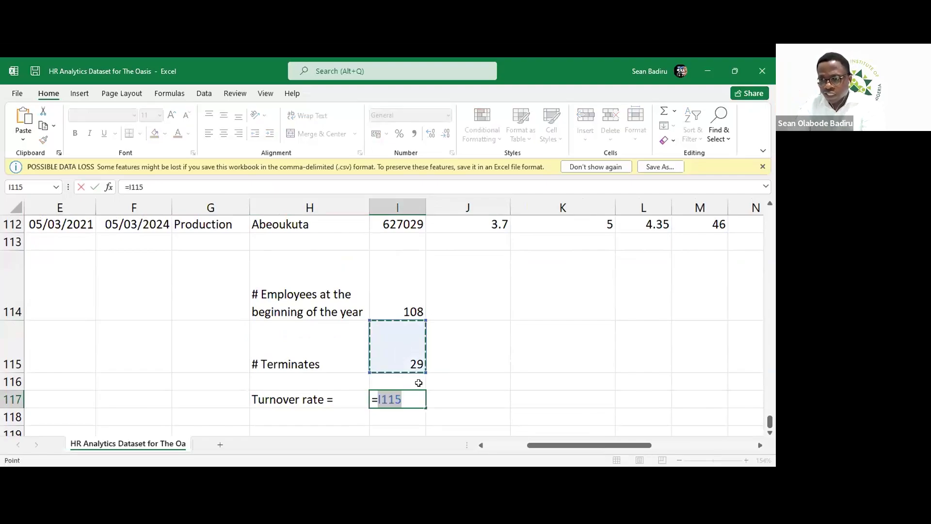
pyautogui.write('/')
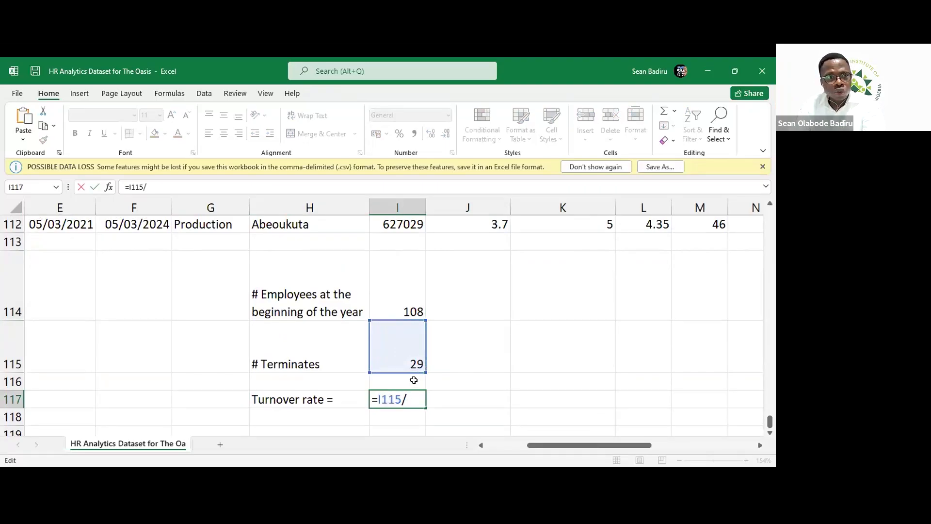
pyautogui.click(412, 293)
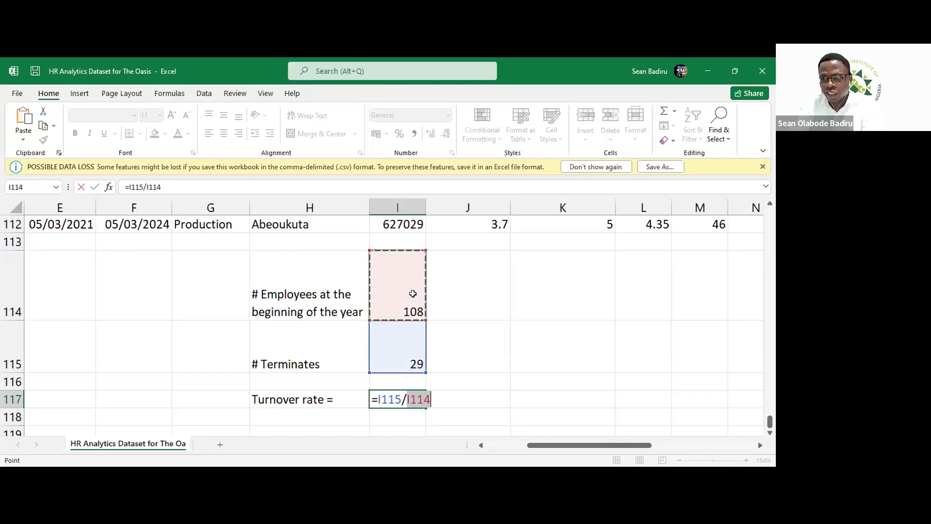
pyautogui.press('Return')
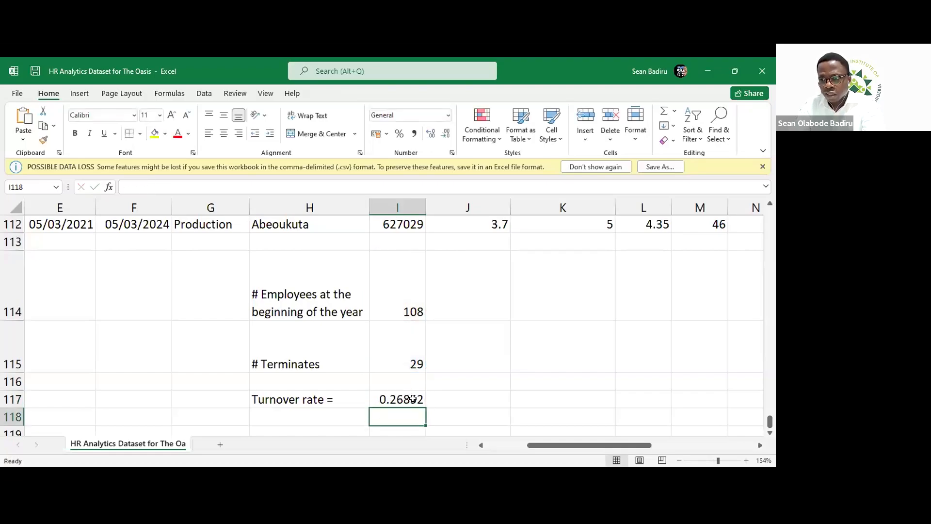
# Format the turnover rate in I117 with the Percentage number category.
pyautogui.click(415, 399)
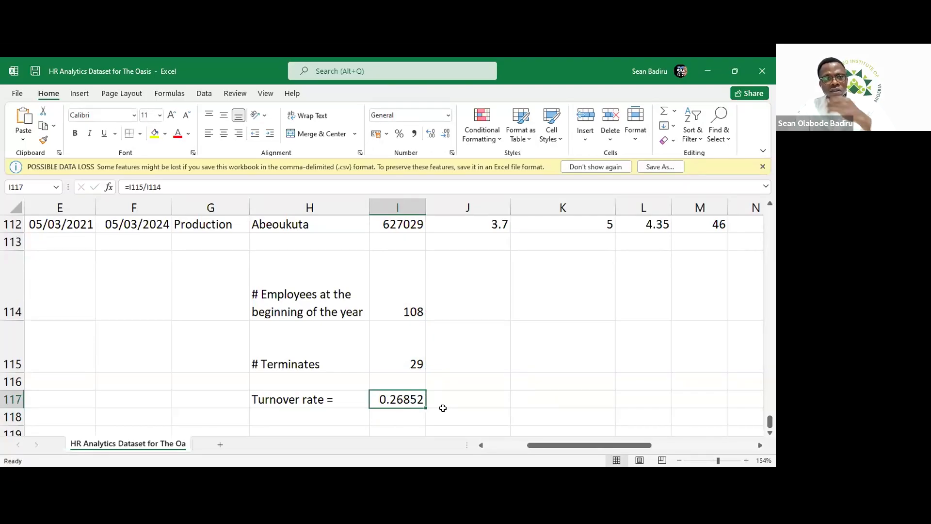
pyautogui.rightClick(408, 397)
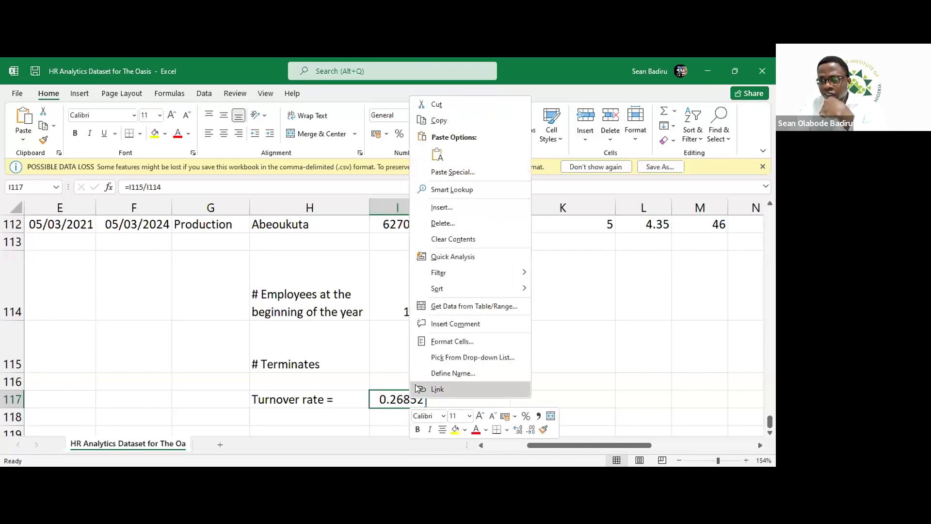
pyautogui.click(452, 340)
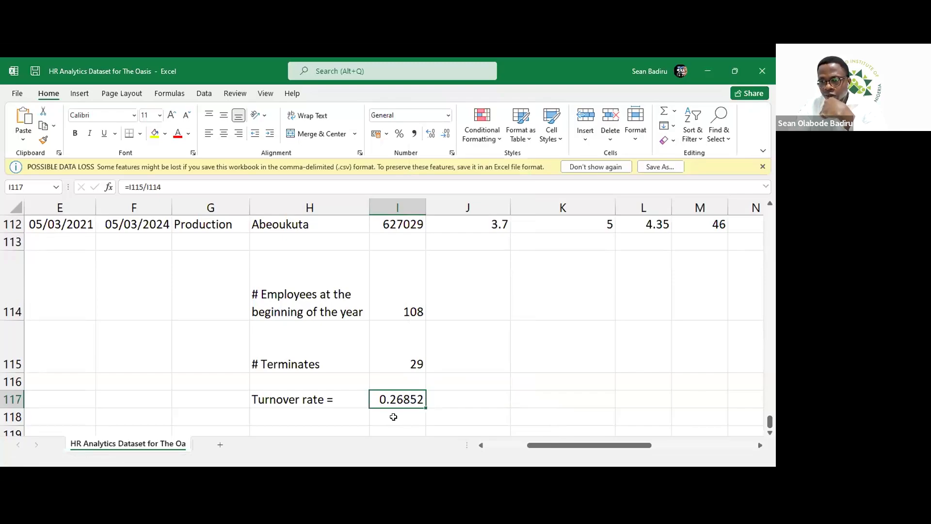
pyautogui.click(332, 286)
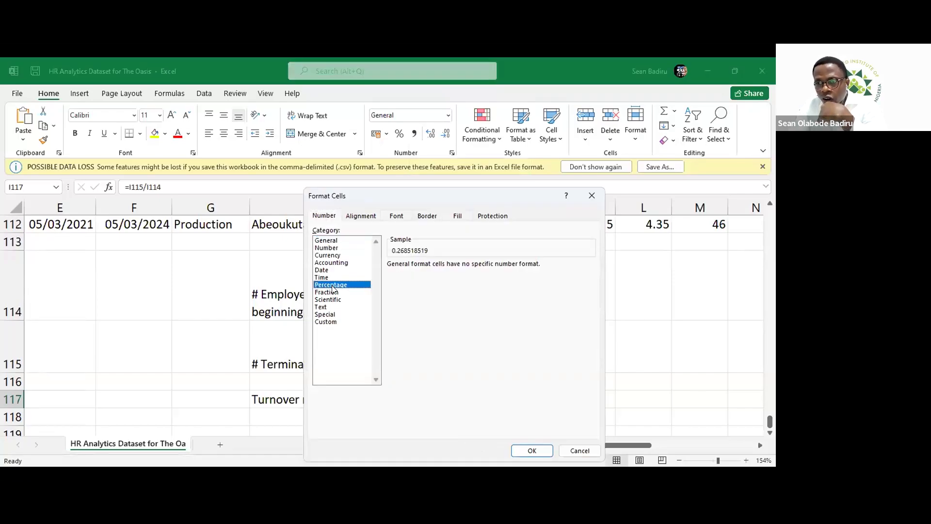
pyautogui.click(531, 451)
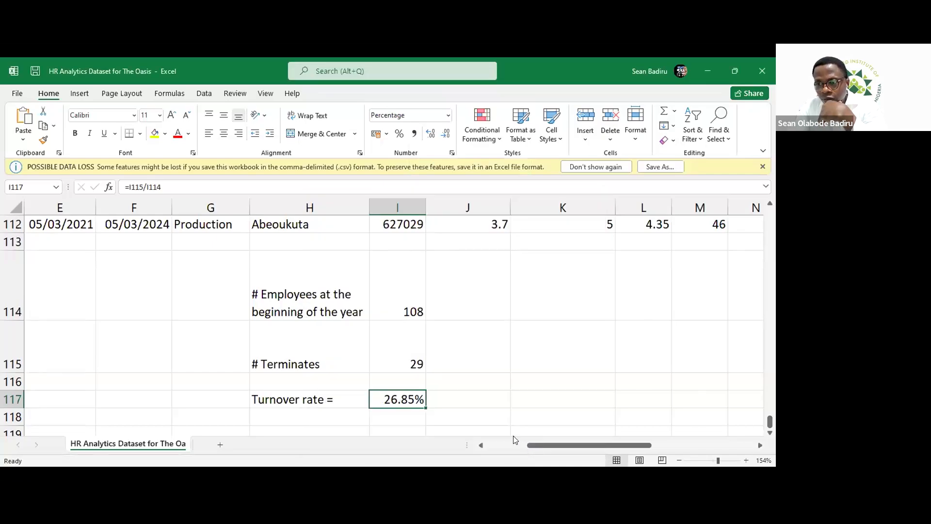
pyautogui.click(450, 410)
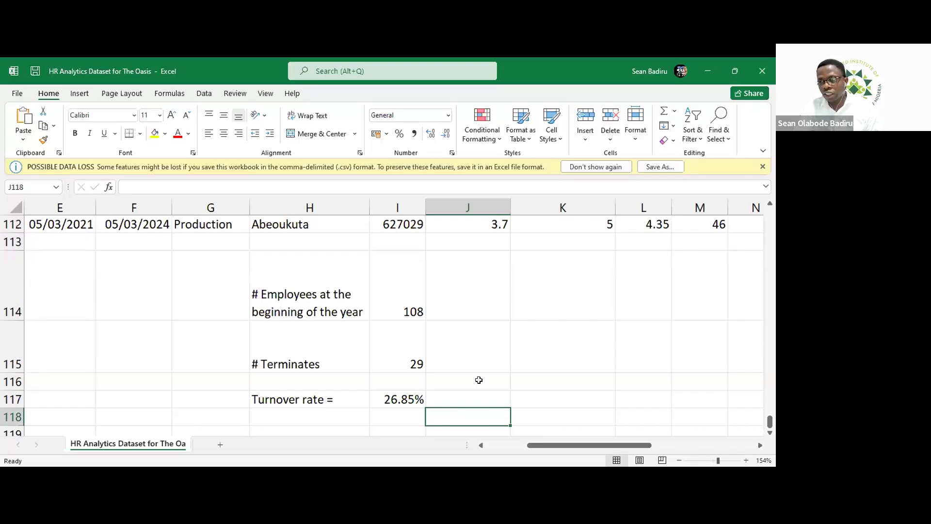
# Calculate the complement of the turnover rate in I118 with the formula =1-I117.
pyautogui.click(386, 419)
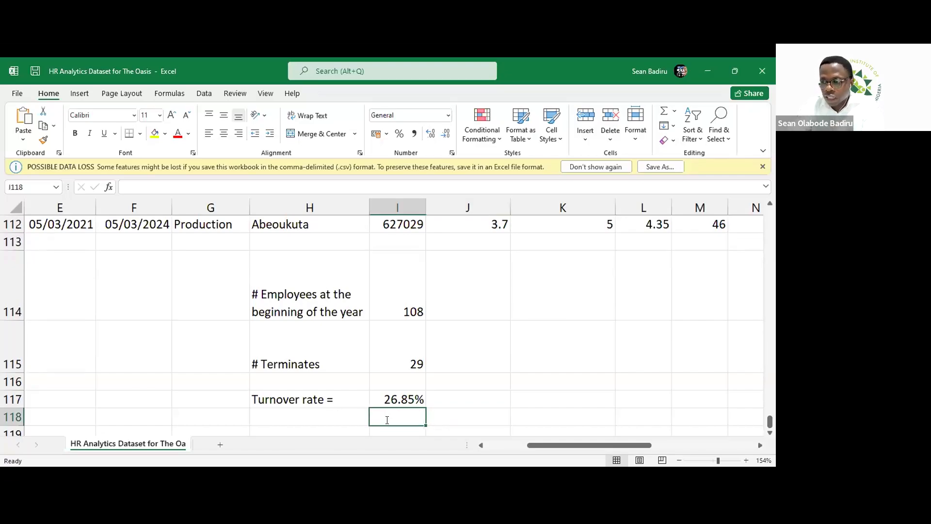
pyautogui.write('=1')
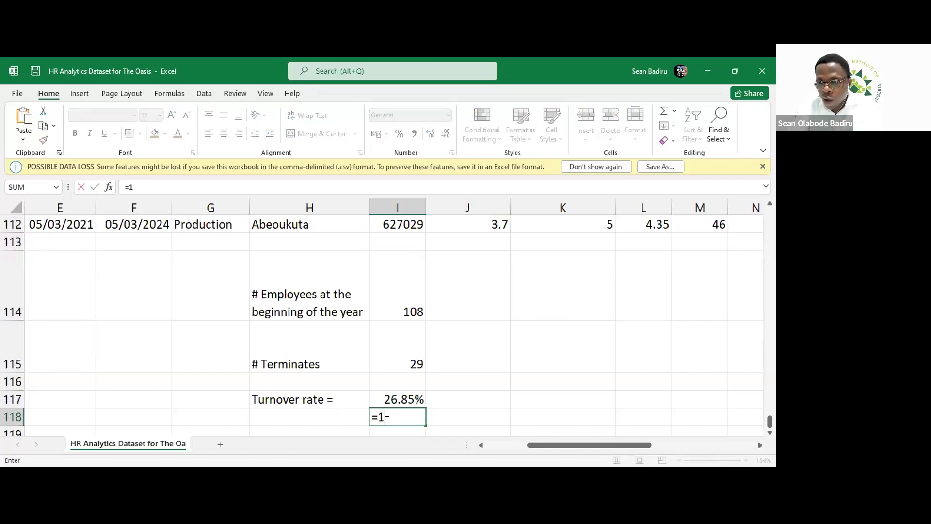
pyautogui.write('-')
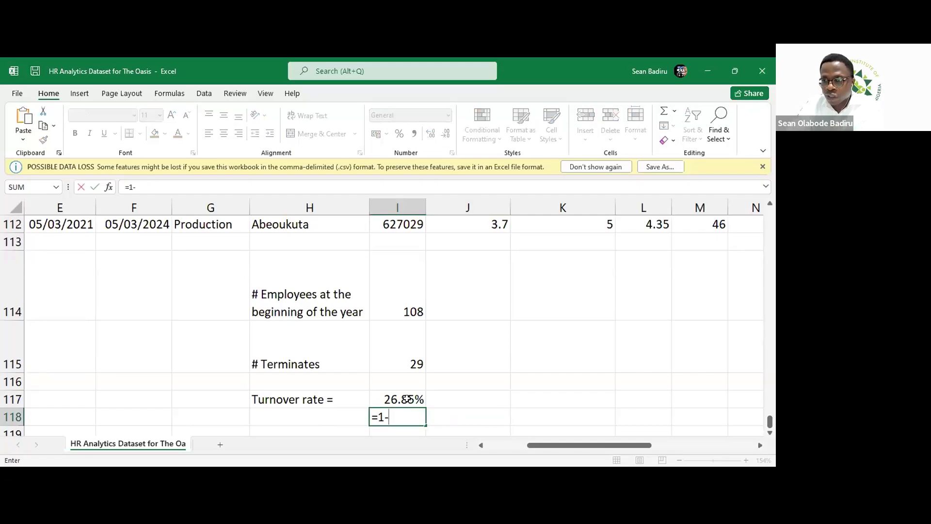
pyautogui.press('Up')
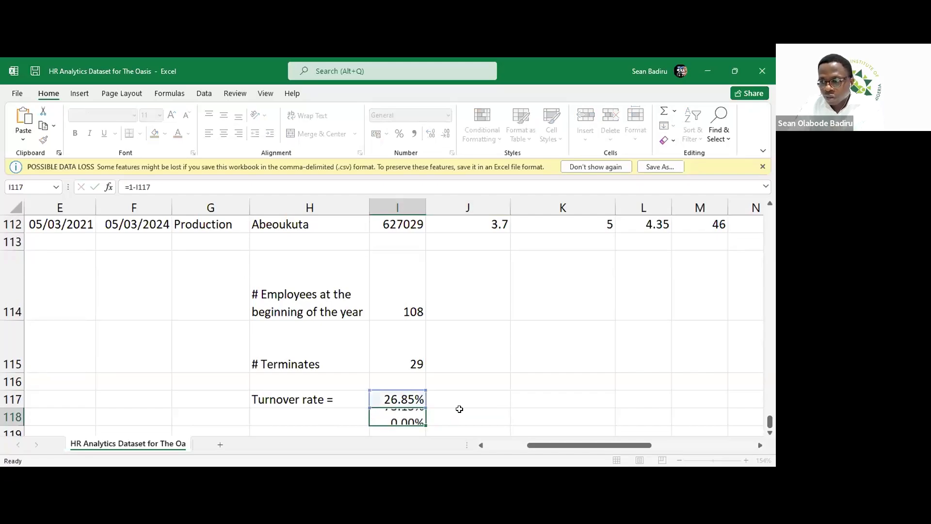
pyautogui.press('Return')
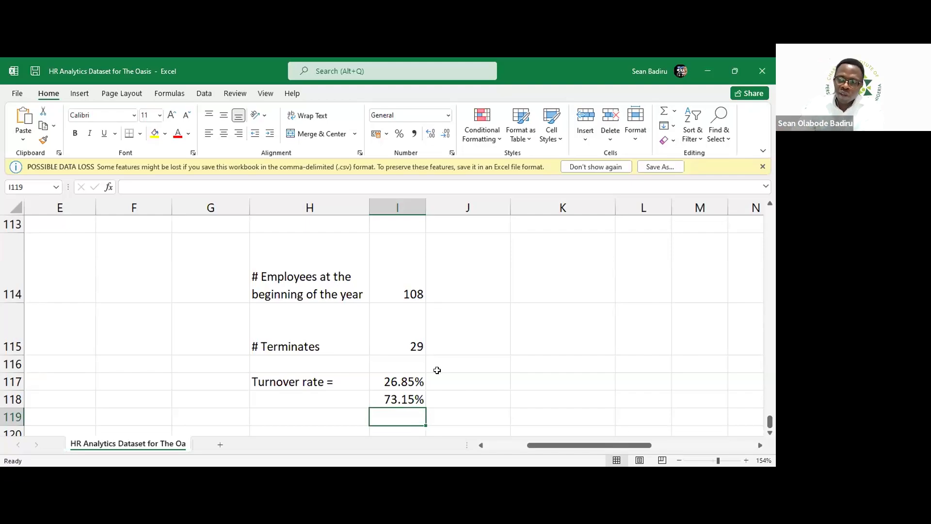
pyautogui.click(456, 383)
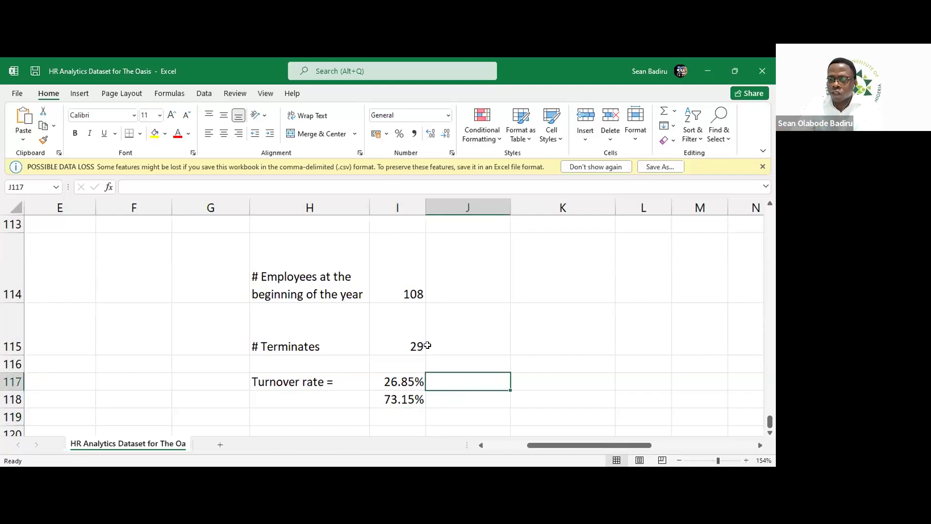
# Examine the Overall Performance Score 2023 and Employee Satisfaction Score 2024 columns from their headers down through the dataset rows.
pyautogui.hscroll(3, 427, 345)
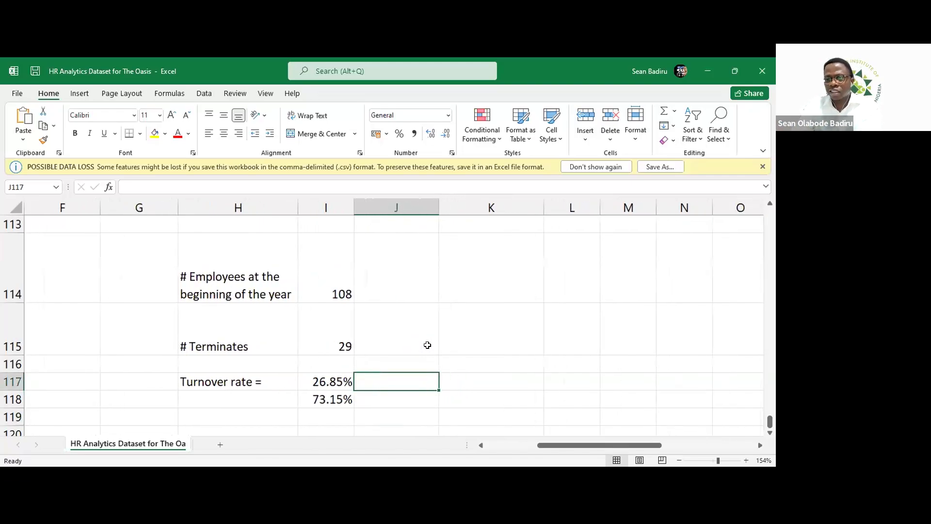
pyautogui.hscroll(2, 427, 345)
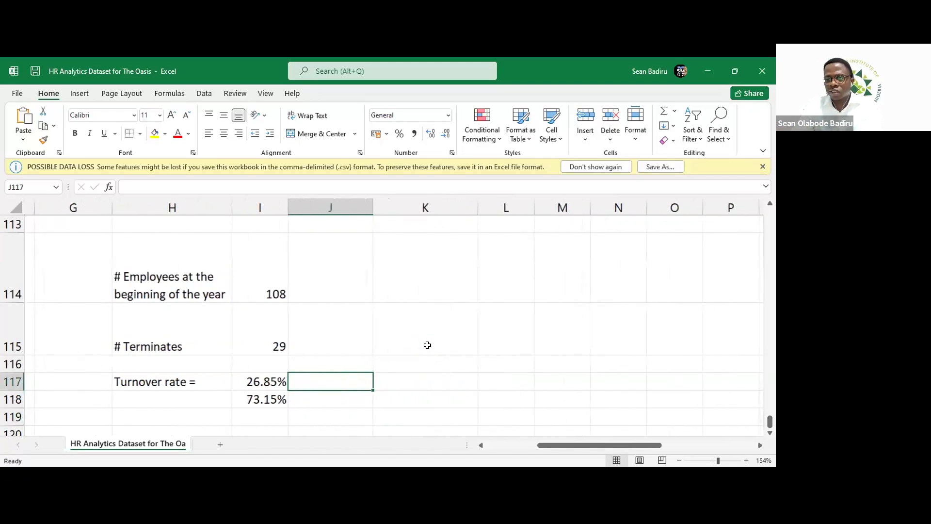
pyautogui.click(406, 292)
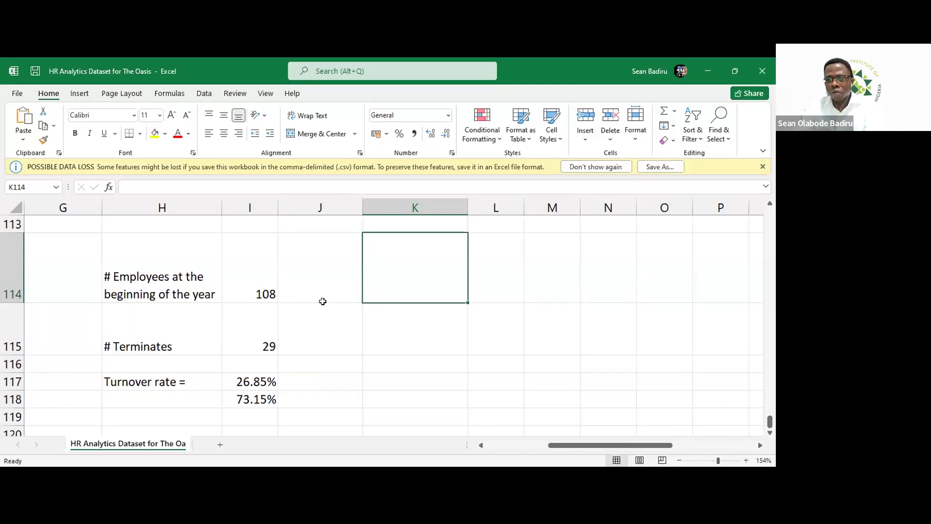
pyautogui.scroll(2, 370, 287)
pyautogui.scroll(11, 370, 287)
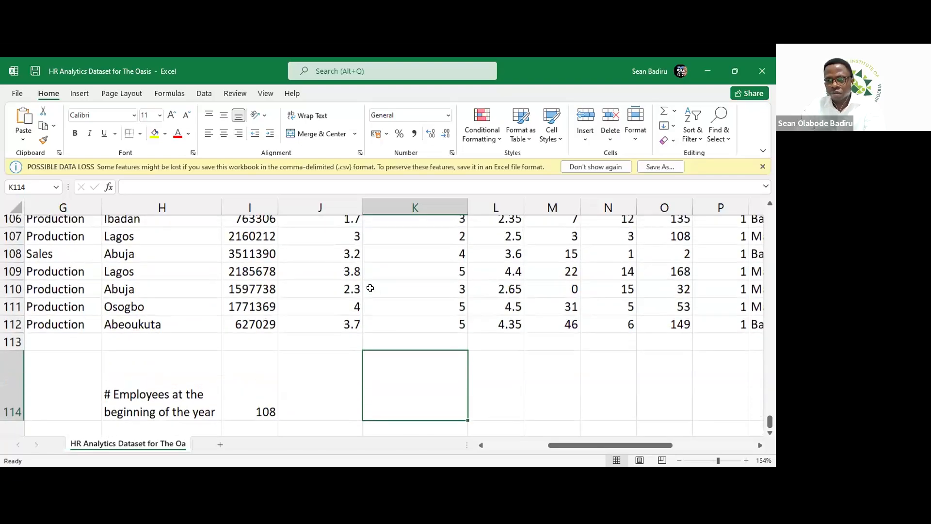
pyautogui.scroll(20, 370, 288)
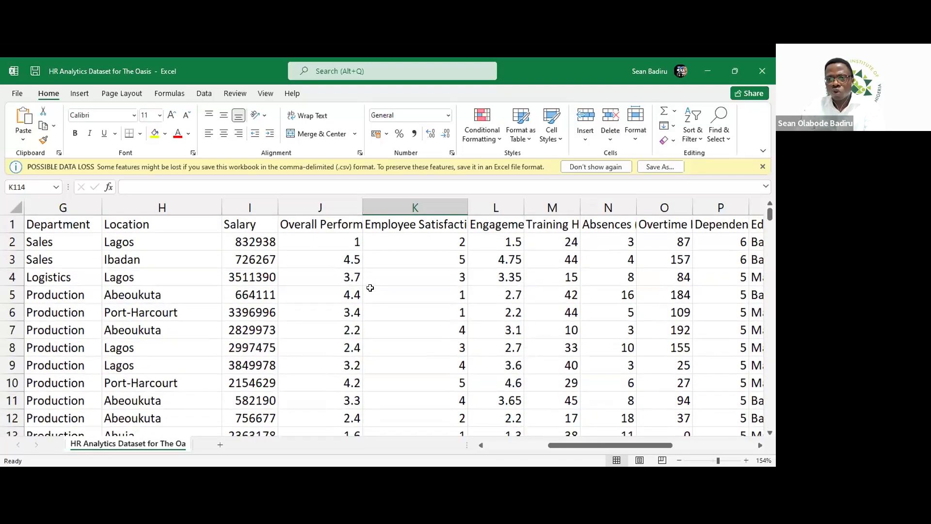
pyautogui.click(334, 224)
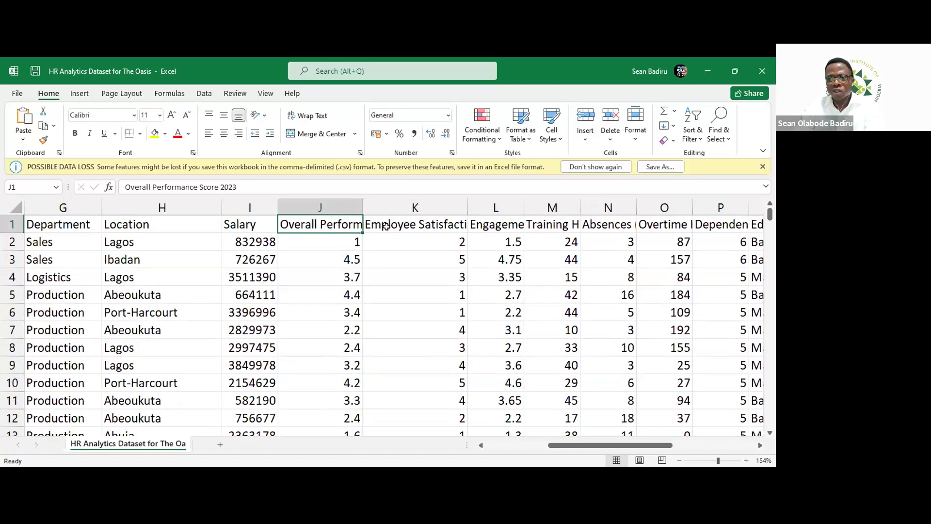
pyautogui.click(404, 225)
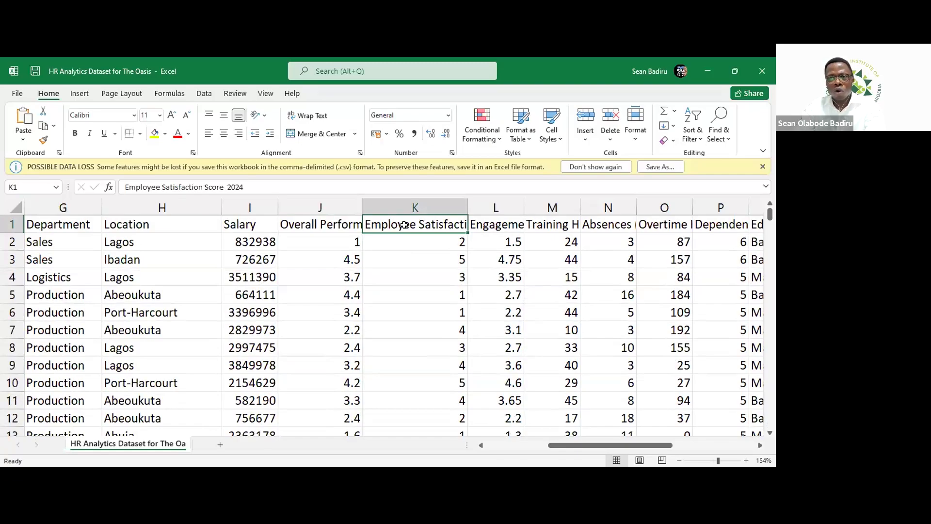
pyautogui.scroll(-3, 386, 347)
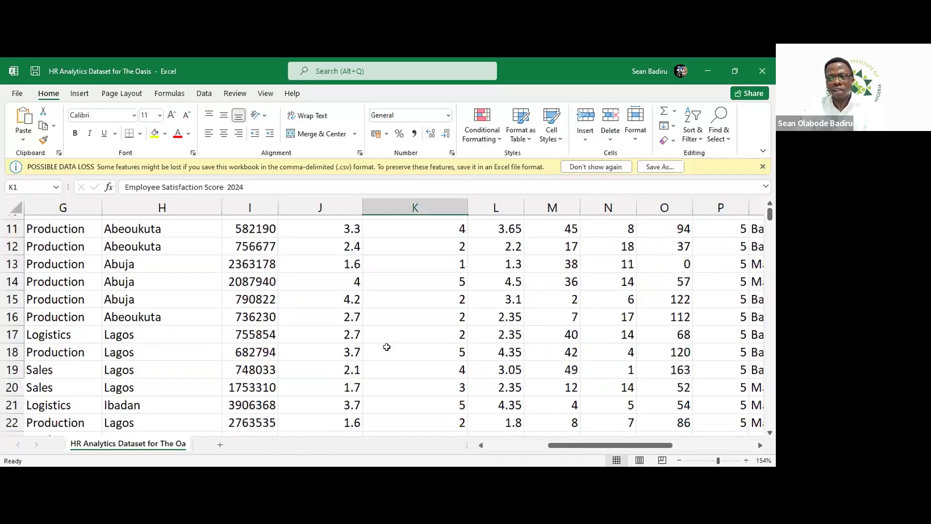
pyautogui.scroll(-20, 386, 347)
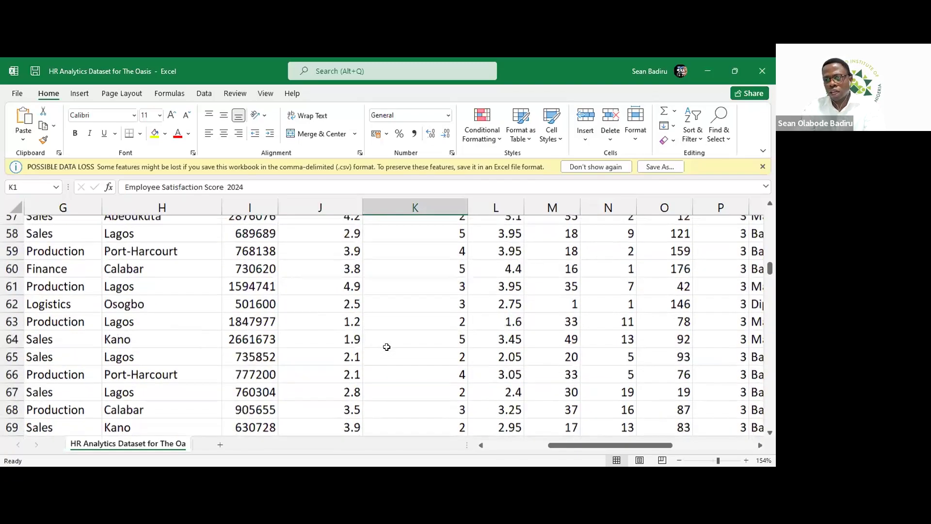
pyautogui.scroll(-3, 386, 346)
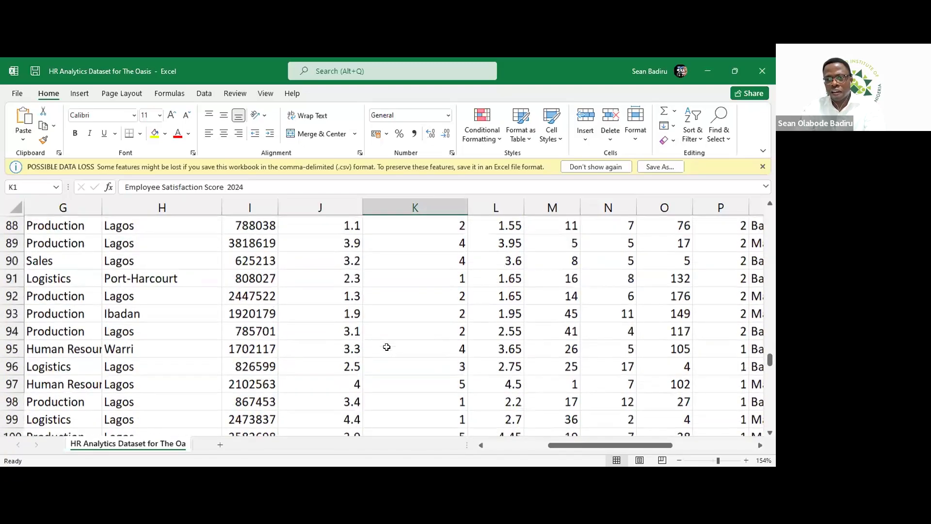
pyautogui.scroll(-1, 386, 346)
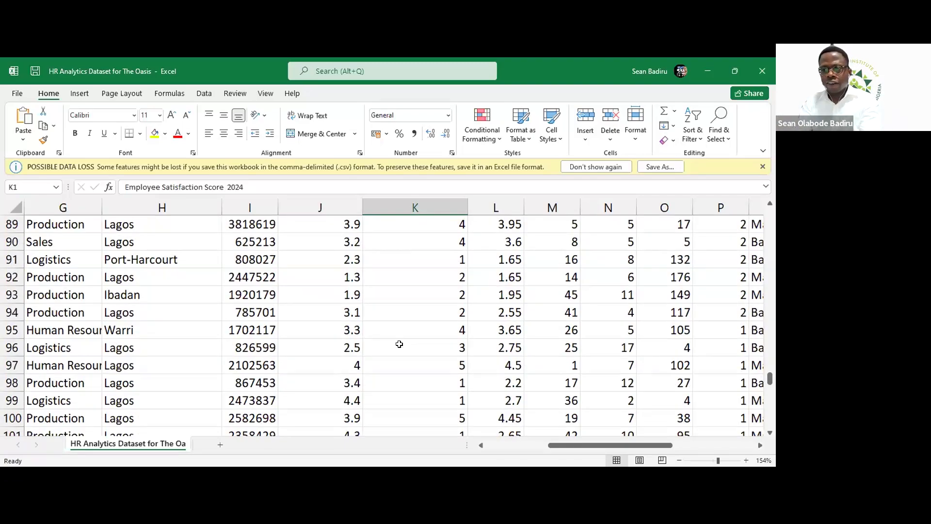
# Calculate the correlation between the overall performance and employee satisfaction scores in K115 with the formula =CORREL(J:J,K:K).
pyautogui.scroll(-8, 399, 344)
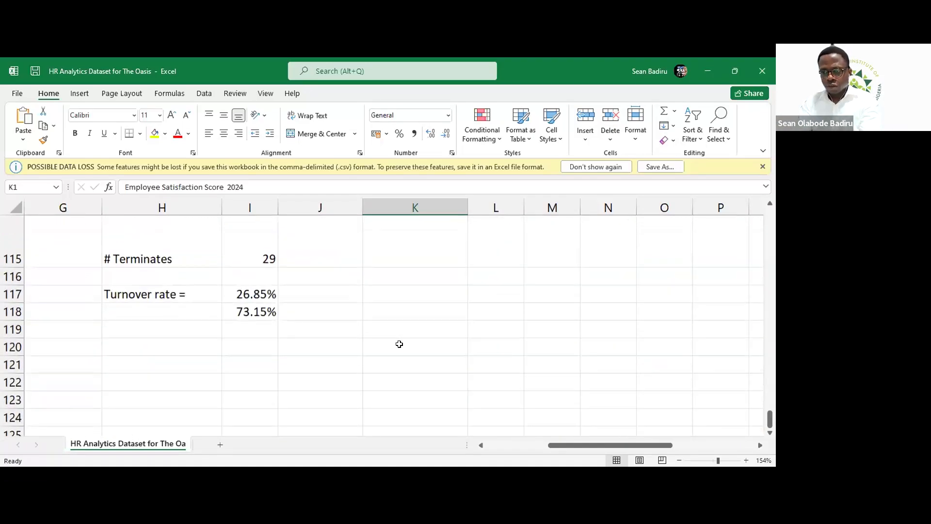
pyautogui.click(421, 260)
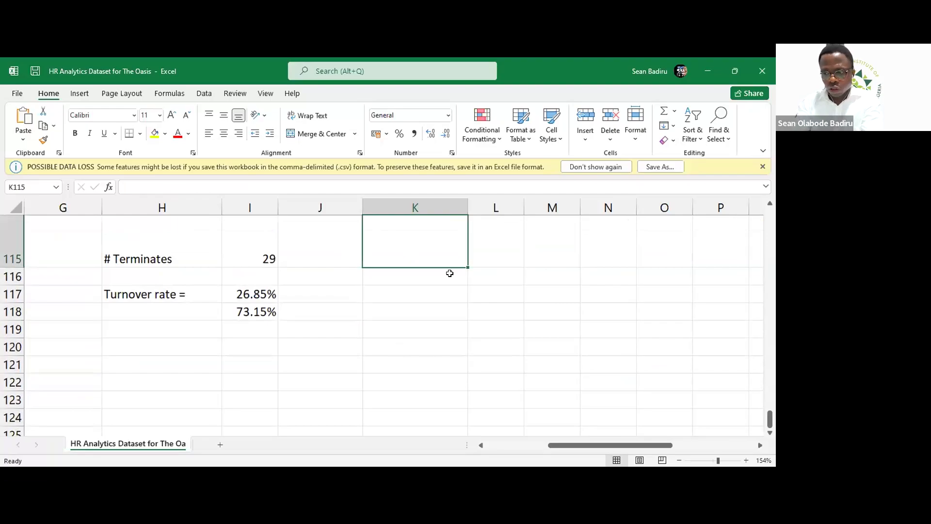
pyautogui.write('=')
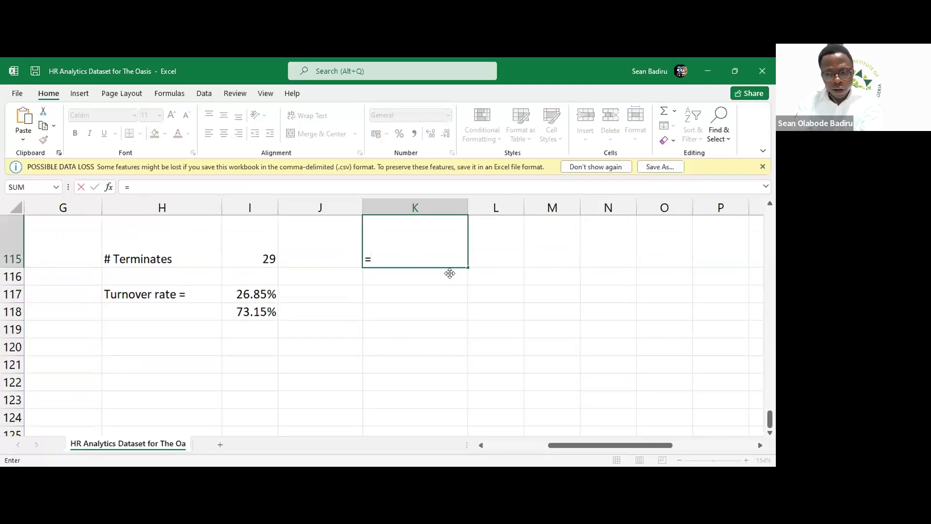
pyautogui.write('CORREL')
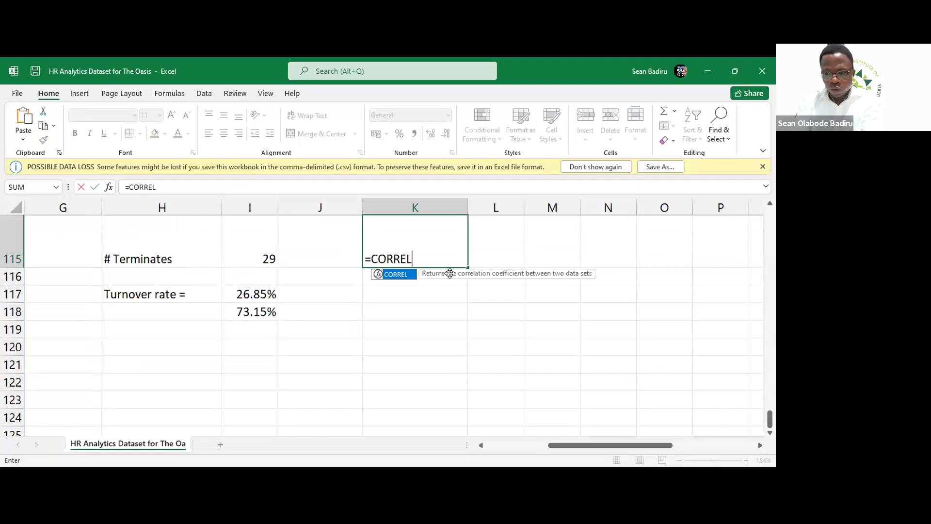
pyautogui.write('(')
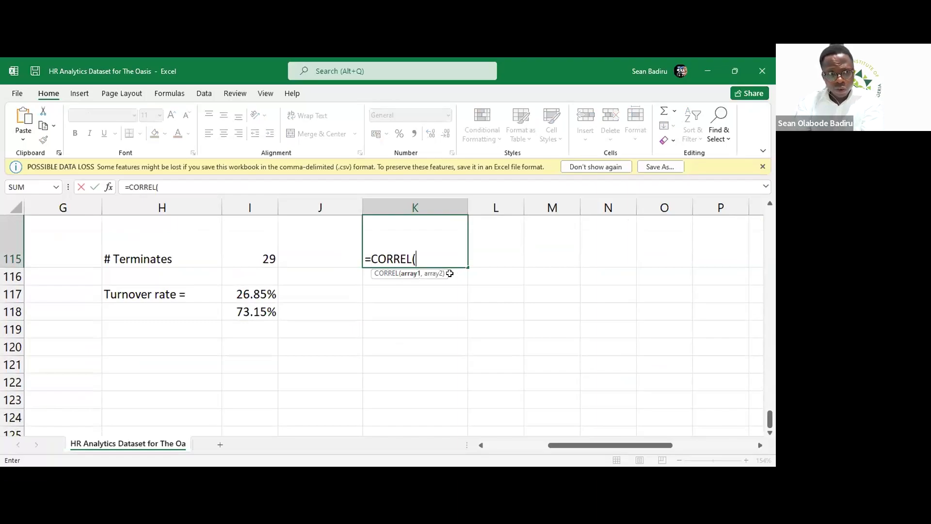
pyautogui.write('J')
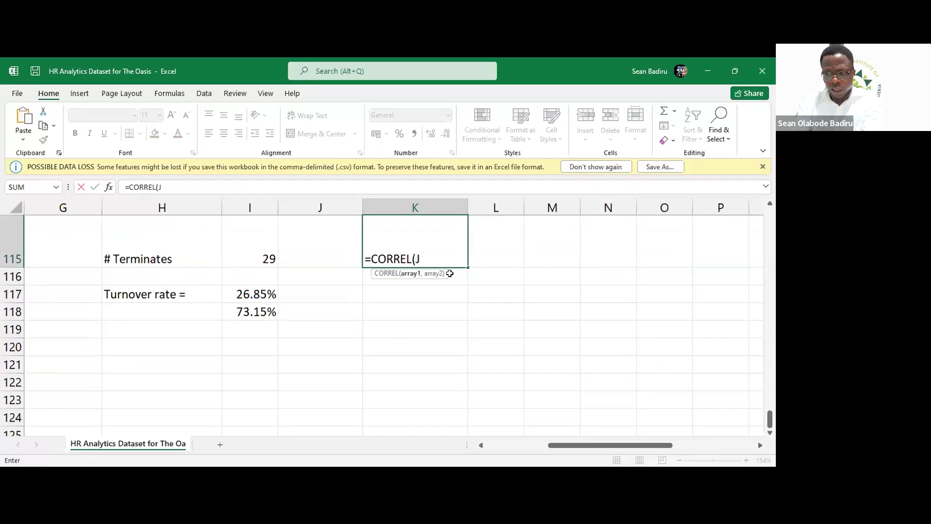
pyautogui.write(':')
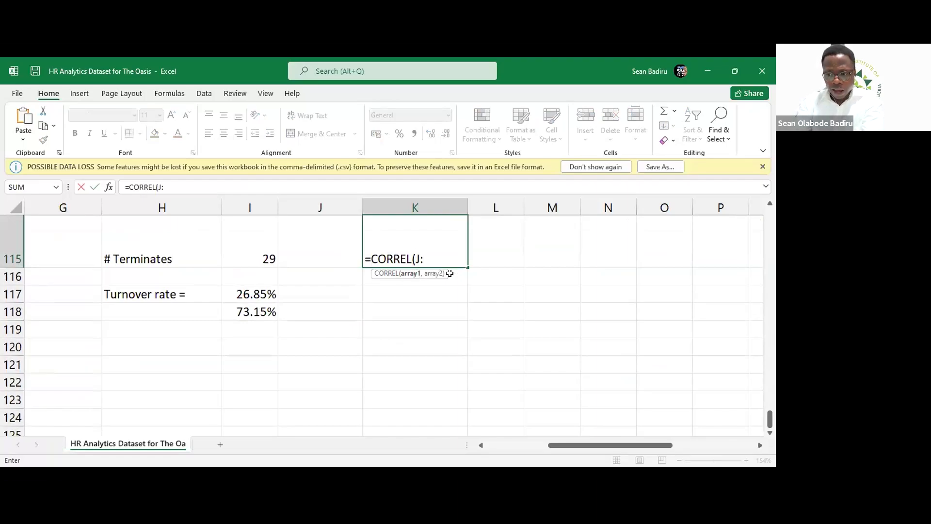
pyautogui.write('J')
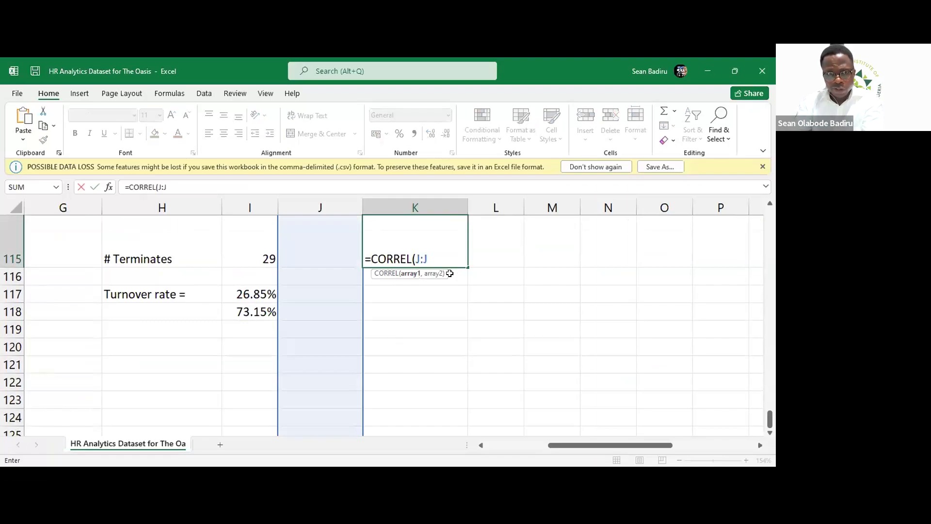
pyautogui.write(',')
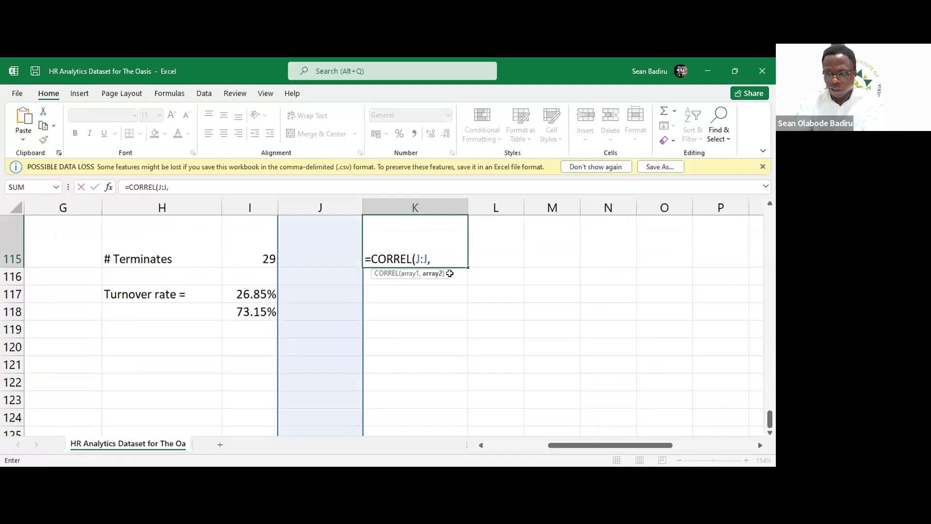
pyautogui.write('K:')
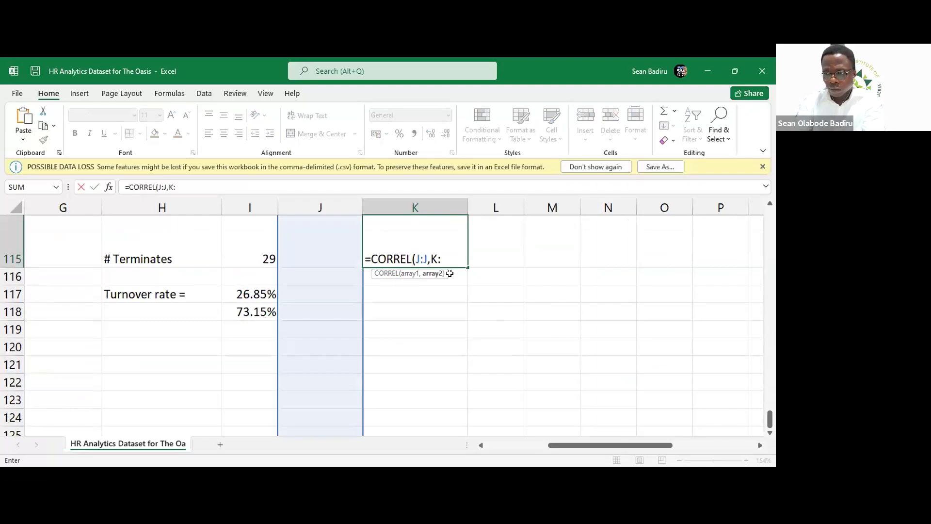
pyautogui.write('K)')
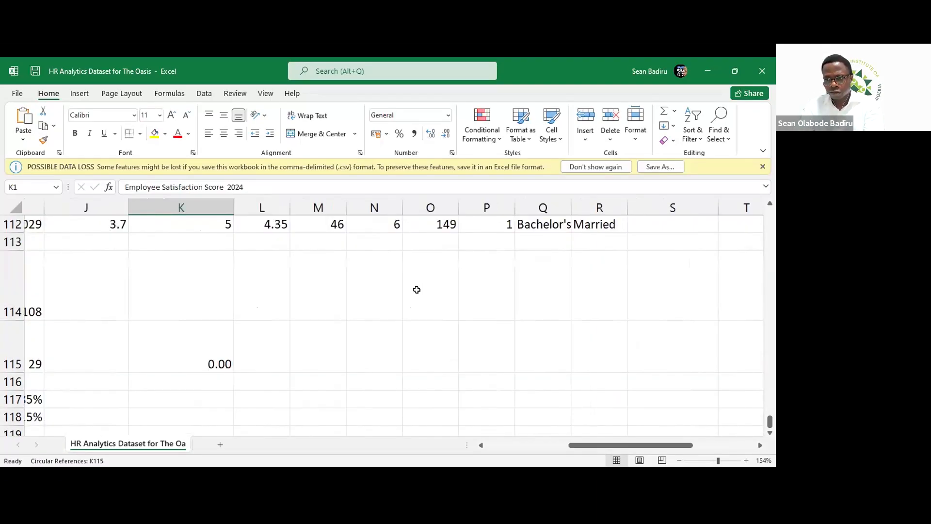
# Start a formula in K117 with the average satisfaction score where column S is not blank, =AVERAGEIFS(K:K,S:S, "<>"), followed by a minus sign.
pyautogui.scroll(-1, 416, 290)
pyautogui.hscroll(-1, 415, 289)
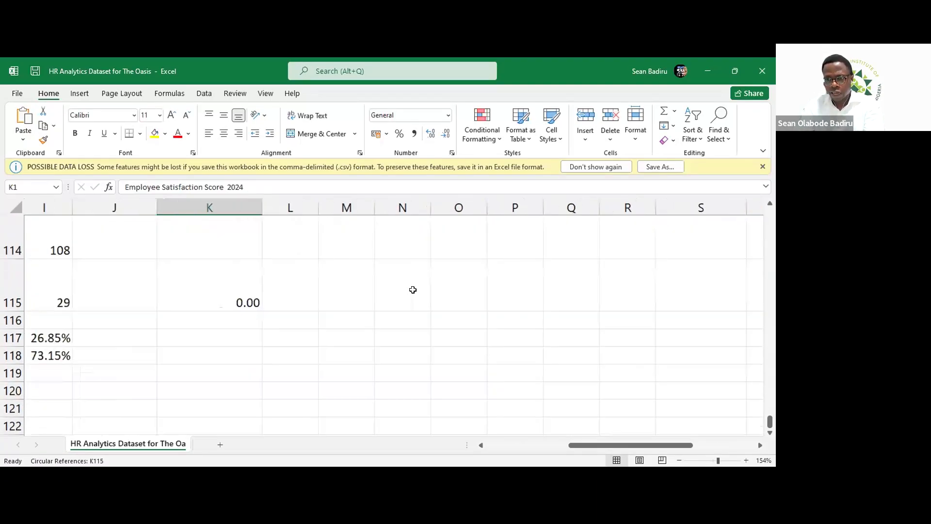
pyautogui.scroll(1, 413, 289)
pyautogui.click(232, 365)
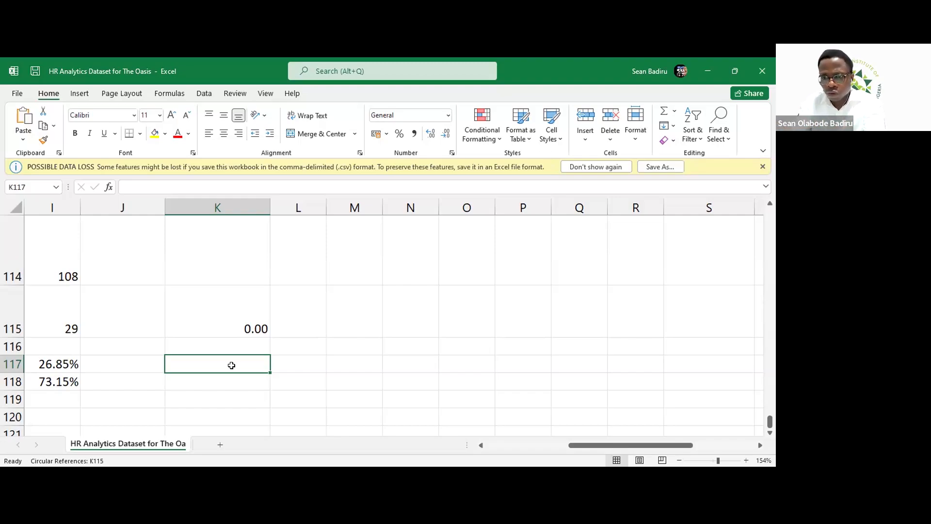
pyautogui.write('=')
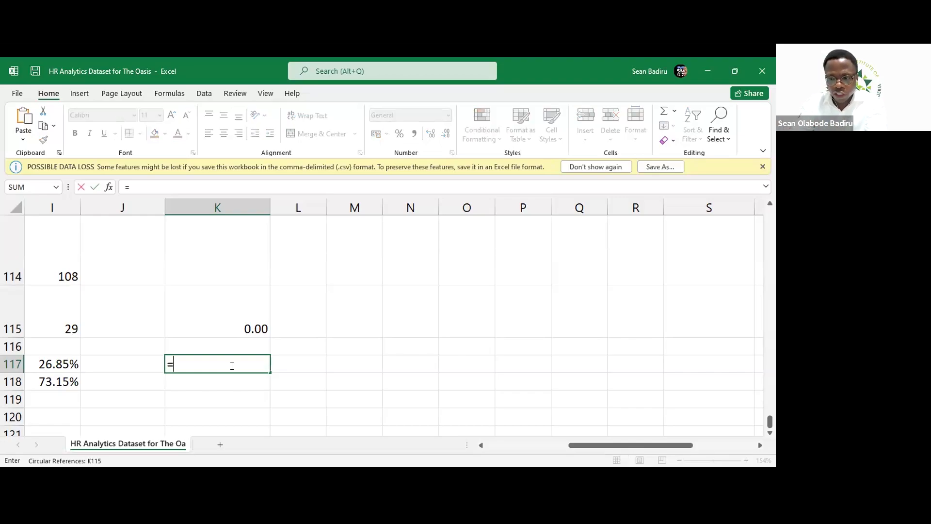
pyautogui.write('AVERAGE')
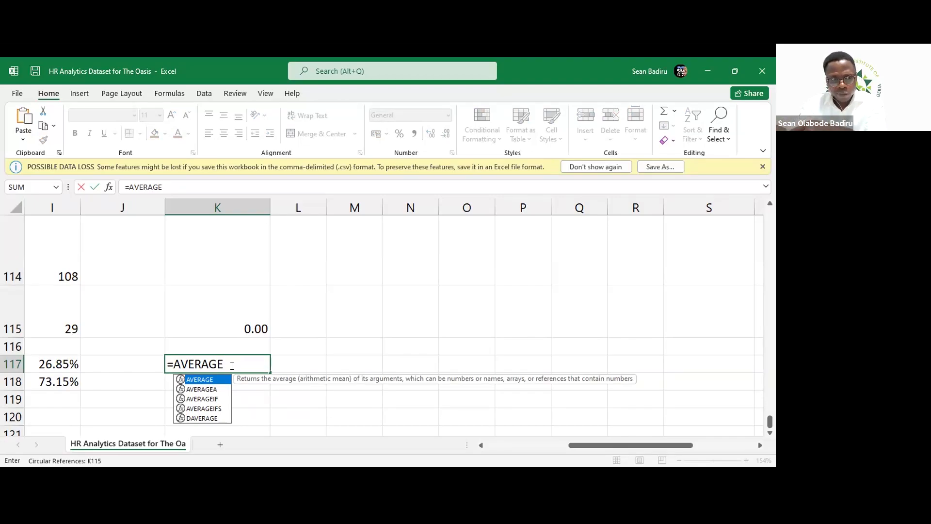
pyautogui.write('IFS')
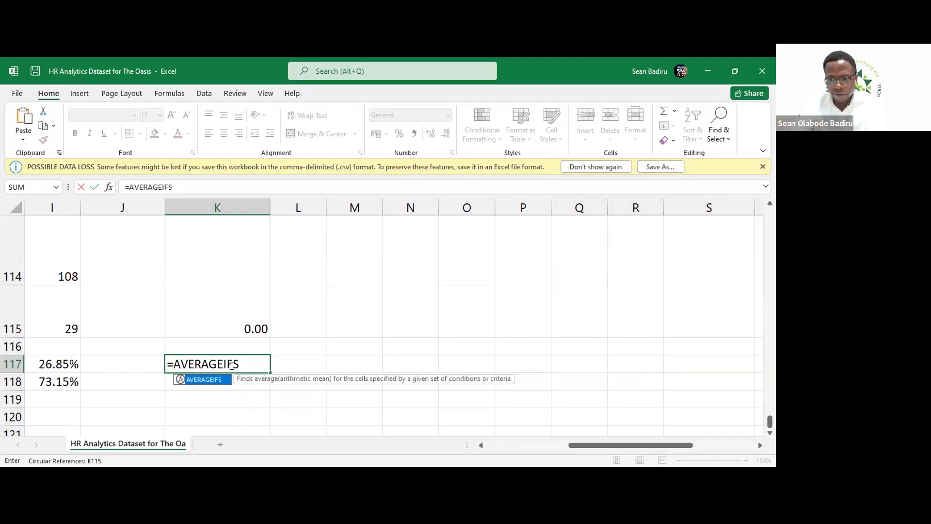
pyautogui.write('(')
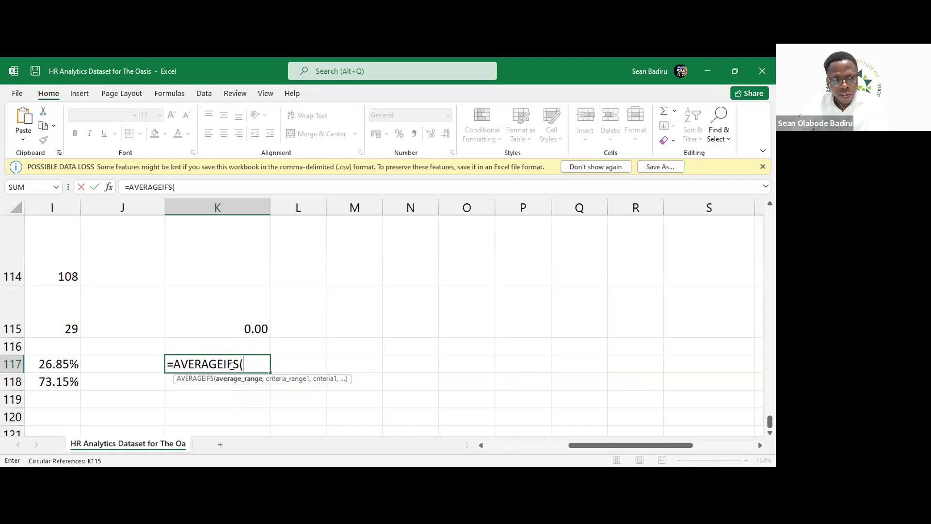
pyautogui.write('K:K')
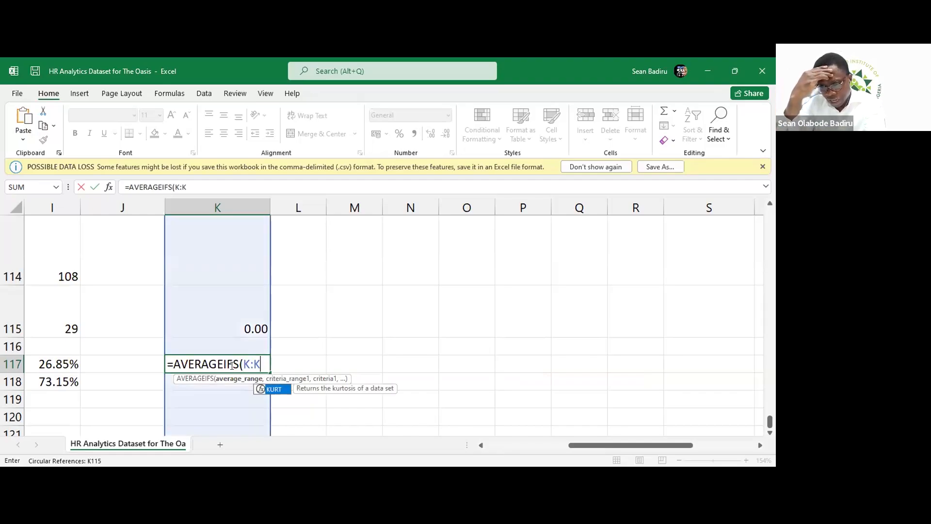
pyautogui.write(',')
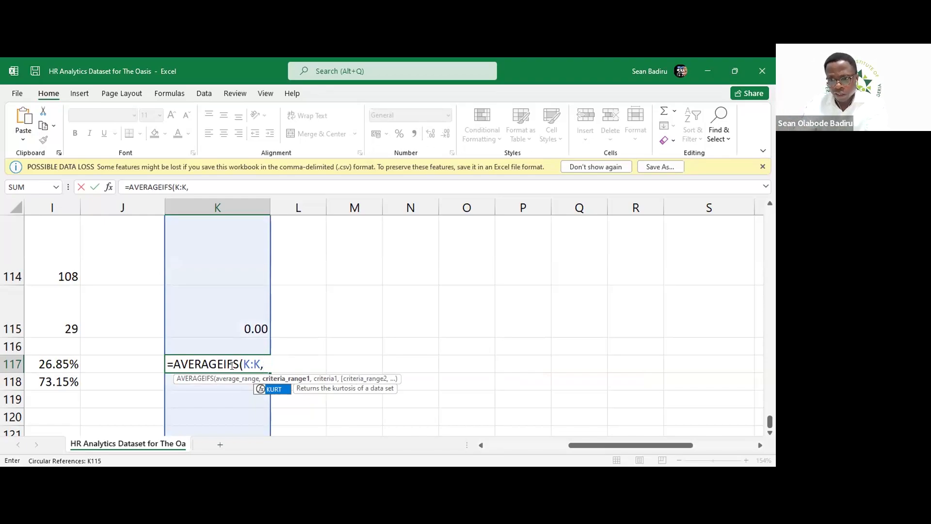
pyautogui.write('S:S')
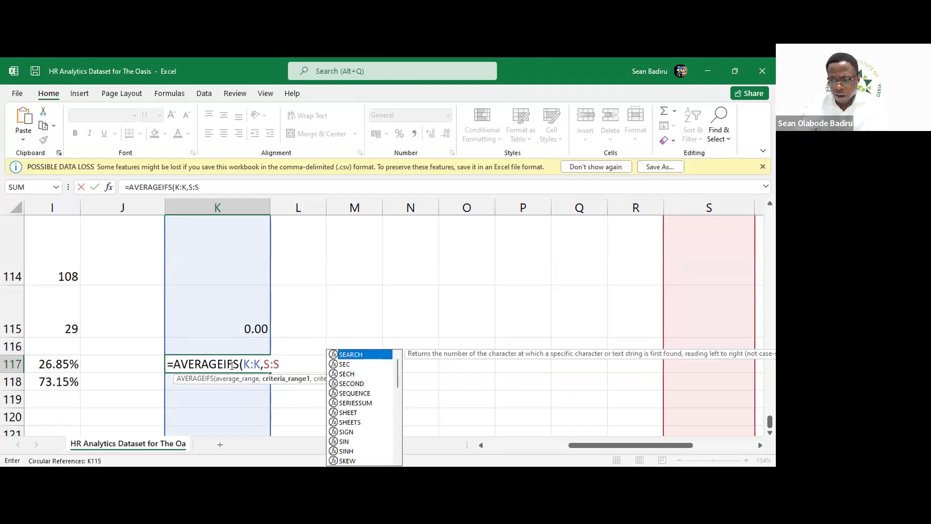
pyautogui.write(', "<')
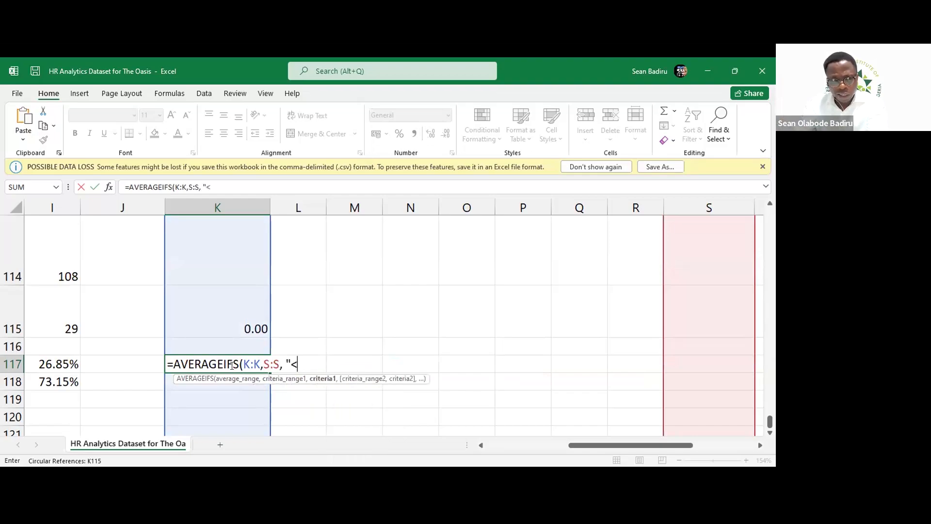
pyautogui.write('>"')
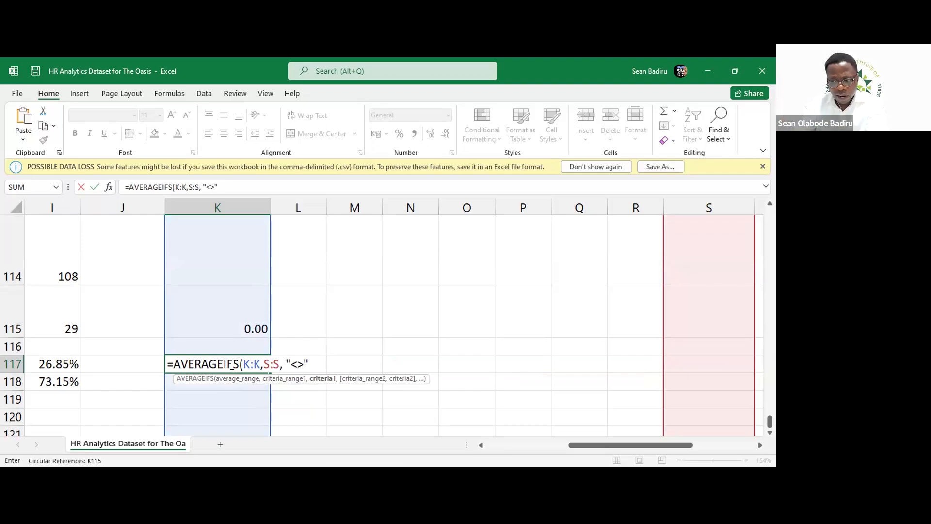
pyautogui.write(') -')
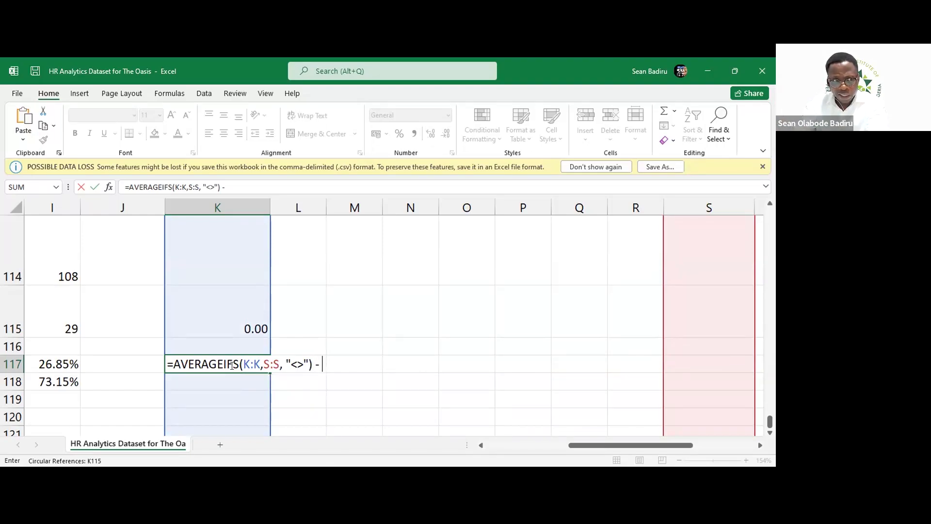
# Complete the K117 formula by subtracting the average satisfaction score where column S is blank, AVERAGEIFS(K:K,S:S, "=").
pyautogui.click(174, 365)
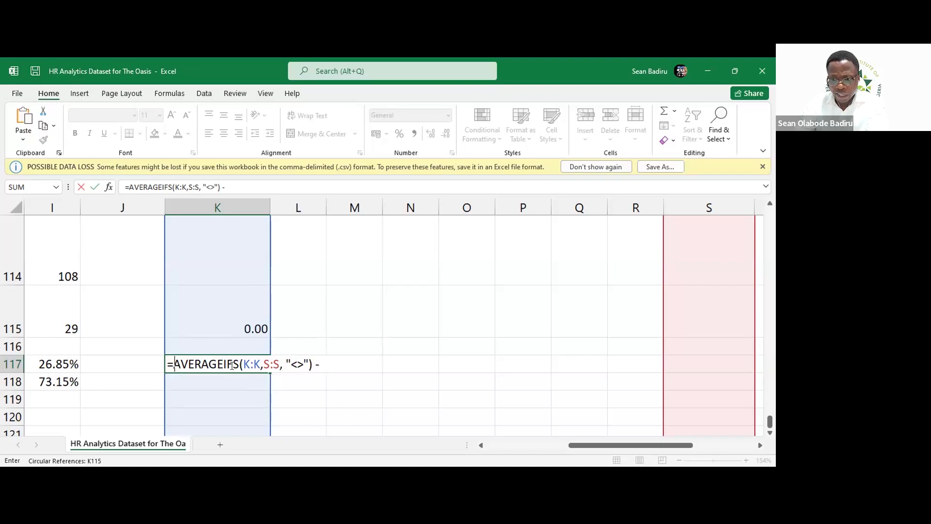
pyautogui.press('End')
pyautogui.write('AVERAGE')
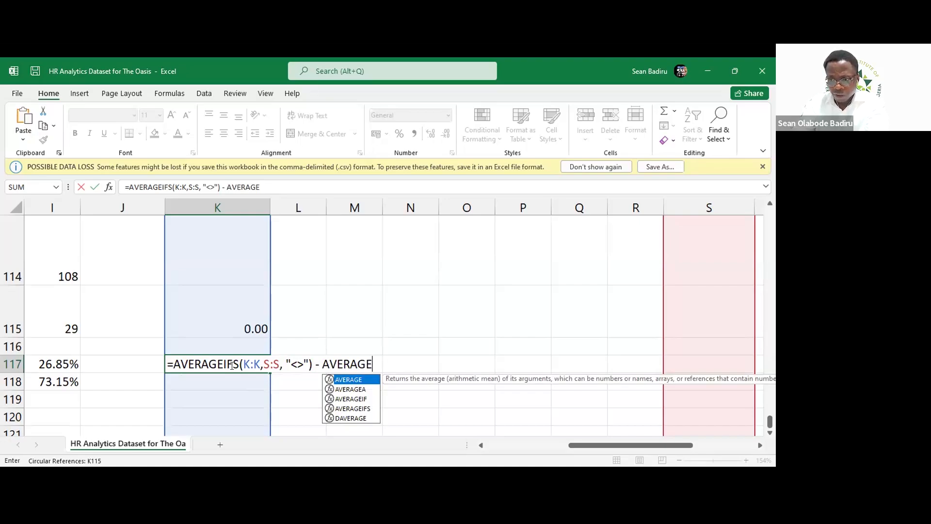
pyautogui.write('IFS(K:')
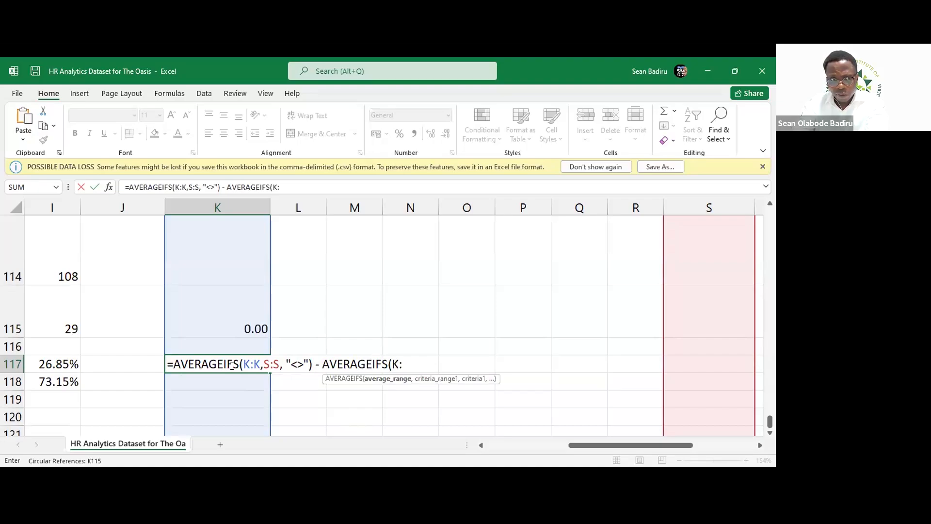
pyautogui.write('K')
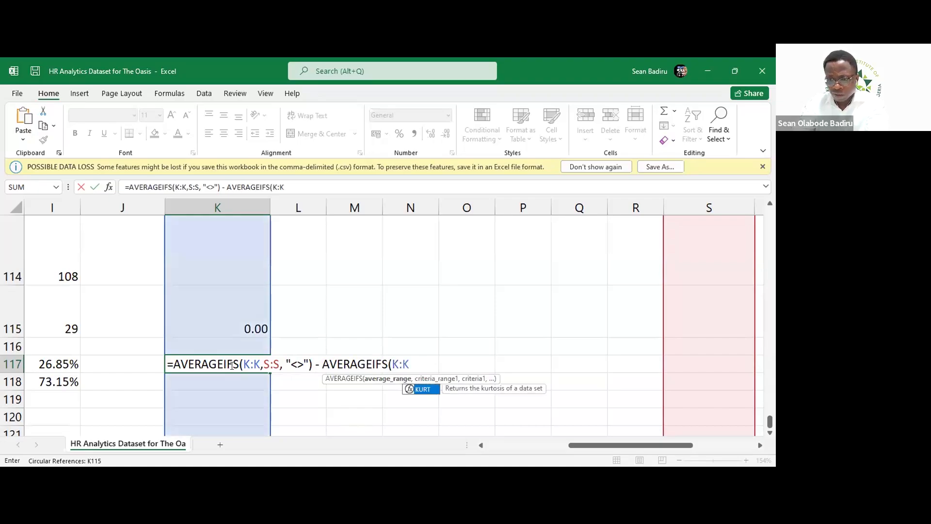
pyautogui.write(',SS')
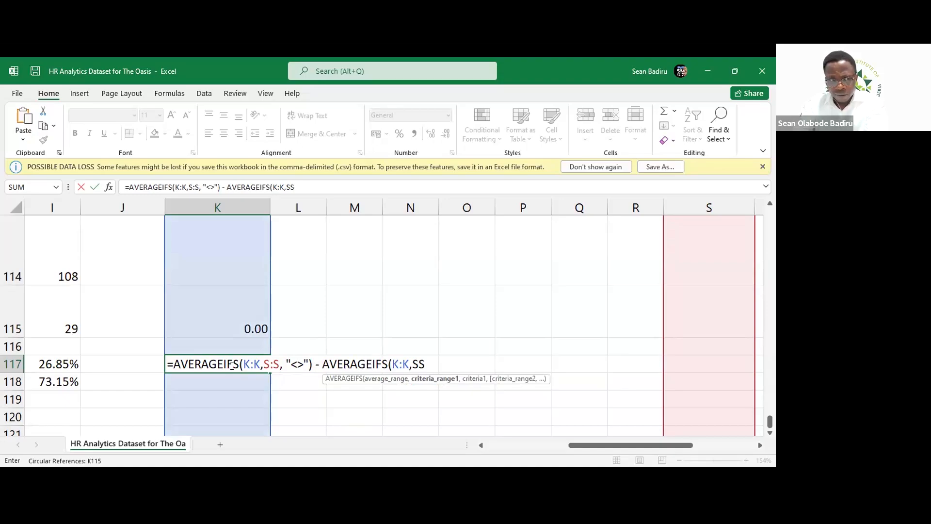
pyautogui.press('BackSpace')
pyautogui.write(':S')
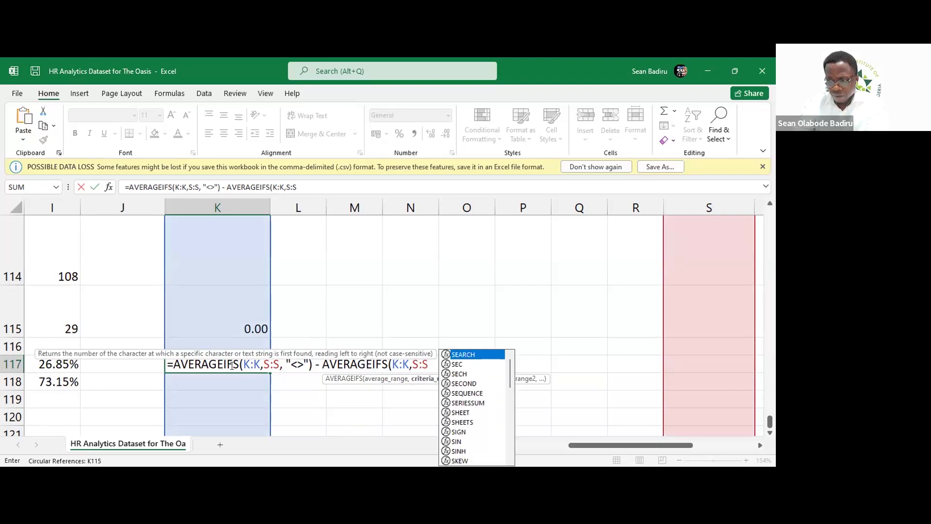
pyautogui.write(', "')
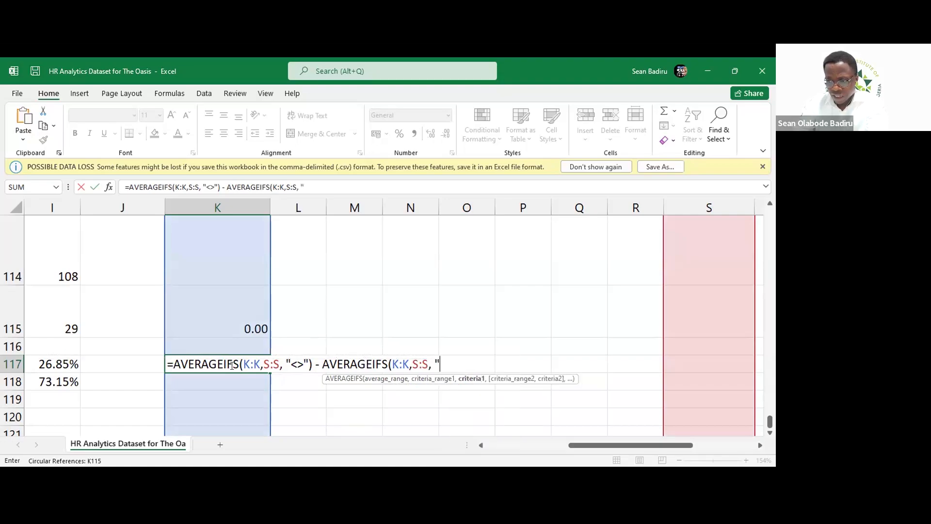
pyautogui.write('=')
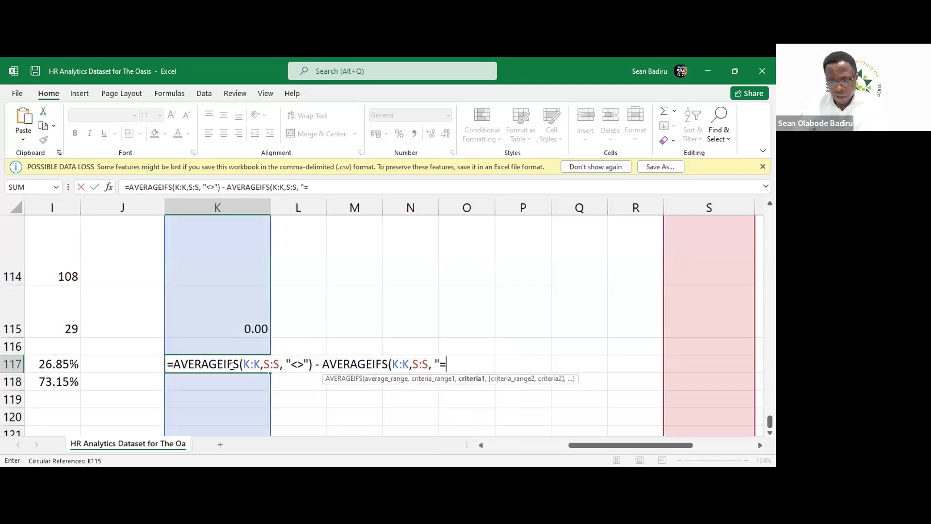
pyautogui.write('"')
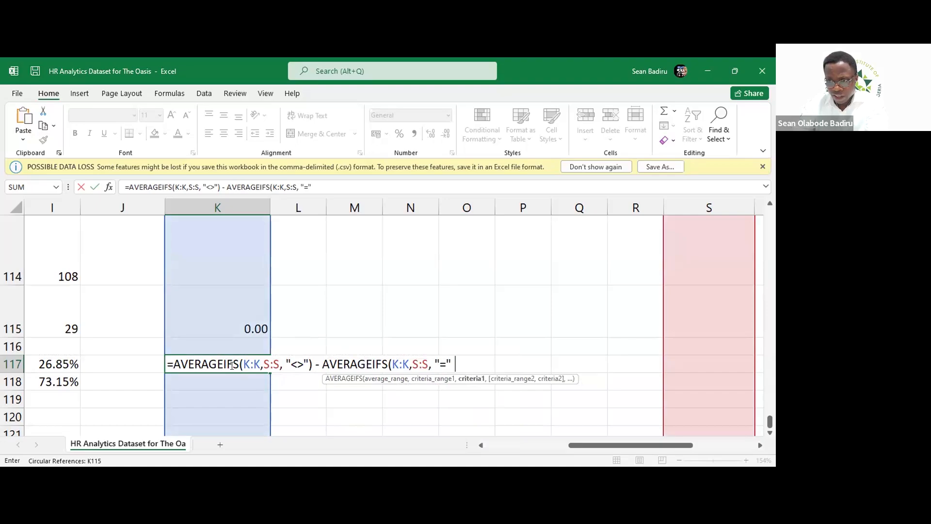
pyautogui.write(')')
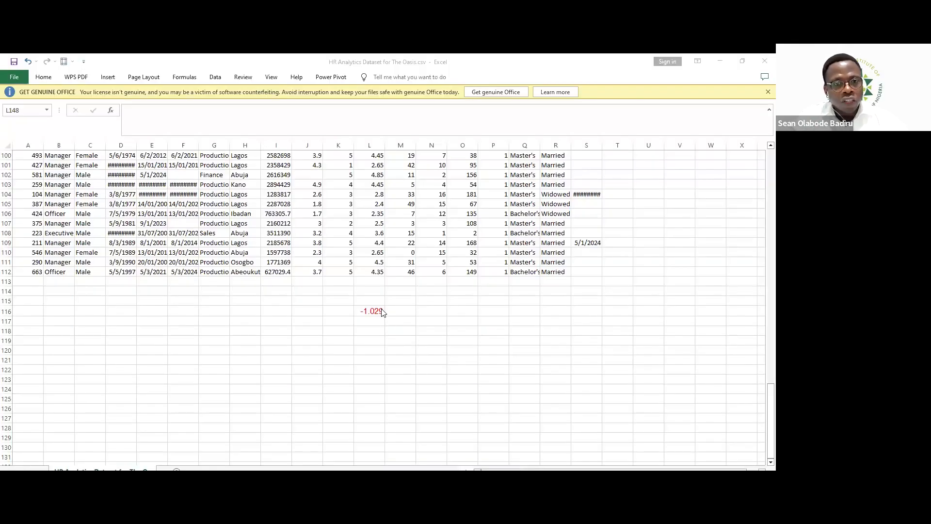
# Switch to the other copy of the HR dataset workbook and examine the AVERAGEIFS difference formula in L116 and the data rows above it.
pyautogui.click(383, 312)
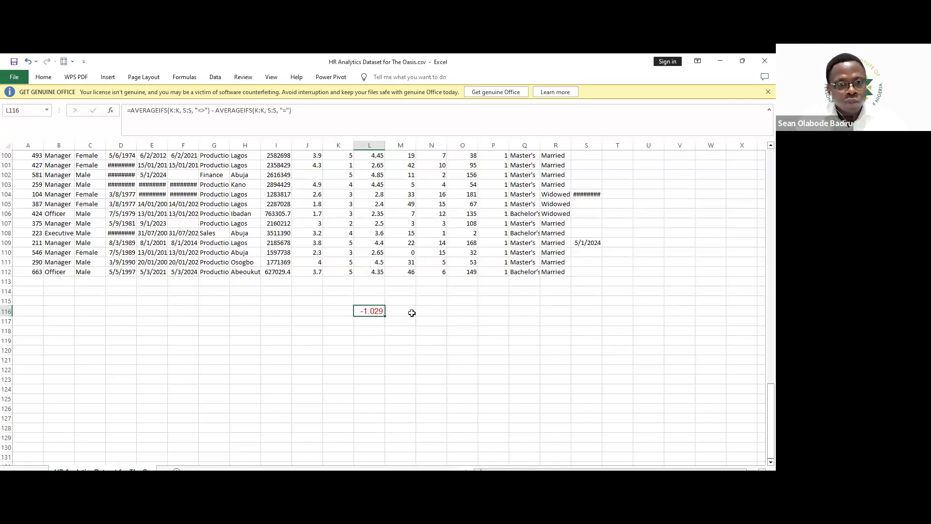
pyautogui.press('pagedown')
pyautogui.scroll(8, 373, 241)
pyautogui.scroll(10, 358, 272)
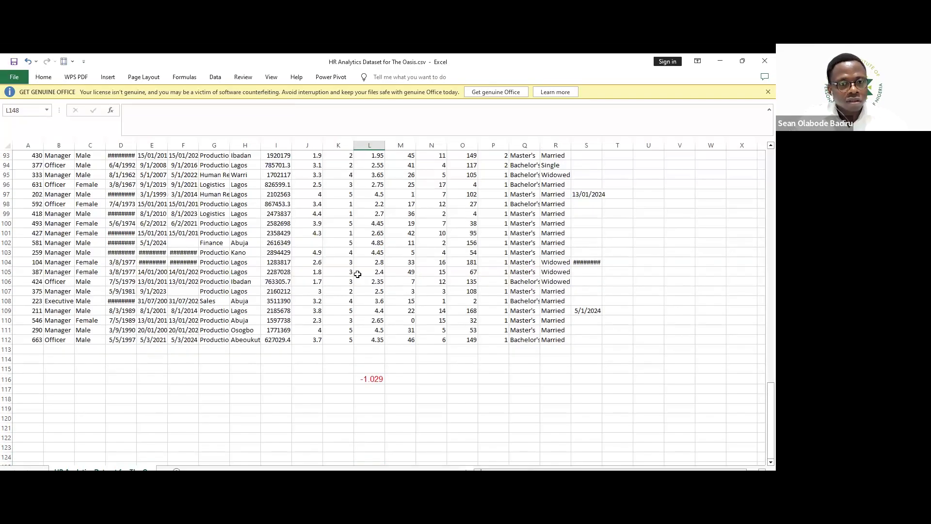
# Review the formula in L116 that compares average satisfaction for filled and blank exit dates.
pyautogui.scroll(-5, 356, 402)
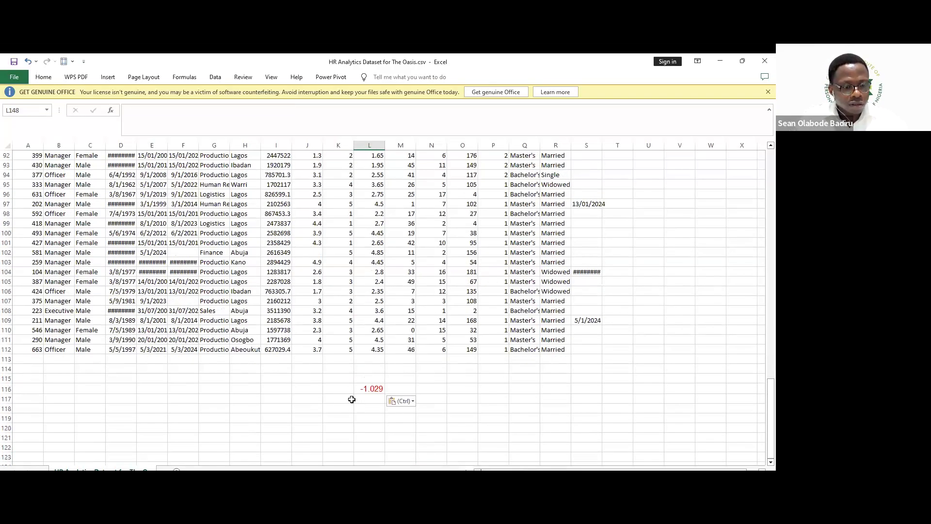
pyautogui.click(369, 387)
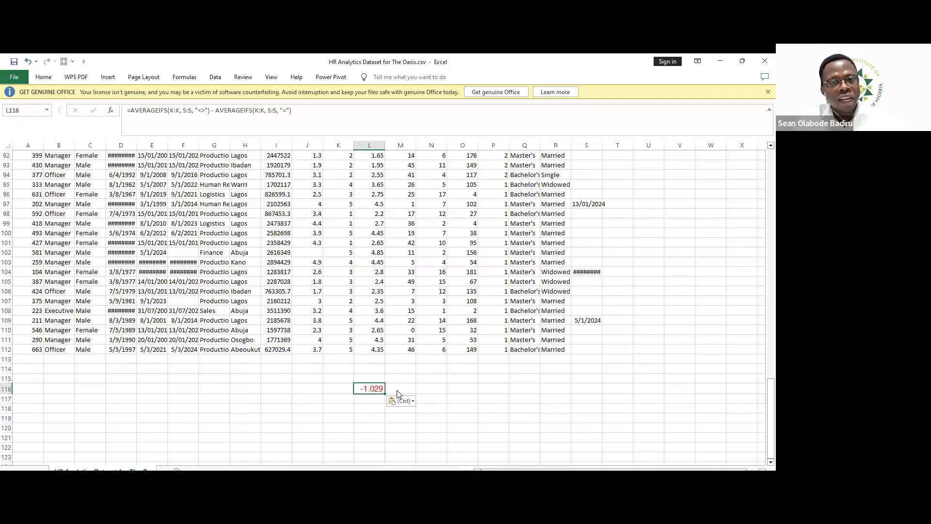
pyautogui.hotkey('alt', 'Tab')
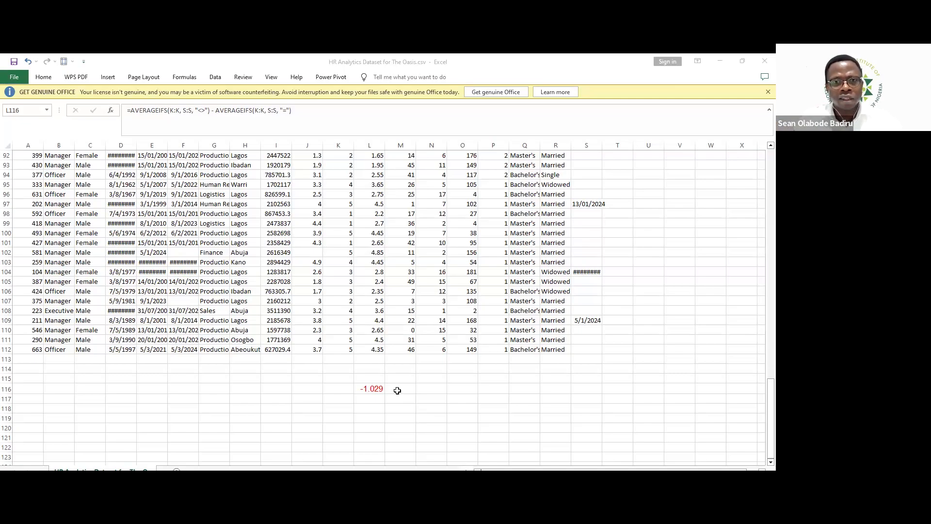
# Start an IF formula in T2, beside the first Exit Date entry, with cell S2 as the start of its logical test.
pyautogui.scroll(20, 397, 391)
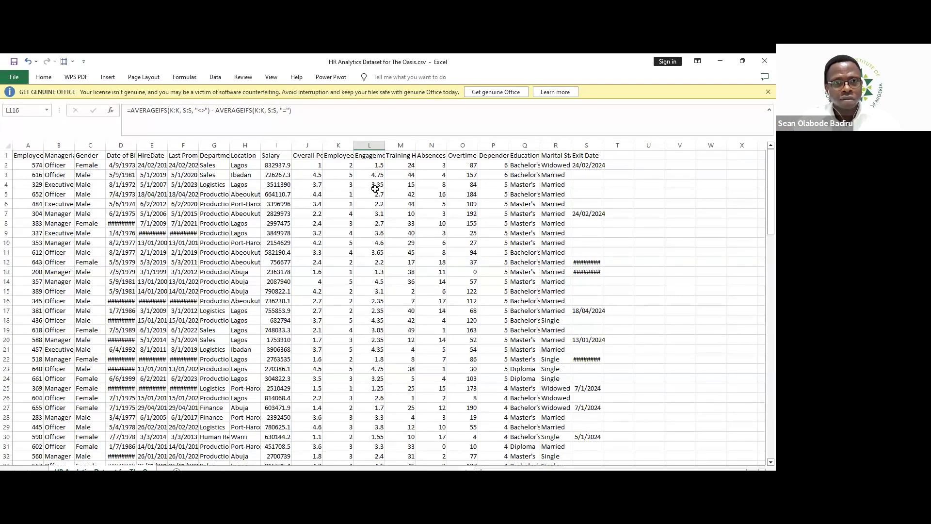
pyautogui.hscroll(3, 391, 148)
pyautogui.click(377, 156)
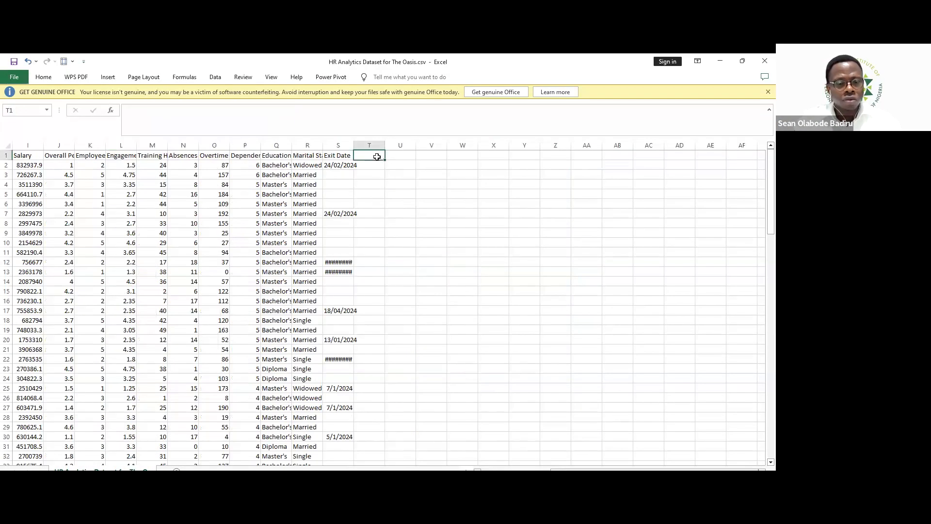
pyautogui.click(375, 165)
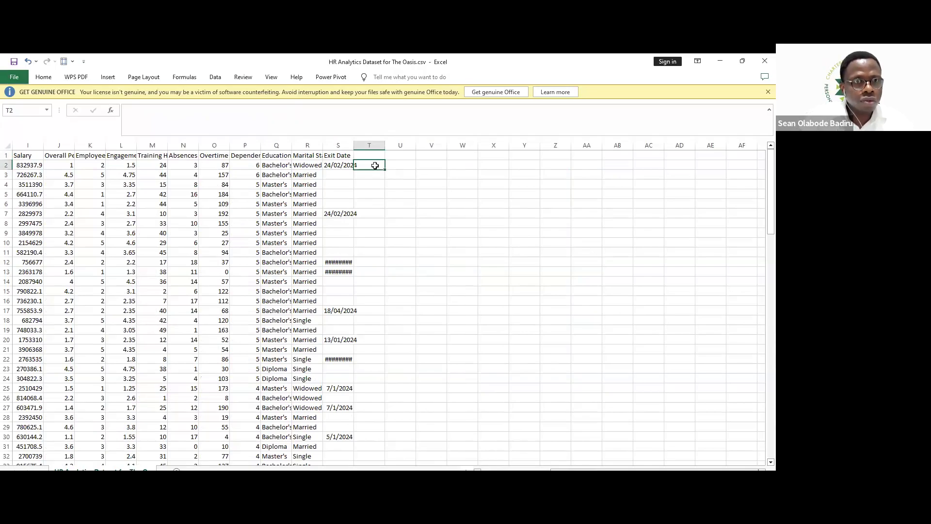
pyautogui.click(300, 139)
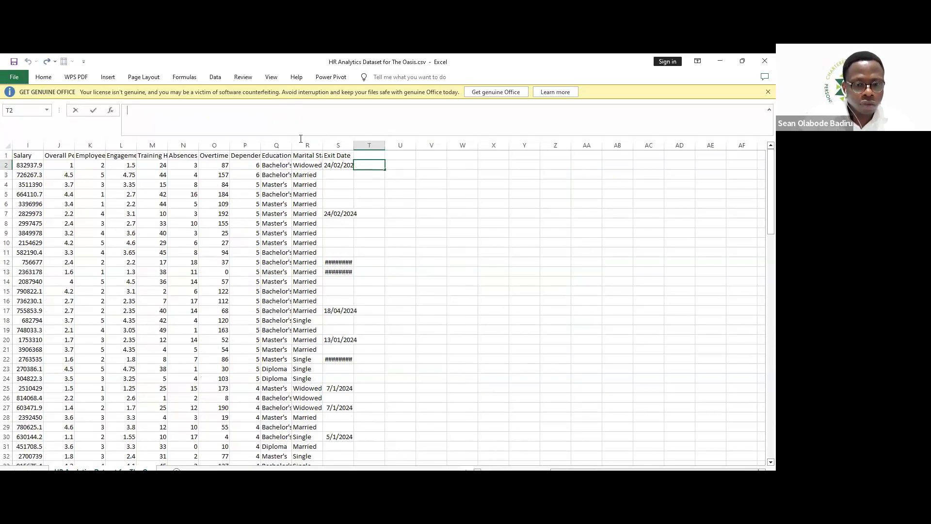
pyautogui.write('=ui')
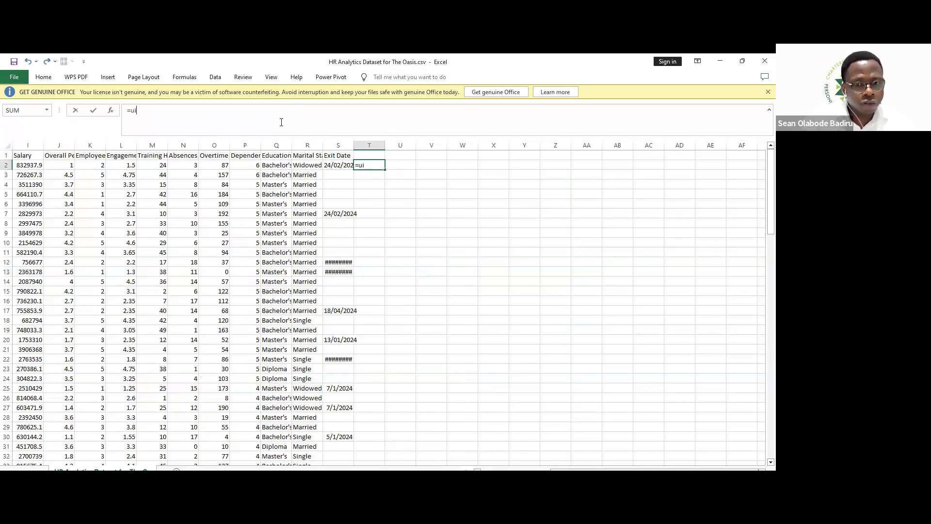
pyautogui.press('BackSpace')
pyautogui.press('BackSpace')
pyautogui.write('I')
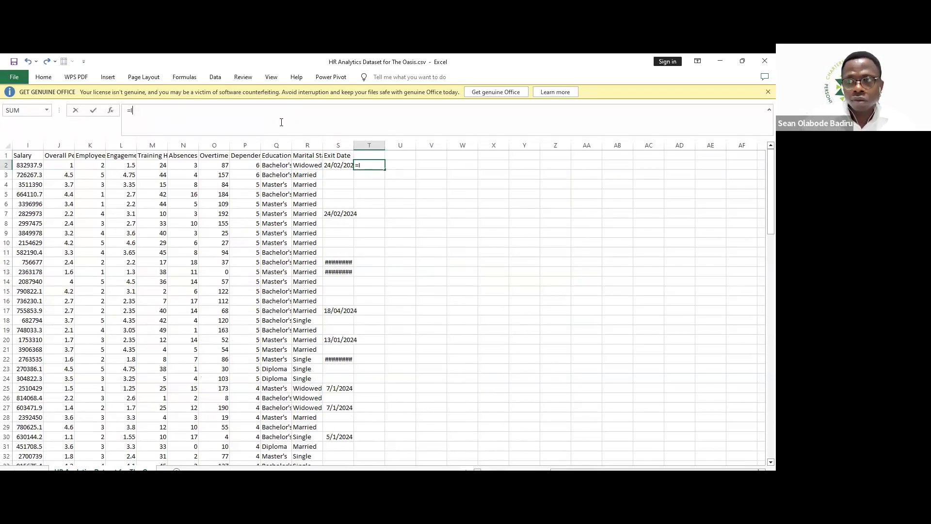
pyautogui.write('F')
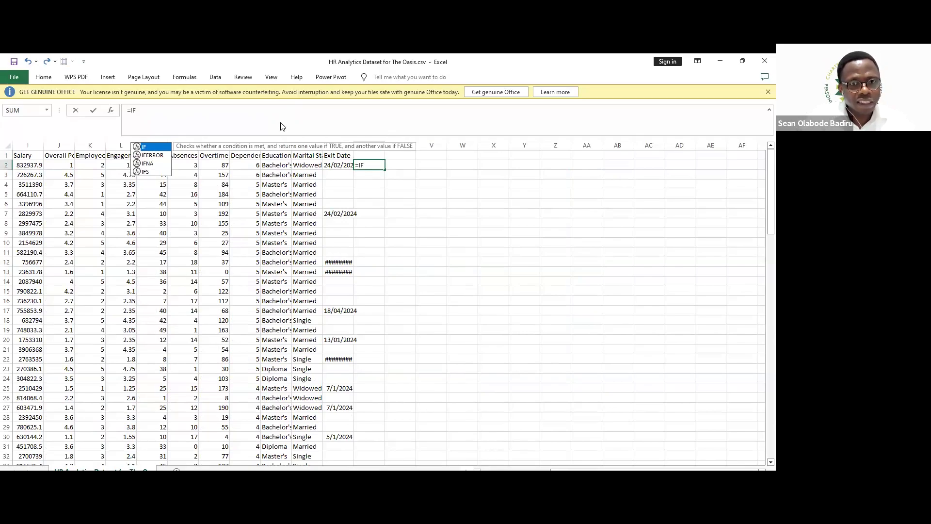
pyautogui.write('(S')
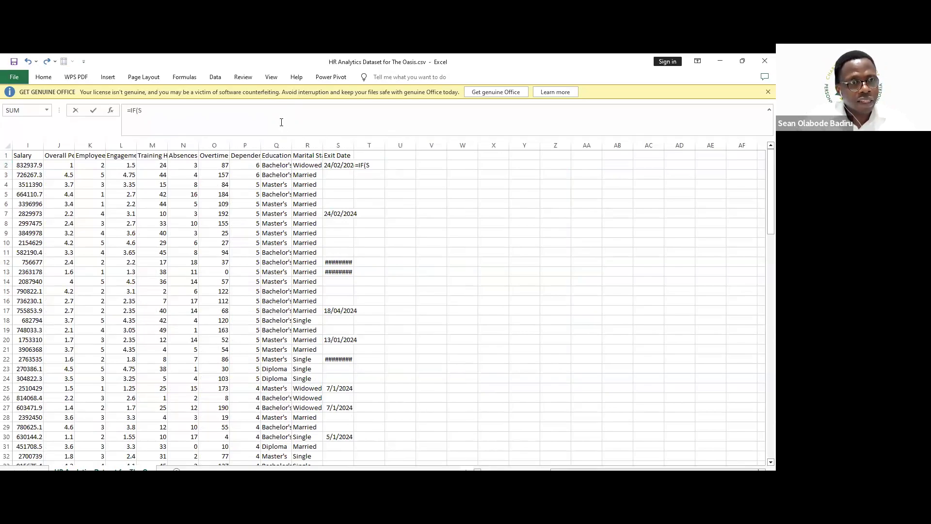
pyautogui.write('2')
# Complete the T2 formula as =IF(S2="", 0,1) so that a blank exit date gives 0 and a filled one gives 1.
pyautogui.hotkey('alt', 'Tab')
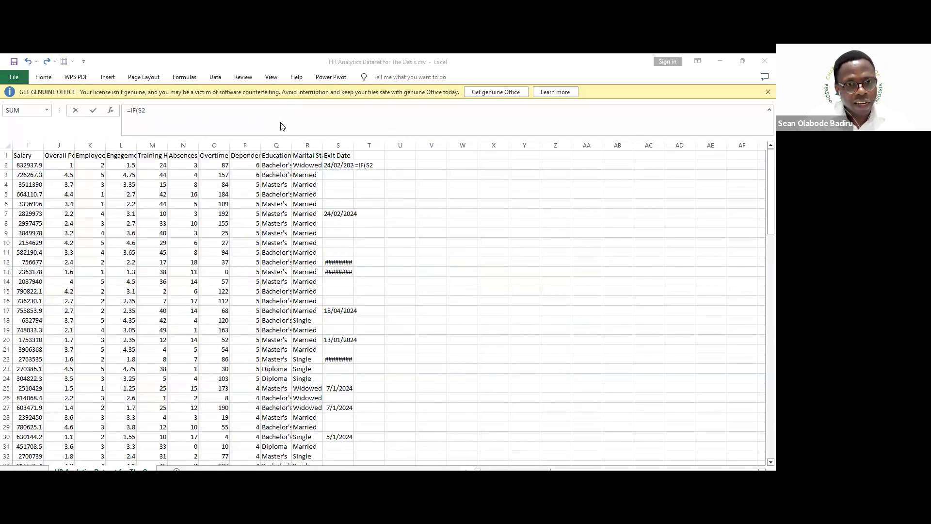
pyautogui.click(281, 122)
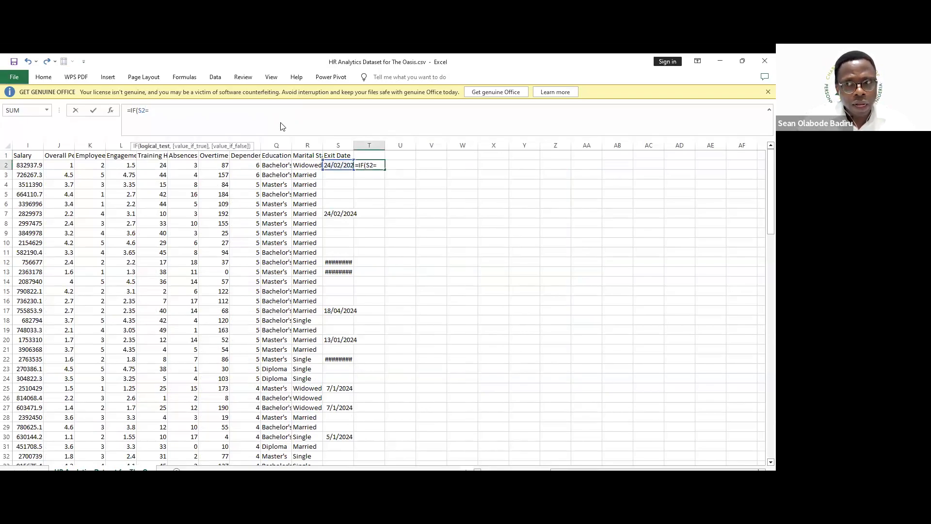
pyautogui.hotkey('alt', 'Tab')
pyautogui.click(281, 122)
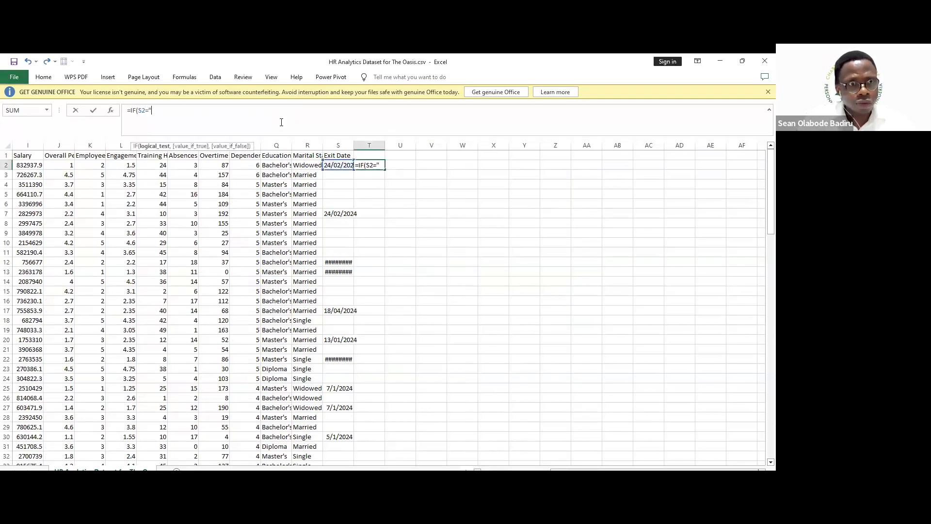
pyautogui.write('""')
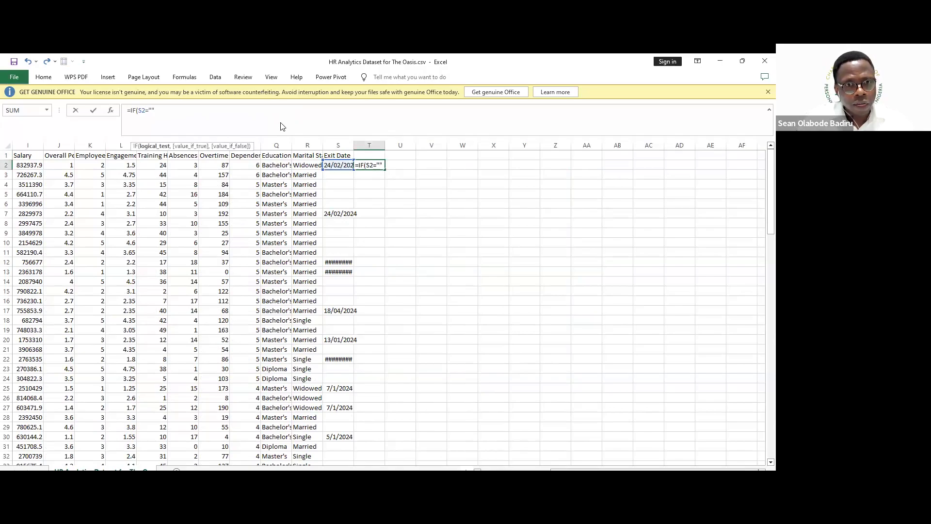
pyautogui.write(',0')
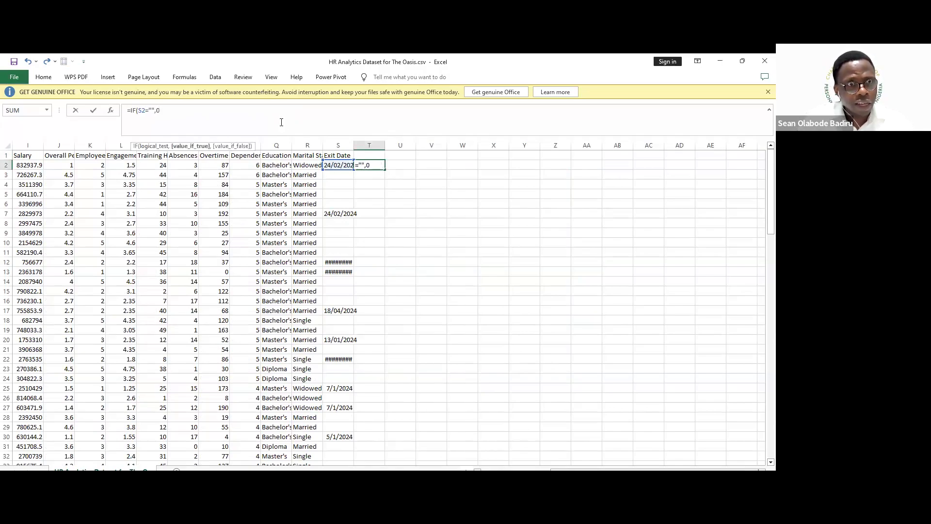
pyautogui.hotkey('alt', 'Tab')
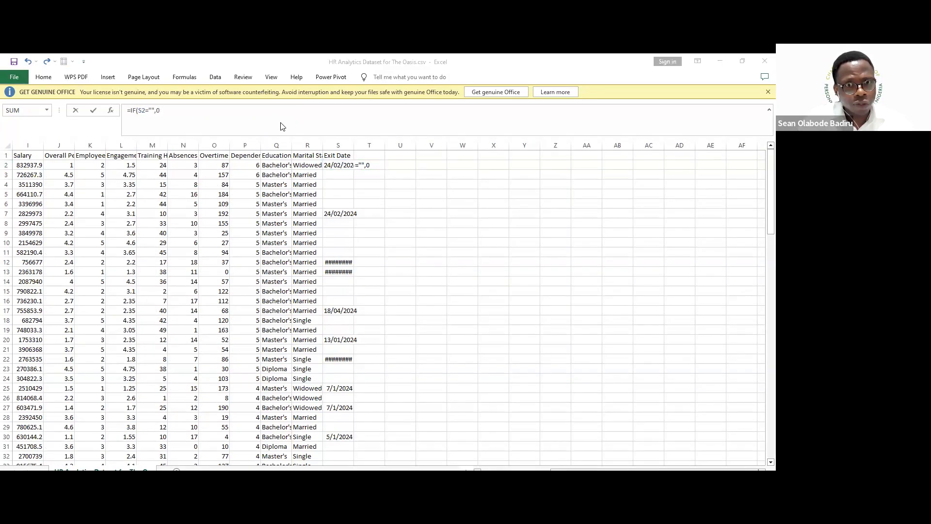
pyautogui.click(281, 122)
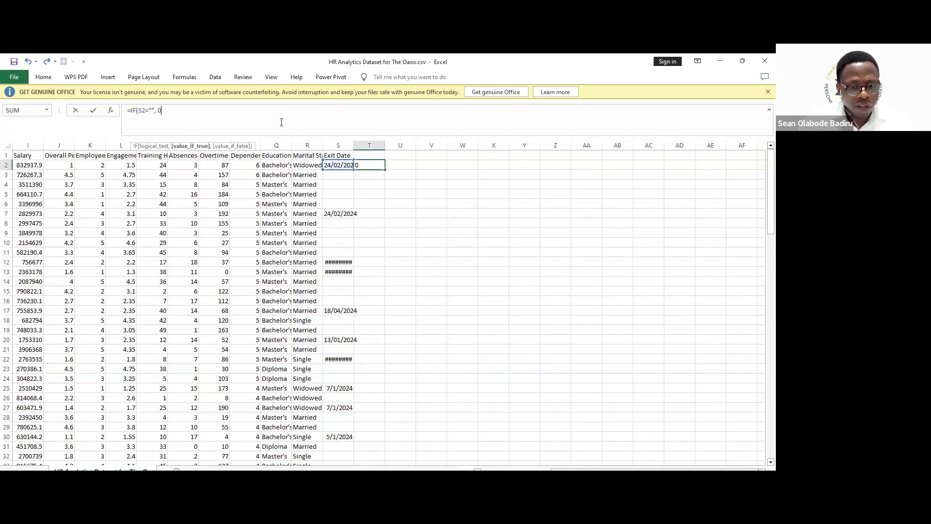
pyautogui.write(',1')
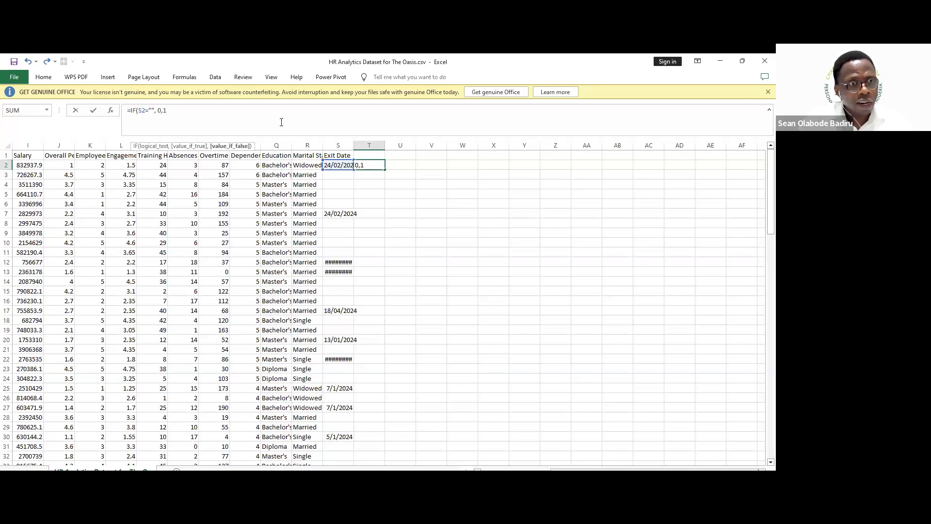
pyautogui.press('Return')
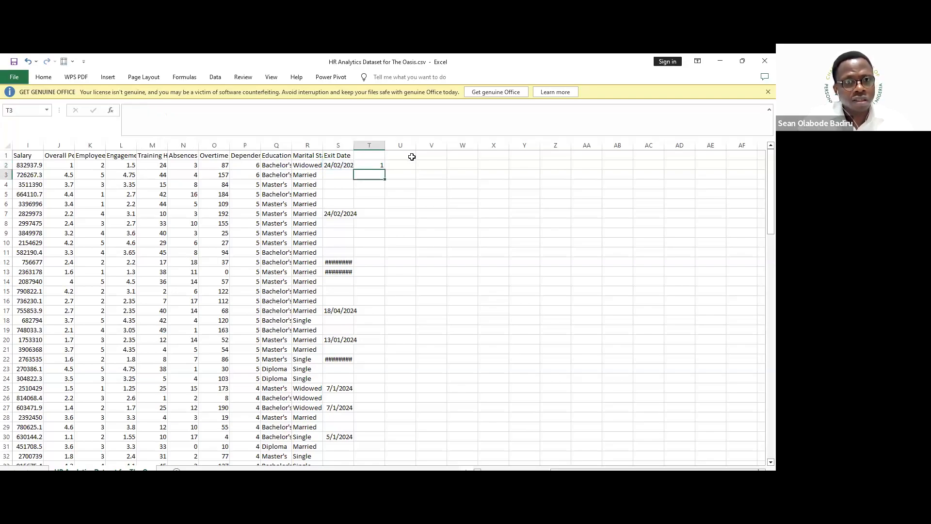
# Fill the T2 exit-flag formula down column T for all employee rows.
pyautogui.click(378, 166)
pyautogui.doubleClick(384, 179)
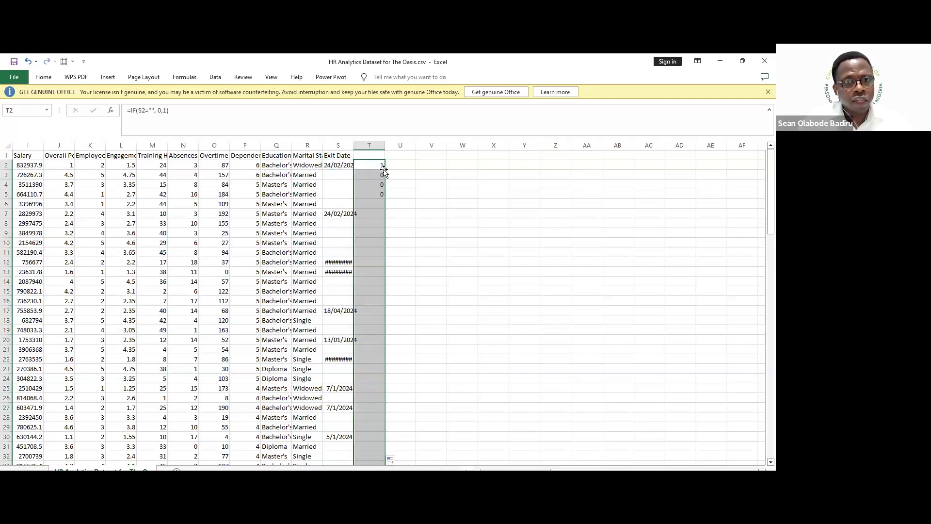
pyautogui.click(406, 184)
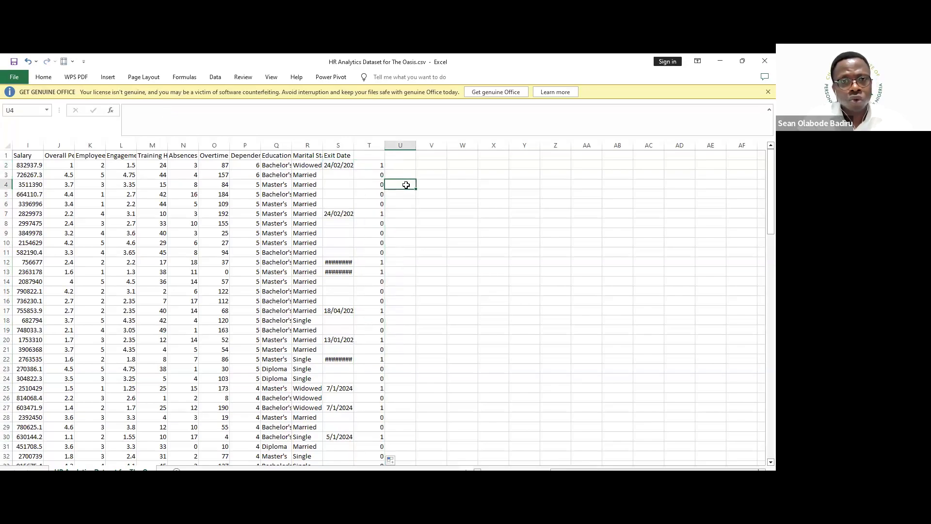
# Check the column T flags against the Exit Date entries in rows 2, 4, 6, 7, 12 and 13.
pyautogui.click(378, 167)
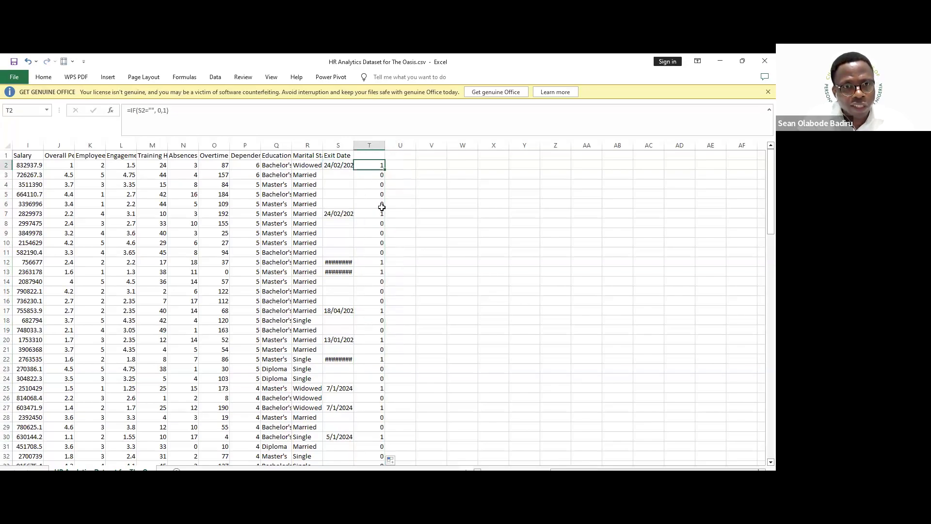
pyautogui.keyDown('ctrl'); pyautogui.scroll(1, 423, 239); pyautogui.keyUp('ctrl')
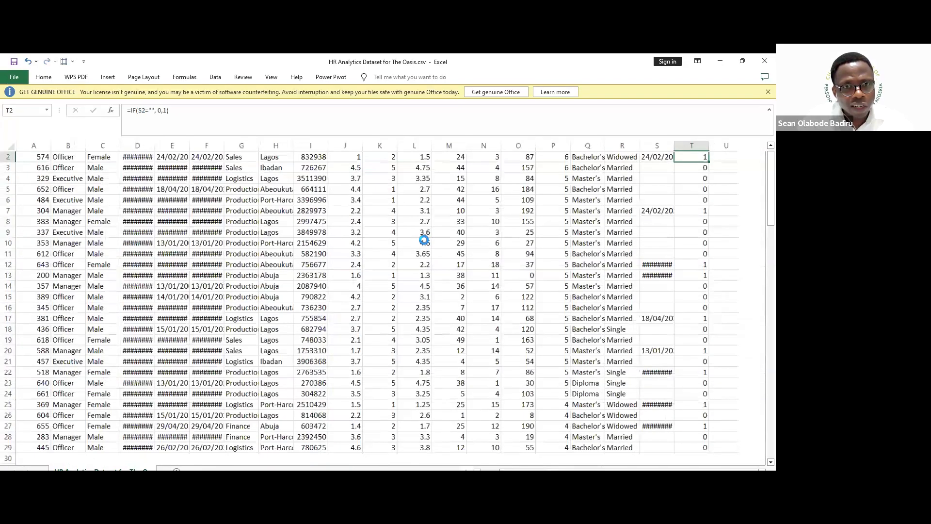
pyautogui.hscroll(4, 424, 239)
pyautogui.hscroll(-1, 424, 239)
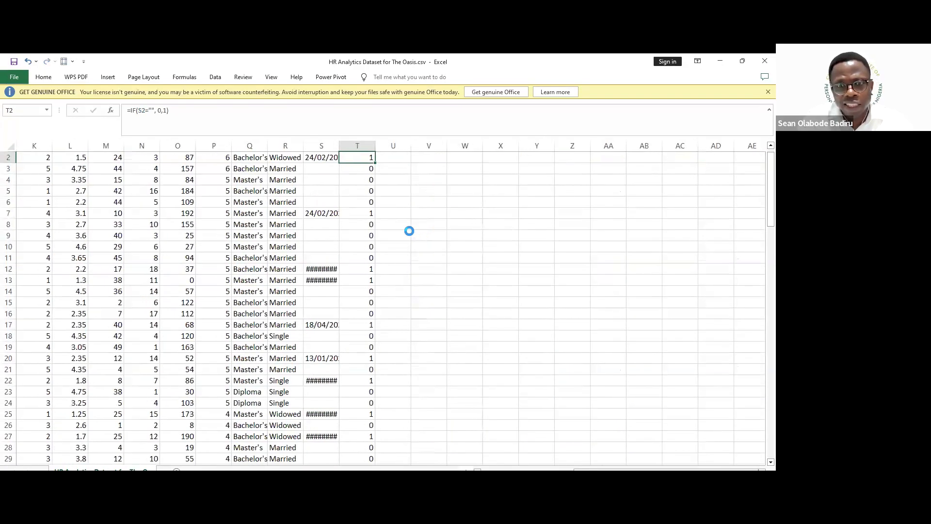
pyautogui.click(367, 179)
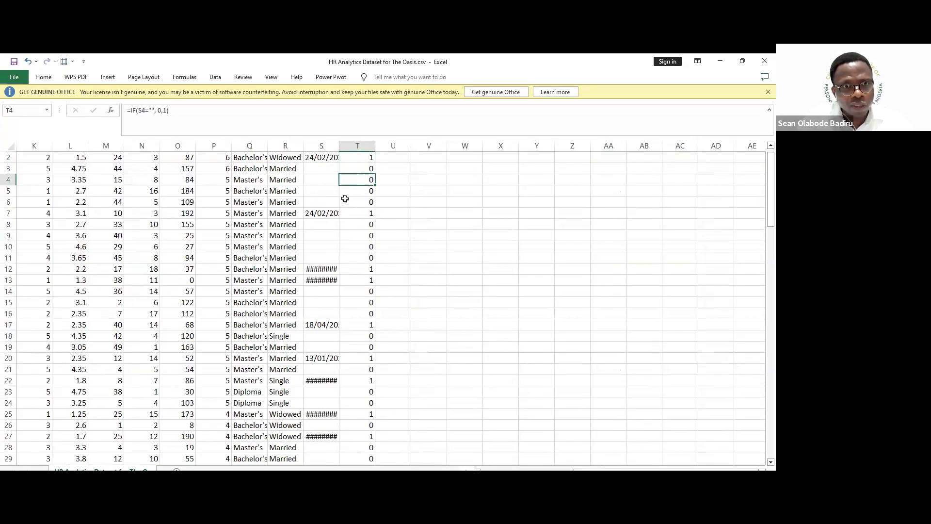
pyautogui.click(361, 203)
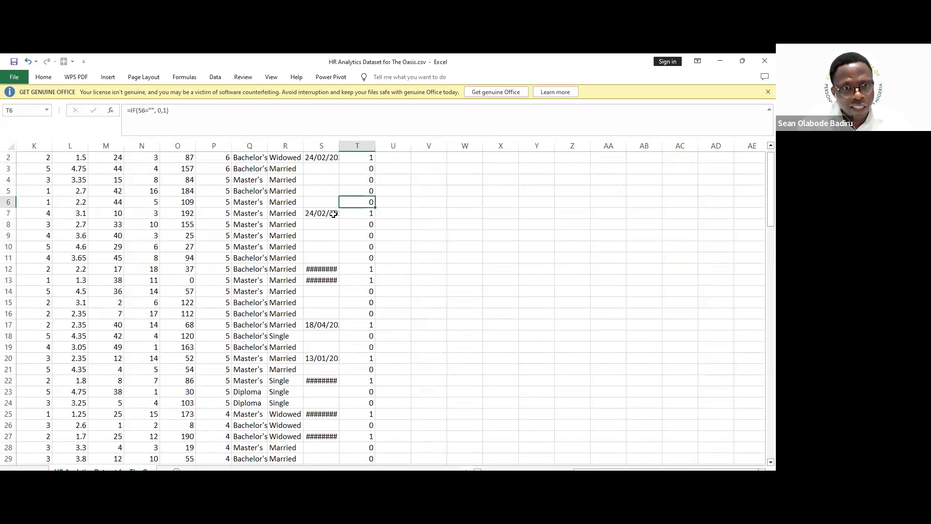
pyautogui.click(367, 215)
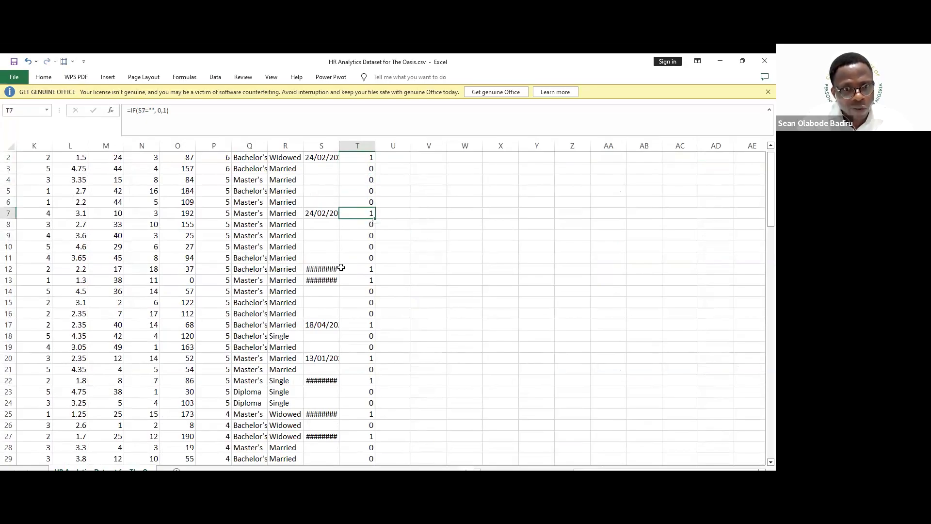
pyautogui.click(363, 269)
pyautogui.click(367, 280)
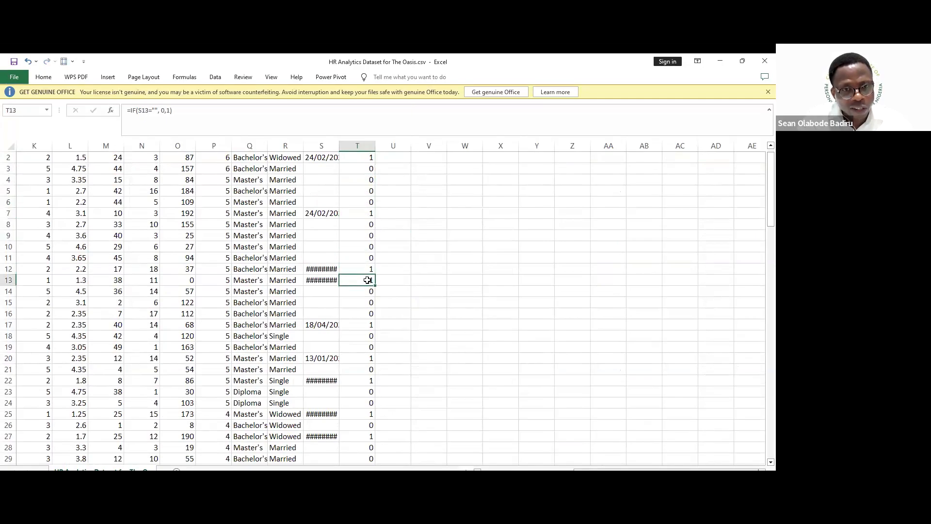
pyautogui.hotkey('alt', 'Tab')
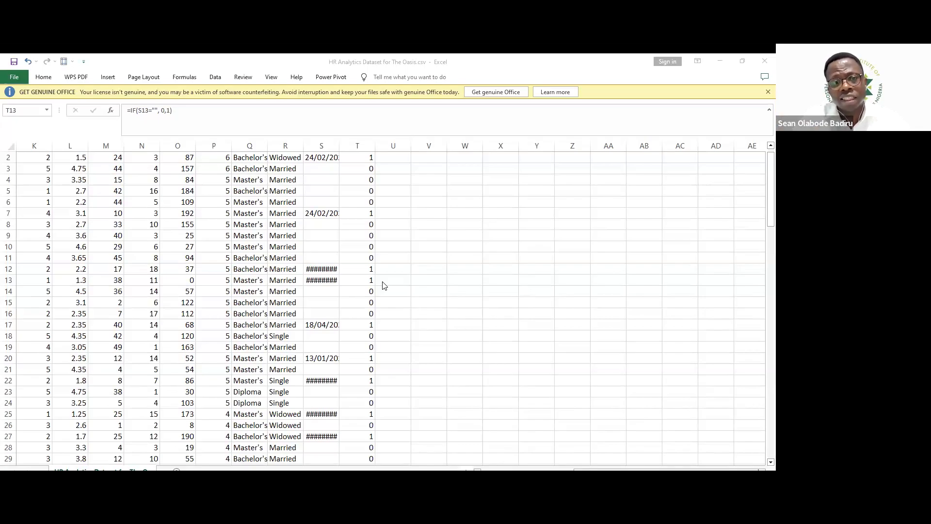
# Calculate the correlation between employee satisfaction and the exit flag in V7 with =CORREL(K:K,T:T).
pyautogui.click(435, 219)
pyautogui.write('=')
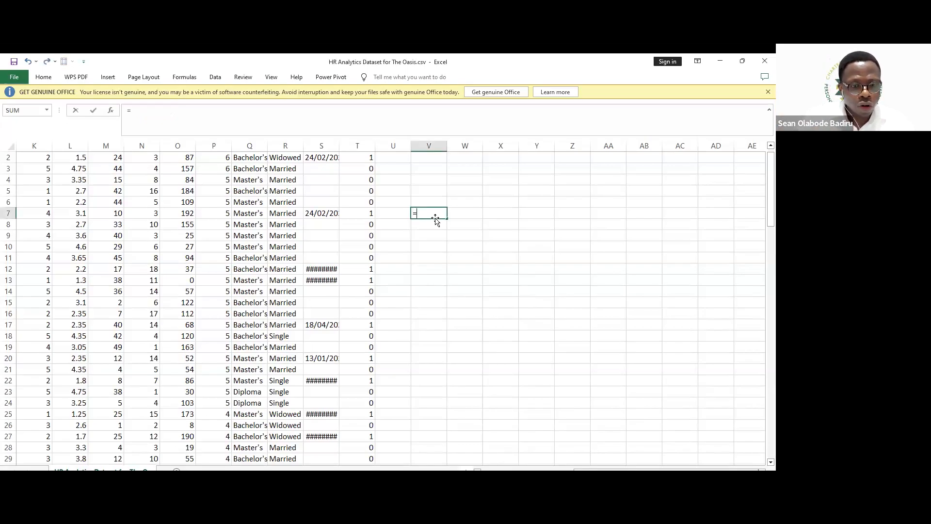
pyautogui.write('CORREL')
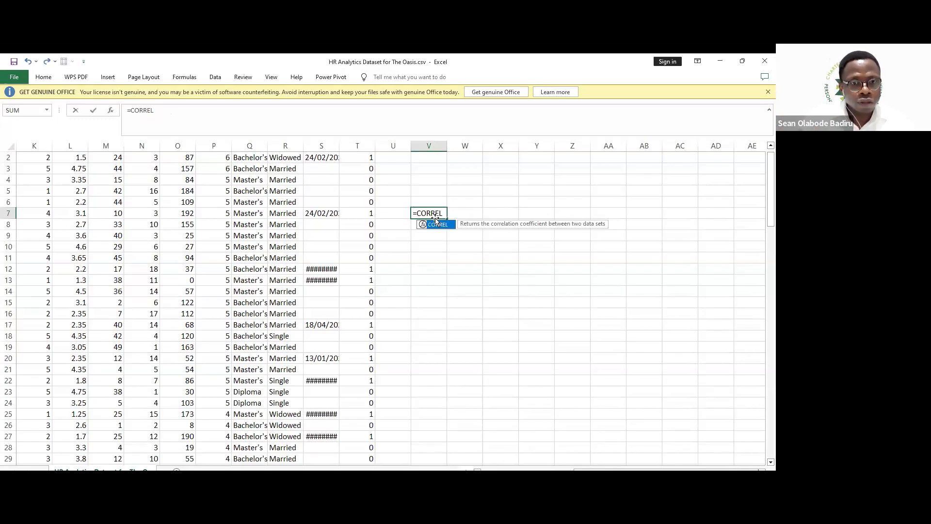
pyautogui.doubleClick(435, 224)
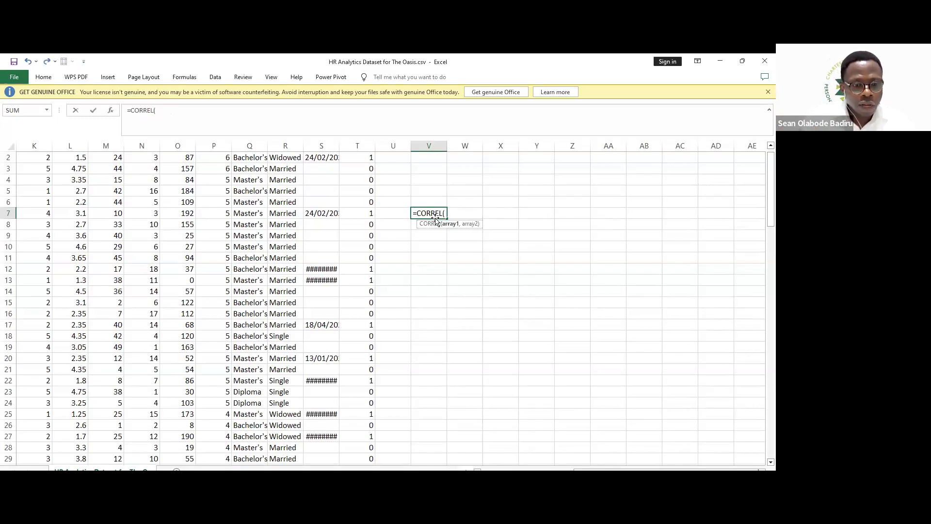
pyautogui.click(226, 118)
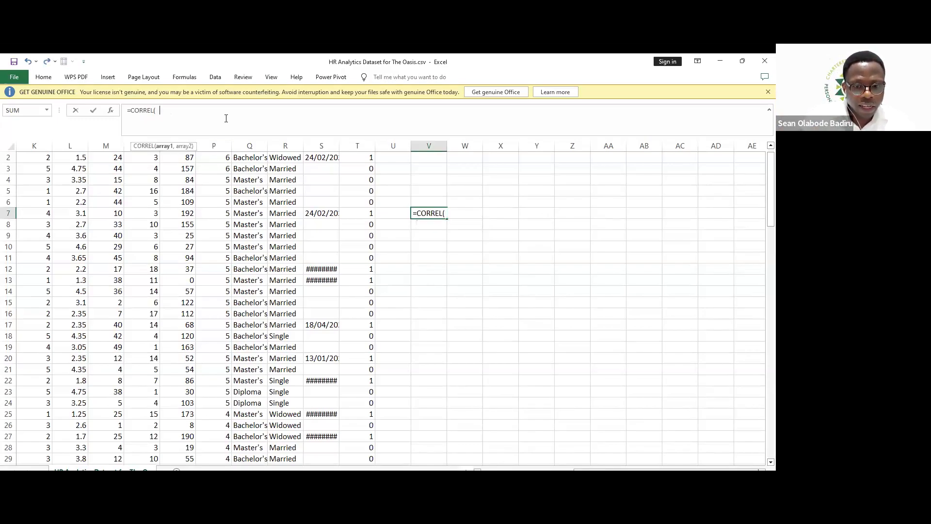
pyautogui.write('K:K')
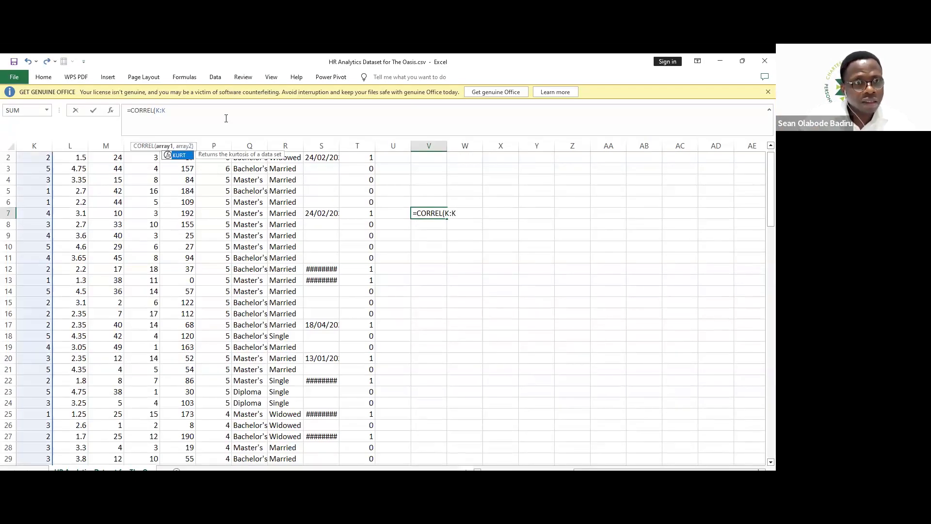
pyautogui.write(',')
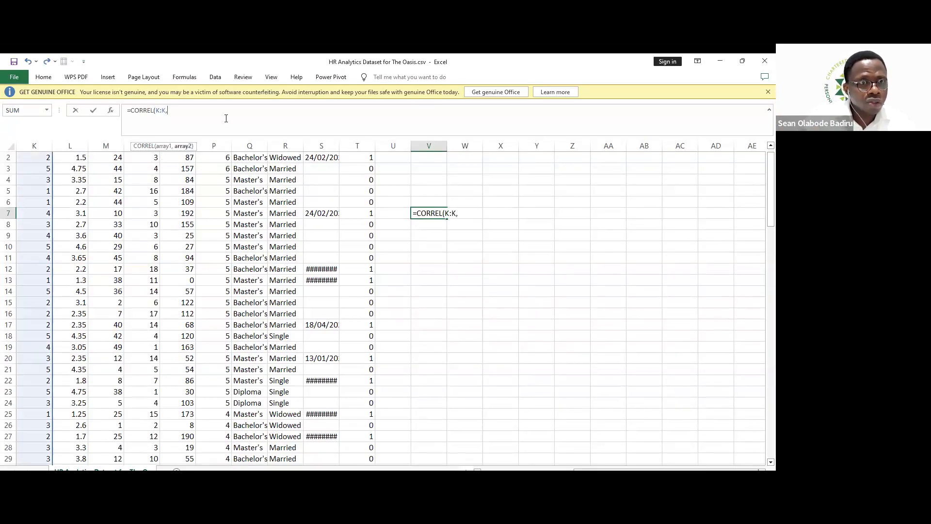
pyautogui.write('T:T')
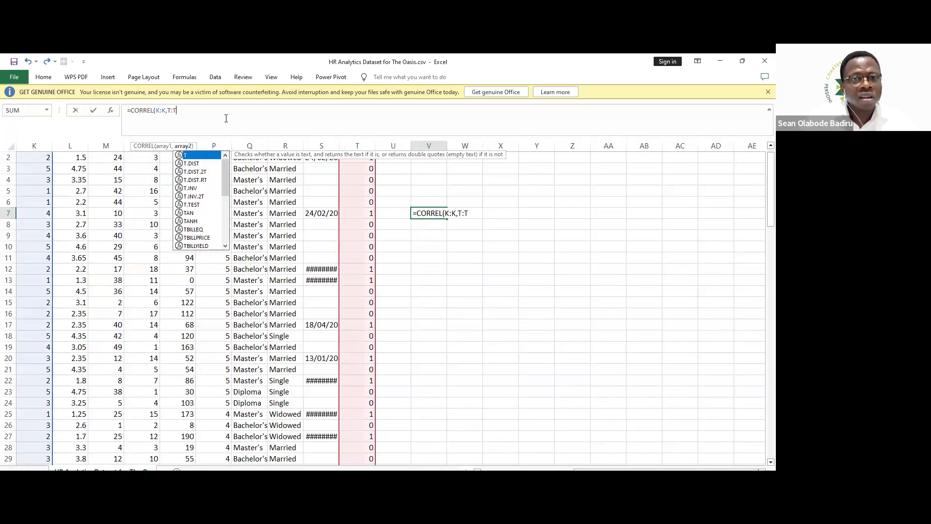
pyautogui.press('Return')
pyautogui.click(436, 213)
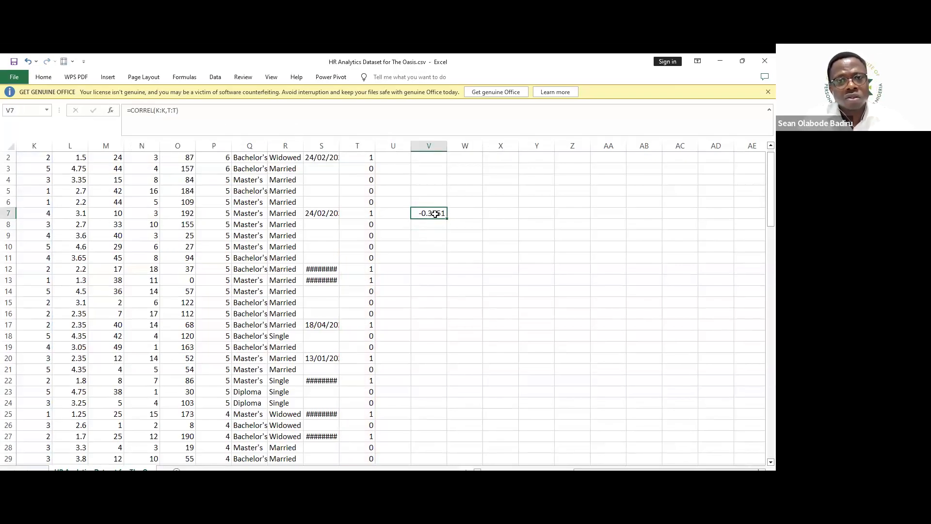
pyautogui.hotkey('alt', 'Tab')
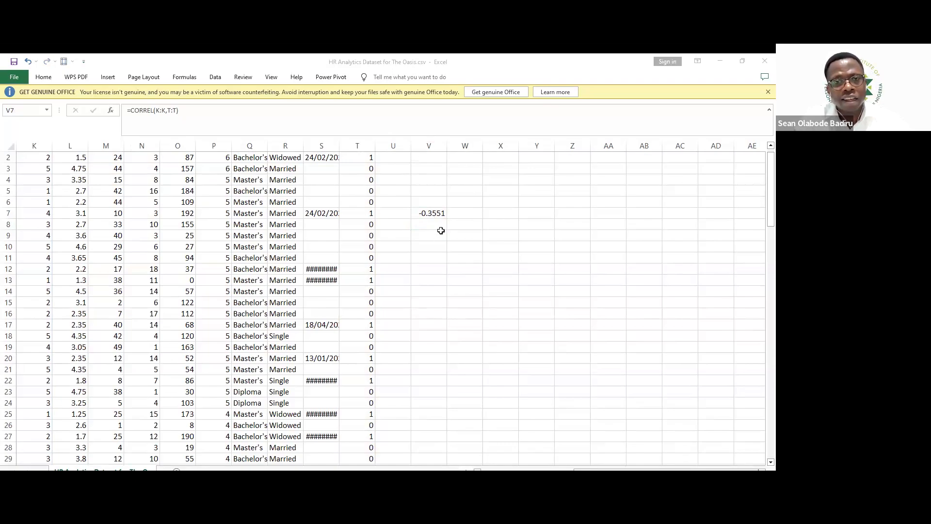
pyautogui.hotkey('alt', 'Tab')
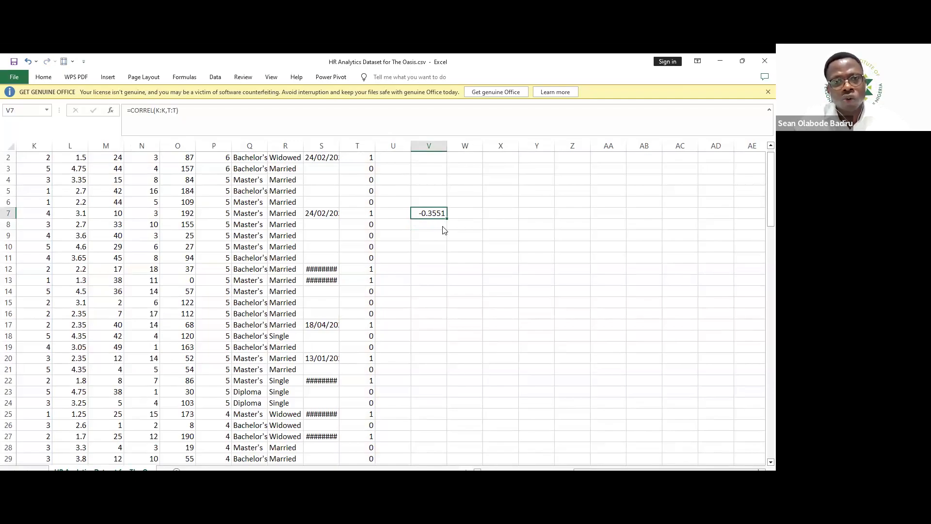
pyautogui.hotkey('alt', 'Tab')
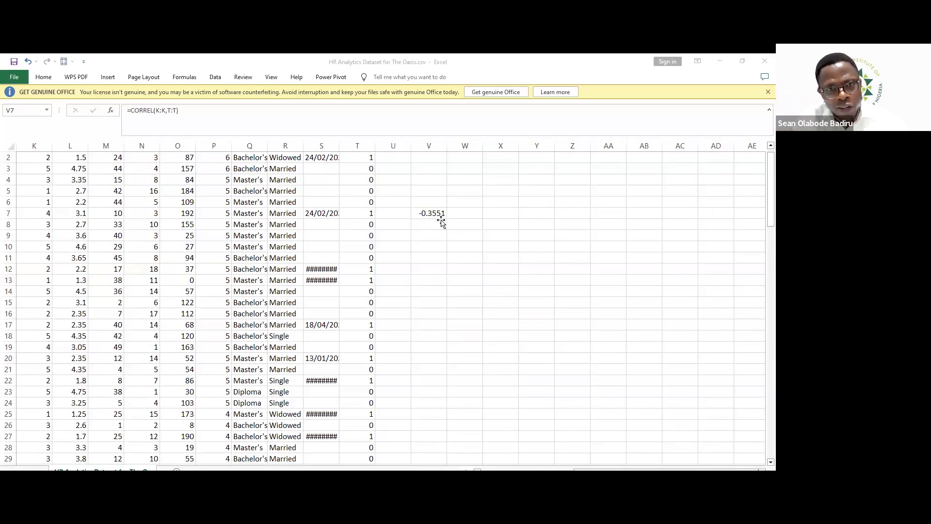
pyautogui.click(438, 217)
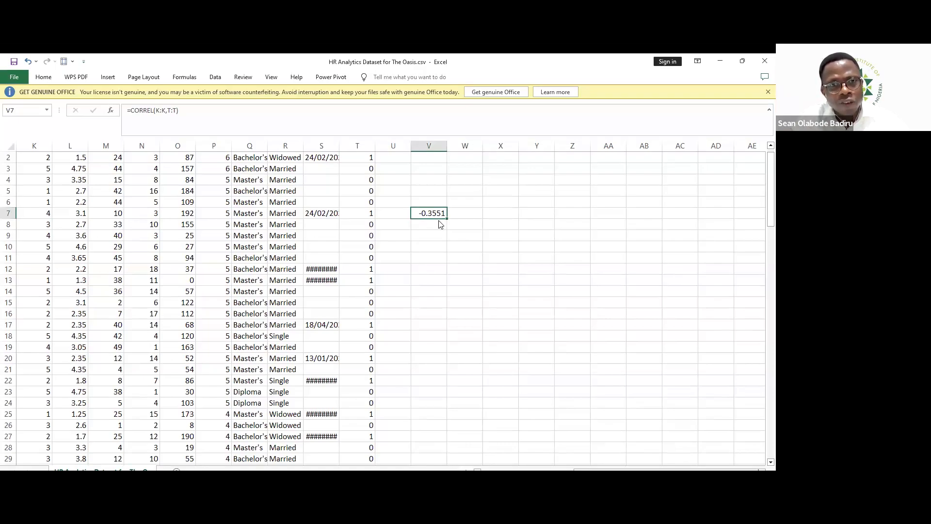
pyautogui.hotkey('alt', 'Tab')
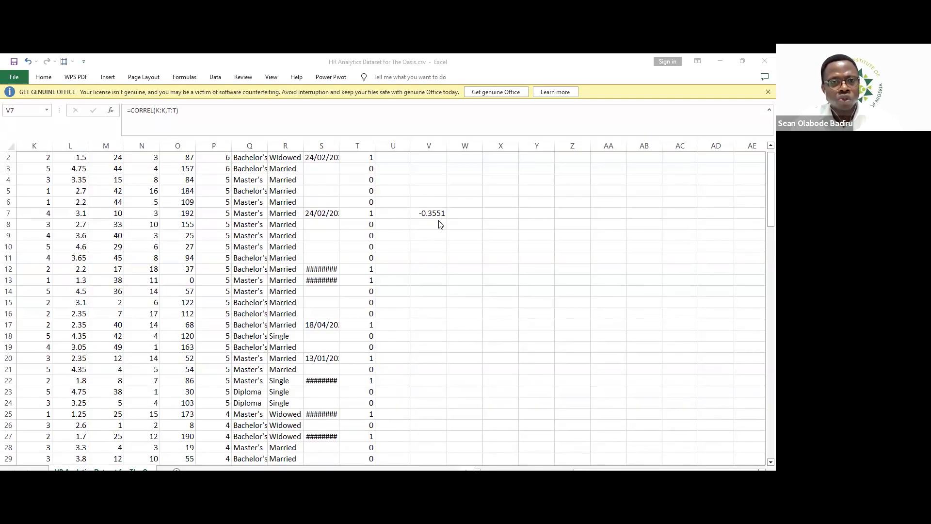
# Locate the Training Hours (2023) and Overall Performance Score 2023 columns by checking their full headers in row 1.
pyautogui.hscroll(-4, 437, 221)
pyautogui.scroll(1, 438, 220)
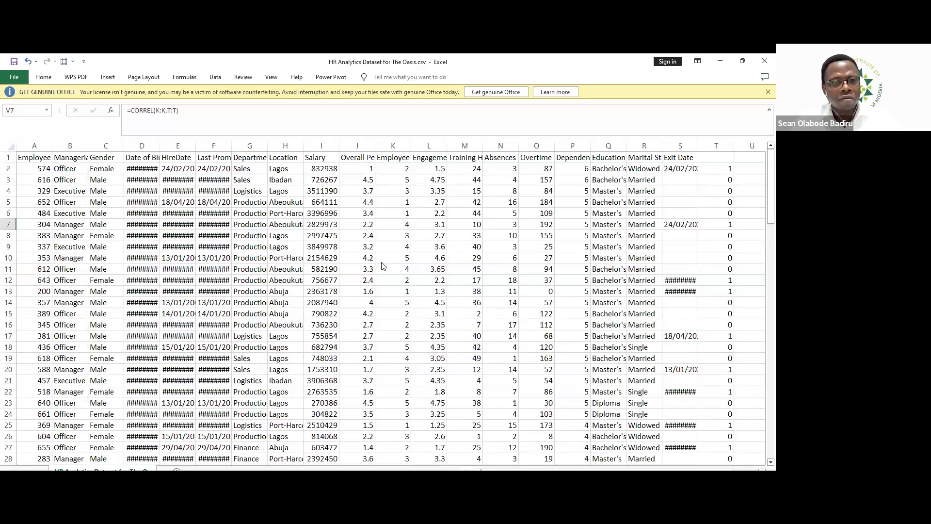
pyautogui.hotkey('alt', 'Tab')
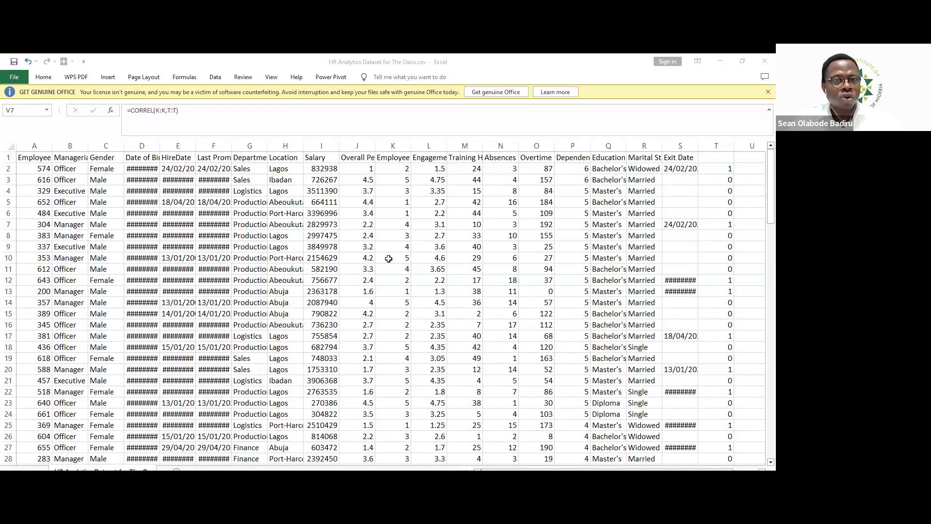
pyautogui.click(470, 156)
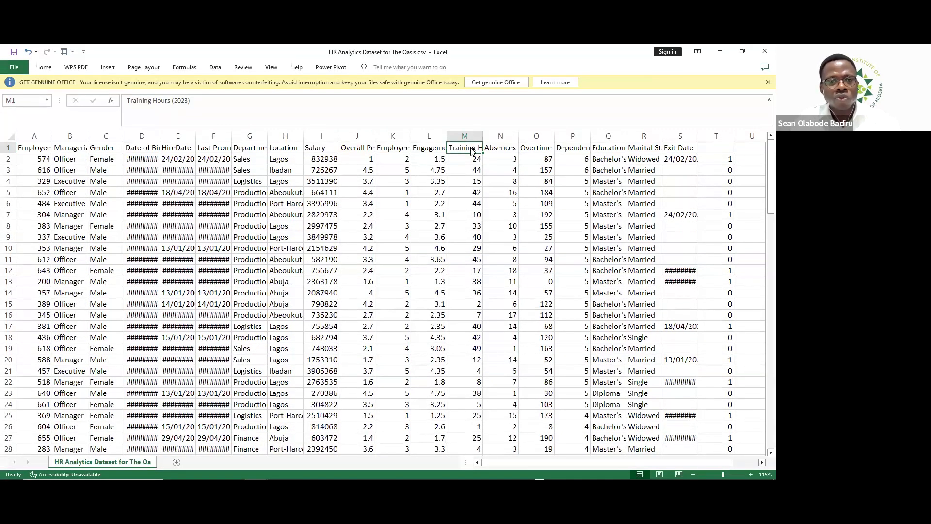
pyautogui.click(357, 150)
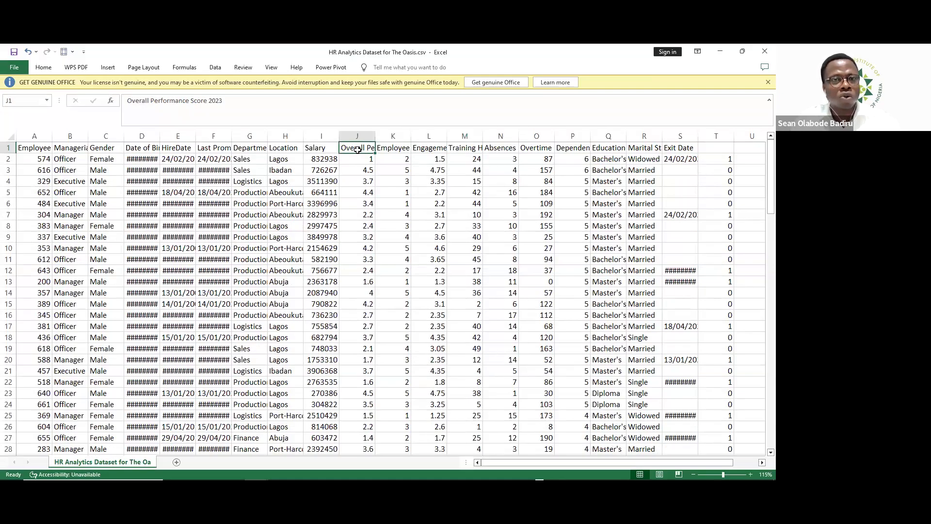
# Calculate the correlation between training hours and overall performance score in W3 with =CORREL(M:M, J:J).
pyautogui.hscroll(6, 442, 233)
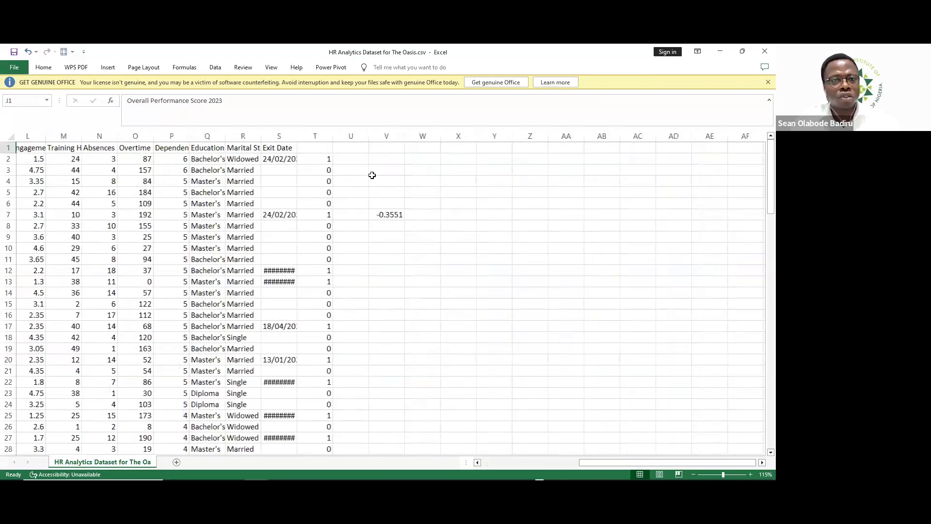
pyautogui.hscroll(1, 375, 173)
pyautogui.click(375, 171)
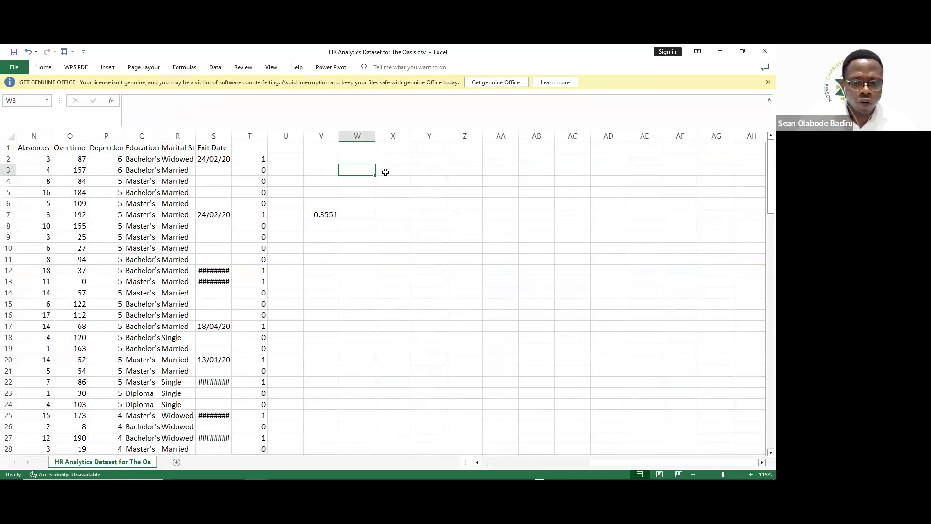
pyautogui.write('=')
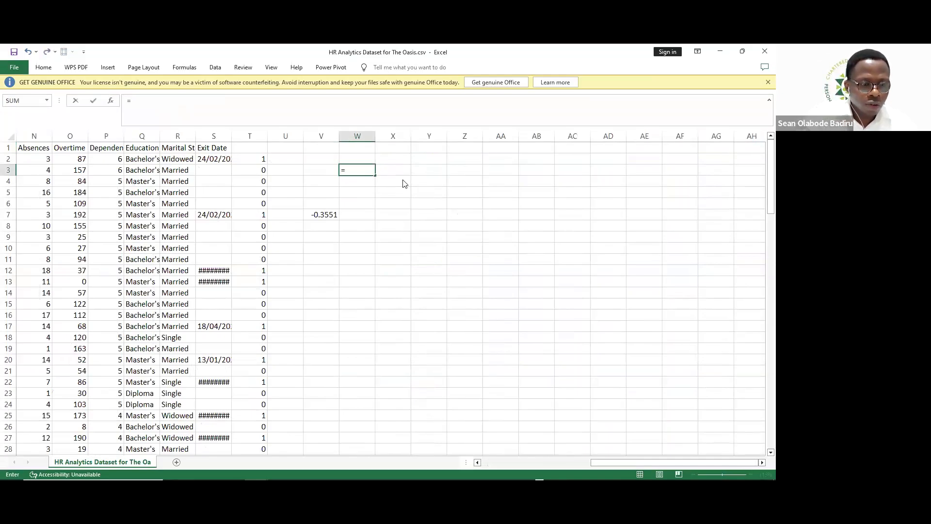
pyautogui.write('CORREL')
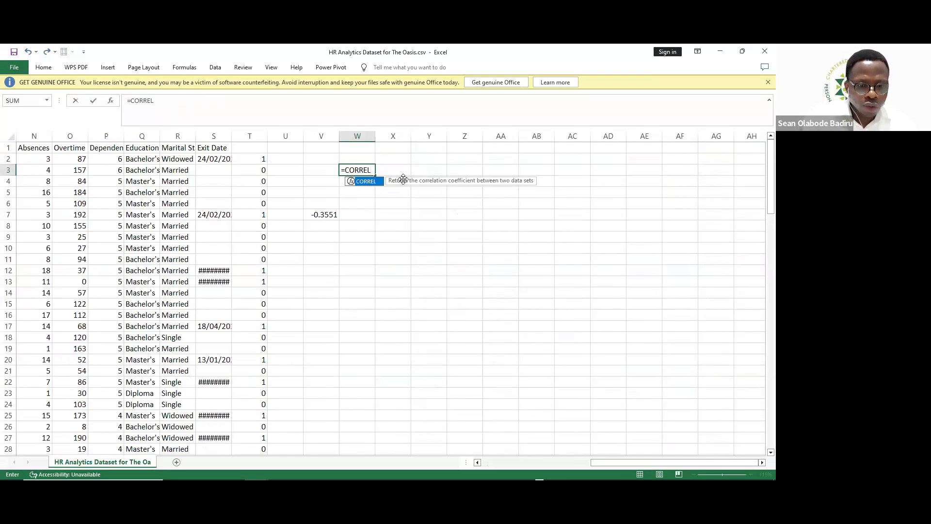
pyautogui.write('(M')
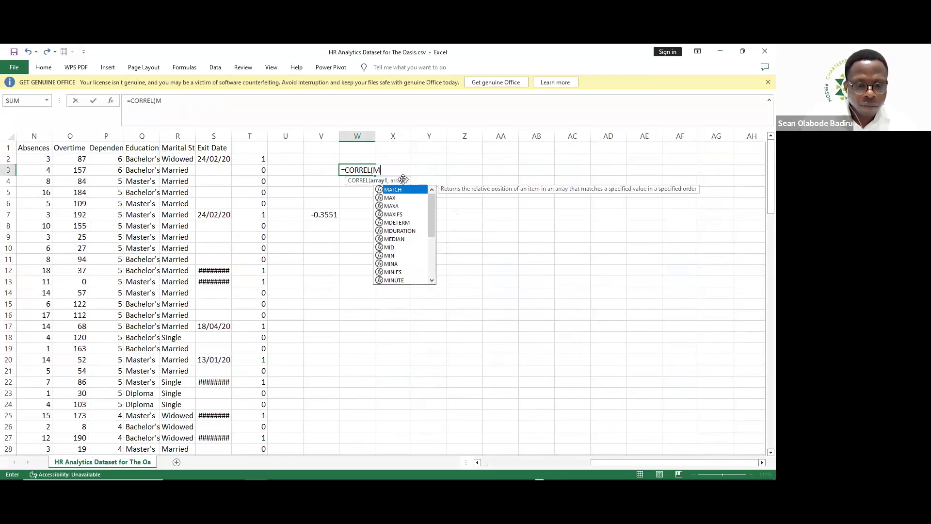
pyautogui.write(':M')
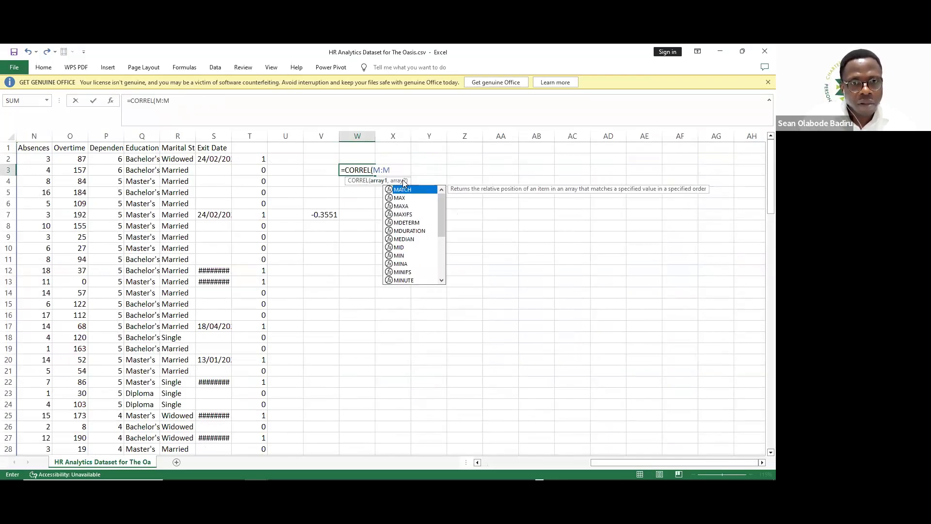
pyautogui.write(', J')
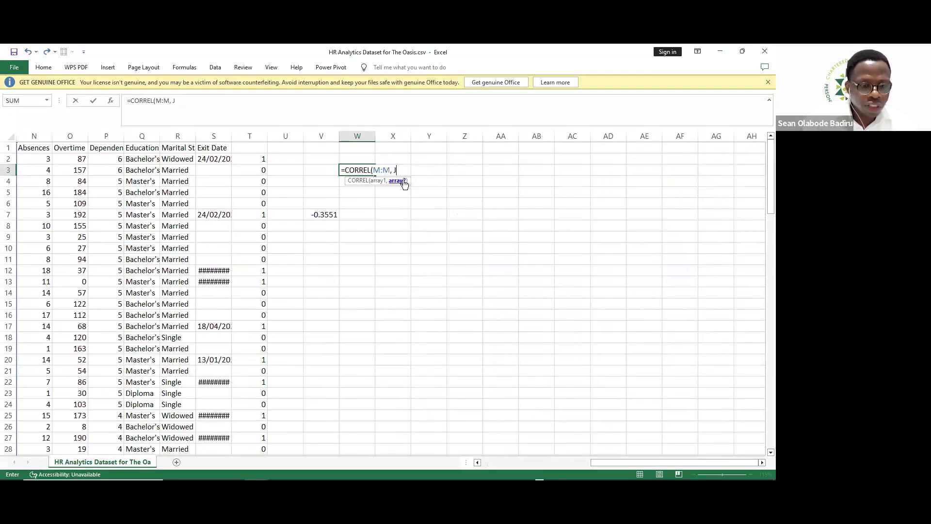
pyautogui.write(':J')
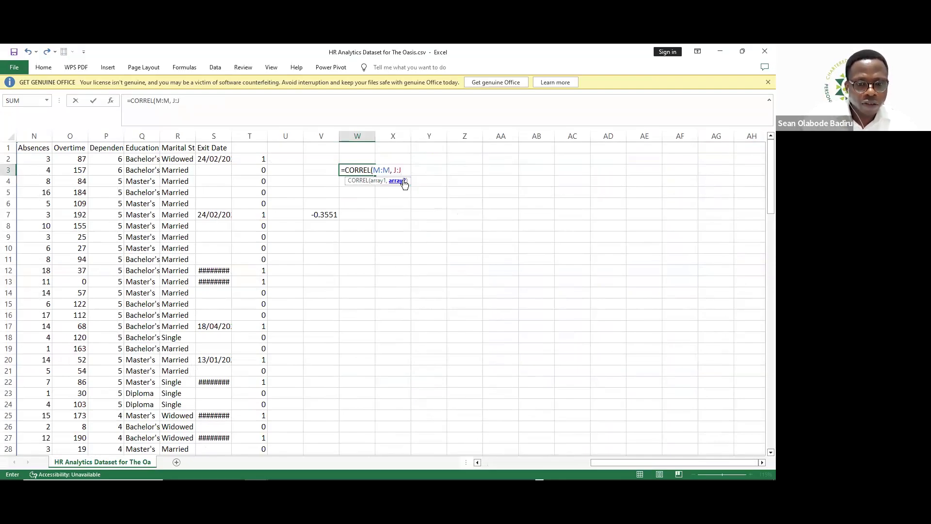
pyautogui.press('Return')
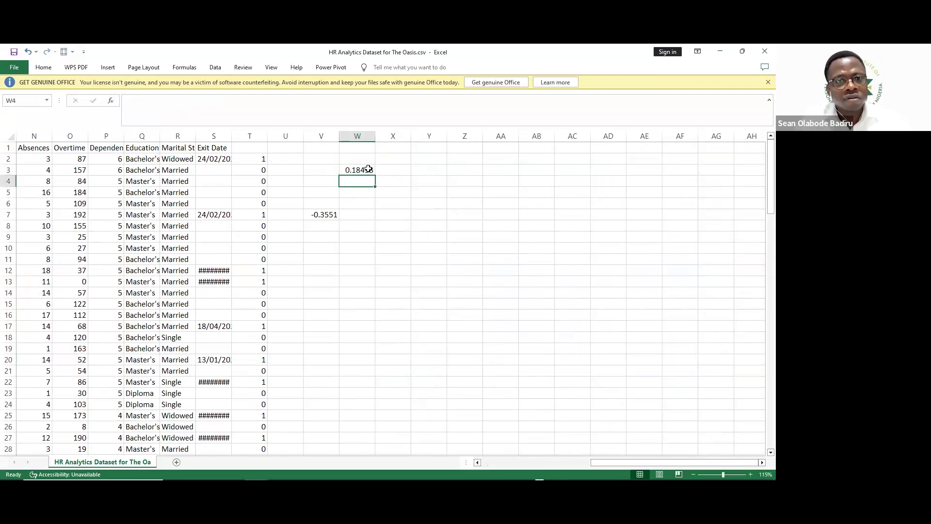
pyautogui.click(370, 169)
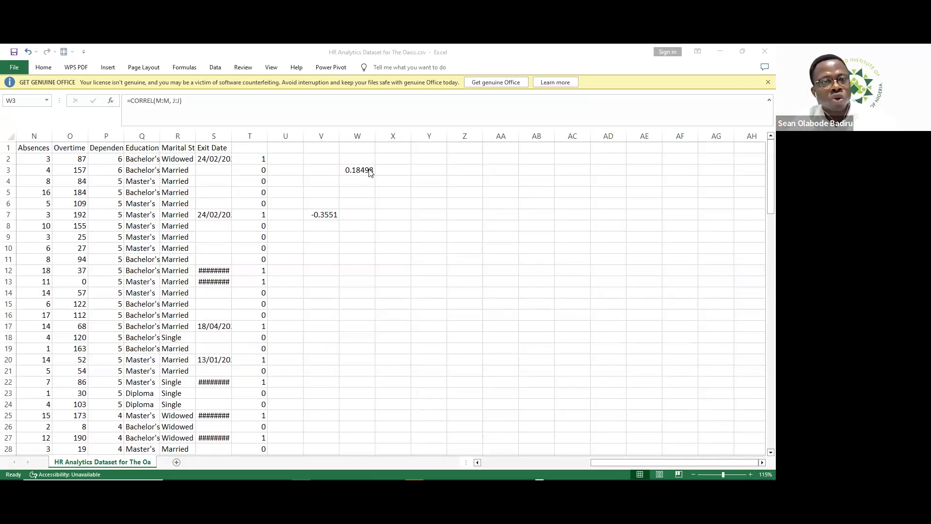
pyautogui.click(395, 171)
pyautogui.click(355, 170)
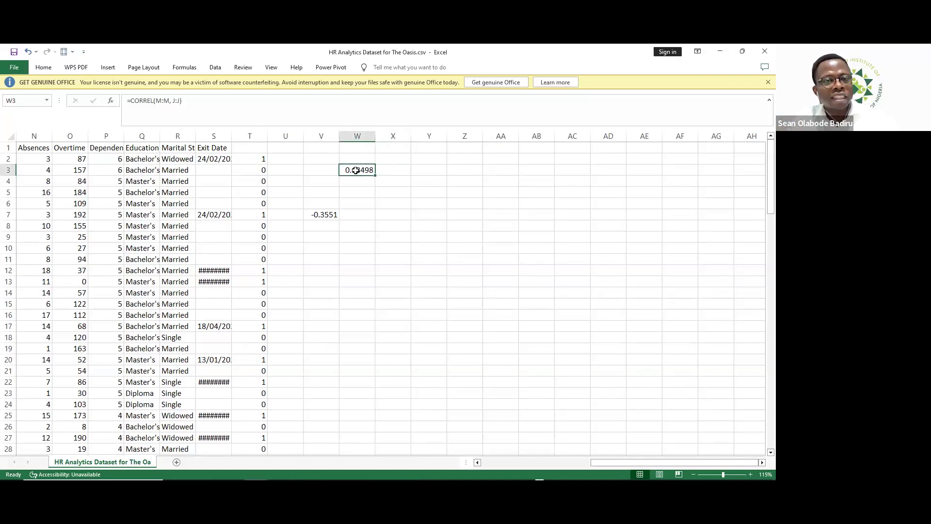